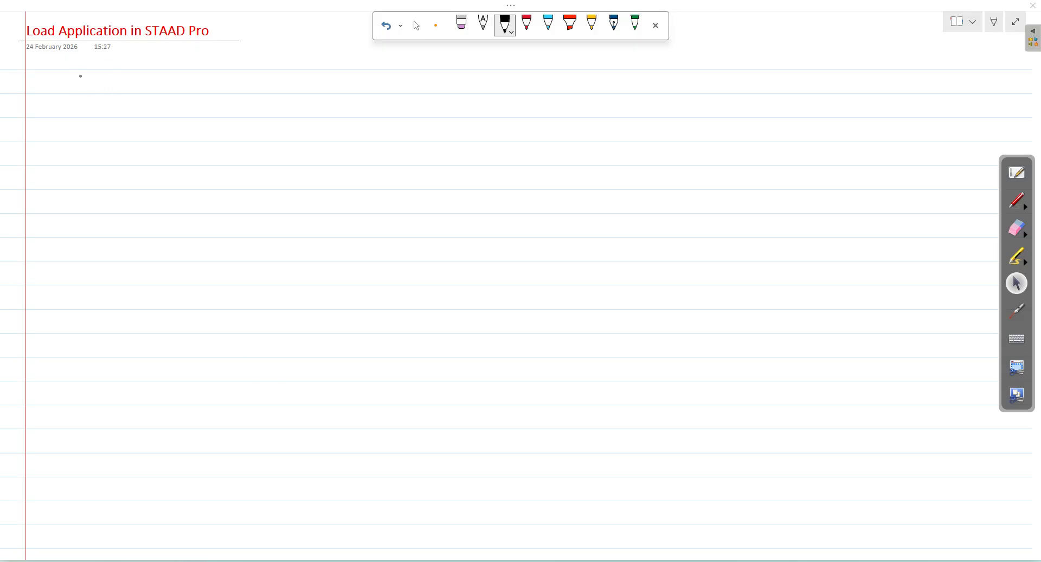
Handwrite the heading "Load cases" in black ink under the page title and underline it.
mouse_move(135, 77)
left_mouse_down()
mouse_move(132, 90)
mouse_move(167, 92)
mouse_move(179, 81)
mouse_move(242, 92)
left_mouse_up()
mouse_move(245, 92)
left_mouse_down()
mouse_move(253, 80)
mouse_move(257, 92)
left_mouse_up()
left_click_drag(122, 99, 282, 106)
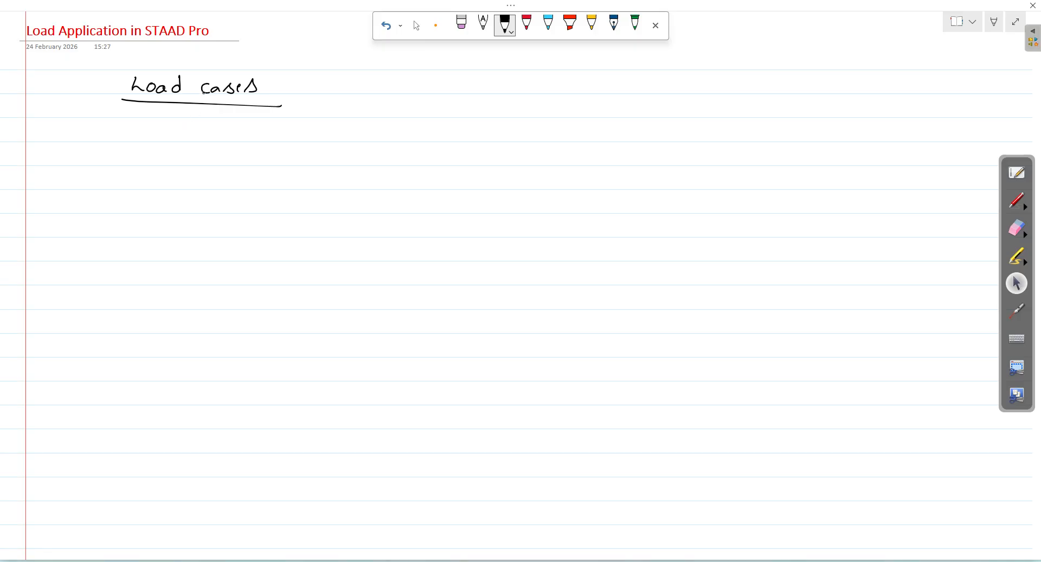
Switch to STAAD.Pro and start adding a new primary load case under Load Cases Details.
mouse_move(339, 560)
left_click(341, 535)
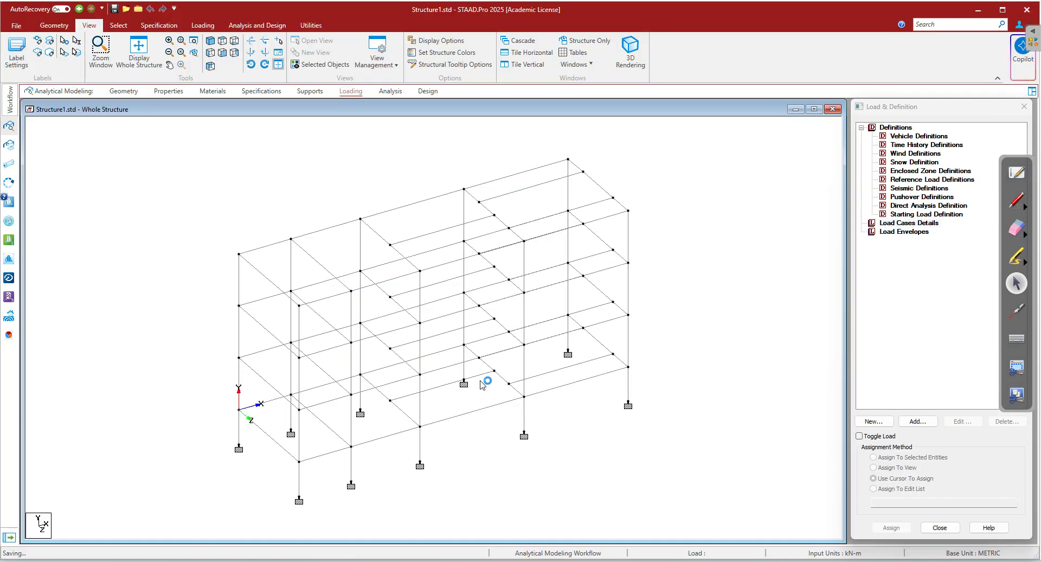
left_click(349, 93)
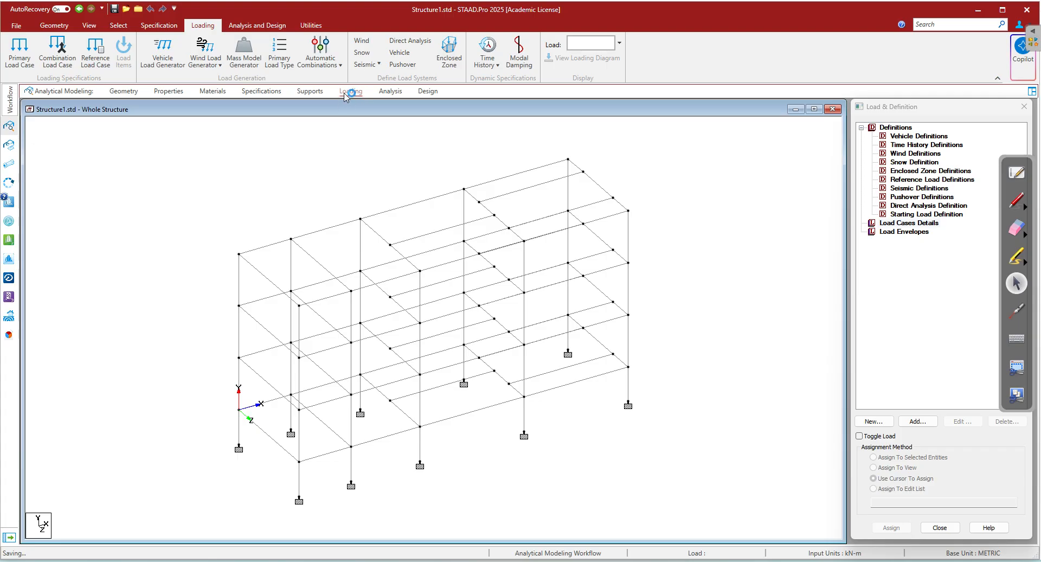
left_click(915, 223)
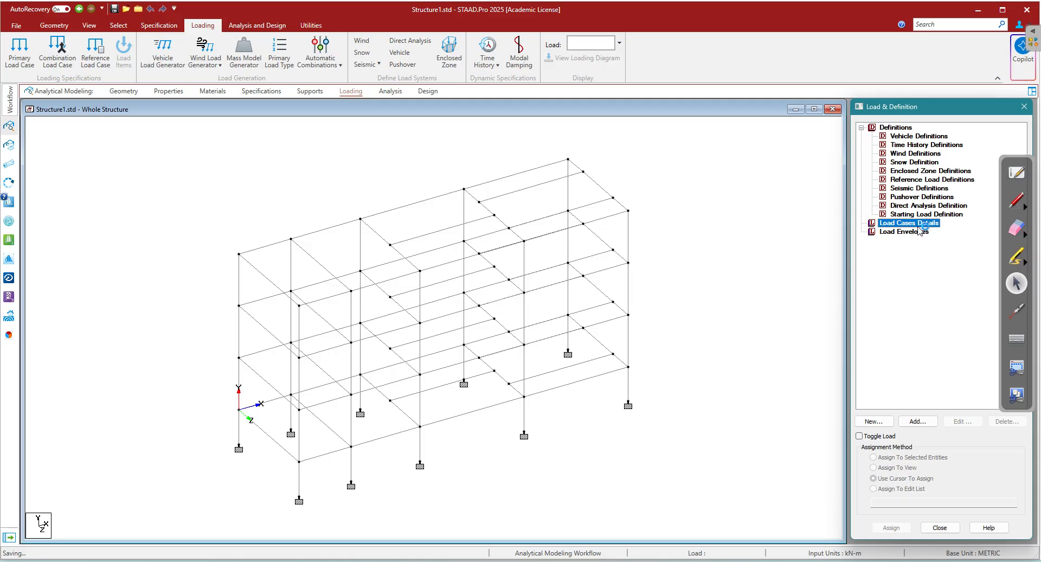
left_click(915, 422)
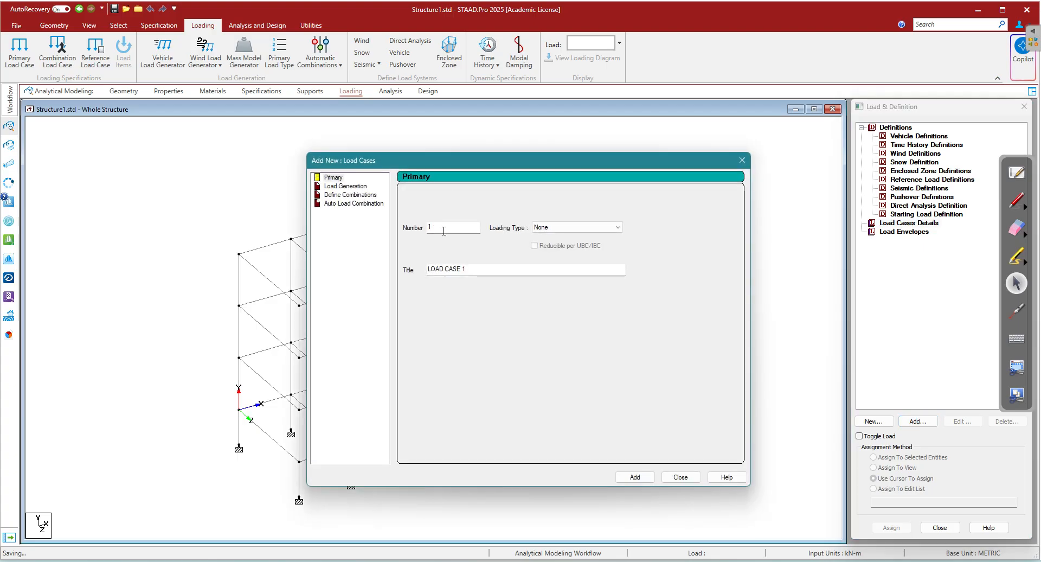
Add primary load case 1 with loading type Dead and the title "Dead Load".
left_click(543, 227)
left_click(548, 242)
left_click_drag(479, 274, 380, 259)
type("dead")
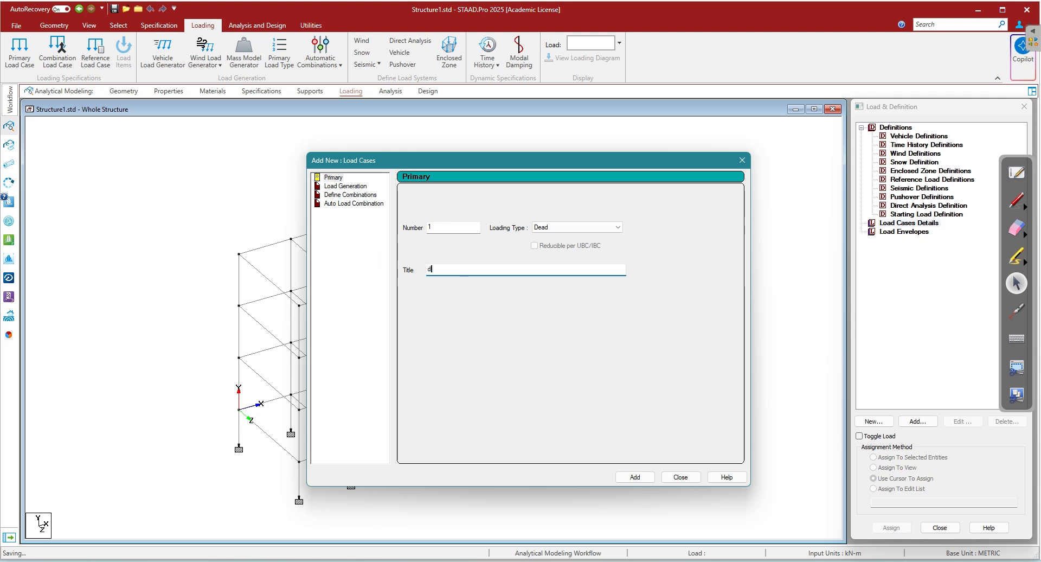
key("BackSpace")
key("BackSpace")
key("BackSpace")
key("BackSpace")
type("Dead")
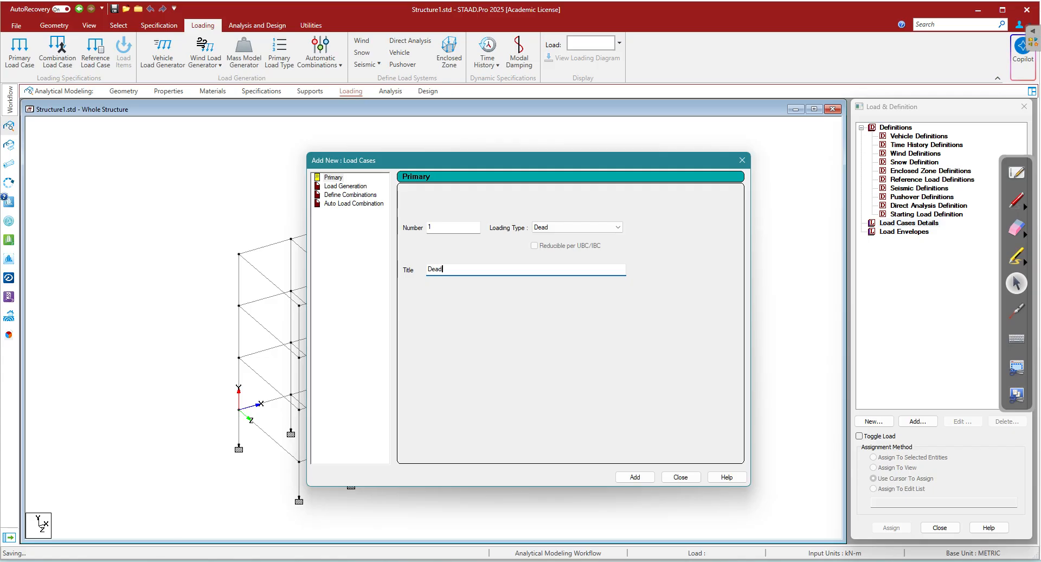
type(" Load")
left_click(632, 477)
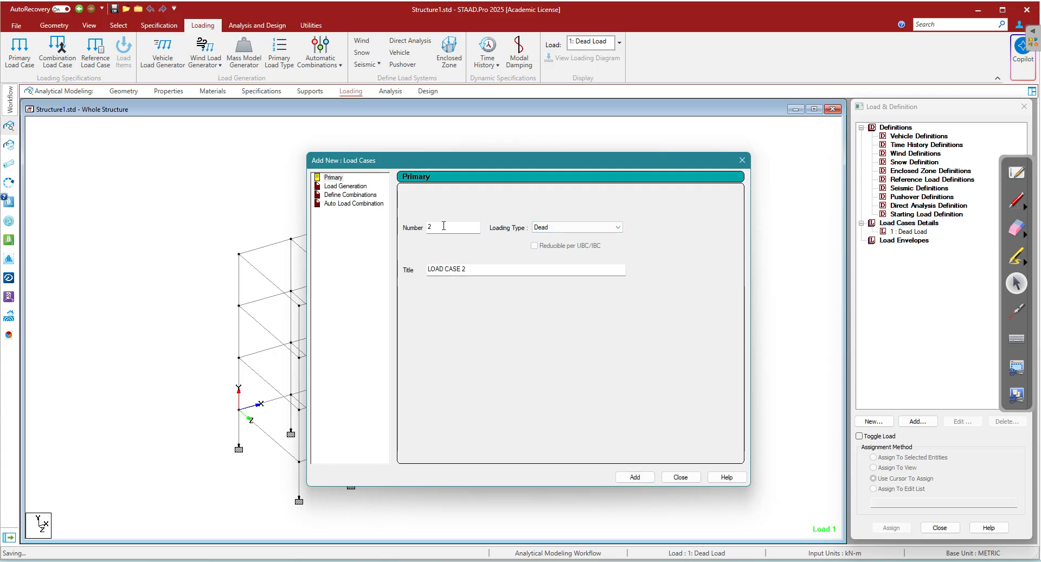
Add primary load case 2 with loading type Live and the title "Live Load", and finish adding load cases.
left_click(561, 227)
left_click(554, 245)
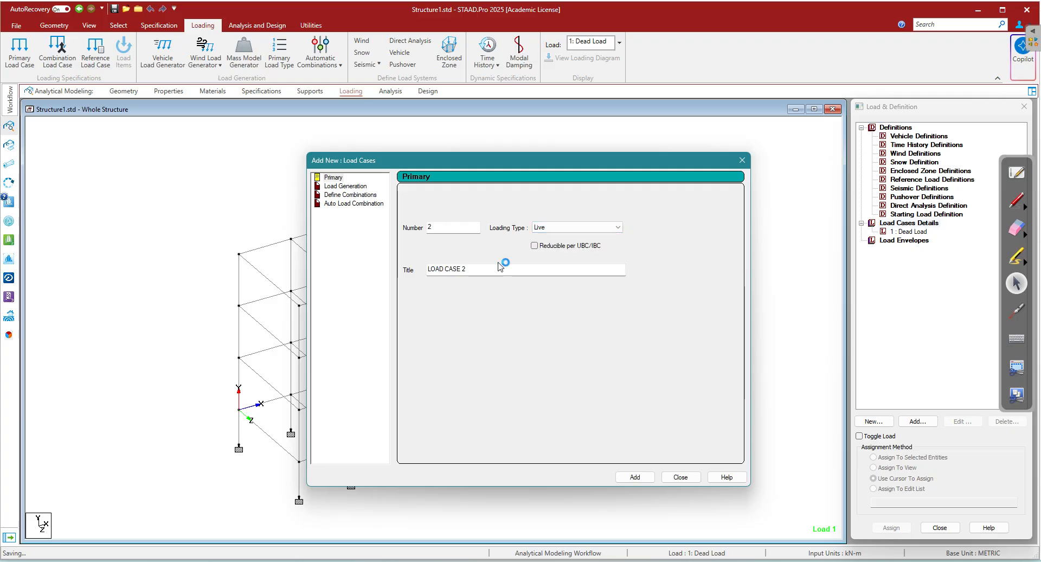
left_click_drag(467, 270, 424, 268)
type("Live Load")
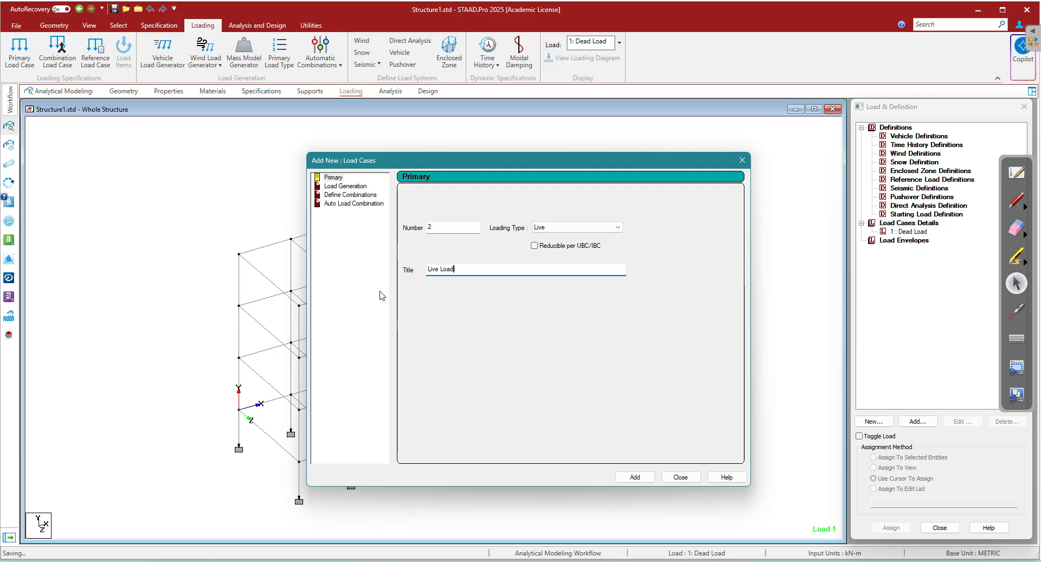
left_click(633, 478)
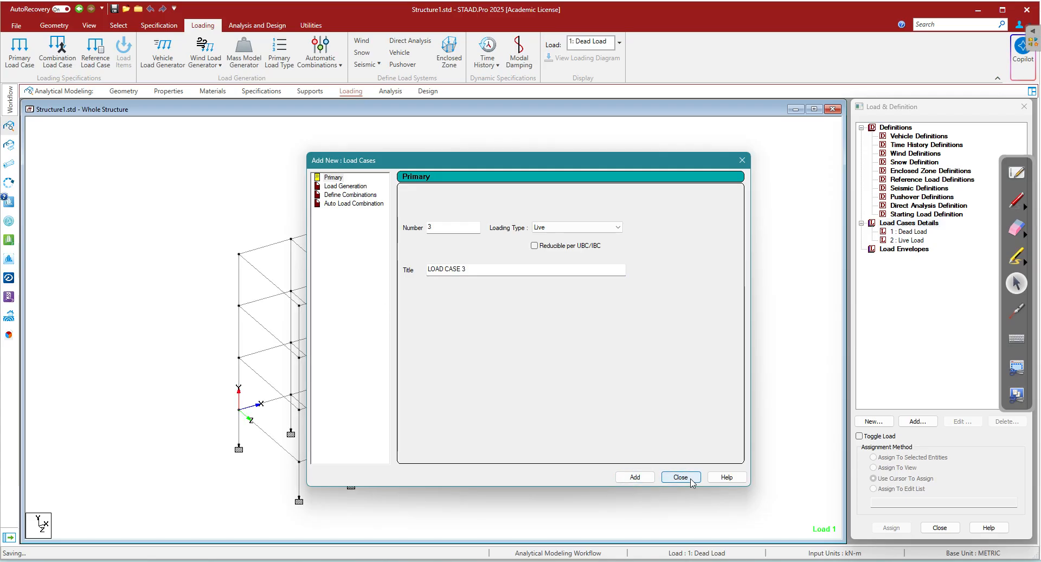
left_click(681, 477)
Circle the dead and live load cases in red ink as a screen annotation, and erase the circle.
left_click(915, 232)
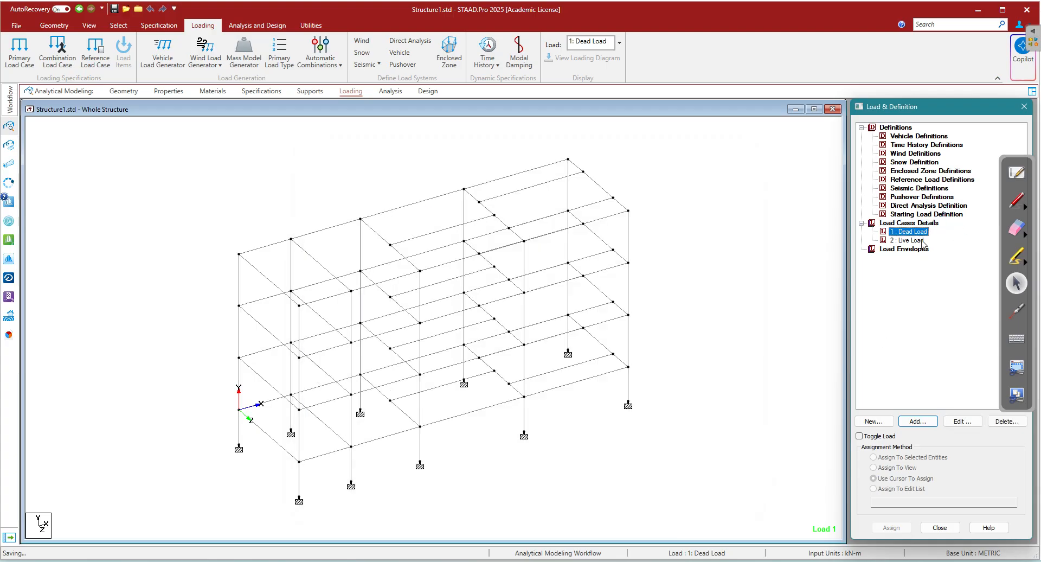
left_click(1013, 202)
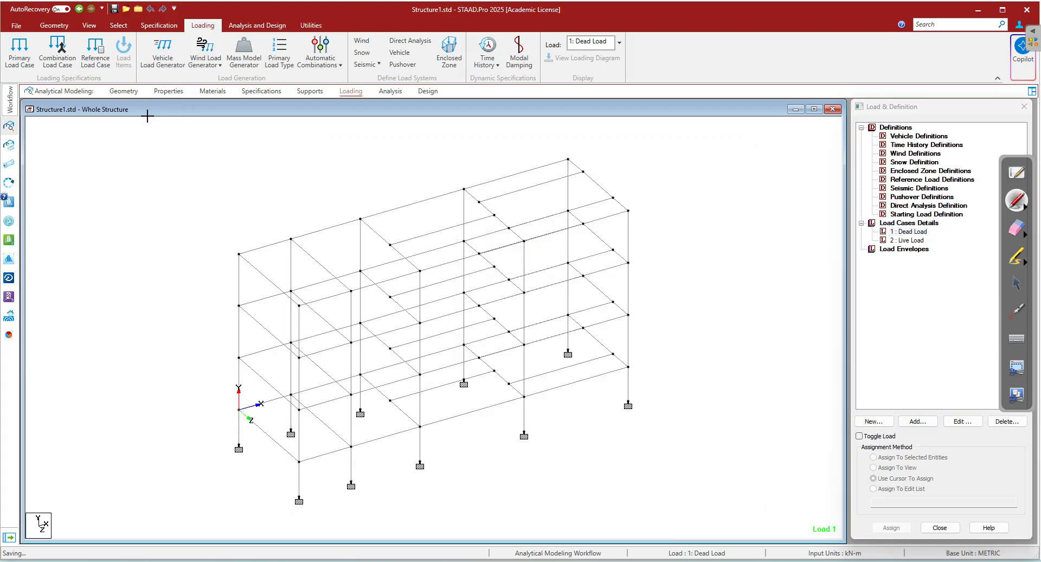
left_click_drag(937, 222, 941, 221)
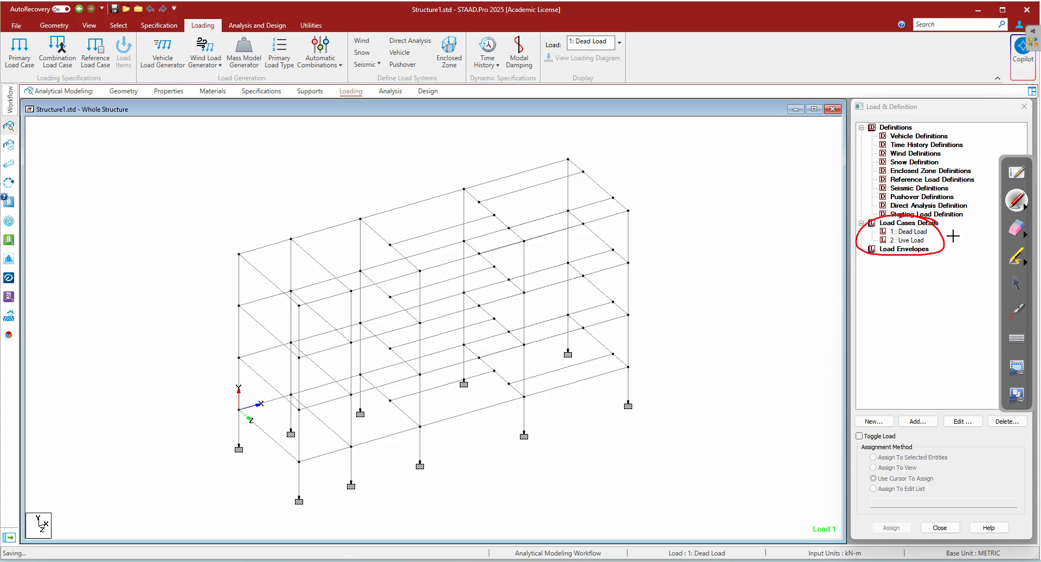
left_click(1017, 228)
left_click(925, 255)
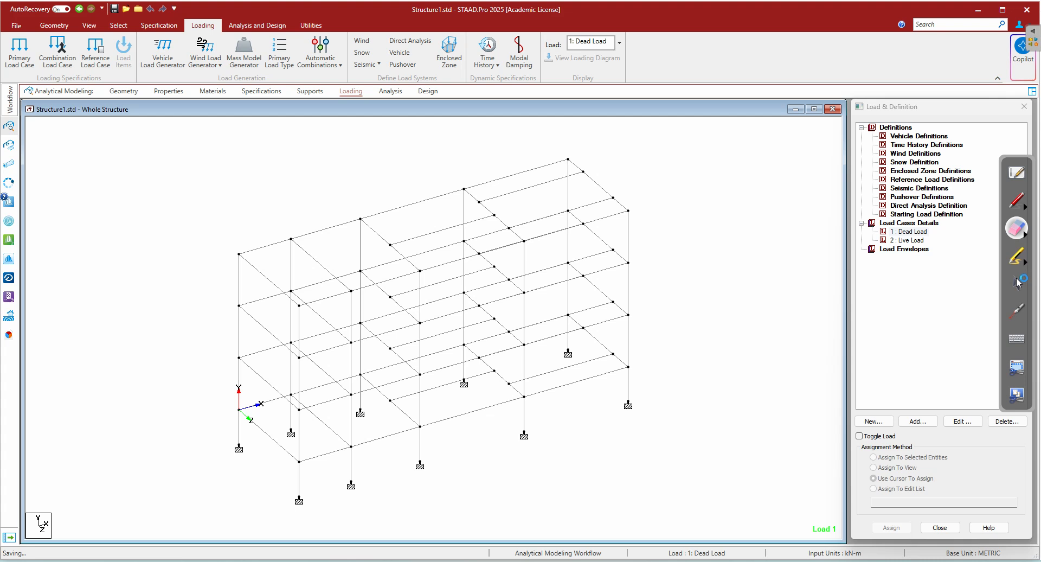
left_click(1014, 283)
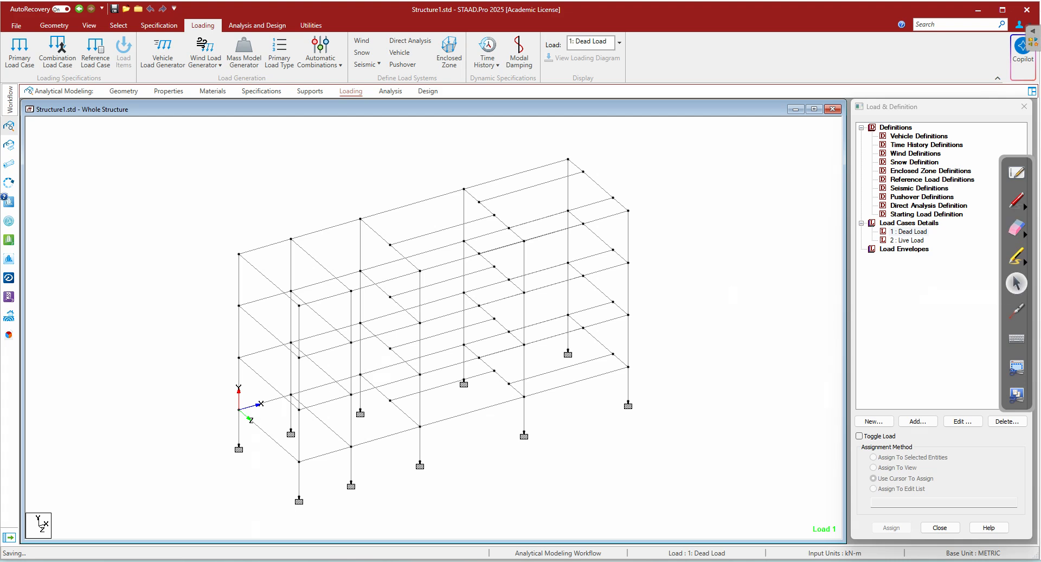
Switch to the handwritten notes and branch the "Load cases" heading into "DL" and "LL (IL)" in black ink.
left_click(285, 561)
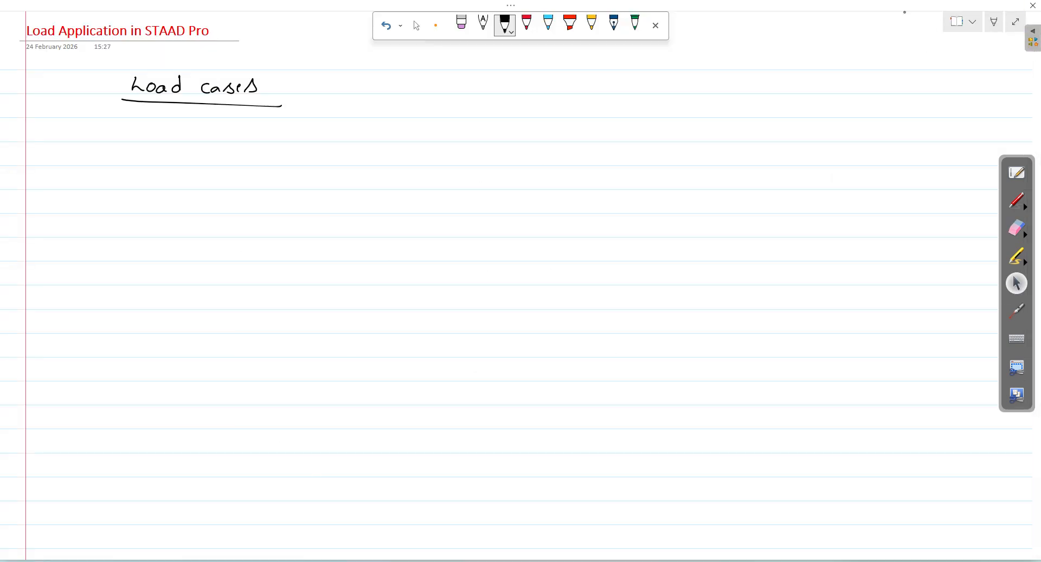
left_click(510, 33)
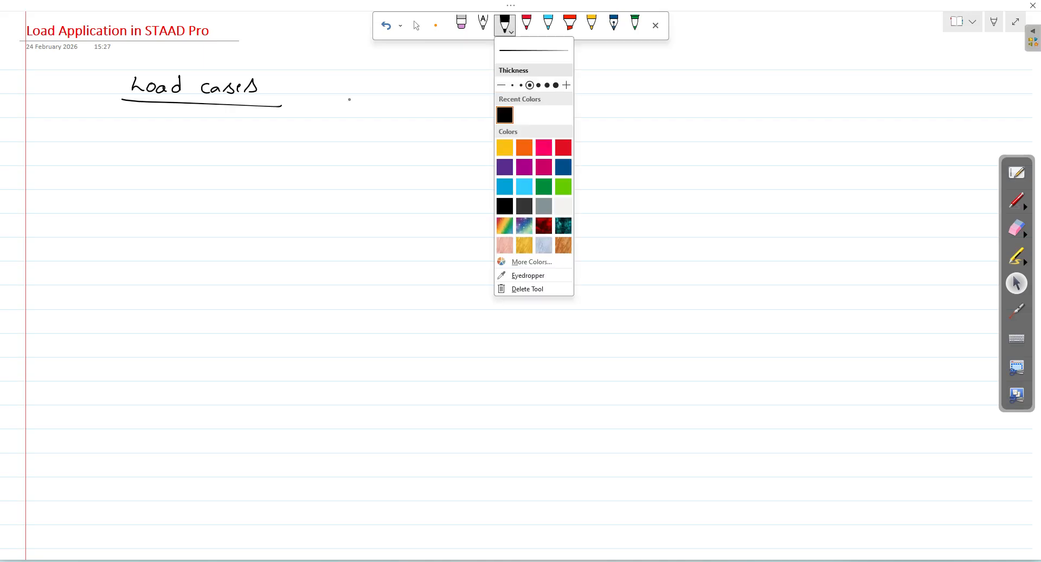
mouse_move(325, 111)
left_mouse_down()
mouse_move(404, 85)
mouse_move(456, 90)
left_mouse_up()
left_click_drag(326, 115, 389, 157)
left_click(423, 150)
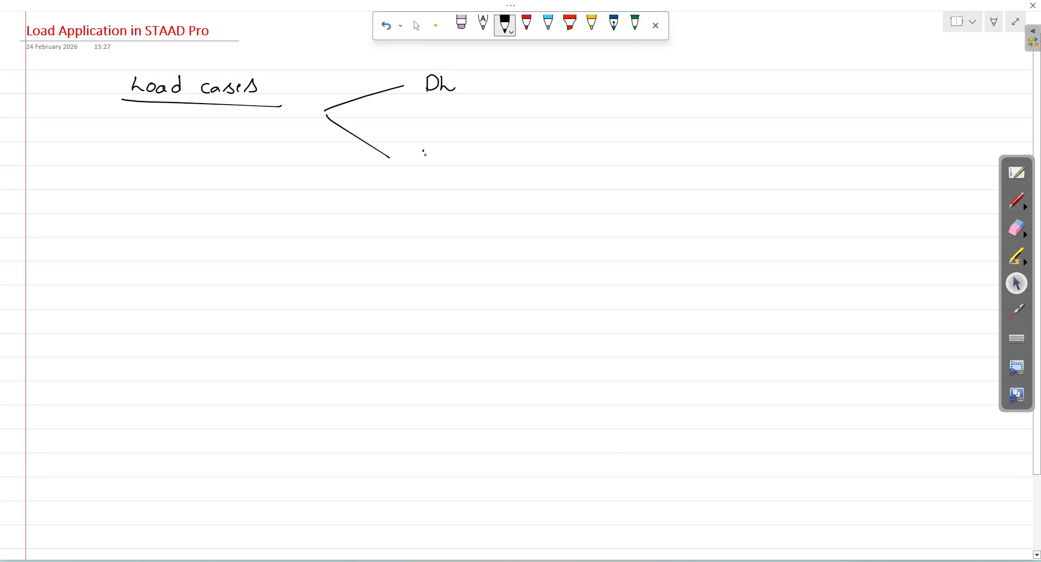
left_click(417, 31)
left_click(386, 25)
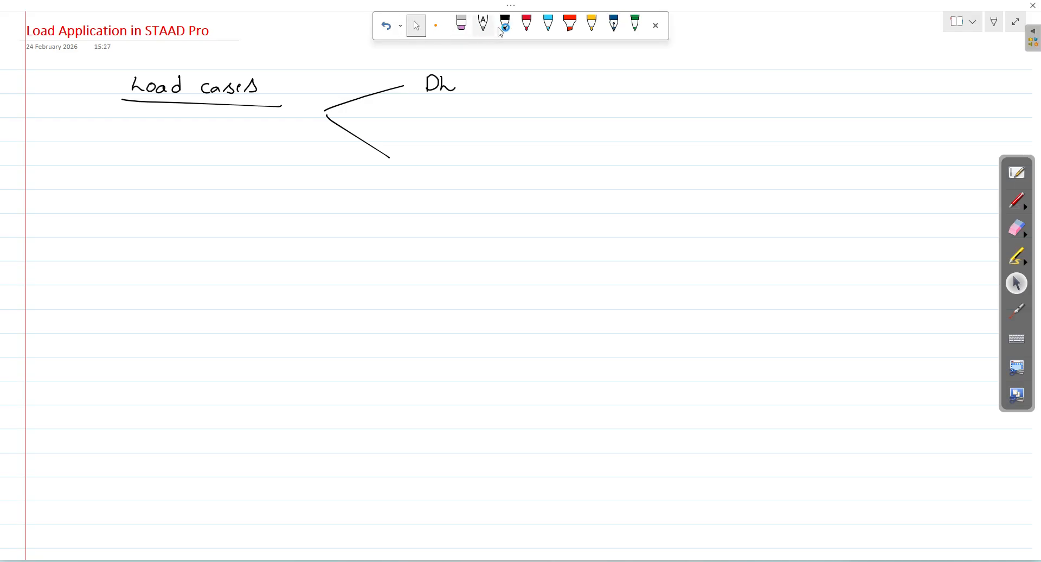
left_click(504, 24)
mouse_move(426, 148)
left_mouse_down()
mouse_move(421, 162)
mouse_move(499, 166)
mouse_move(506, 151)
mouse_move(509, 164)
mouse_move(528, 162)
mouse_move(525, 171)
left_mouse_up()
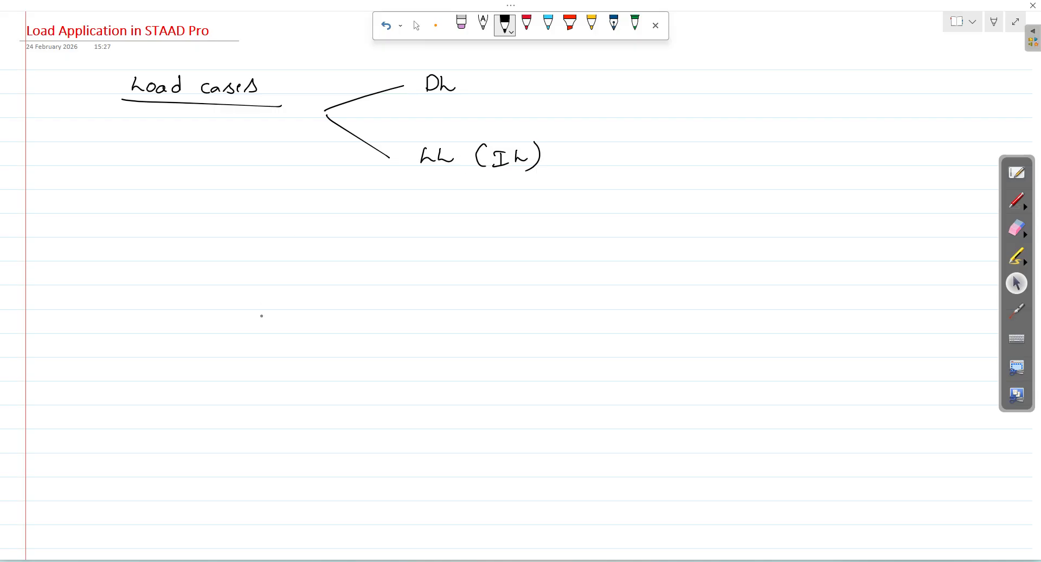
Switch to STAAD.Pro and start adding a new load under Reference Load Definitions.
left_click(337, 536)
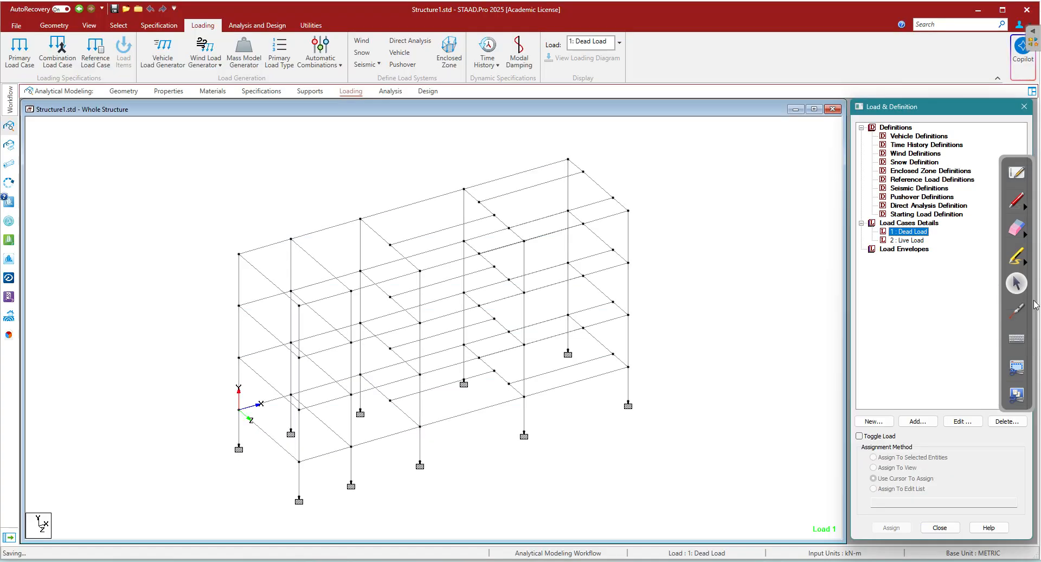
left_click(907, 241)
left_click(922, 232)
left_click(926, 180)
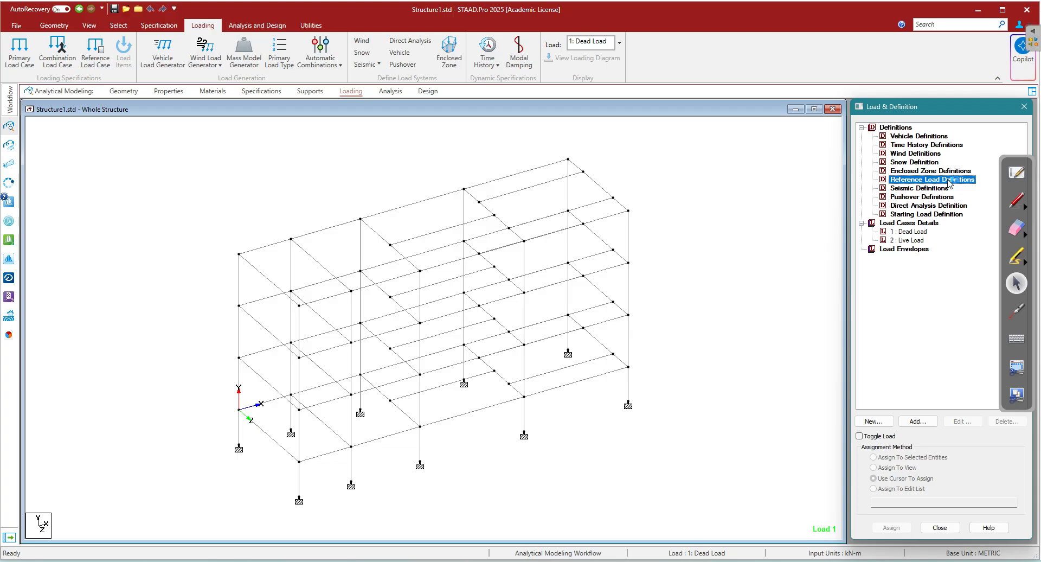
left_click(917, 422)
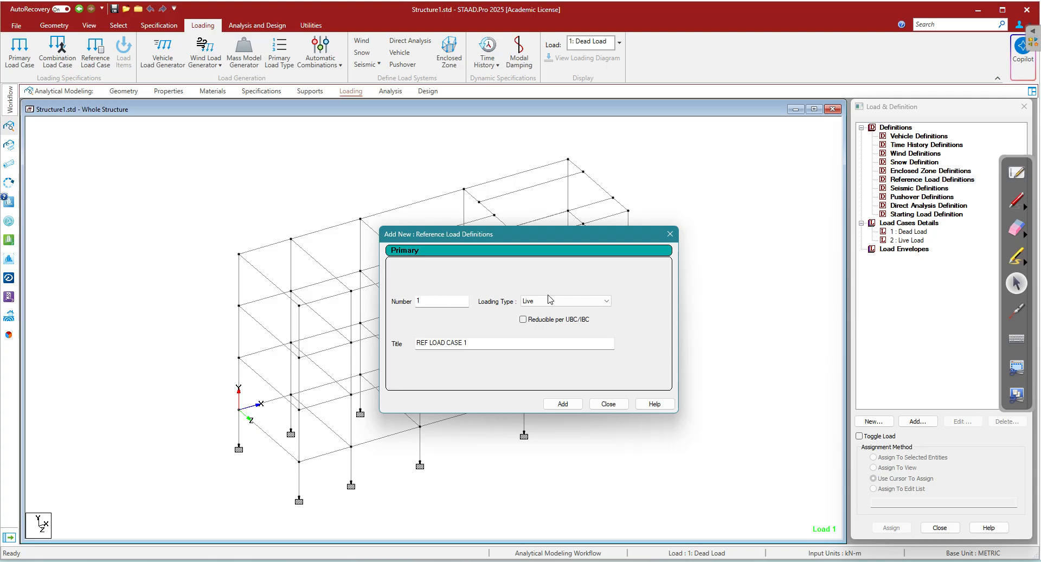
Add reference load 1 with loading type Dead and the title "REF DL".
left_click(556, 305)
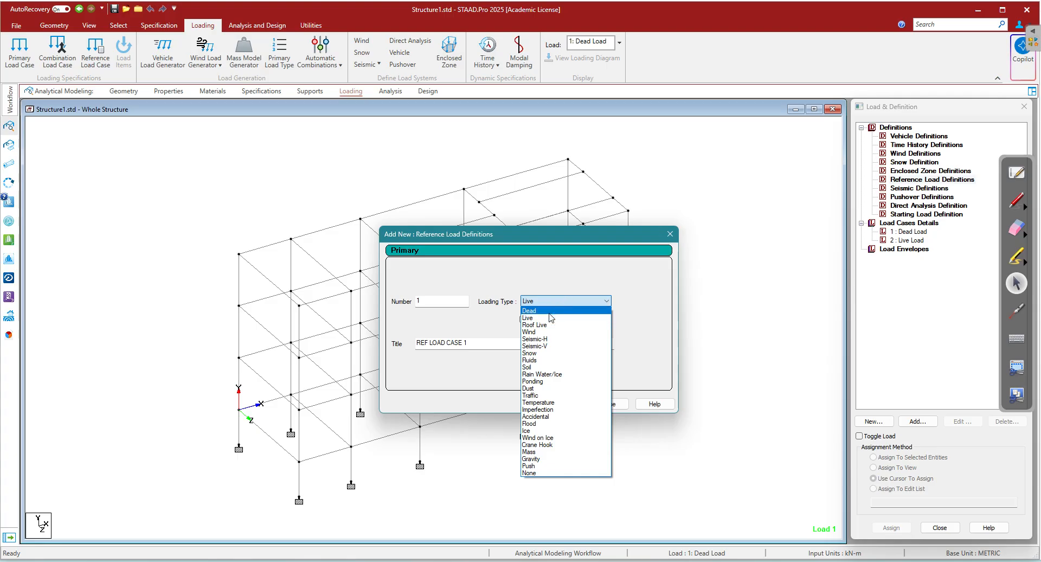
left_click(553, 311)
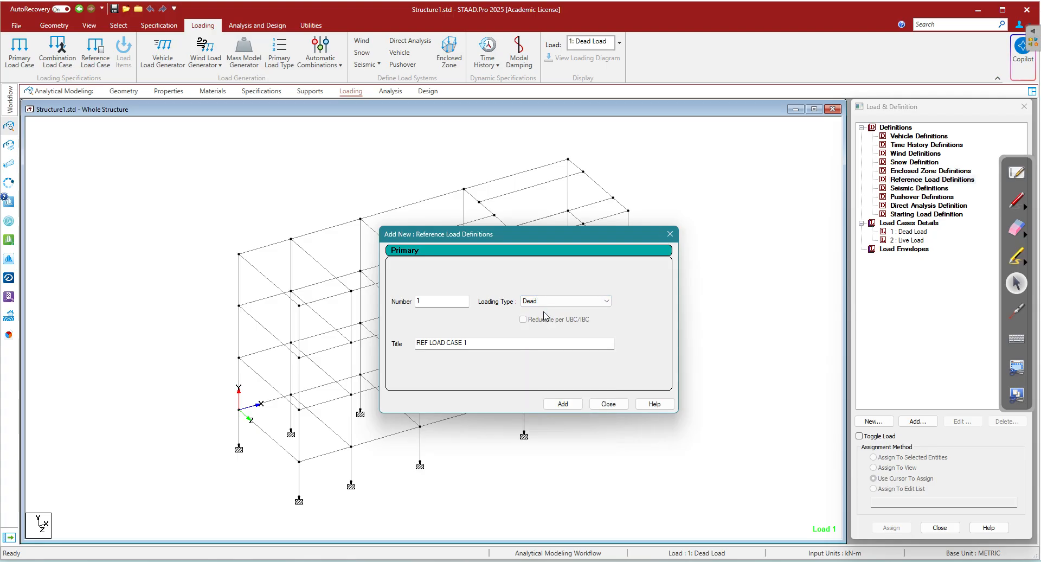
left_click(498, 349)
left_click_drag(498, 349, 339, 352)
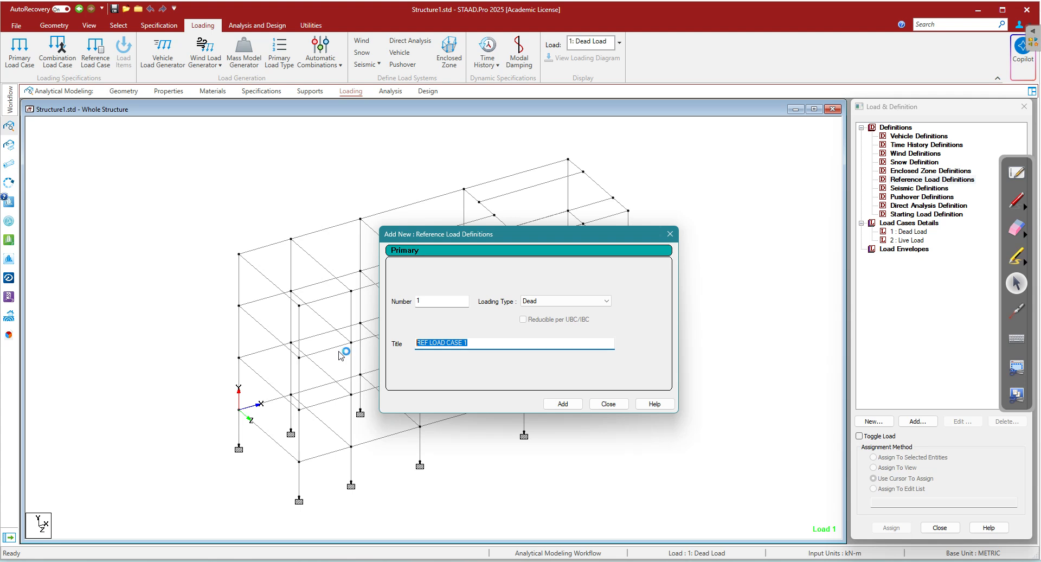
type("RE")
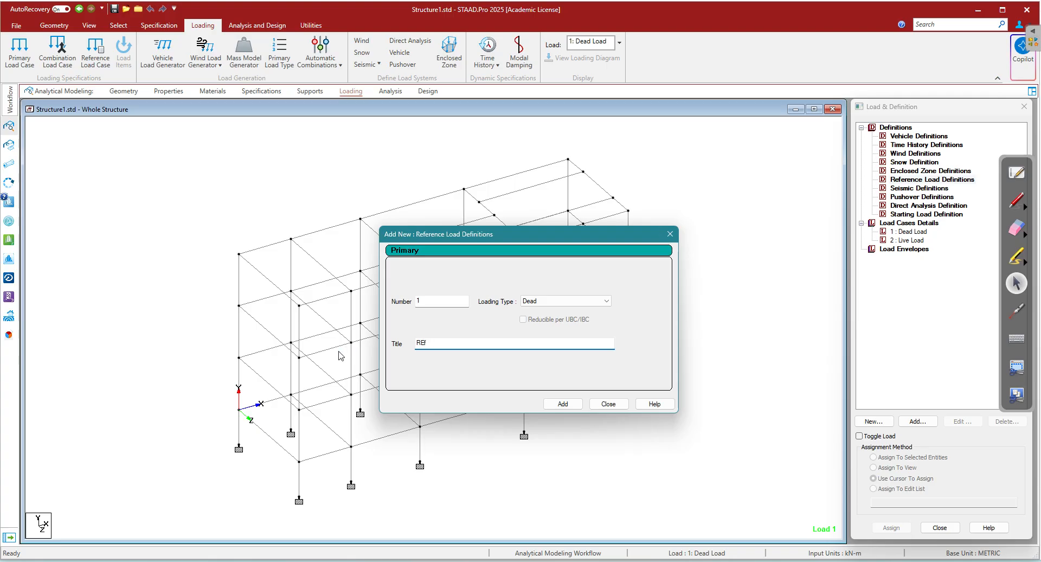
type("f")
key("BackSpace")
type("F DL")
left_click(563, 404)
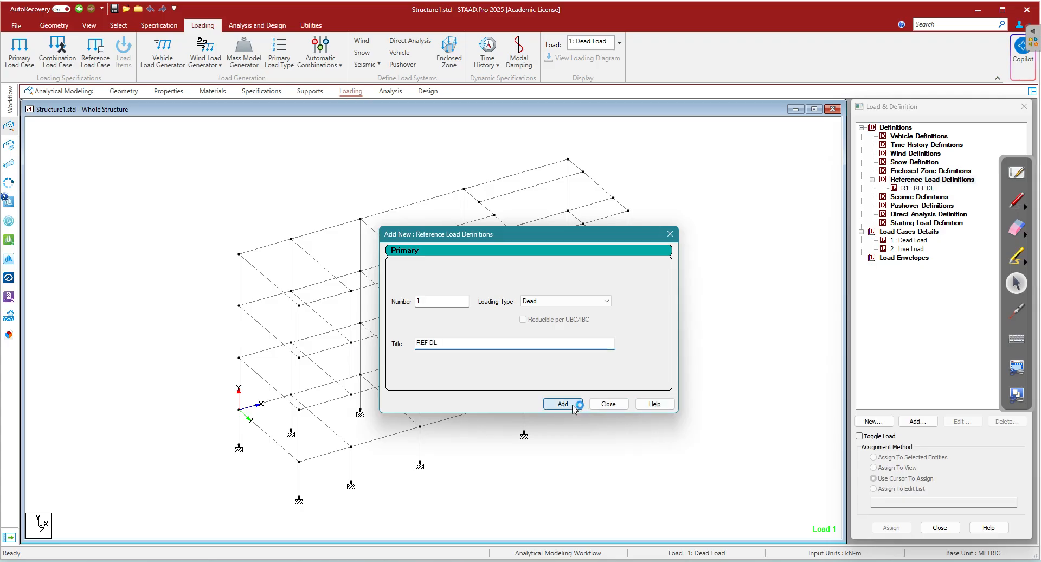
Add reference load 2 with loading type Live and the title "REF LL".
left_click(568, 302)
left_click(542, 313)
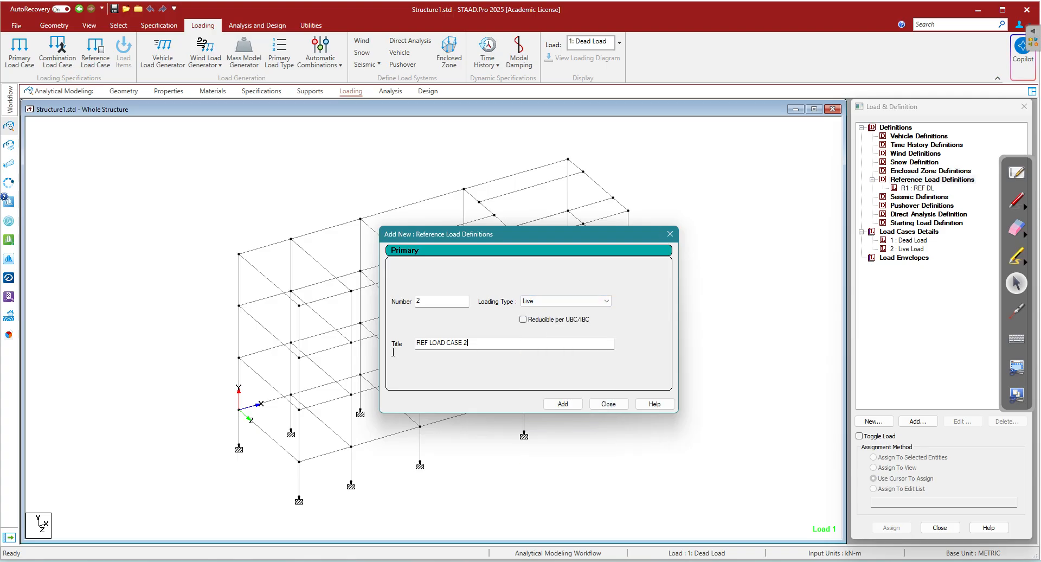
left_click(496, 345)
type("REF LL")
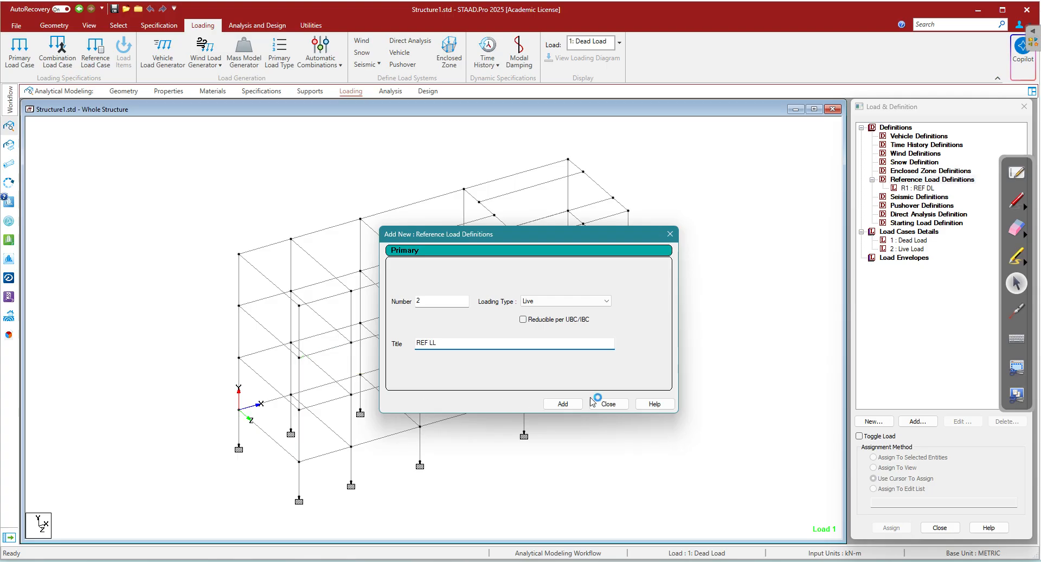
left_click(562, 403)
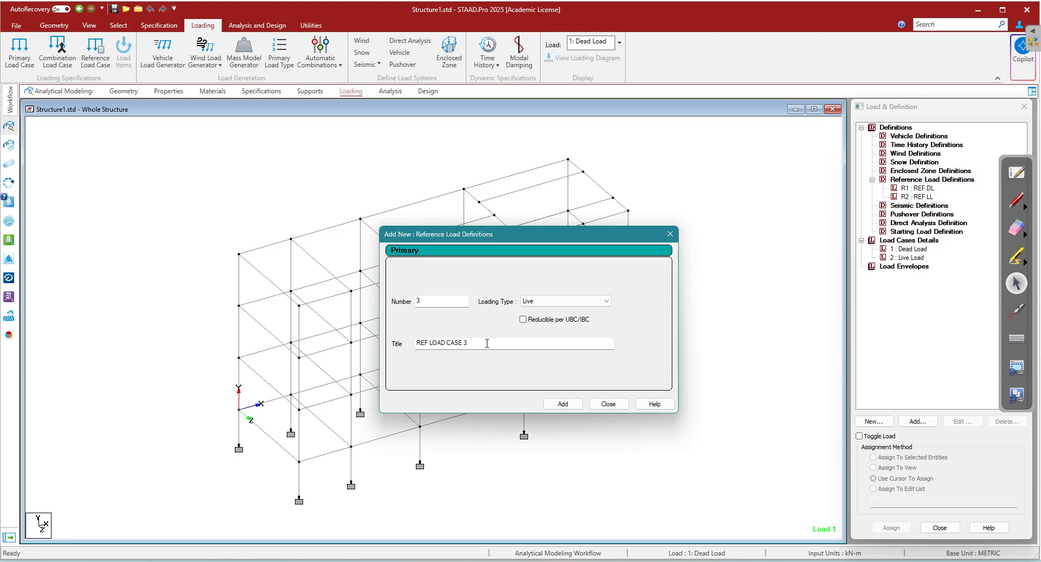
Add reference load 3 with loading type Live and the title "REF ROOF LL", and finish adding reference loads.
left_click_drag(490, 343, 308, 346)
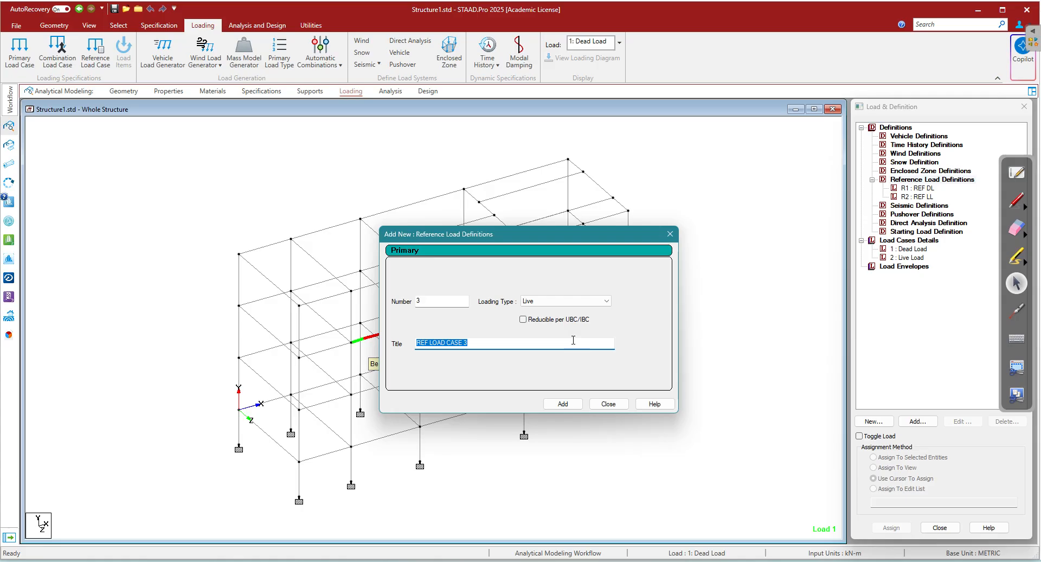
type("REF ROOF LL")
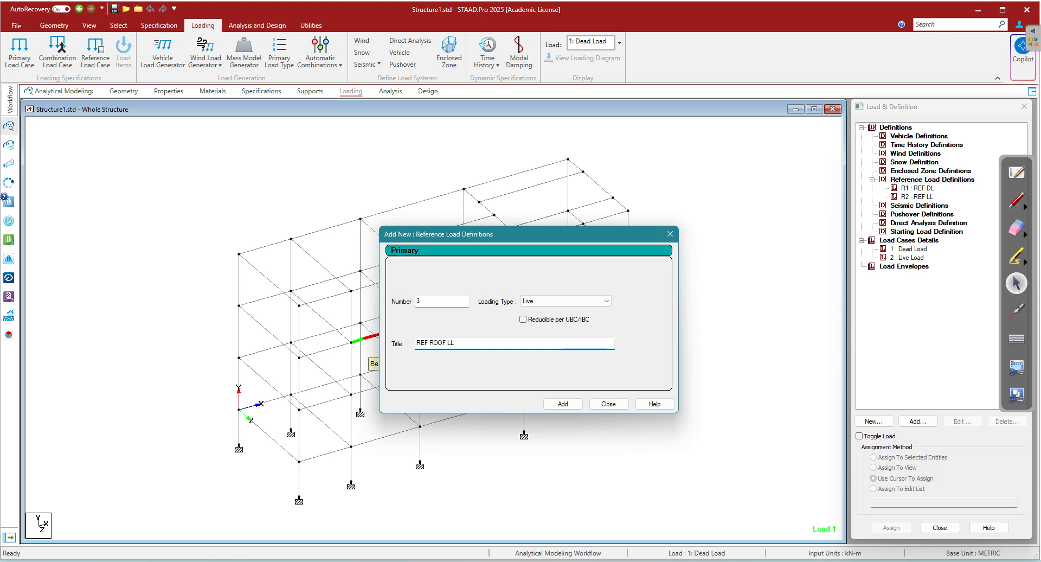
left_click(562, 406)
left_click(606, 404)
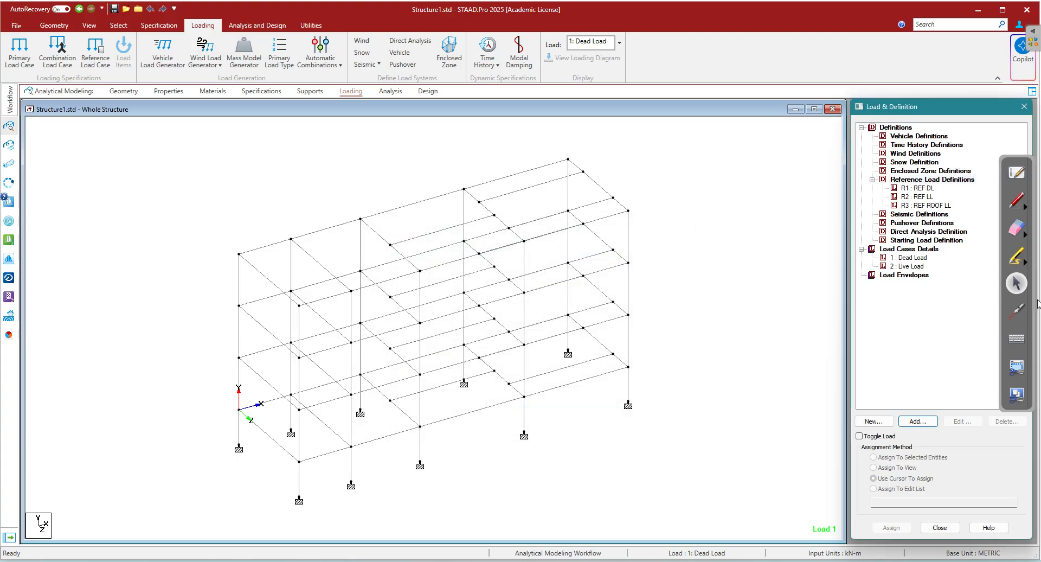
Mark the three reference load definitions with the red annotation pen and write "R1 Ref DL" and "R2 Ref LL" beside the frame.
left_click(1017, 200)
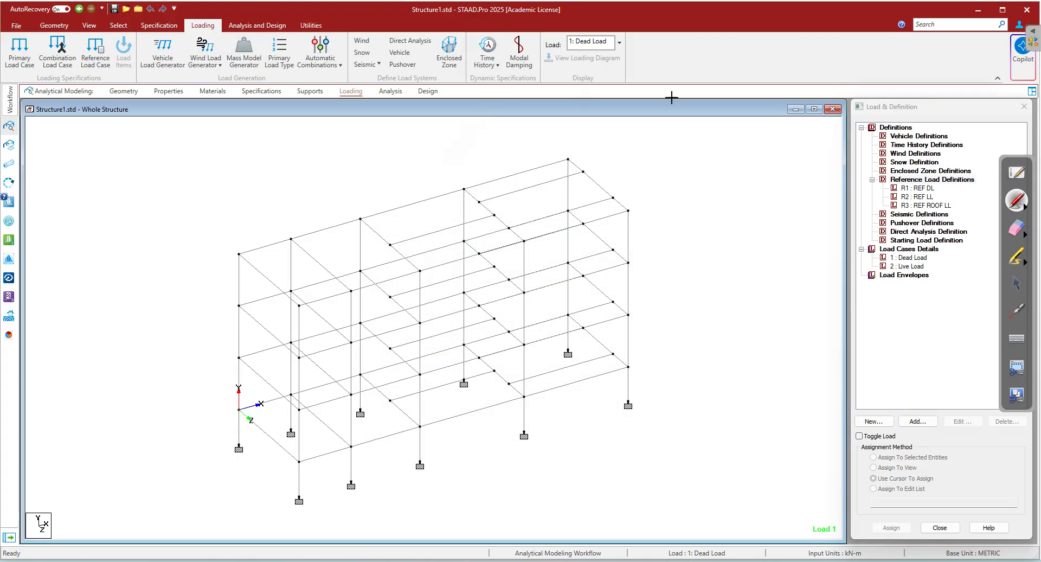
left_click_drag(979, 174, 999, 176)
left_click_drag(955, 183, 956, 215)
mouse_move(685, 154)
left_mouse_down()
mouse_move(711, 180)
mouse_move(753, 162)
left_mouse_up()
left_click_drag(644, 155, 646, 161)
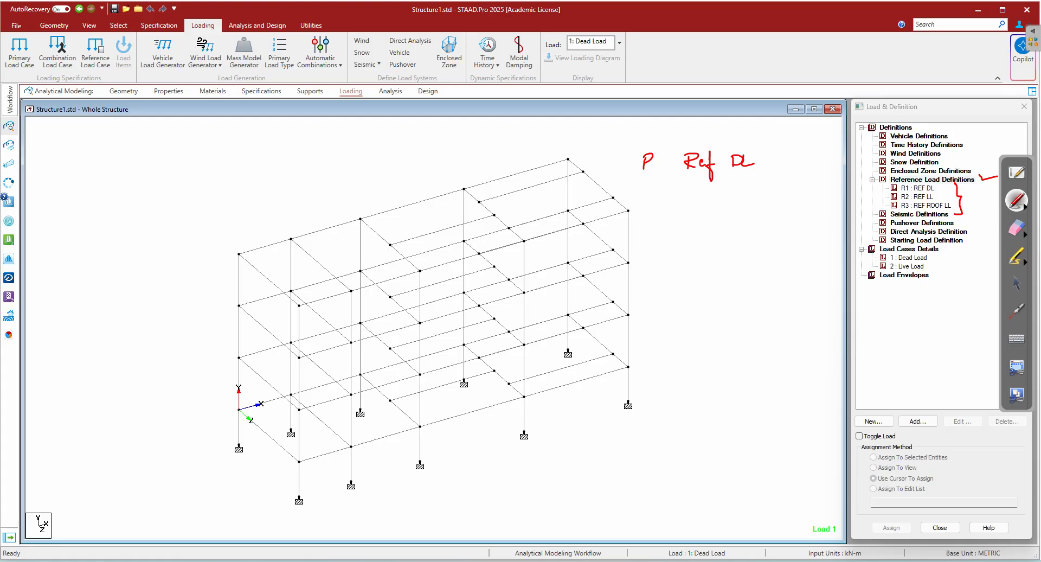
mouse_move(654, 200)
left_mouse_down()
mouse_move(668, 213)
mouse_move(714, 208)
left_mouse_up()
mouse_move(715, 192)
left_mouse_down()
mouse_move(713, 222)
mouse_move(722, 204)
mouse_move(745, 208)
left_mouse_up()
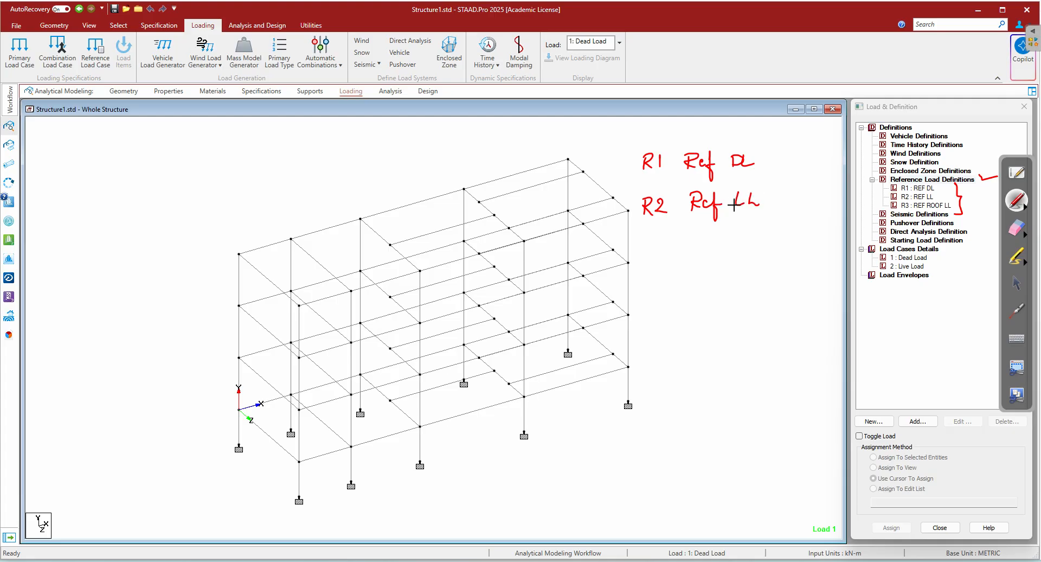
Write "R3 Ref Roof LL" below the other two annotations, and then erase all the pen marks.
mouse_move(649, 244)
left_mouse_down()
mouse_move(649, 261)
mouse_move(716, 255)
left_mouse_up()
mouse_move(722, 239)
left_mouse_down()
mouse_move(720, 269)
mouse_move(727, 253)
mouse_move(749, 252)
left_mouse_up()
mouse_move(748, 239)
left_mouse_down()
mouse_move(758, 251)
mouse_move(811, 249)
left_mouse_up()
left_click_drag(816, 237, 826, 248)
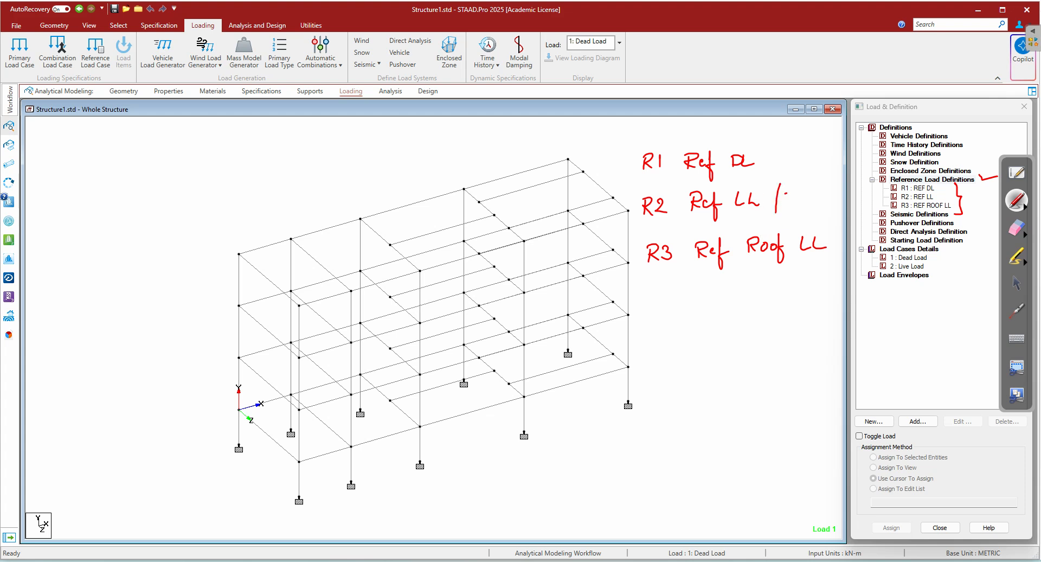
mouse_move(825, 199)
left_mouse_down()
mouse_move(833, 190)
mouse_move(678, 261)
mouse_move(716, 212)
mouse_move(745, 223)
mouse_move(972, 196)
mouse_move(992, 178)
left_mouse_up()
left_click(1017, 231)
left_click(1013, 284)
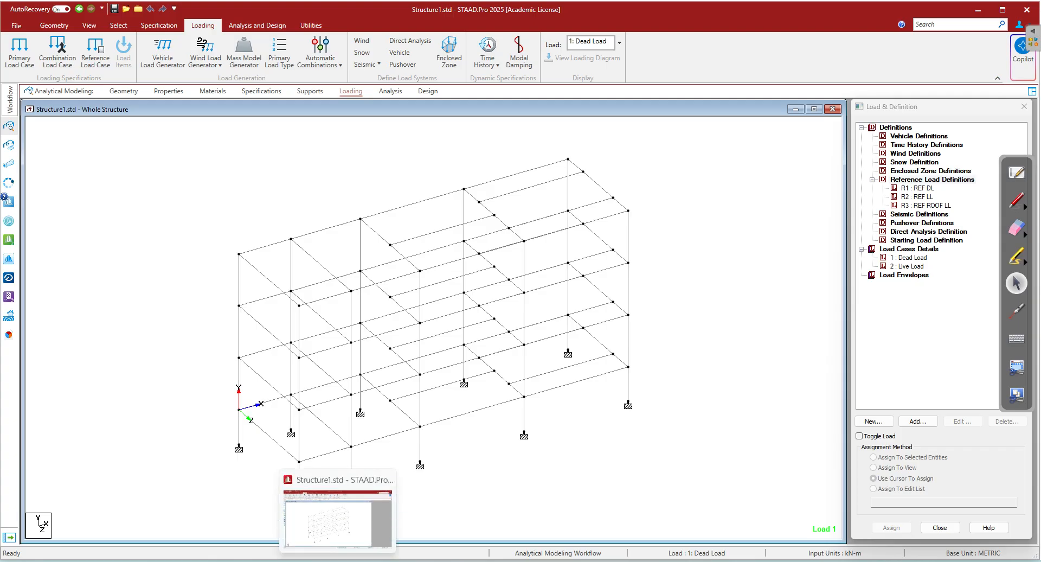
Switch to the handwritten notes page and write item 1 "Self-weight" beside a circled "DL" heading.
left_click(293, 561)
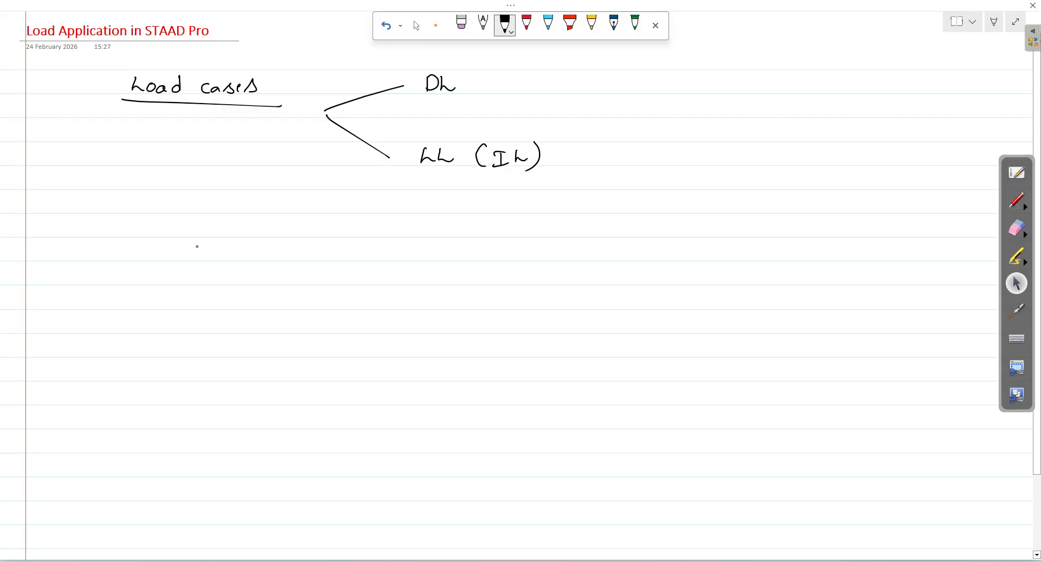
mouse_move(197, 231)
left_mouse_down()
mouse_move(207, 216)
mouse_move(244, 235)
mouse_move(284, 233)
left_mouse_up()
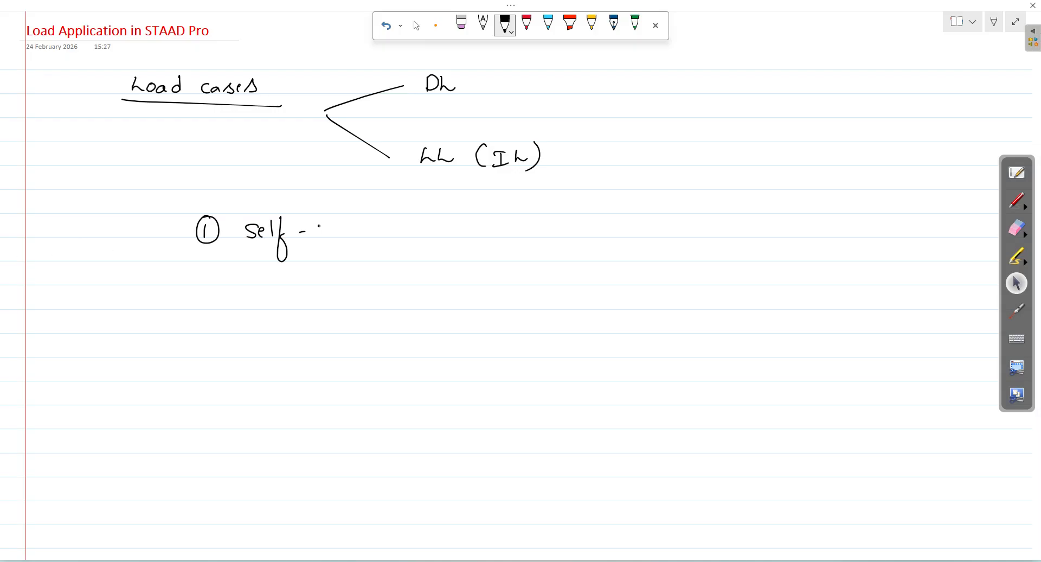
left_click_drag(371, 229, 364, 252)
left_click_drag(377, 220, 394, 237)
mouse_move(79, 218)
left_mouse_down()
mouse_move(82, 233)
mouse_move(106, 235)
mouse_move(118, 217)
mouse_move(100, 207)
left_mouse_up()
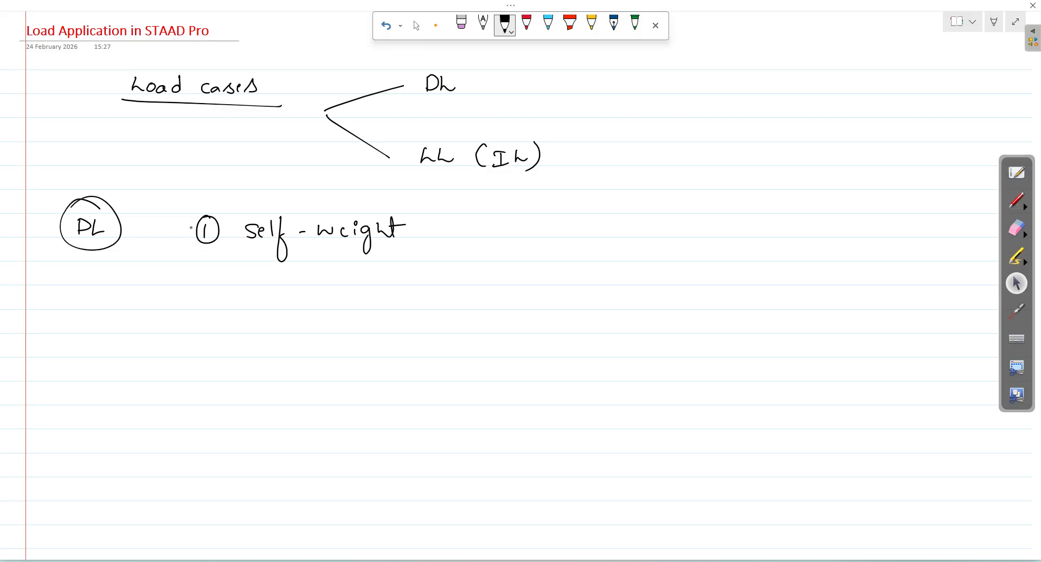
Switch to STAAD.Pro and start a selfweight load item in the Y direction for reference load R1 REF DL.
key("alt+Tab")
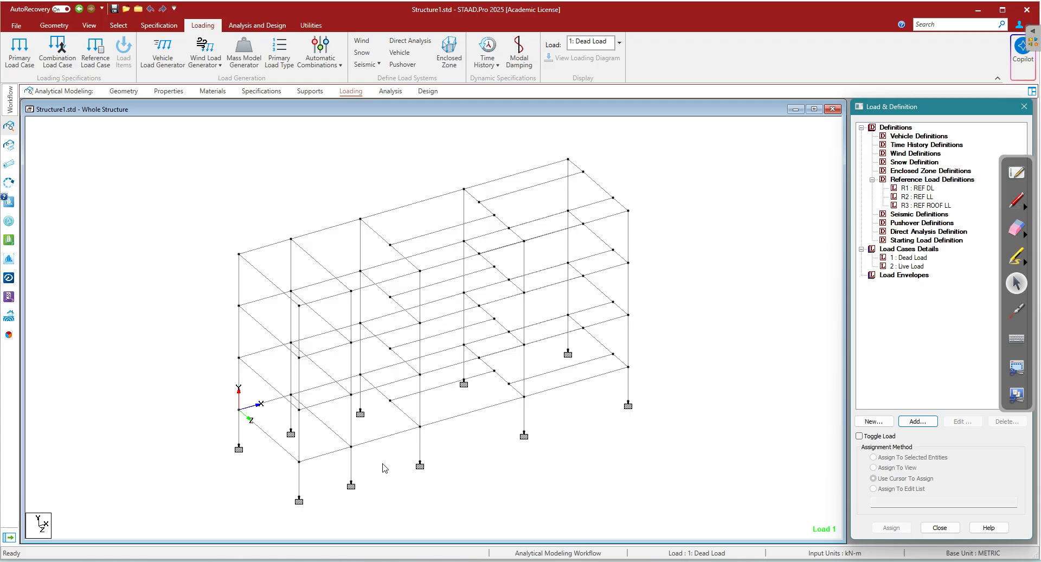
left_click(922, 189)
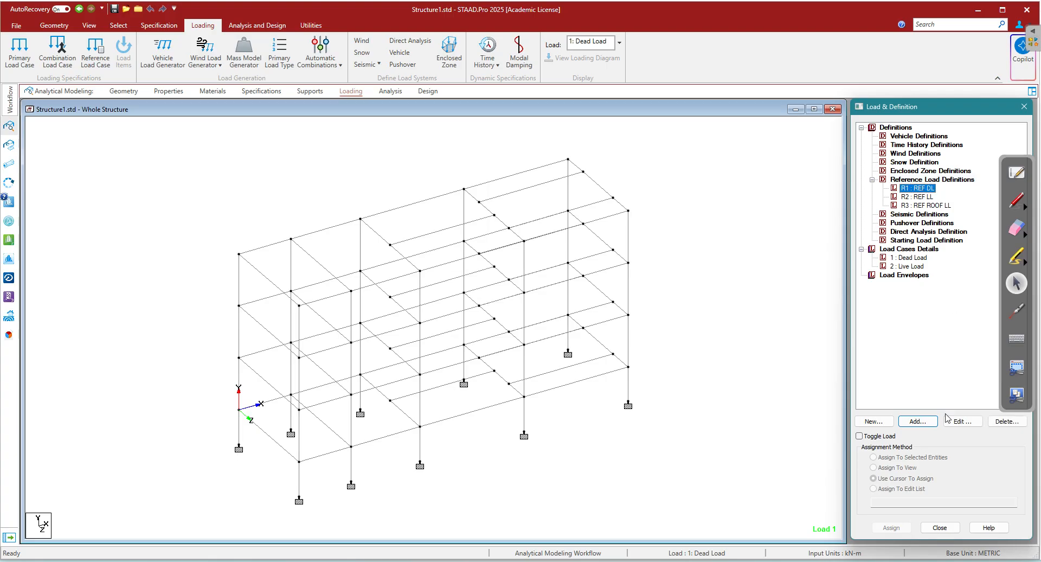
left_click(922, 421)
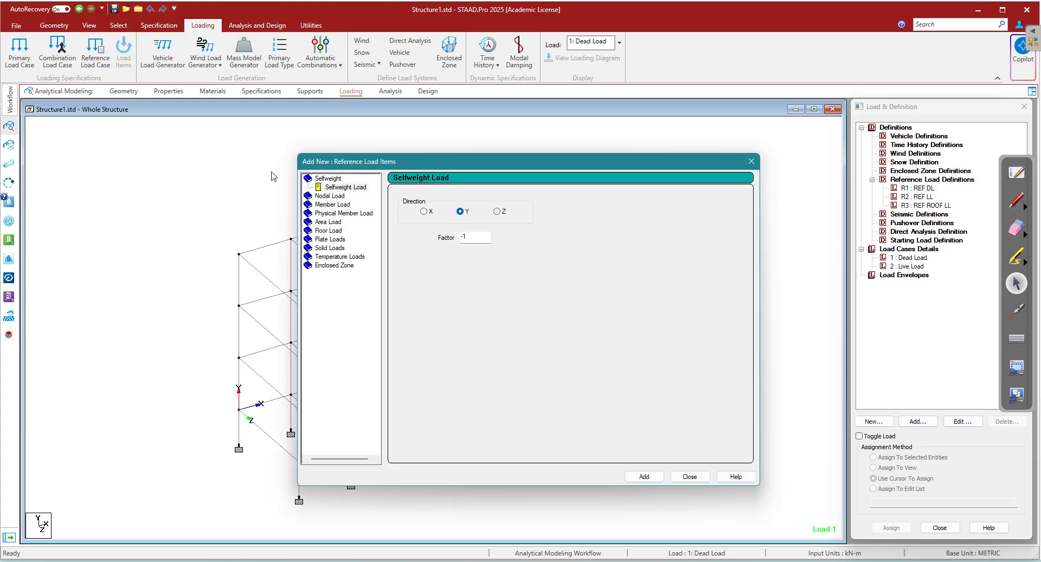
left_click(338, 187)
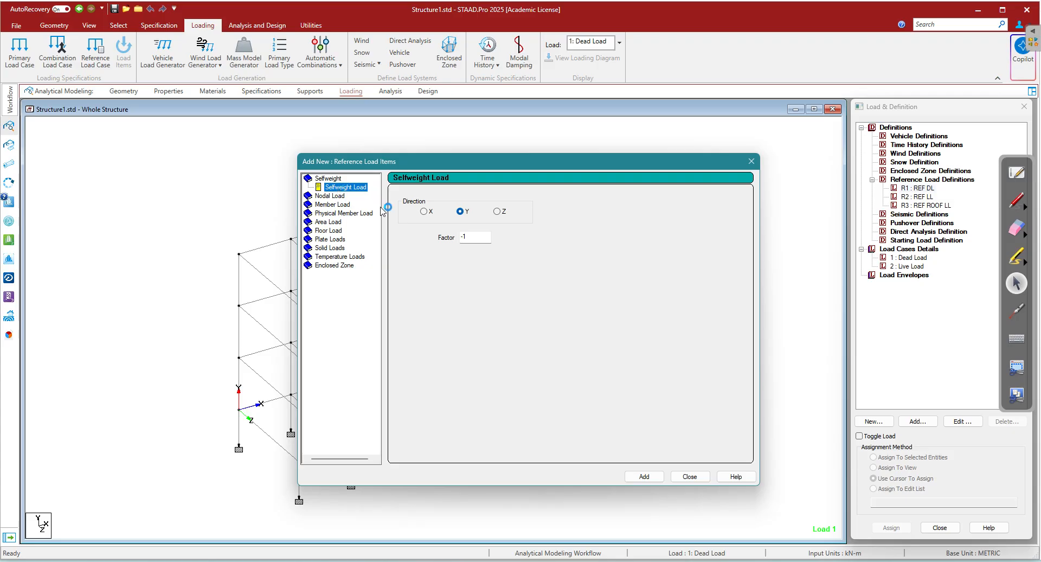
left_click(467, 214)
Circle the selfweight's Y direction and factor with the annotation pen and write "-1 full self weight" below them.
left_click(1016, 201)
mouse_move(451, 203)
left_mouse_down()
mouse_move(476, 203)
mouse_move(469, 223)
mouse_move(449, 219)
left_mouse_up()
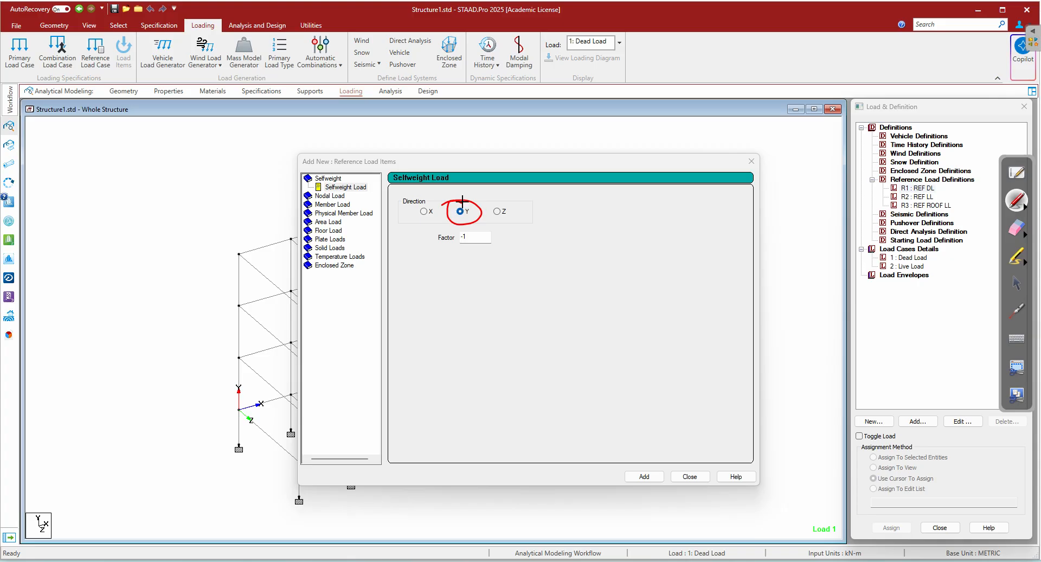
mouse_move(476, 233)
left_mouse_down()
mouse_move(428, 239)
mouse_move(432, 250)
left_mouse_up()
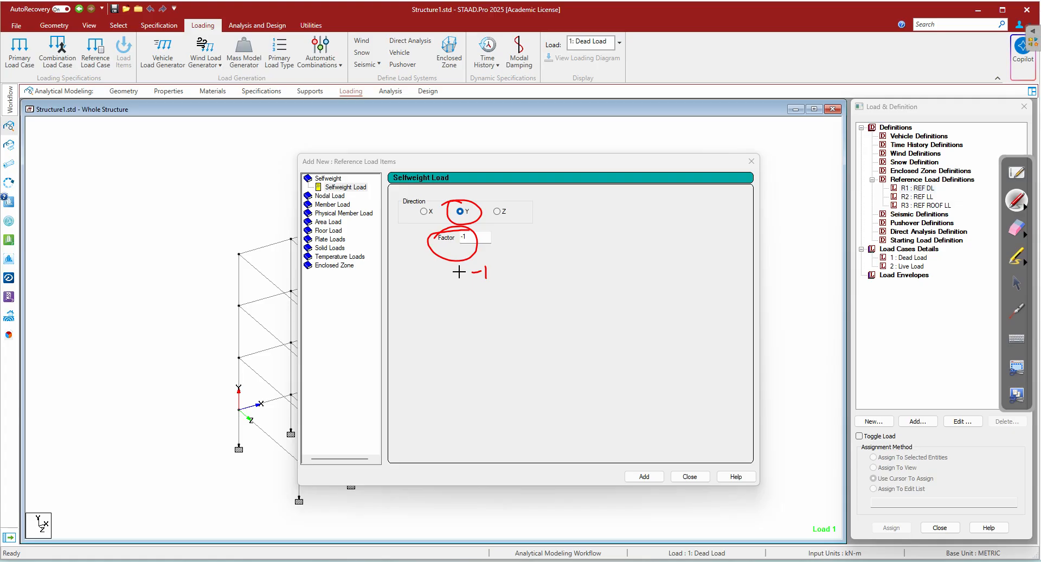
left_click_drag(511, 259, 529, 266)
left_click_drag(580, 245, 576, 275)
left_click_drag(575, 264, 648, 239)
left_click_drag(642, 234, 657, 231)
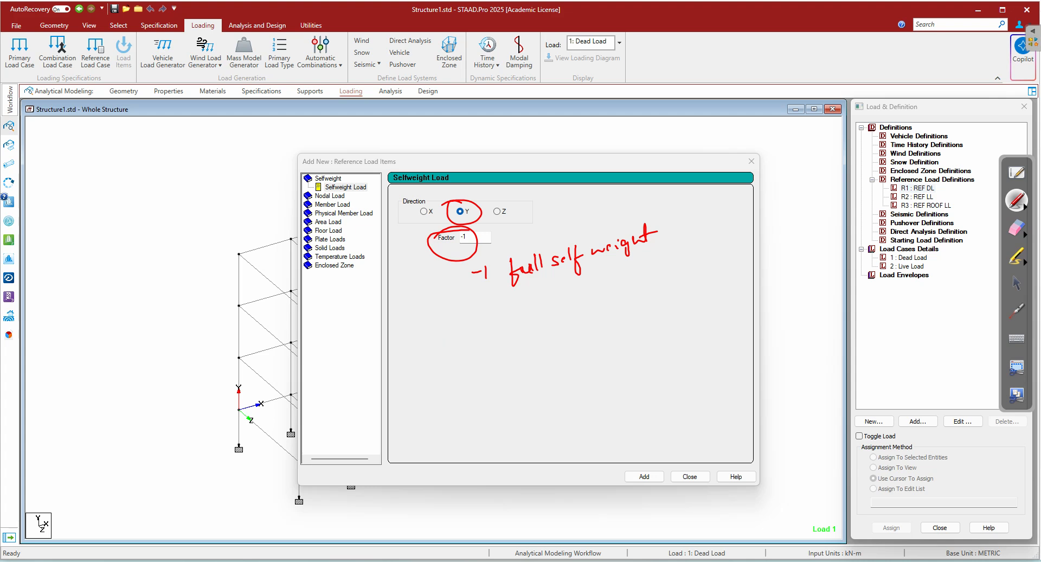
Write "-0.8" below the selfweight factor, circle the handwritten "-1", and erase all the annotations.
left_click_drag(465, 335, 485, 326)
left_click(477, 338)
left_click_drag(487, 257, 501, 271)
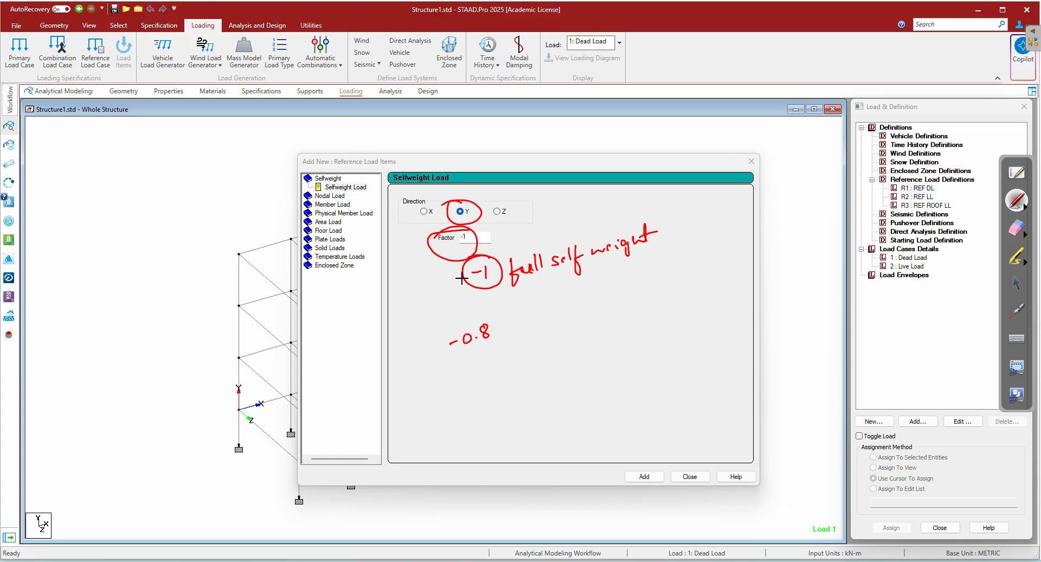
left_click(1016, 229)
mouse_move(469, 334)
left_mouse_down()
mouse_move(442, 348)
mouse_move(662, 232)
mouse_move(465, 186)
left_mouse_up()
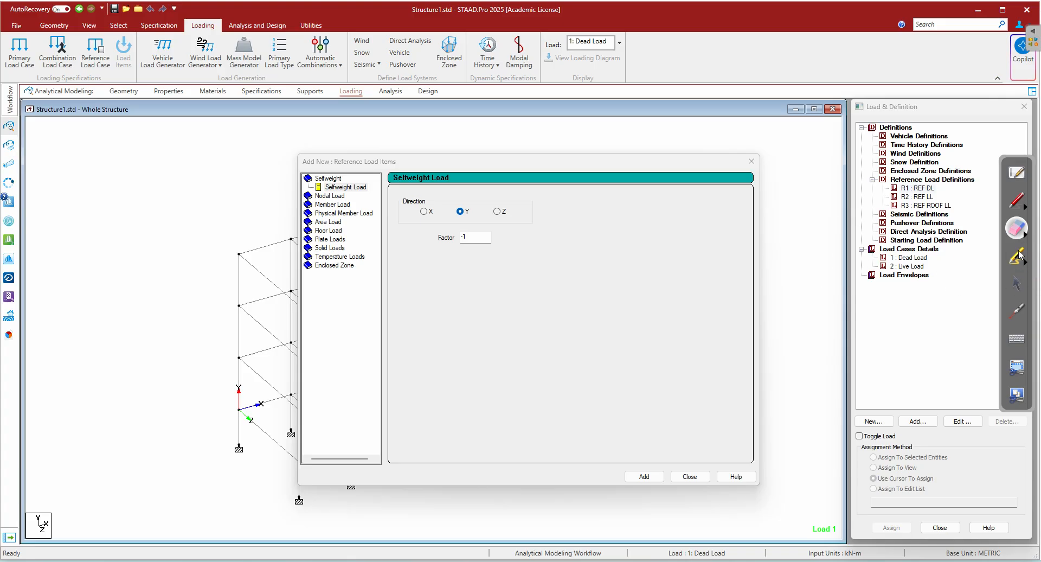
Write "-1.05" with an arrow to "Fasteners" and "Connections" in the selfweight dialog, and erase the annotations.
left_click(1016, 201)
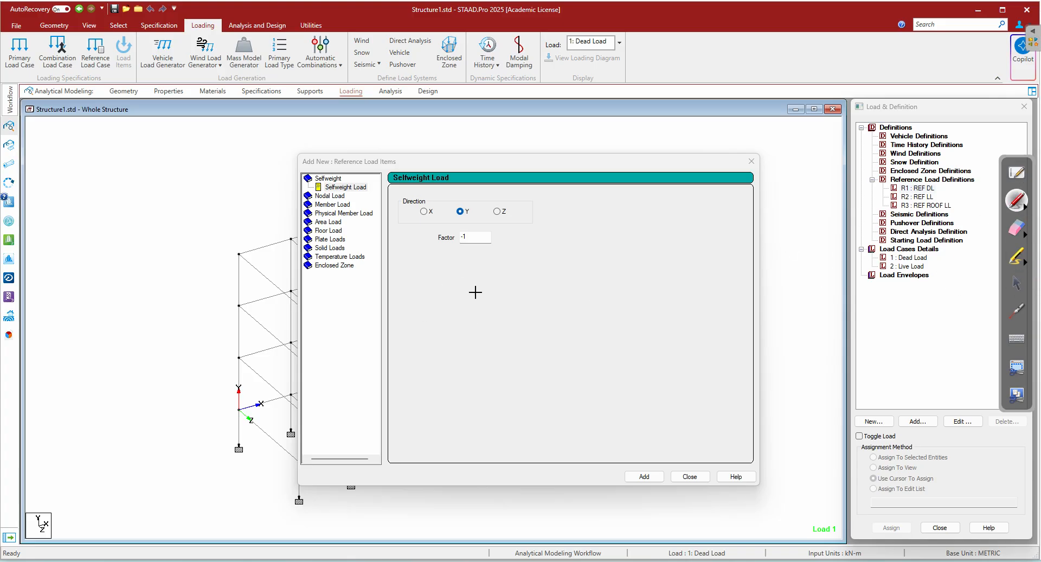
mouse_move(493, 281)
left_mouse_down()
mouse_move(491, 293)
mouse_move(505, 280)
mouse_move(520, 306)
mouse_move(522, 269)
mouse_move(598, 264)
mouse_move(593, 274)
left_mouse_up()
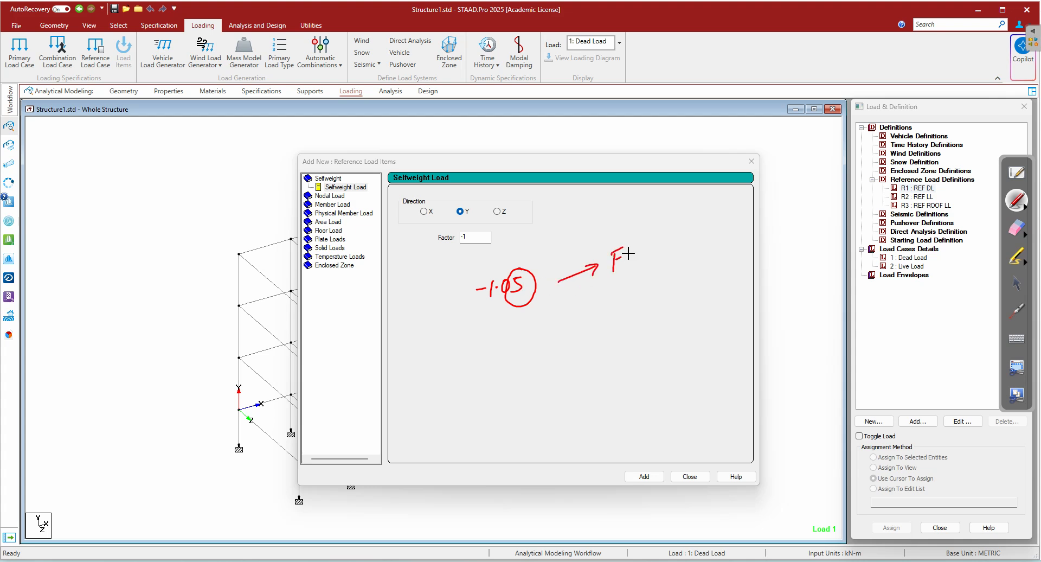
left_click_drag(647, 243, 642, 254)
mouse_move(656, 232)
left_mouse_down()
mouse_move(654, 255)
mouse_move(661, 239)
mouse_move(688, 245)
left_mouse_up()
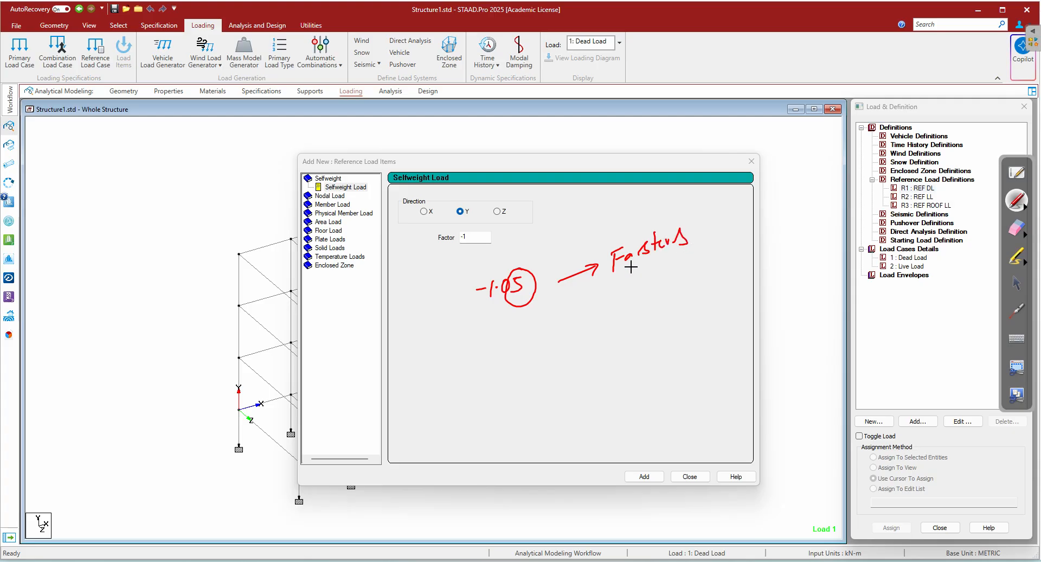
left_click_drag(621, 281, 619, 297)
mouse_move(624, 288)
left_mouse_down()
mouse_move(680, 269)
mouse_move(685, 281)
mouse_move(695, 261)
mouse_move(728, 264)
left_mouse_up()
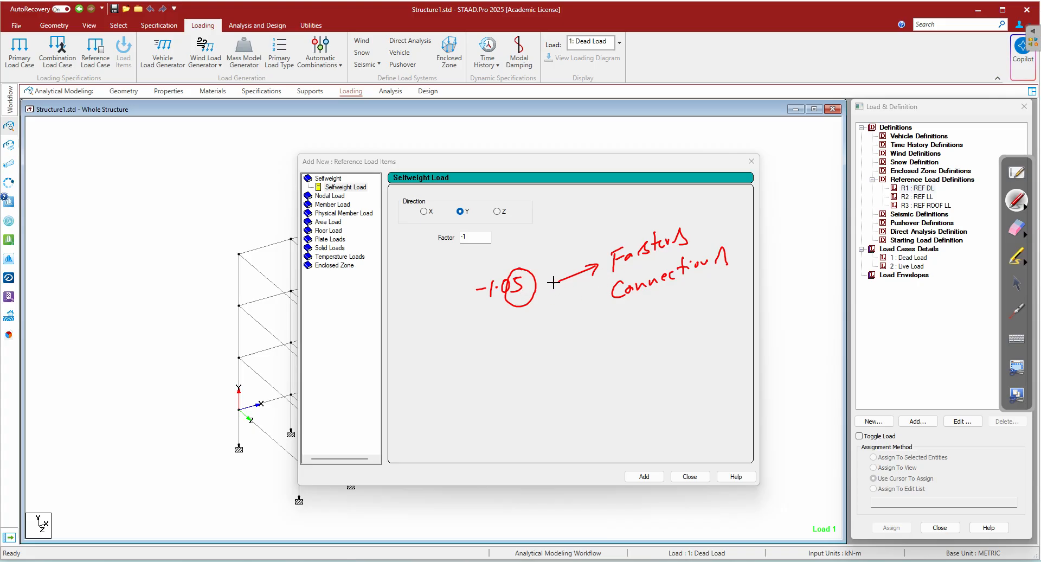
left_click(1005, 232)
mouse_move(484, 302)
left_mouse_down()
mouse_move(693, 246)
mouse_move(703, 285)
left_mouse_up()
Add the selfweight load with direction Y and factor -1 to REF DL, and finish adding load items.
left_click(1015, 282)
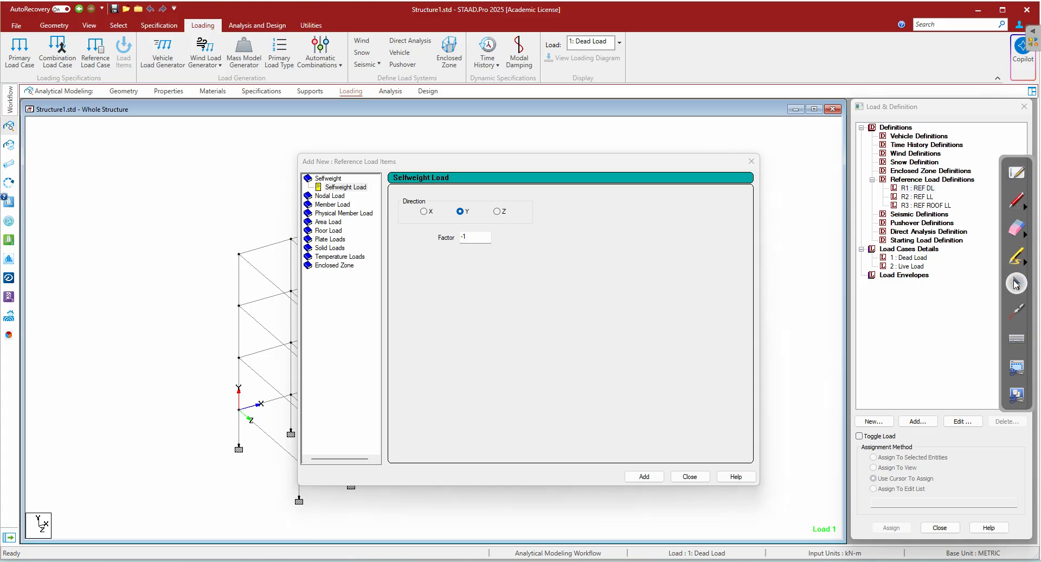
left_click(644, 476)
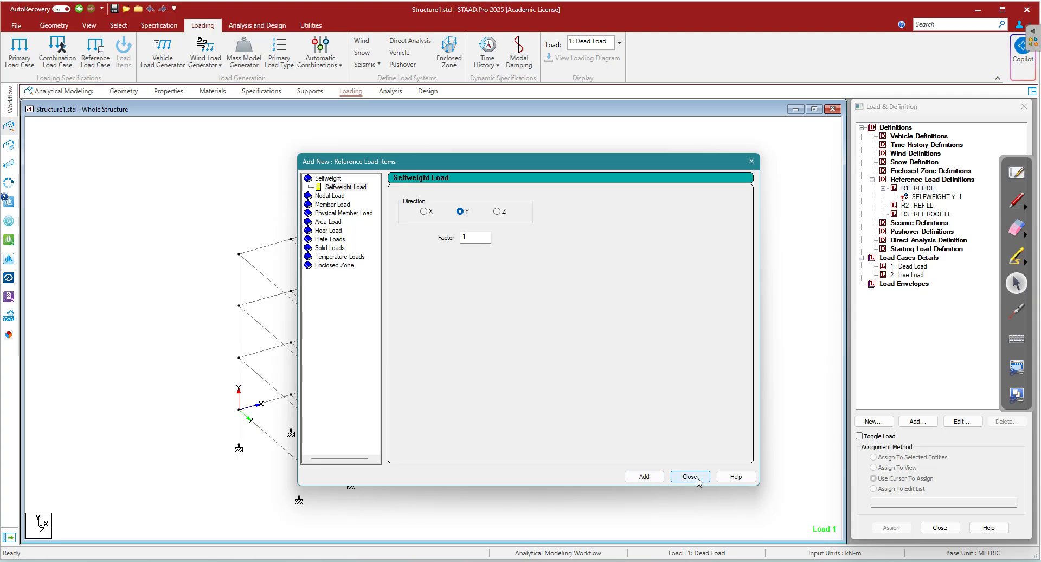
left_click(689, 477)
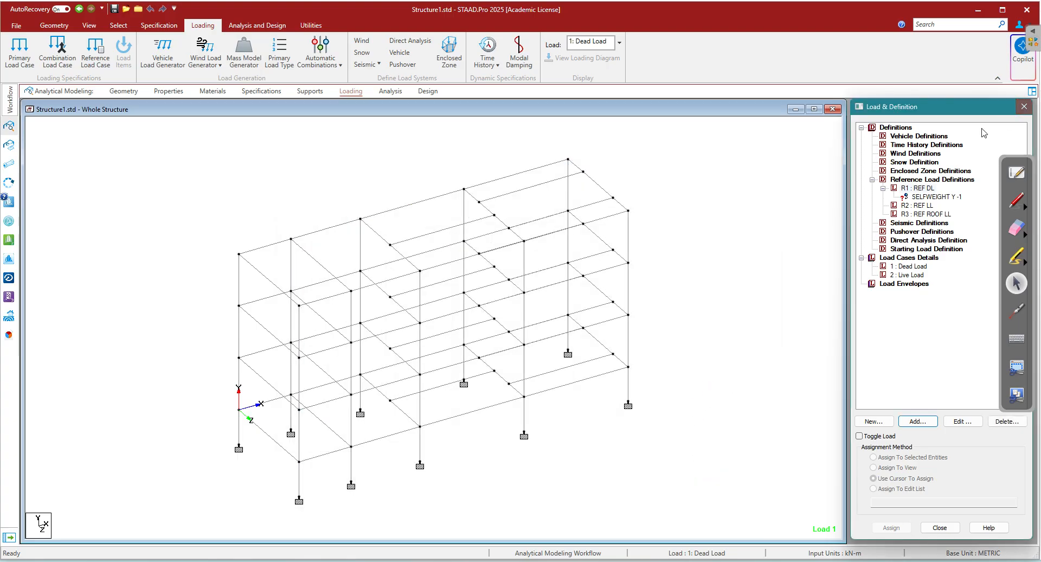
Assign the SELFWEIGHT Y -1 item under REF DL to all selected members of the frame, deselect them, and save the model.
left_click(944, 198)
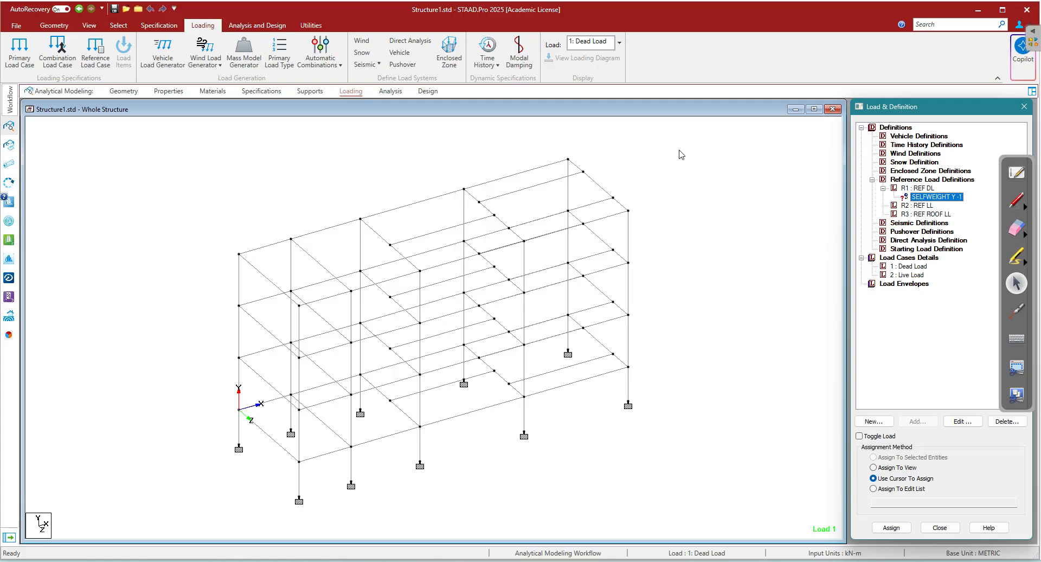
left_click_drag(684, 132, 141, 532)
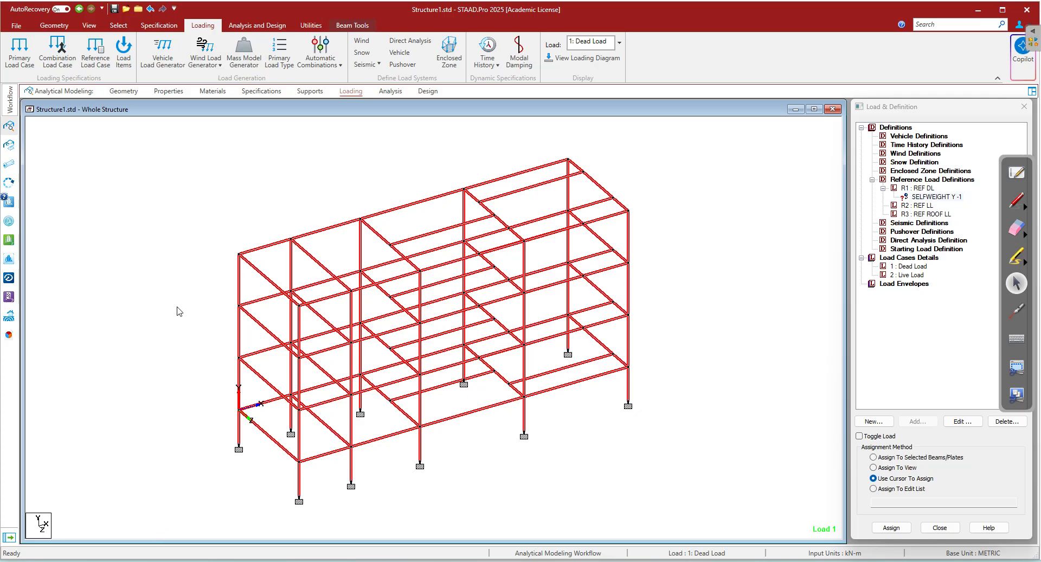
left_click(942, 197)
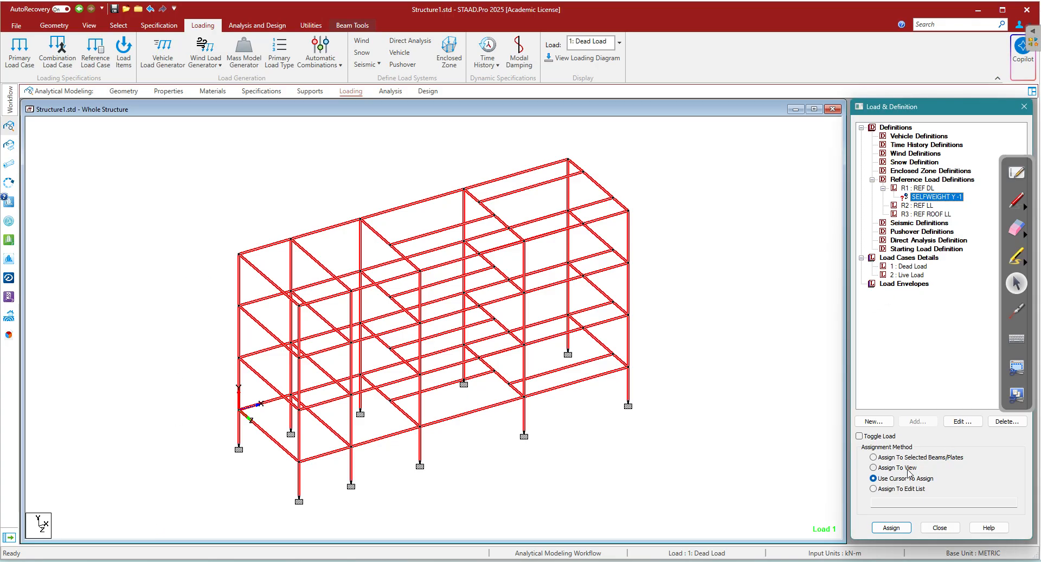
left_click(896, 458)
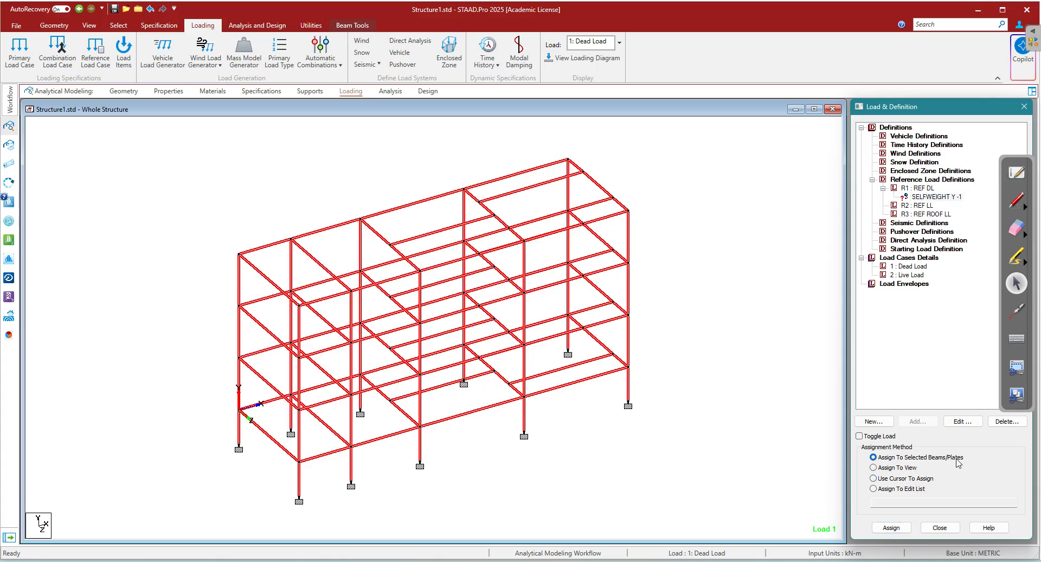
left_click(891, 527)
left_click(968, 350)
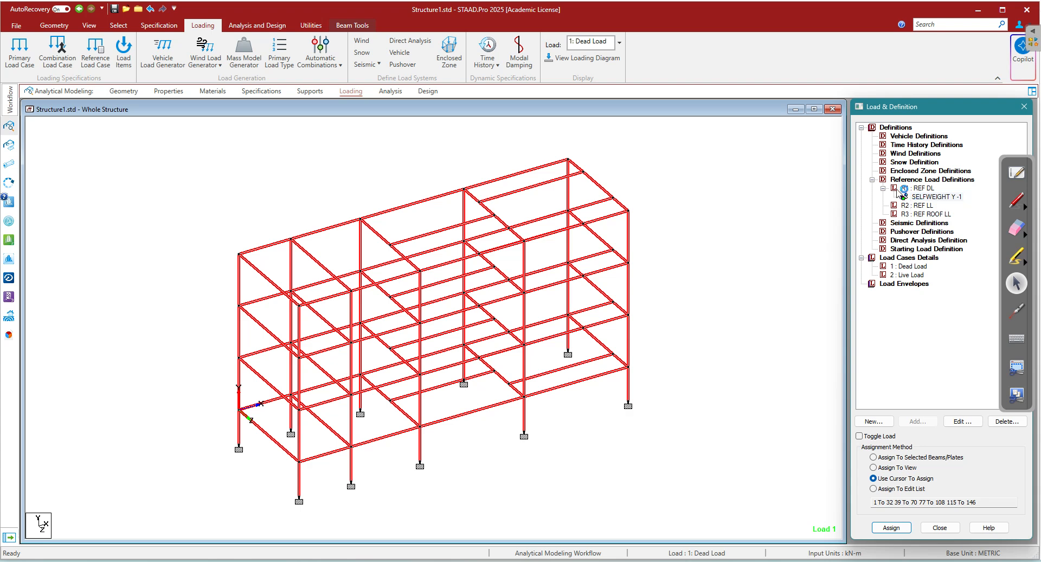
left_click(705, 236)
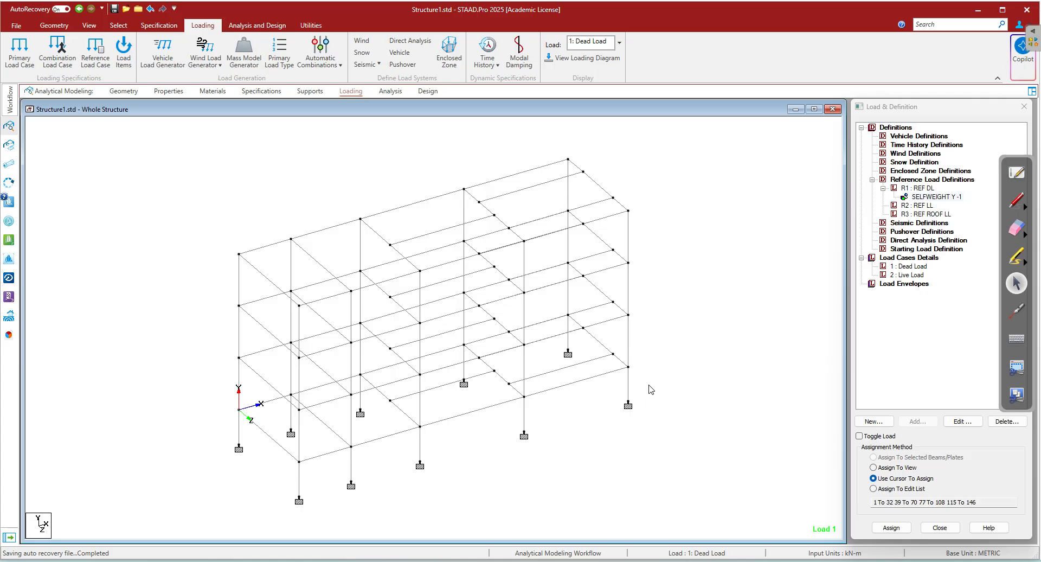
key("ctrl+s")
left_click(460, 342)
Switch to the handwritten notes page and write item 2 "Wall loads" below "Self-weight".
key("alt+Tab")
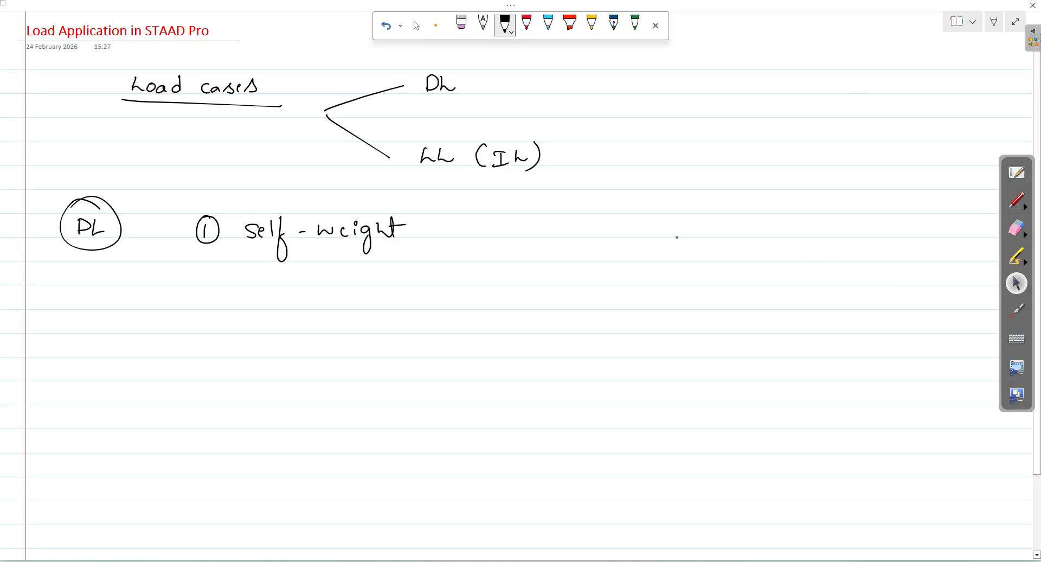
mouse_move(202, 265)
left_mouse_down()
mouse_move(222, 280)
mouse_move(219, 259)
mouse_move(274, 271)
left_mouse_up()
left_click_drag(286, 276, 289, 284)
mouse_move(291, 268)
left_mouse_down()
mouse_move(293, 284)
mouse_move(364, 284)
left_mouse_up()
left_click_drag(371, 272, 384, 289)
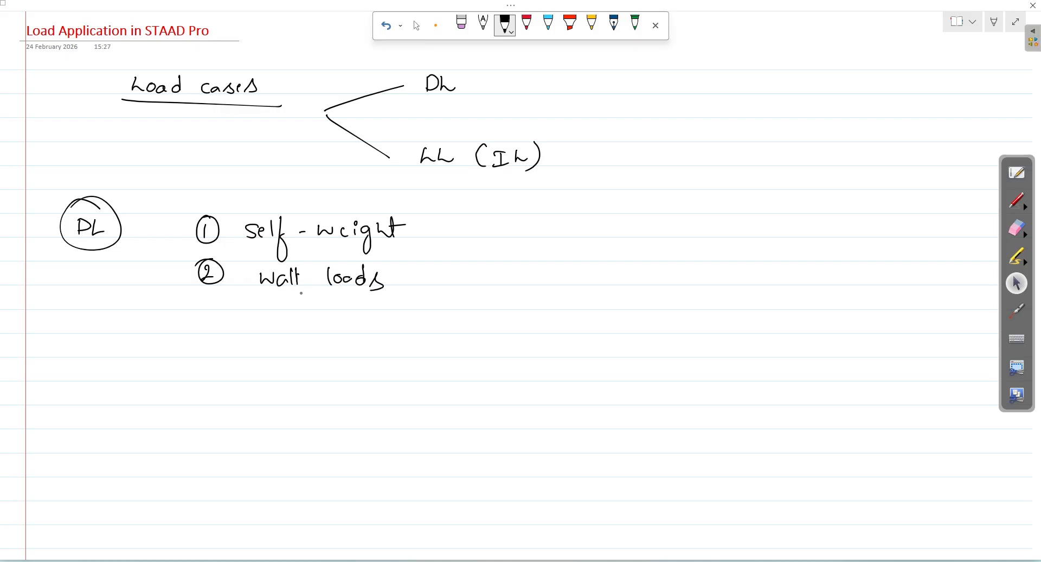
Draw a closing brace after "Wall loads" and write "only on periphery" beside it.
left_click_drag(444, 261, 435, 296)
left_click_drag(505, 278, 526, 285)
mouse_move(532, 276)
left_mouse_down()
mouse_move(543, 273)
mouse_move(537, 290)
mouse_move(569, 277)
left_mouse_up()
left_click(571, 277)
left_click(570, 282)
mouse_move(580, 275)
left_mouse_down()
mouse_move(630, 287)
mouse_move(629, 277)
mouse_move(682, 276)
left_mouse_up()
left_click(643, 275)
left_click(643, 280)
mouse_move(687, 264)
left_mouse_down()
mouse_move(687, 278)
mouse_move(696, 279)
left_mouse_up()
mouse_move(698, 275)
left_mouse_down()
mouse_move(713, 272)
mouse_move(721, 289)
left_mouse_up()
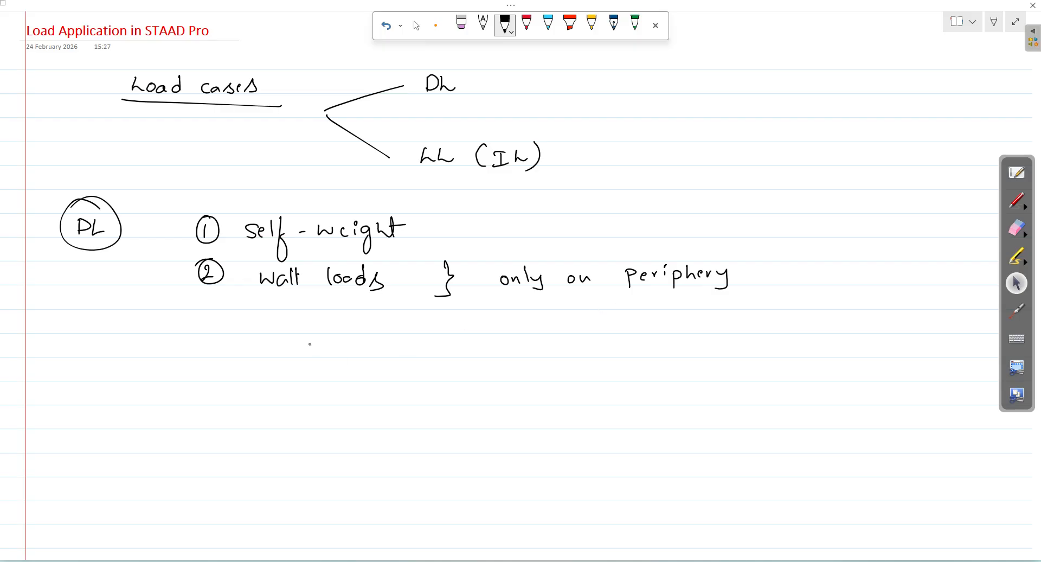
Write "Wall thickness is 0.2 m" below the wall loads item.
left_click_drag(289, 326, 359, 332)
left_click_drag(352, 326, 383, 331)
mouse_move(394, 317)
left_mouse_down()
mouse_move(394, 332)
mouse_move(425, 331)
left_mouse_up()
mouse_move(434, 329)
left_mouse_down()
mouse_move(440, 321)
mouse_move(442, 332)
left_mouse_up()
mouse_move(448, 318)
left_mouse_down()
mouse_move(442, 333)
mouse_move(543, 320)
mouse_move(597, 330)
left_mouse_up()
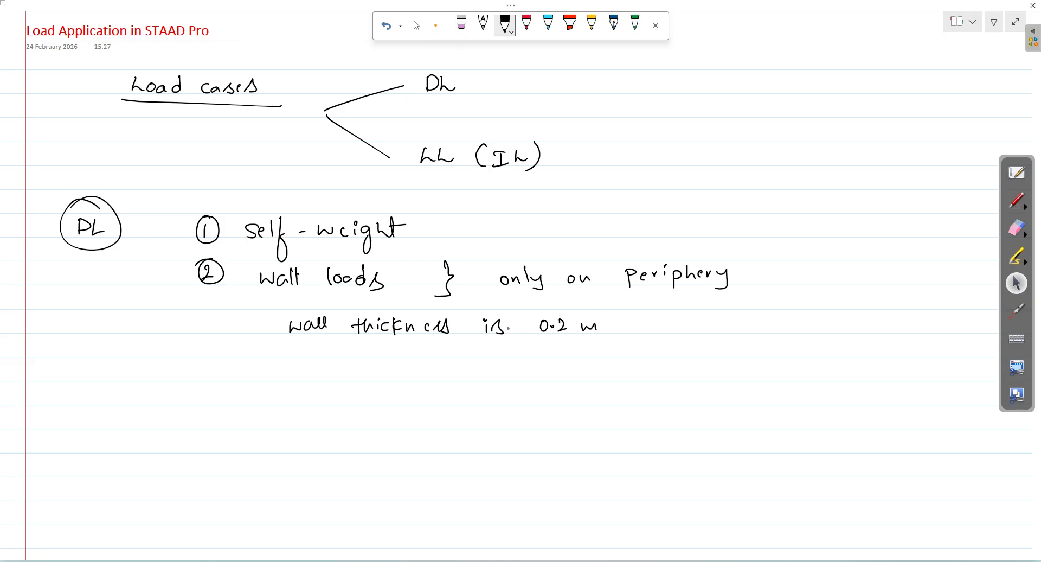
Write "AAC Blocks" below the wall thickness note.
mouse_move(323, 355)
left_mouse_down()
mouse_move(331, 335)
mouse_move(337, 356)
left_mouse_up()
left_click_drag(326, 349, 354, 348)
mouse_move(373, 342)
left_mouse_down()
mouse_move(374, 354)
mouse_move(417, 350)
left_mouse_up()
left_click_drag(431, 348, 458, 358)
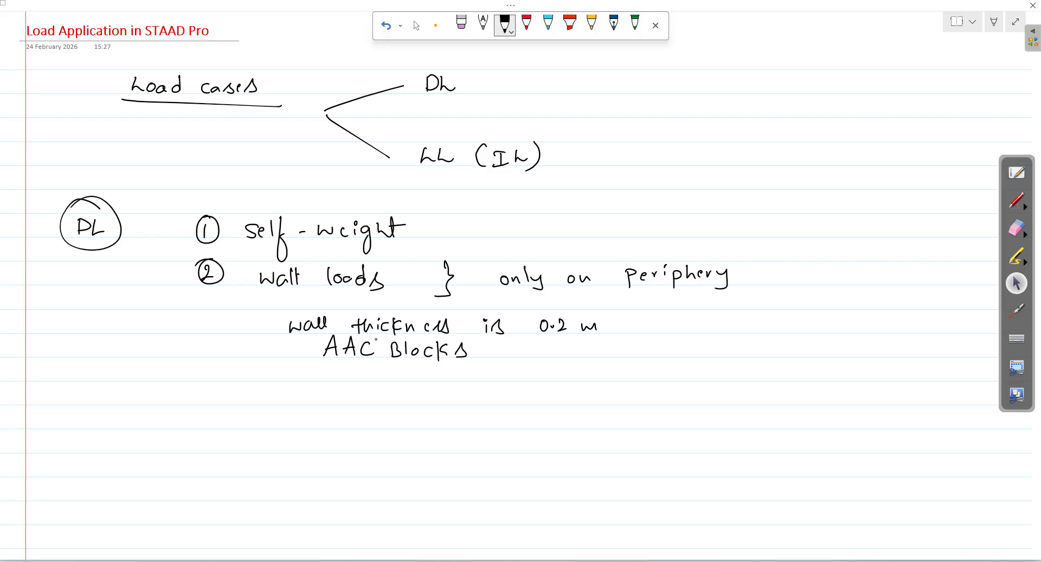
Write the unit weight "8 KN/m³" beside the "AAC Blocks" note.
mouse_move(519, 345)
left_mouse_down()
mouse_move(514, 353)
mouse_move(538, 359)
left_mouse_up()
left_click_drag(548, 345, 556, 347)
mouse_move(556, 347)
left_mouse_down()
mouse_move(568, 367)
mouse_move(582, 348)
mouse_move(593, 357)
left_mouse_up()
left_click_drag(595, 337, 594, 349)
Write "Wall Height is 3m" below the AAC Blocks note.
left_click_drag(323, 369, 322, 383)
left_click_drag(333, 367, 335, 374)
mouse_move(338, 376)
left_mouse_down()
mouse_move(359, 392)
mouse_move(377, 380)
left_mouse_up()
mouse_move(380, 363)
left_mouse_down()
mouse_move(380, 380)
mouse_move(388, 369)
left_mouse_up()
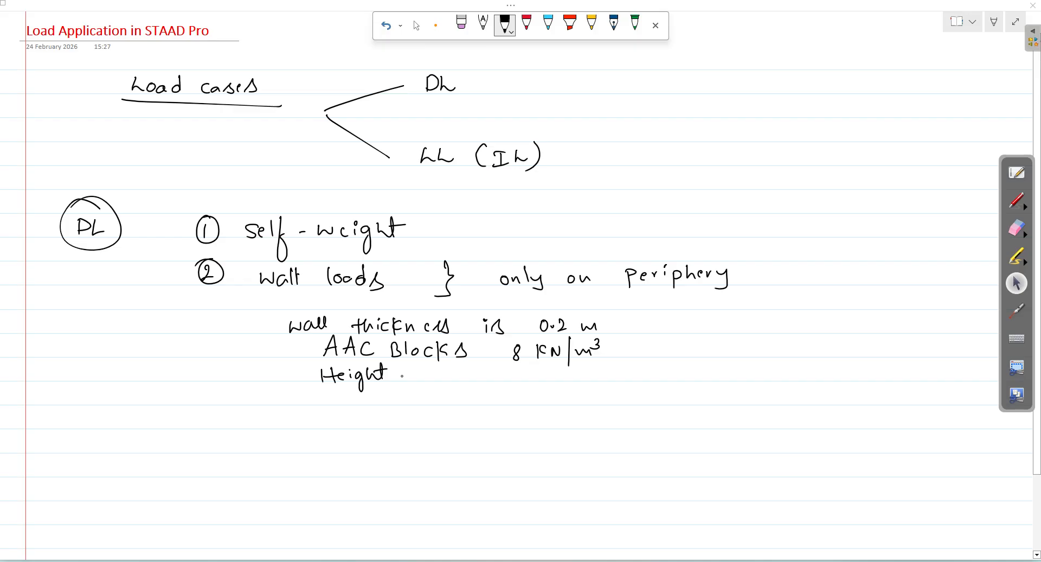
mouse_move(260, 370)
left_mouse_down()
mouse_move(263, 381)
mouse_move(273, 371)
mouse_move(298, 379)
left_mouse_up()
mouse_move(438, 370)
left_mouse_down()
mouse_move(430, 380)
mouse_move(504, 381)
left_mouse_up()
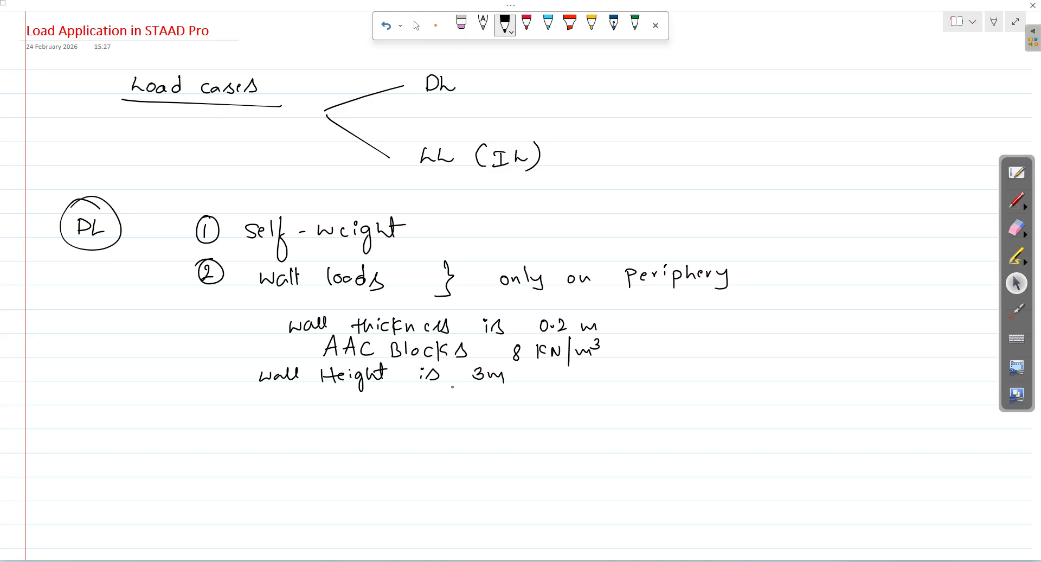
Write the wall load product "= 8 KN/m³ * 0.2 m * 3 m" below the wall height note.
left_click_drag(392, 421, 401, 422)
left_click_drag(393, 426, 503, 421)
mouse_move(503, 409)
left_mouse_down()
mouse_move(504, 420)
mouse_move(563, 427)
left_mouse_up()
left_click_drag(562, 415, 559, 428)
mouse_move(549, 427)
left_mouse_down()
mouse_move(711, 418)
mouse_move(703, 424)
mouse_move(735, 427)
left_mouse_up()
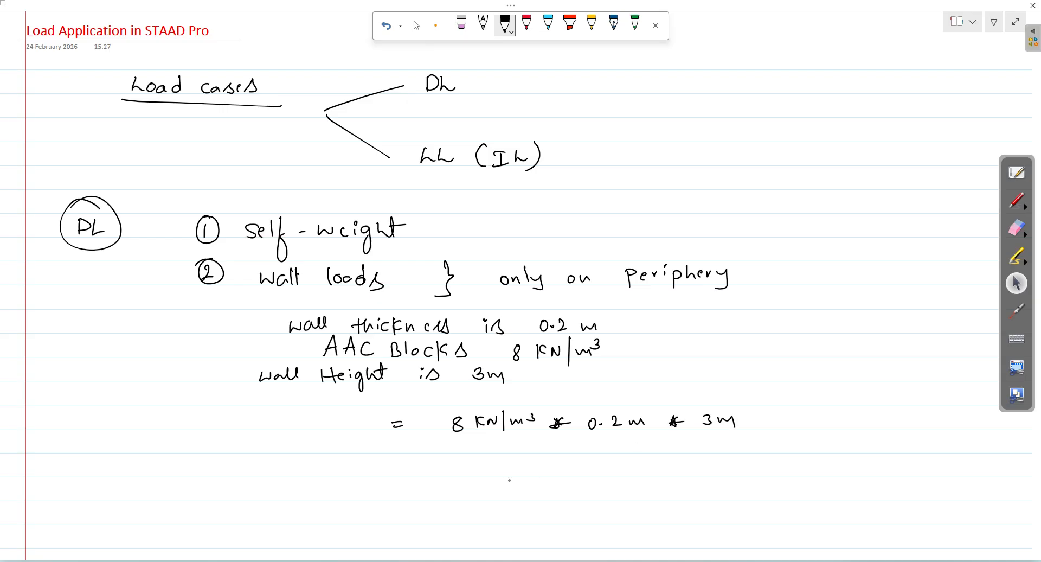
Switch to the calculator emulator and clear the previous calculation from its display.
key("alt+Tab")
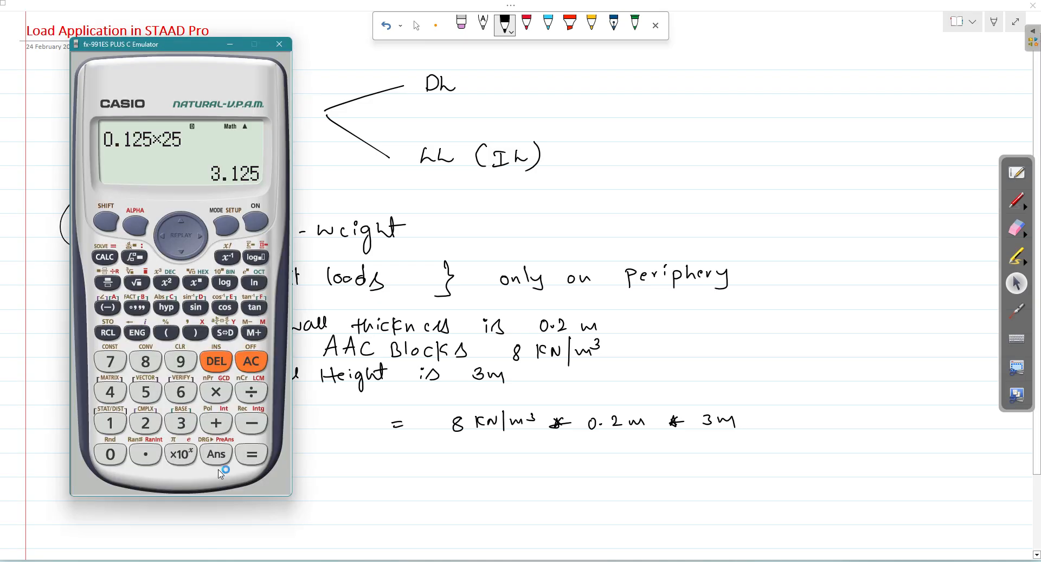
left_click(258, 358)
key("Up")
key("asterisk")
key("BackSpace")
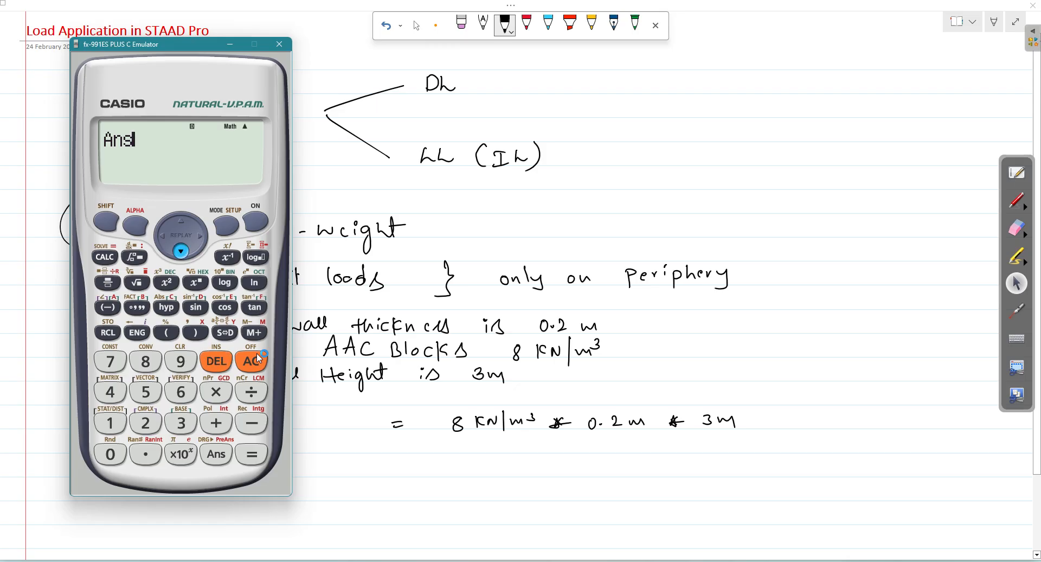
left_click(258, 359)
key("Up")
key("asterisk")
key("BackSpace")
key("BackSpace")
key("Up")
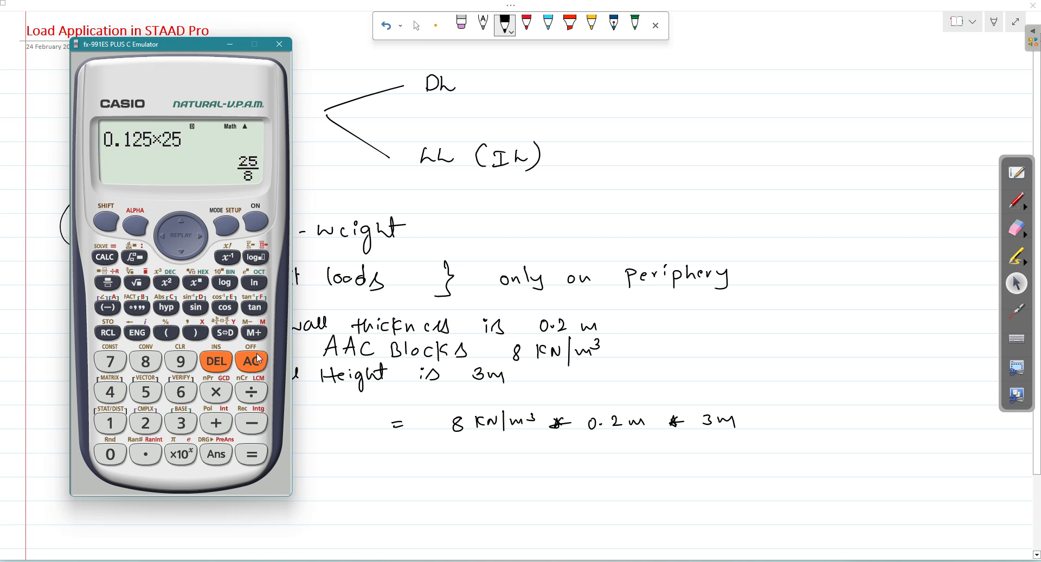
left_click(258, 231)
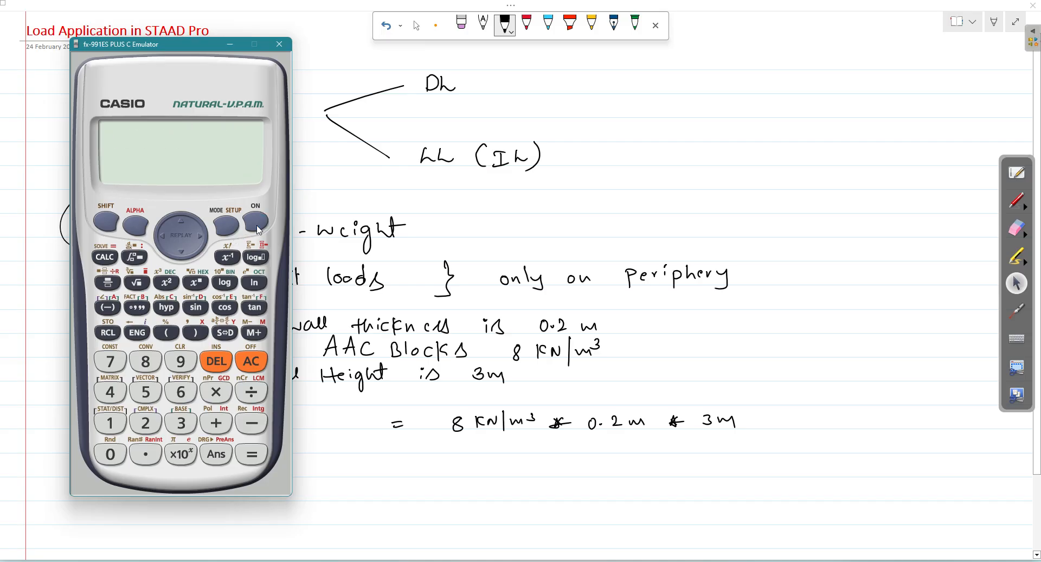
Calculate 8 × 0.2 × 3 and convert the result to decimal form.
left_click(139, 368)
key("asterisk")
left_click(114, 454)
left_click(138, 459)
left_click(145, 423)
left_click(215, 394)
left_click(182, 423)
left_click(244, 460)
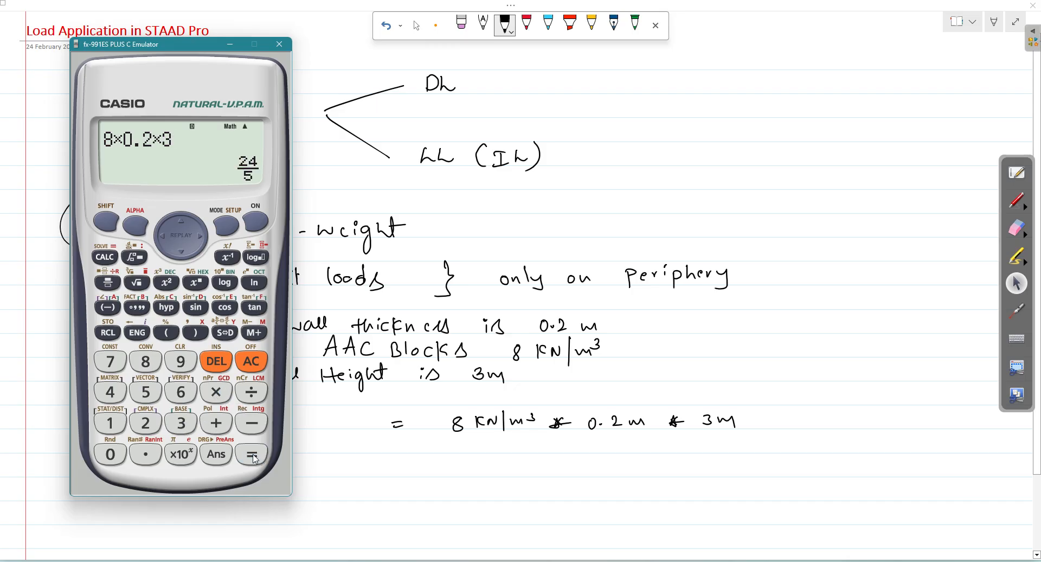
left_click(224, 334)
Write "= 4.8 KN/m" below the product in the notes, circle it, and undo the circle.
left_click_drag(395, 467, 405, 473)
left_click_drag(440, 462, 445, 471)
left_click(450, 473)
mouse_move(444, 466)
left_mouse_down()
mouse_move(445, 478)
mouse_move(463, 465)
mouse_move(490, 473)
left_mouse_up()
mouse_move(494, 472)
left_mouse_down()
mouse_move(504, 461)
mouse_move(509, 479)
left_mouse_up()
mouse_move(515, 472)
left_mouse_down()
mouse_move(530, 471)
mouse_move(518, 496)
mouse_move(469, 442)
left_mouse_up()
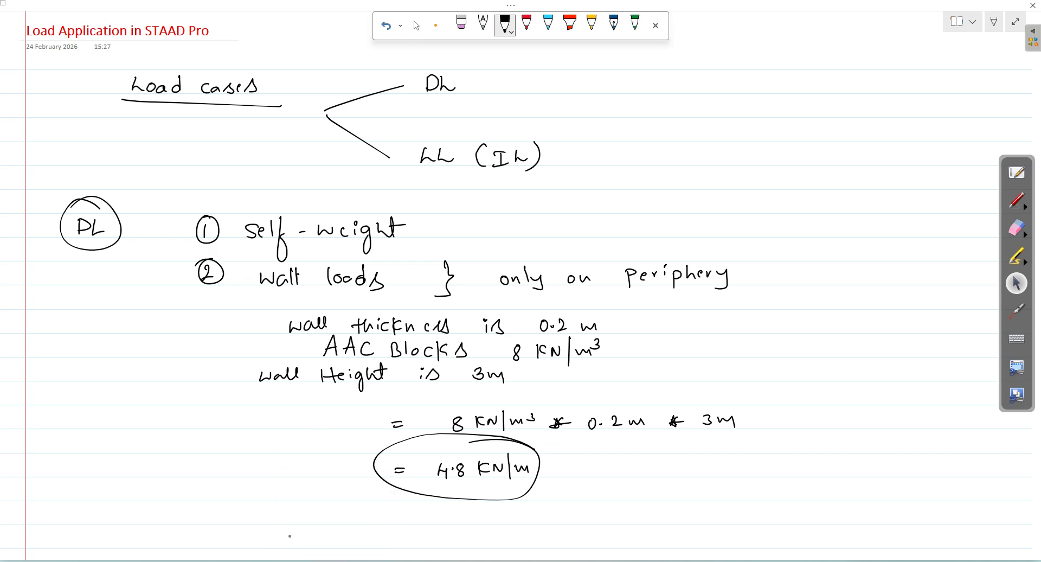
left_click(386, 26)
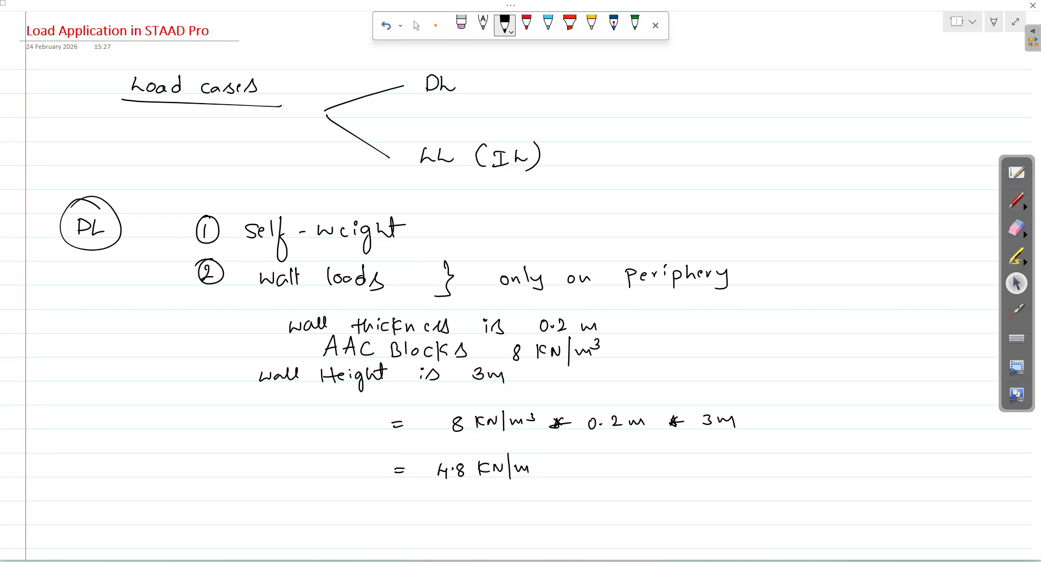
Switch to STAAD.Pro and add a uniform member force of -4.8 kN/m in the GY direction to reference load R1 : REF DL.
left_click(404, 560)
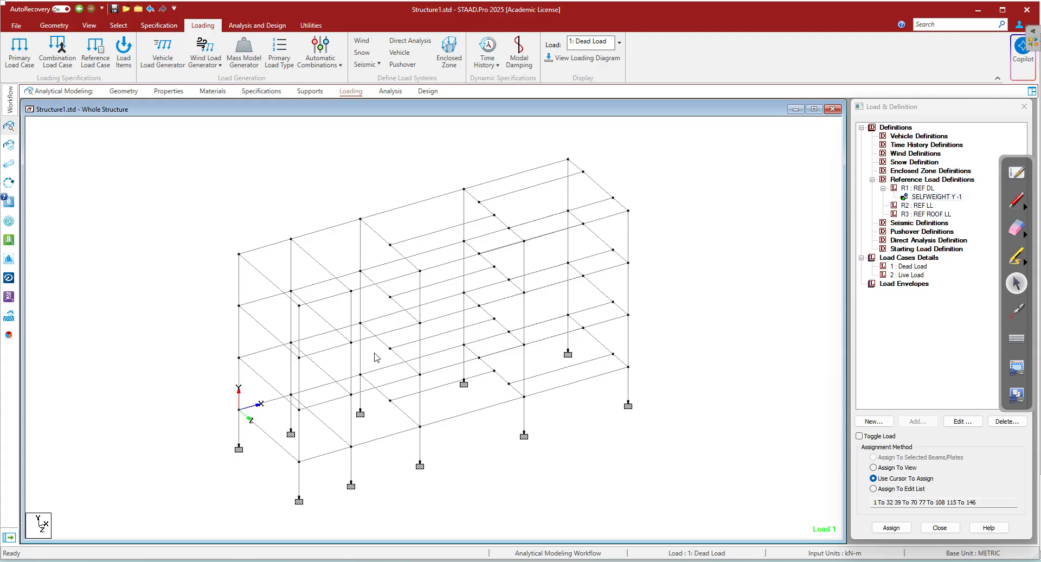
left_click(924, 188)
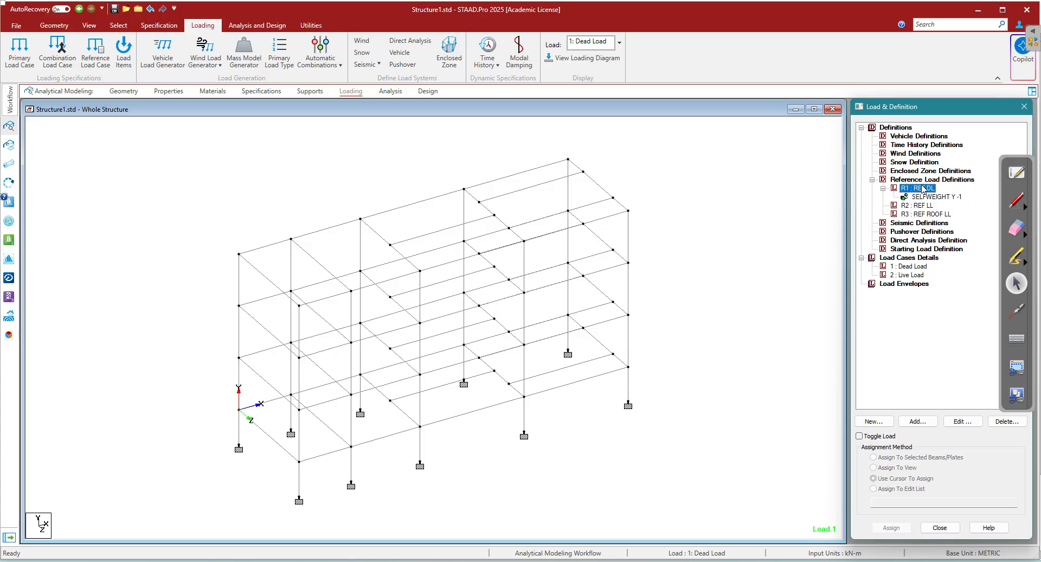
left_click(920, 421)
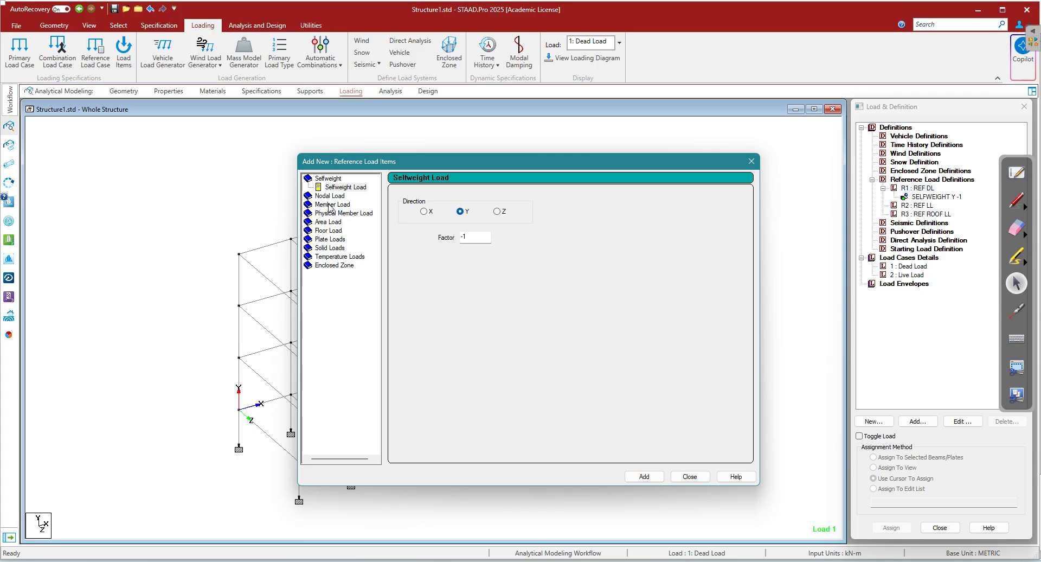
left_click(330, 204)
left_click(508, 225)
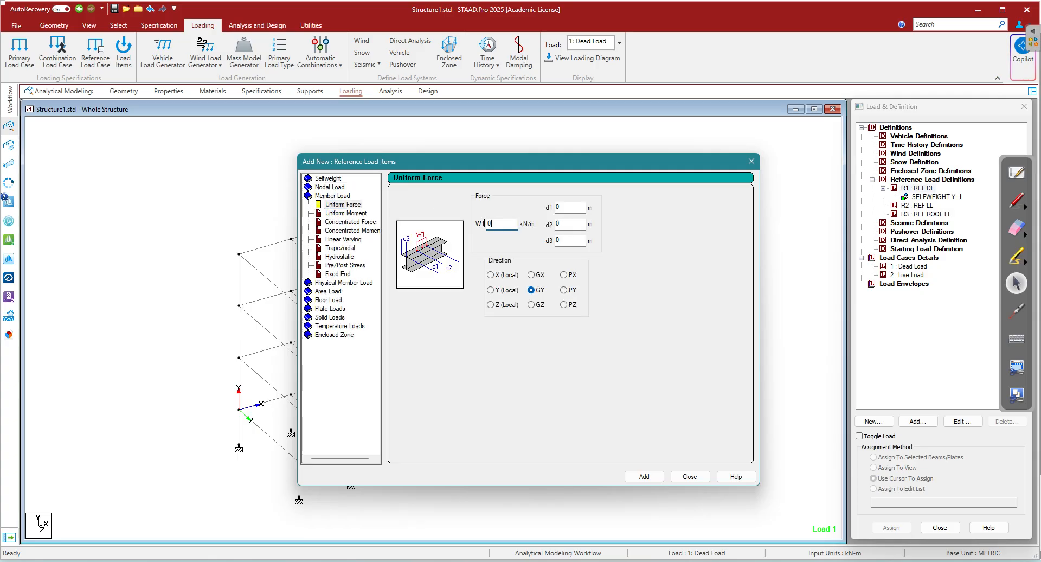
left_click(532, 290)
type("-4.8")
left_click(307, 561)
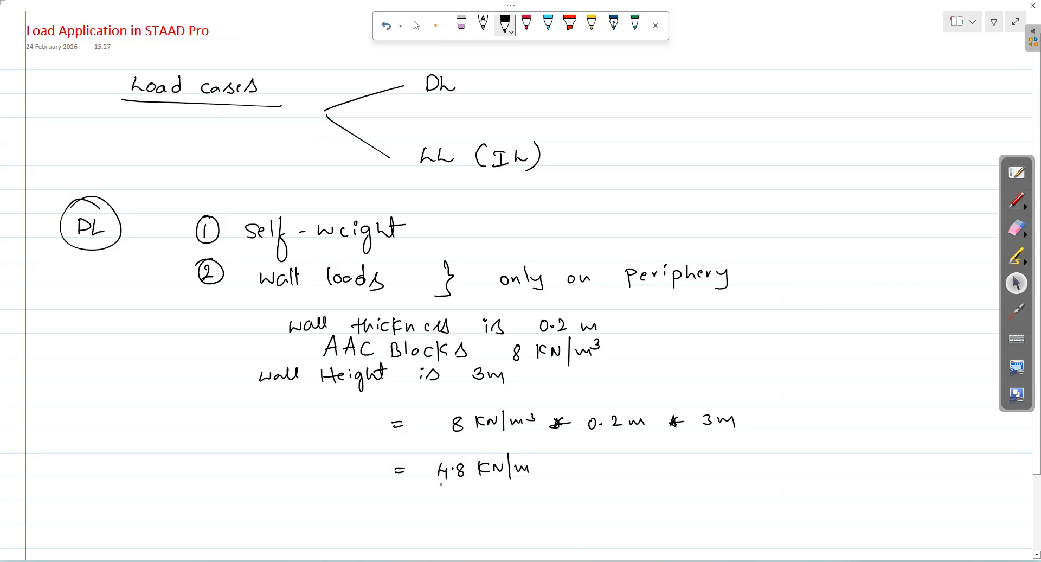
key("alt+Tab")
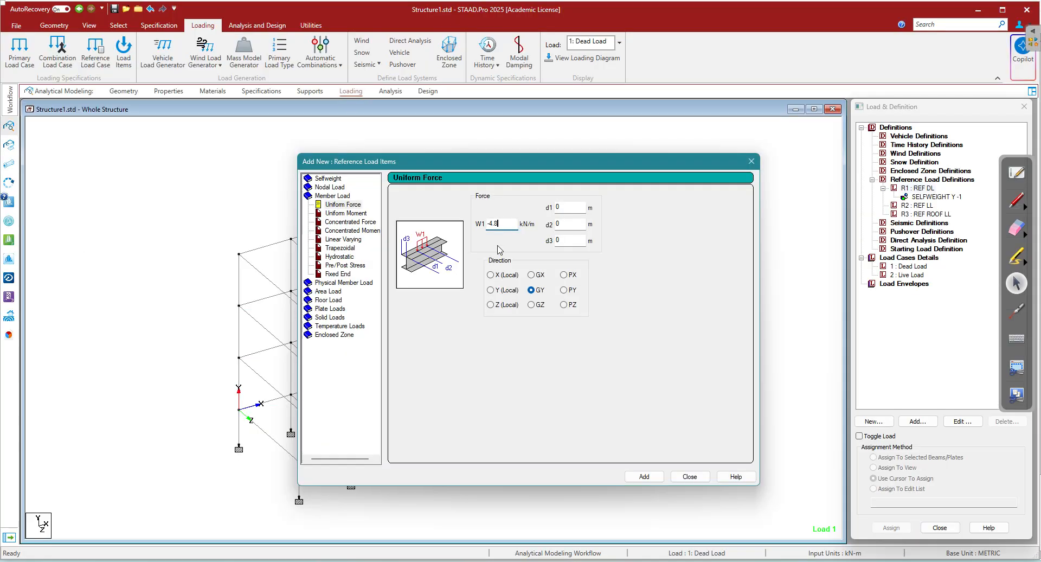
left_click(354, 206)
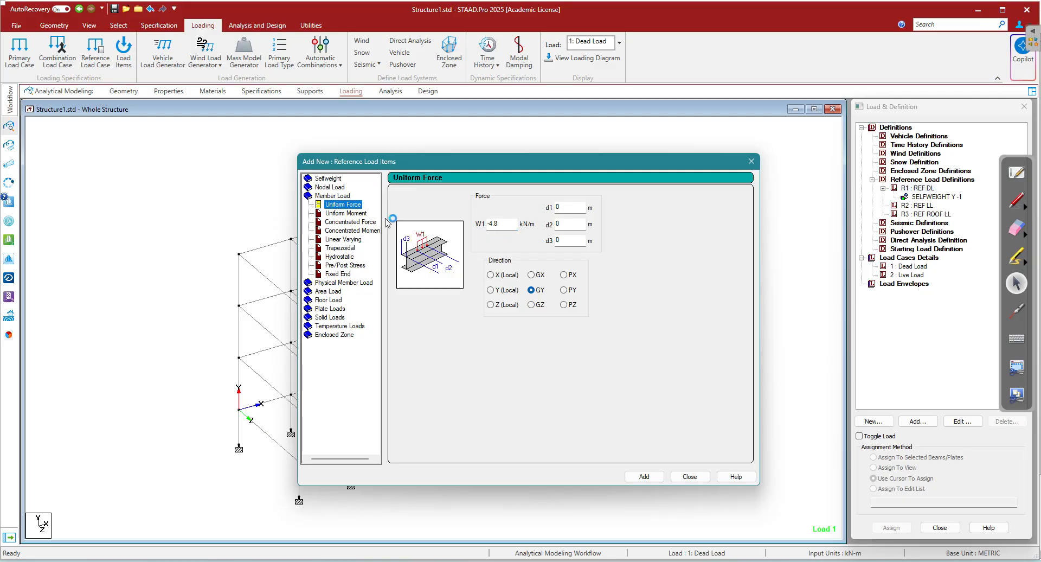
left_click(643, 476)
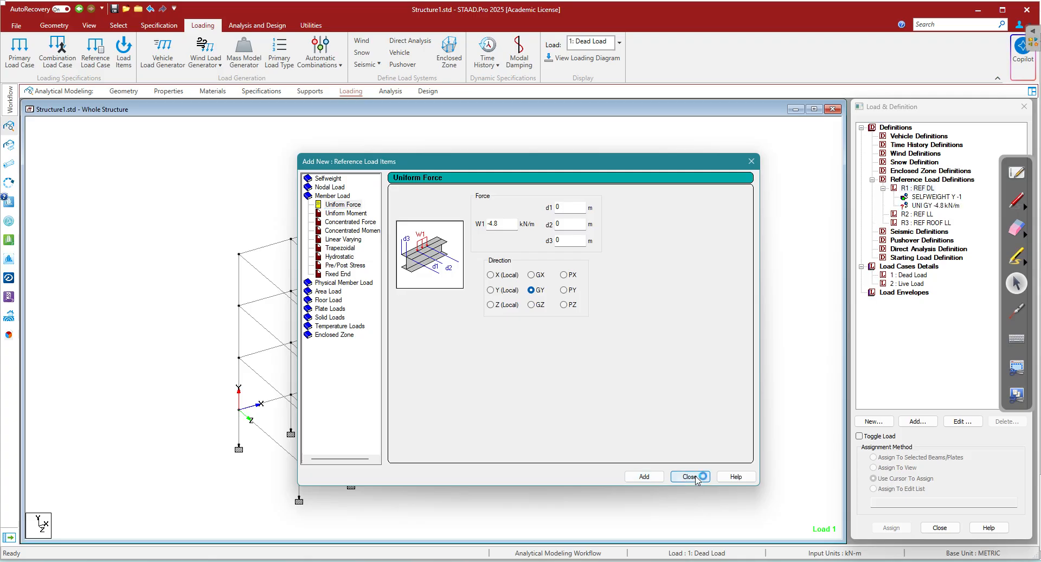
left_click(699, 479)
Choose the UNI GY -4.8 kN/m load item and, in front elevation, select all beams on the three levels below the roof.
left_click(943, 205)
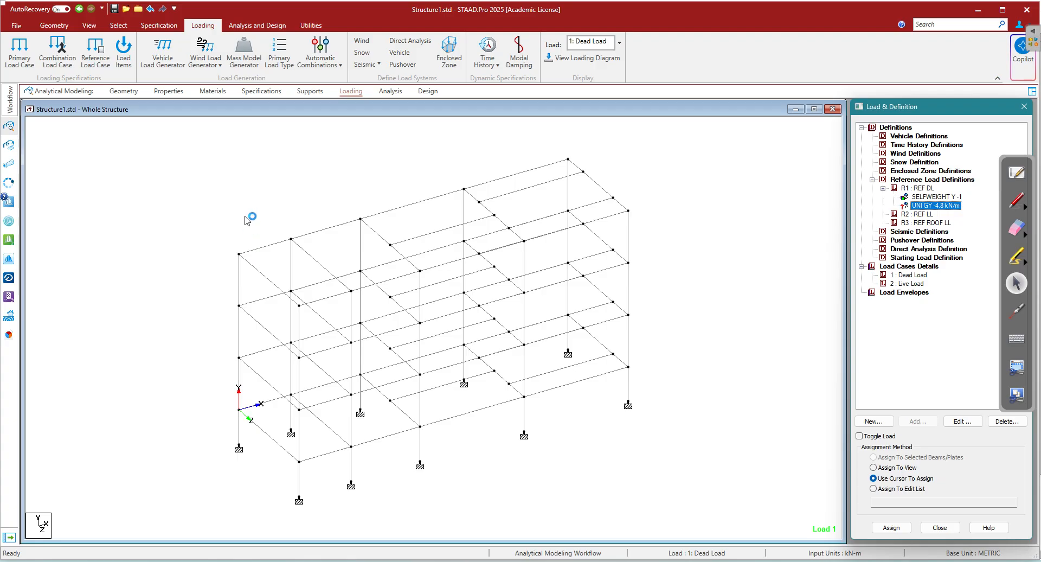
left_click(116, 28)
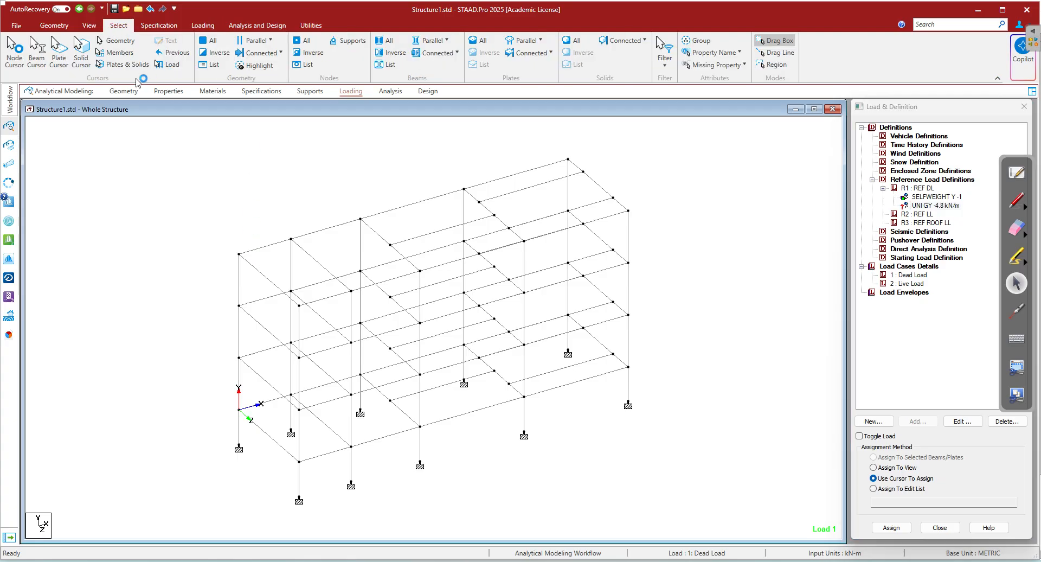
left_click(87, 26)
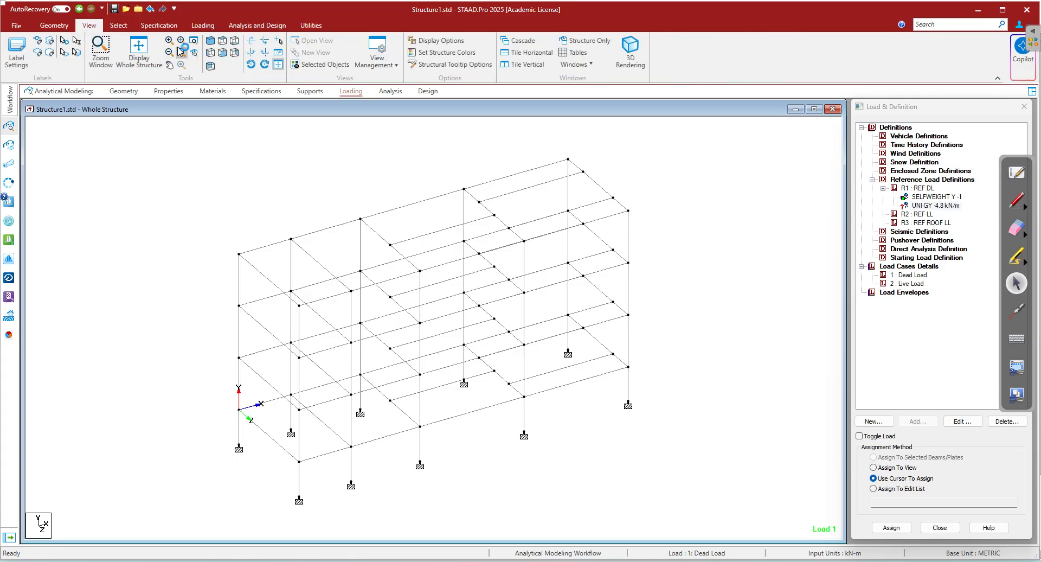
left_click(223, 54)
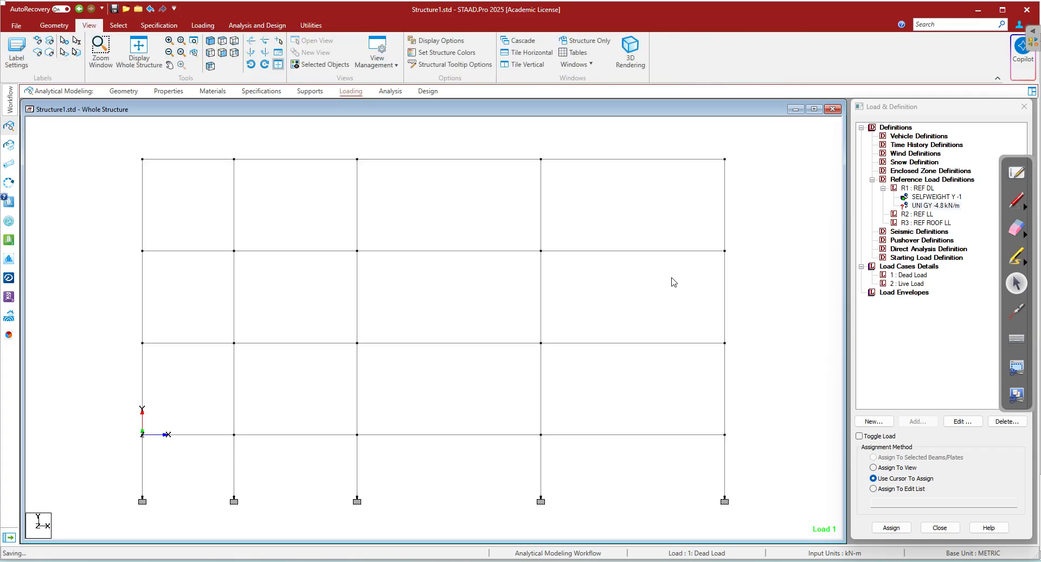
left_click_drag(730, 429, 135, 447)
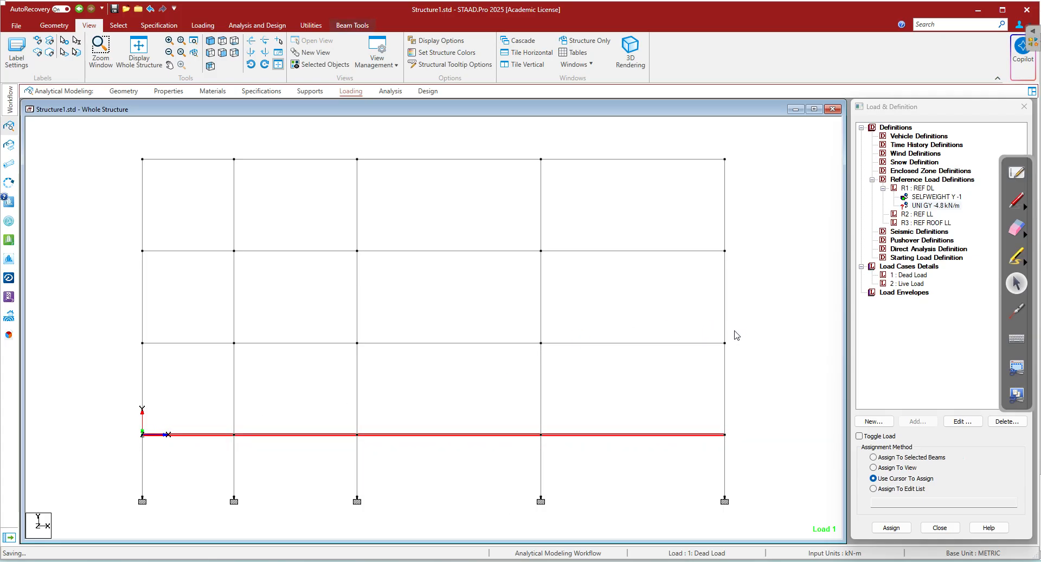
left_click_drag(742, 332, 108, 369)
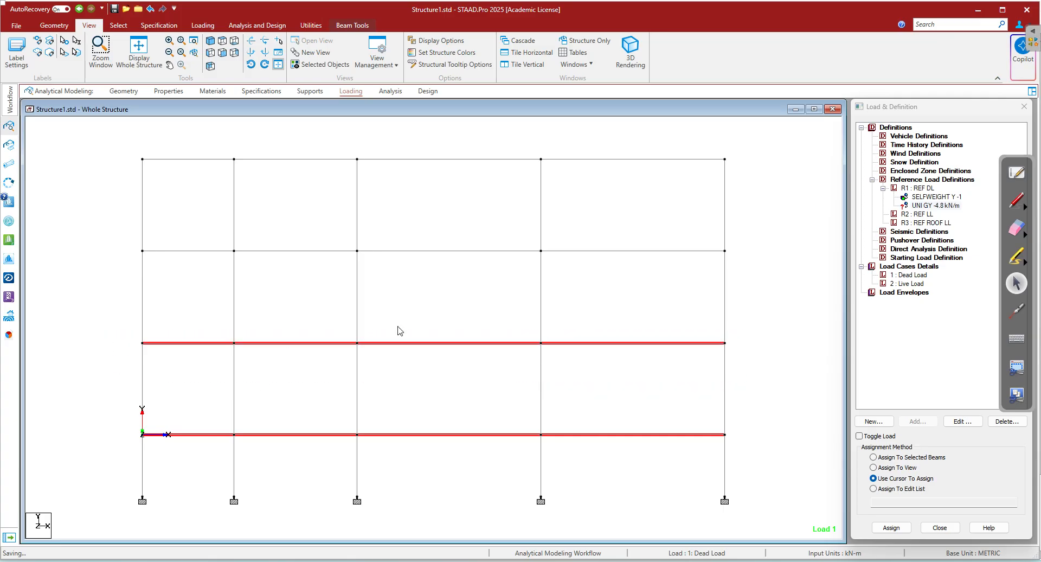
left_click_drag(58, 269, 70, 275)
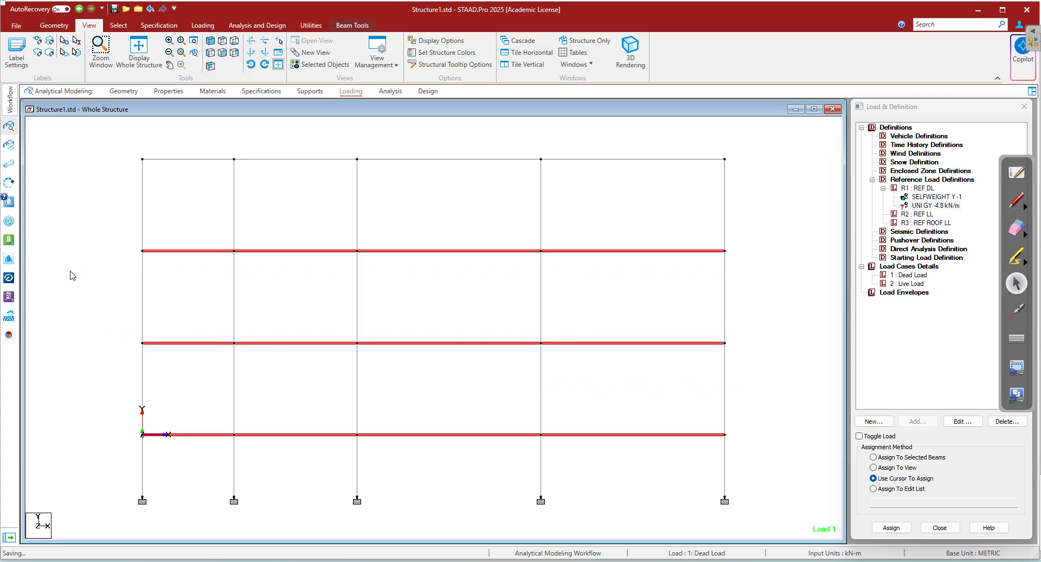
Return to the isometric view and open the selected beams in a new view window.
left_click(210, 42)
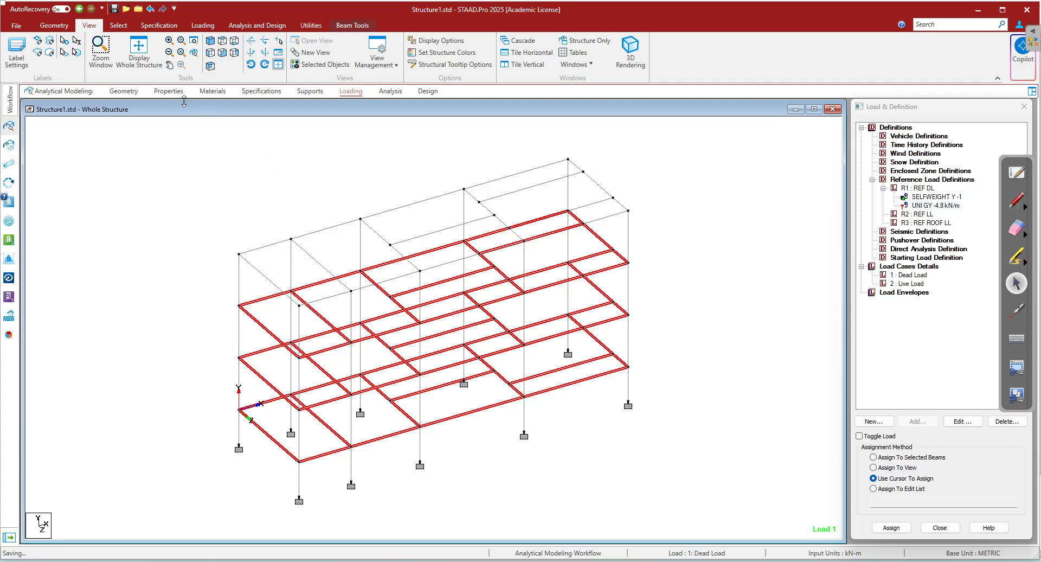
left_click(317, 53)
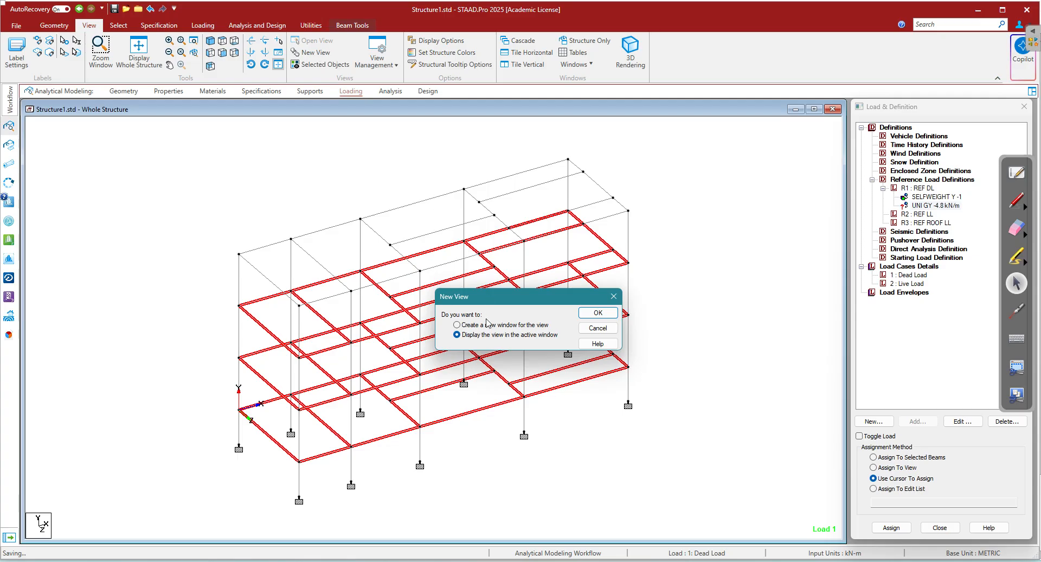
left_click(478, 326)
left_click(588, 315)
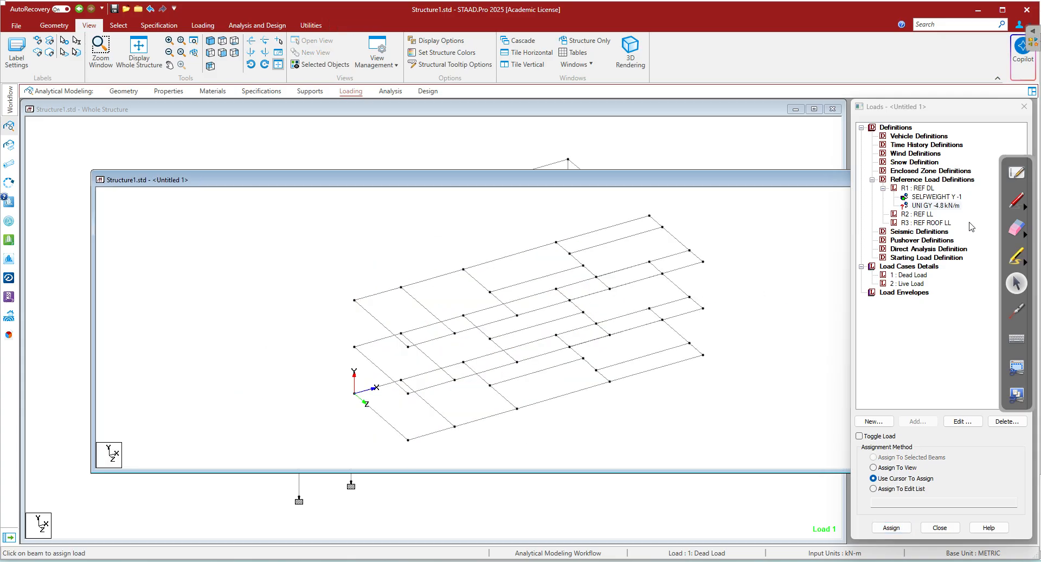
Trace the top floor level's periphery in red ink and loop around an interior secondary beam.
left_click(1017, 200)
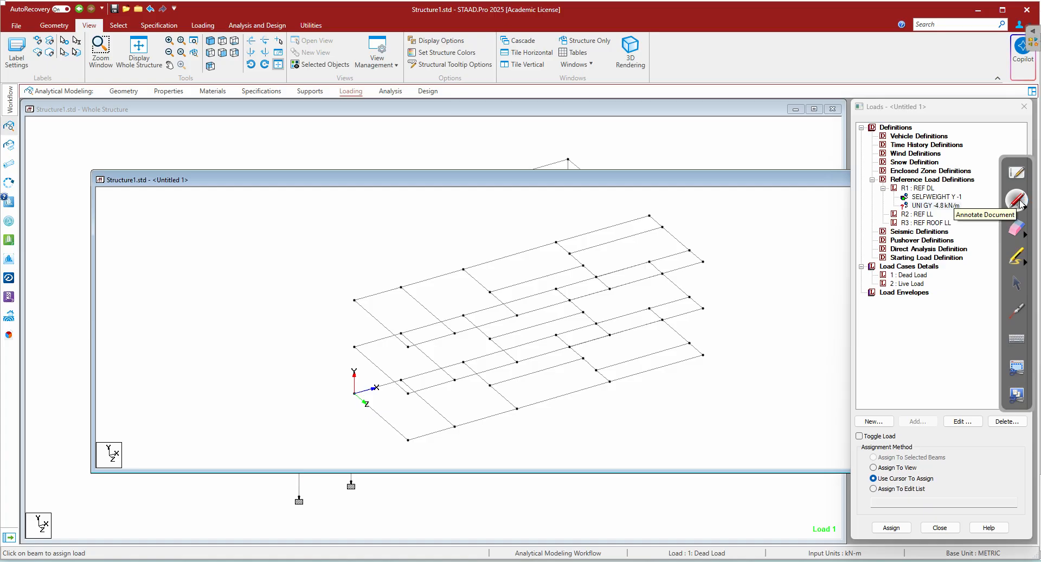
left_click_drag(353, 301, 643, 217)
mouse_move(358, 297)
left_mouse_down()
mouse_move(403, 346)
mouse_move(703, 262)
left_mouse_up()
mouse_move(665, 218)
left_mouse_down()
mouse_move(572, 229)
mouse_move(363, 291)
left_mouse_up()
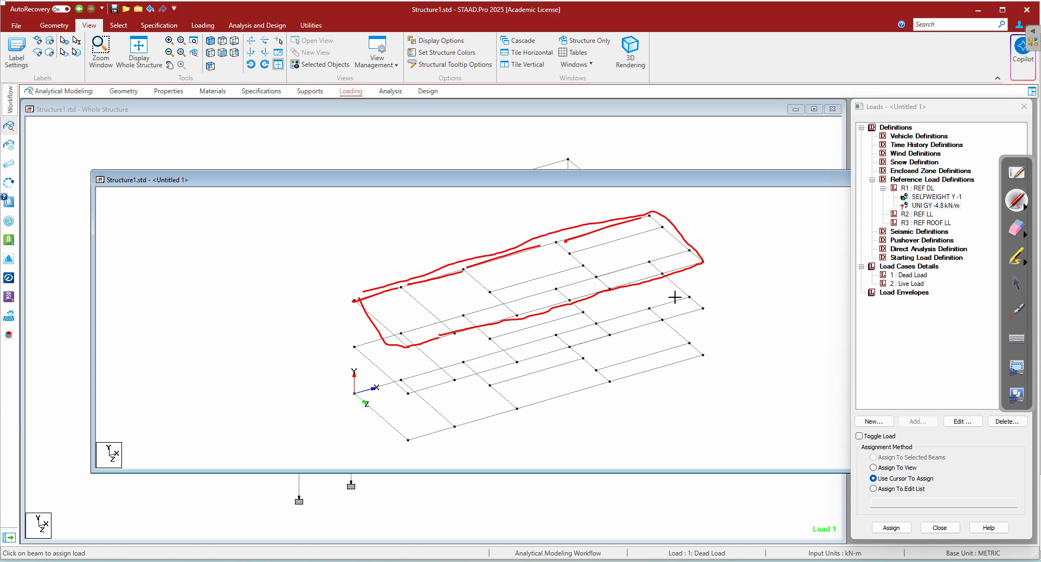
mouse_move(489, 280)
left_mouse_down()
mouse_move(541, 287)
mouse_move(568, 260)
mouse_move(502, 281)
left_mouse_up()
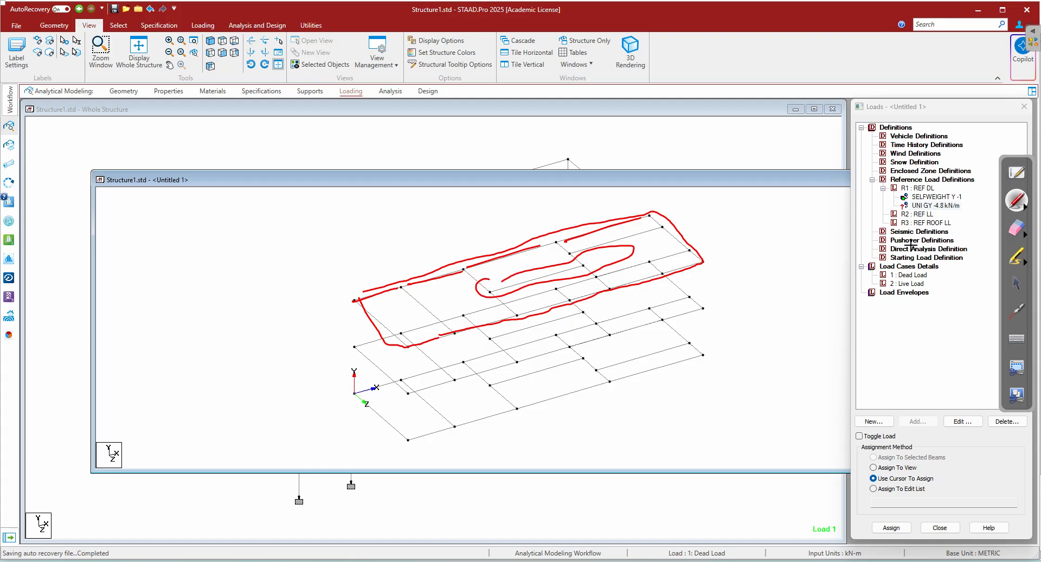
Erase the red ink markup from the beam view and return to the normal cursor.
left_click(1017, 228)
mouse_move(639, 255)
left_mouse_down()
mouse_move(393, 290)
mouse_move(380, 354)
left_mouse_up()
left_click(1017, 282)
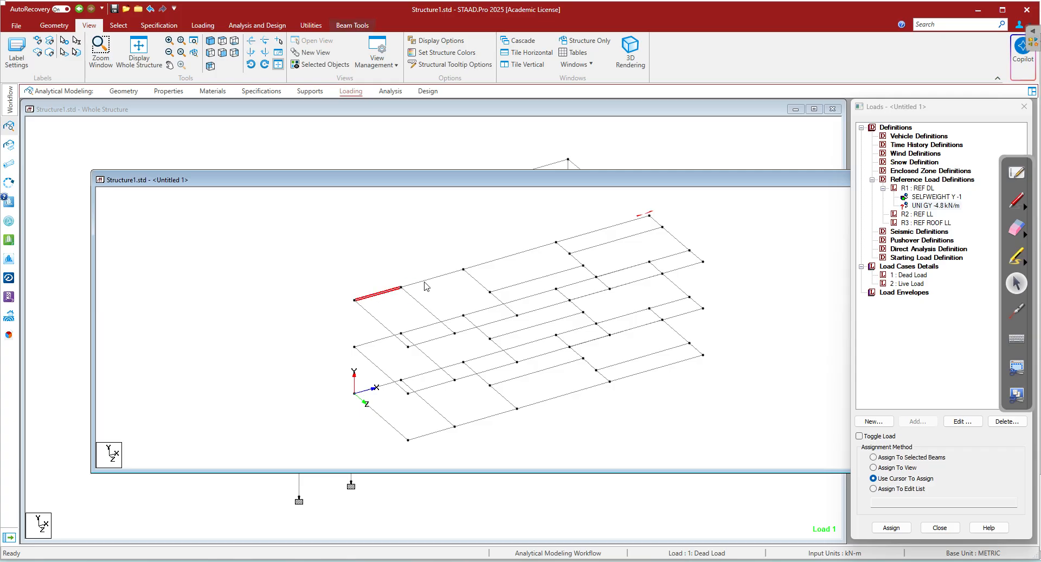
Select the top level's rear-edge beams and the first beam of the adjoining short side in the beams-only view.
left_click(393, 291)
left_click(442, 284, "ctrl")
left_click(540, 260, "ctrl")
left_click(599, 237, "ctrl")
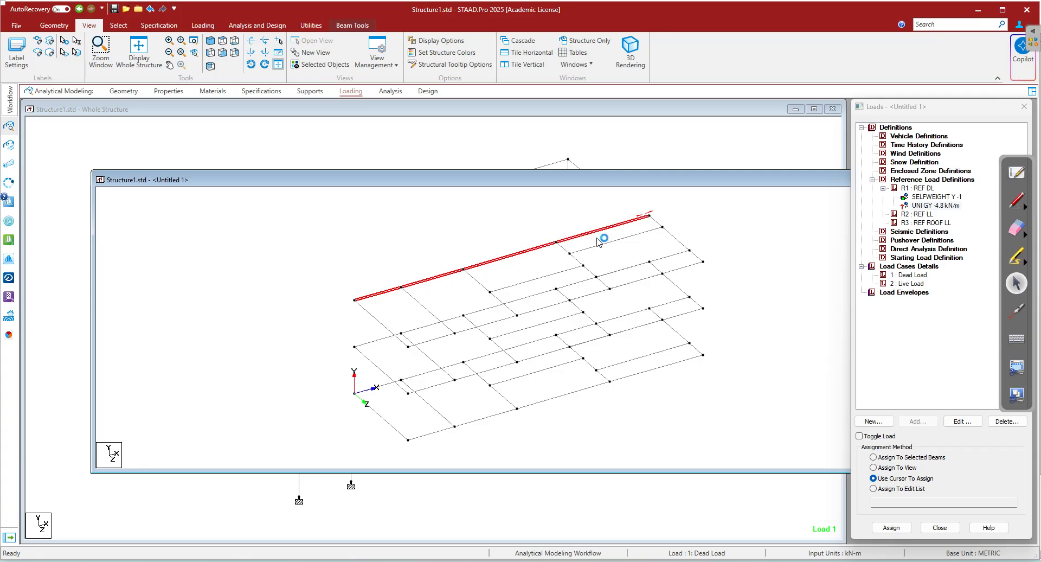
left_click(654, 225, "ctrl")
left_click(1016, 228)
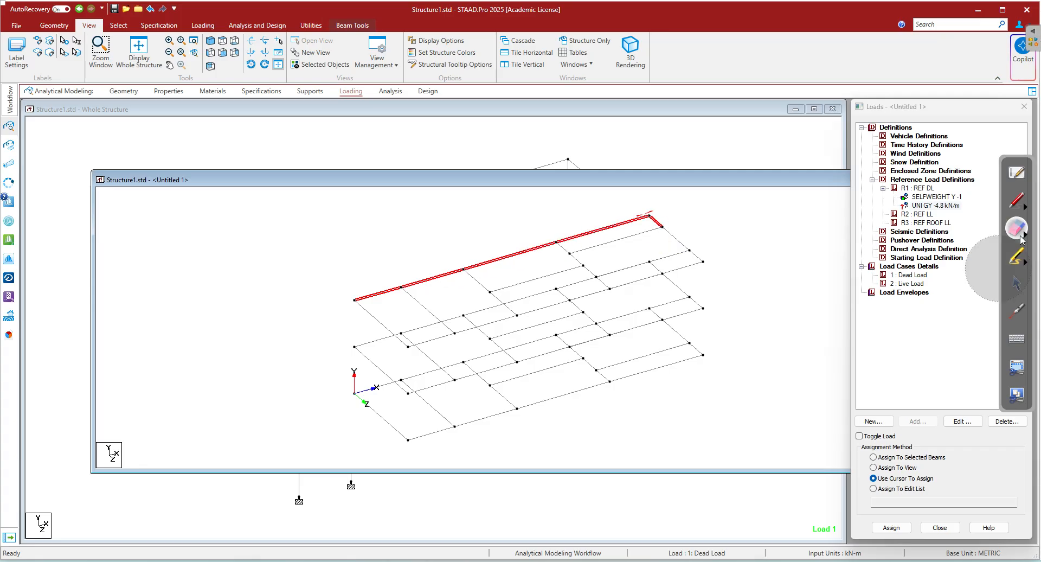
left_click(1017, 282)
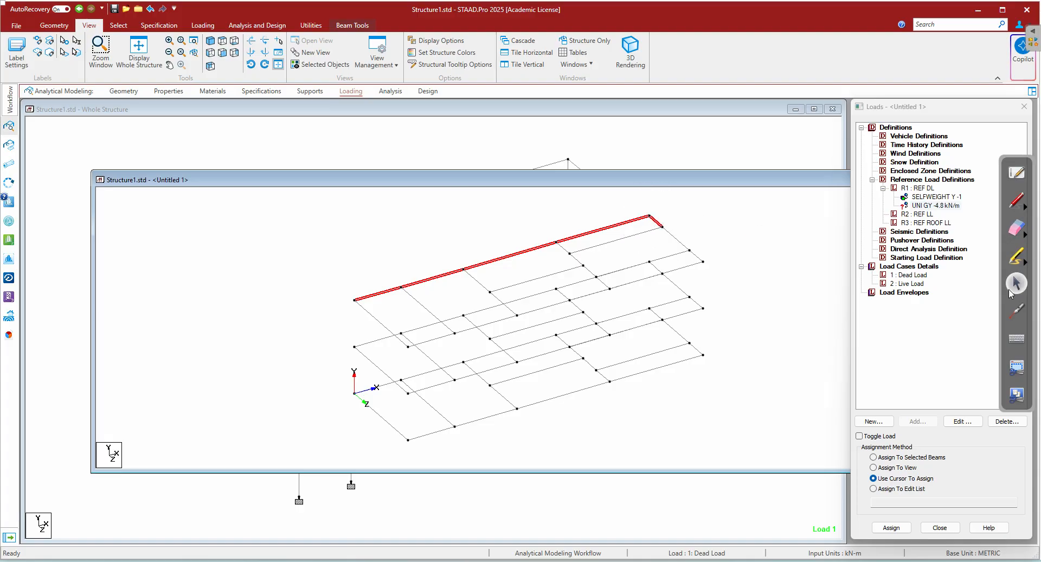
Add the rest of the top level's periphery, along both short sides and the front edge, to the selection.
left_click(671, 234, "ctrl")
left_click(694, 254, "ctrl")
left_click(668, 273, "ctrl")
left_click(590, 294, "ctrl")
left_click(479, 328, "ctrl")
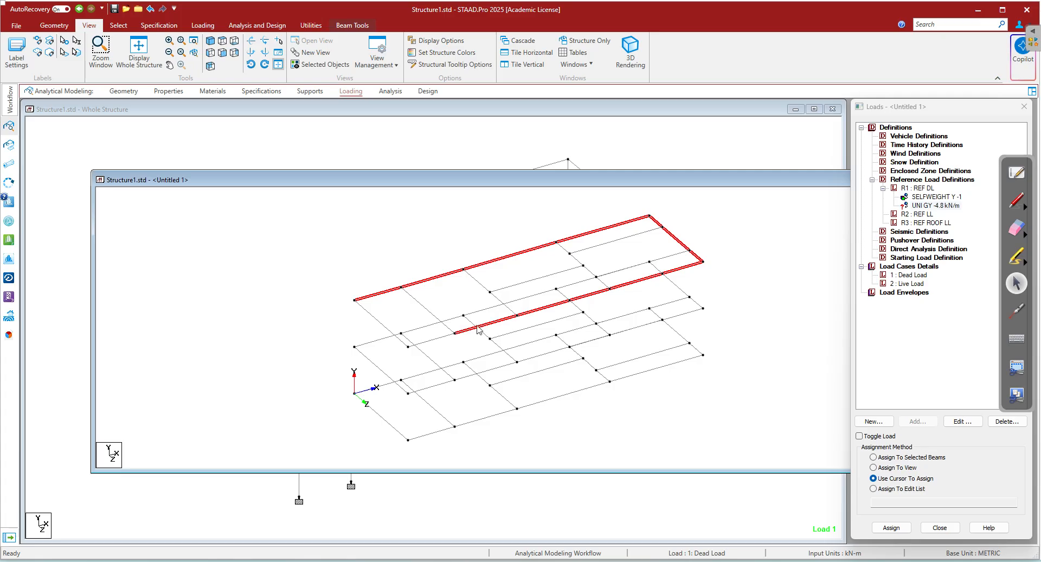
left_click(432, 343, "ctrl")
left_click(377, 323, "ctrl")
Add the middle level's short sides, front edge and first rear-edge beam to the selection.
left_click(373, 360, "ctrl")
left_click(374, 342, "ctrl")
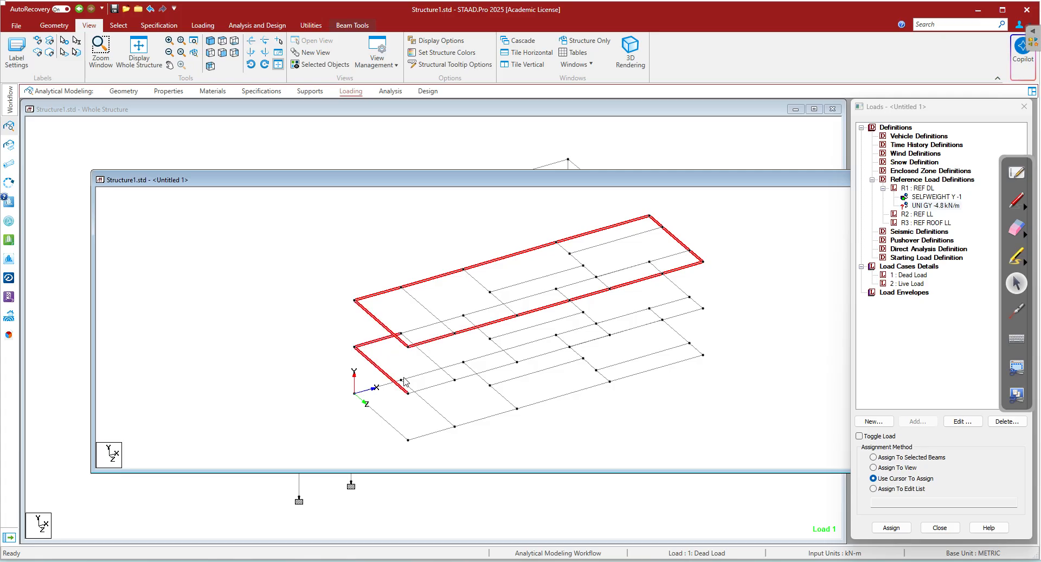
left_click(439, 384, "ctrl")
left_click(470, 381, "ctrl")
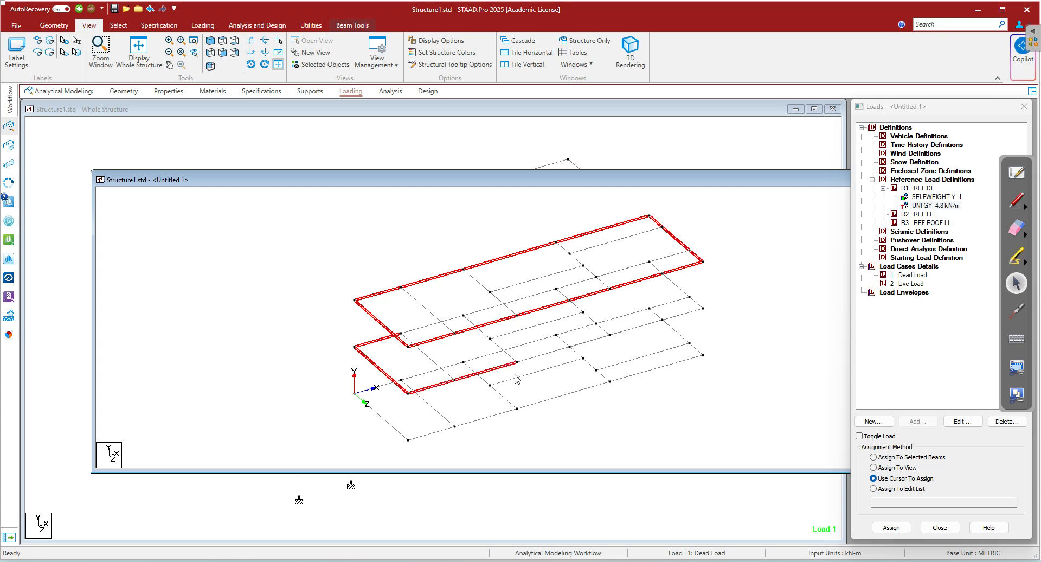
left_click(542, 358, "ctrl")
left_click(646, 329, "ctrl")
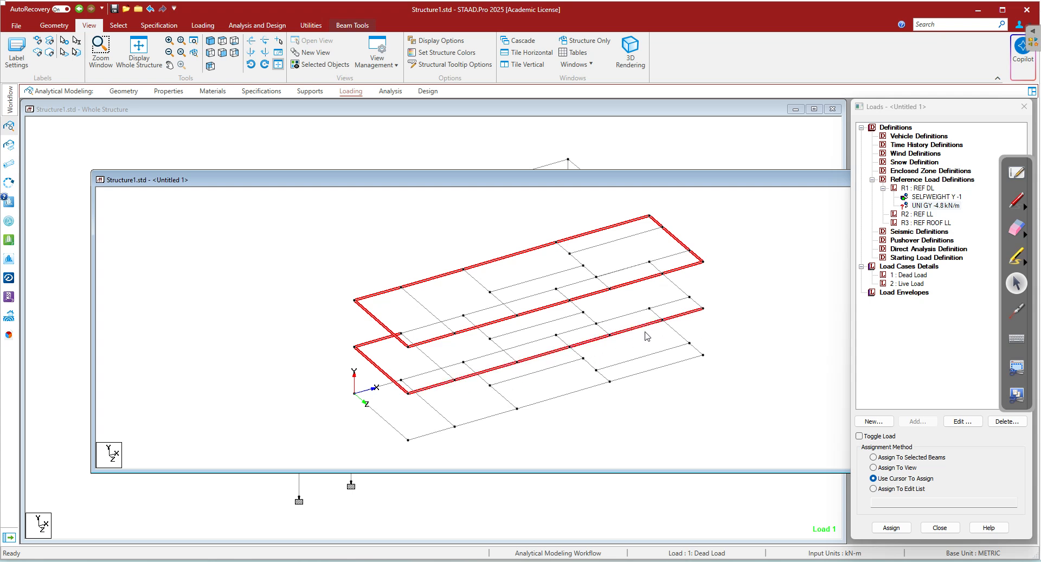
left_click(677, 288, "ctrl")
left_click(699, 303, "ctrl")
middle_click_drag(758, 298, 694, 274)
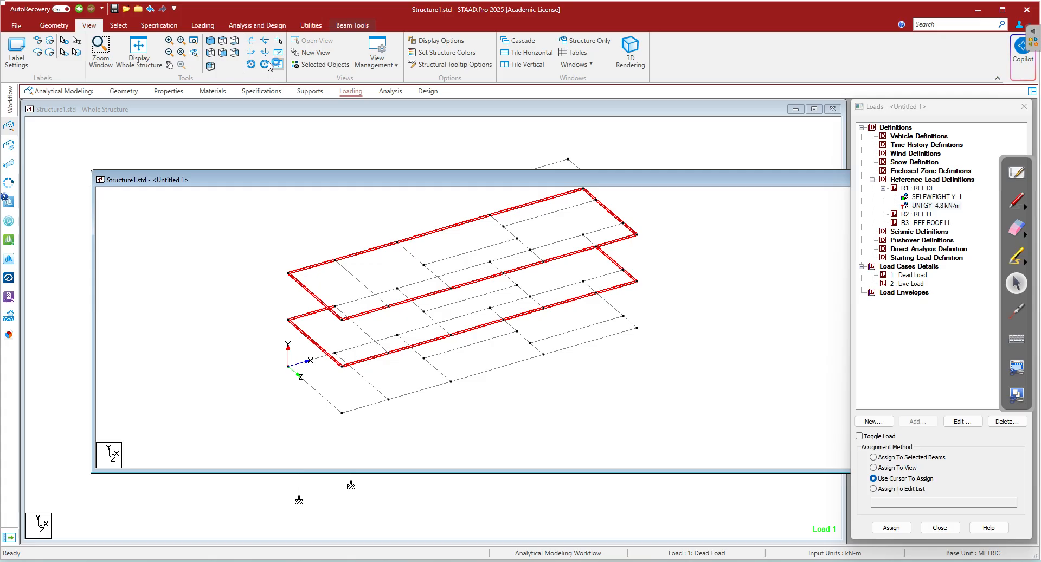
Try to add the middle level's hidden rear-edge beams from a tilted view, and clear the selection in isometric view.
left_click(250, 42)
left_click(247, 43)
left_click(248, 43)
left_click(248, 43)
left_click(248, 44)
left_click(249, 44)
left_click(247, 43)
left_click(247, 43)
left_click(385, 295)
left_click(443, 266)
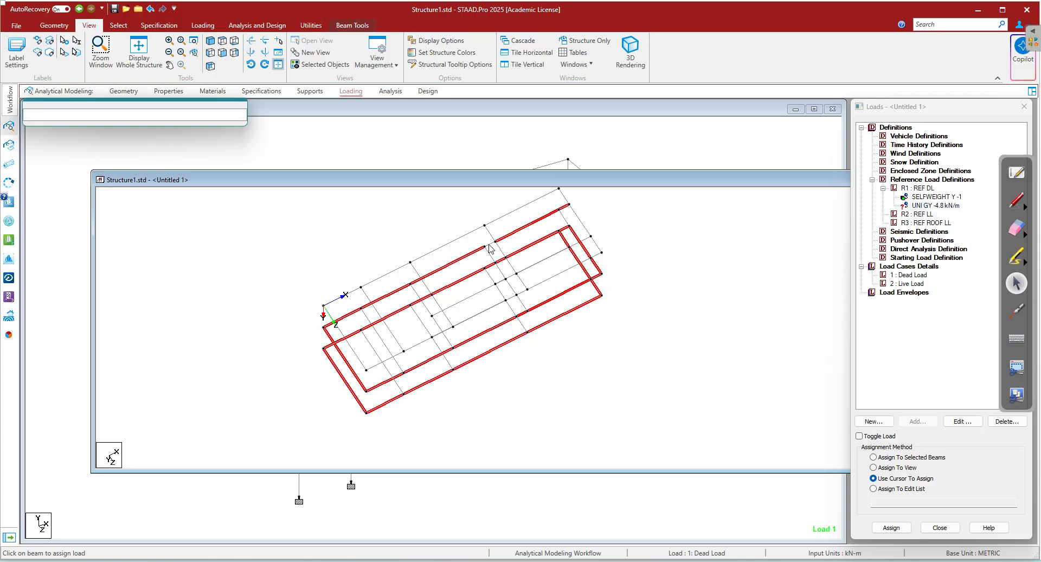
left_click(489, 246)
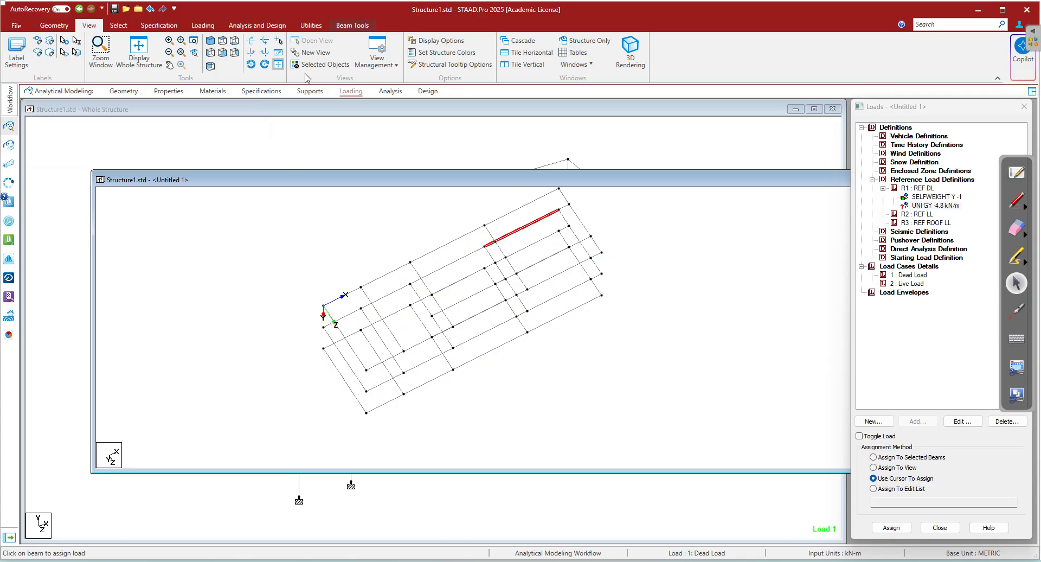
left_click(222, 43)
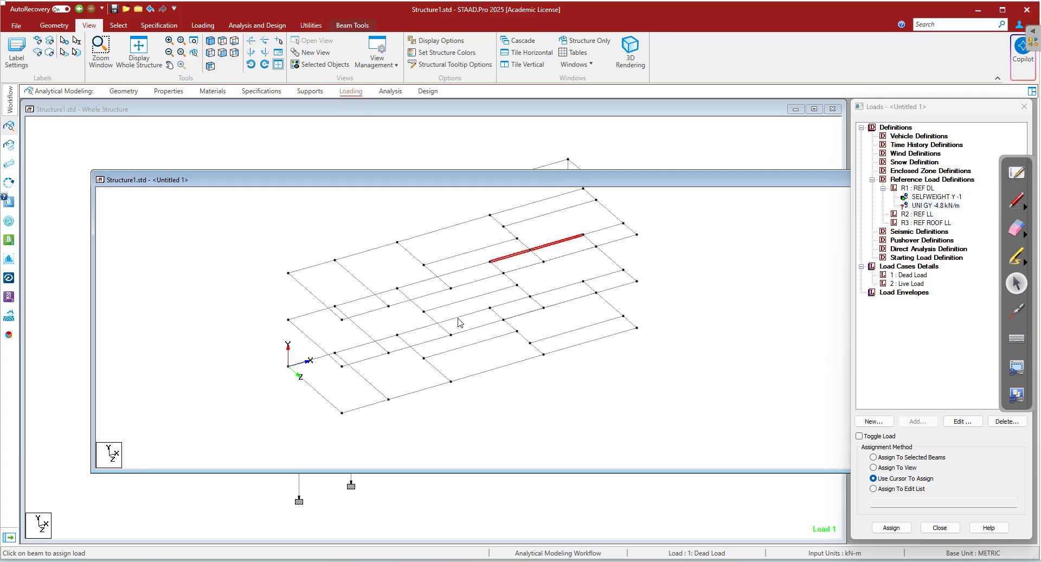
left_click(678, 249)
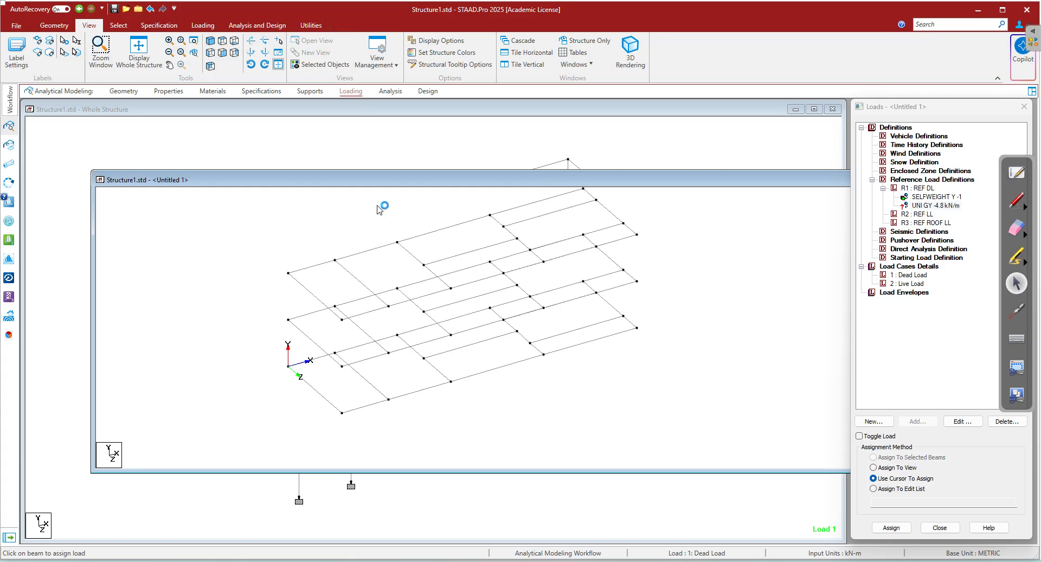
Select all beams of the three levels in front elevation and show them in isometric view in a maximized view window.
left_click(221, 52)
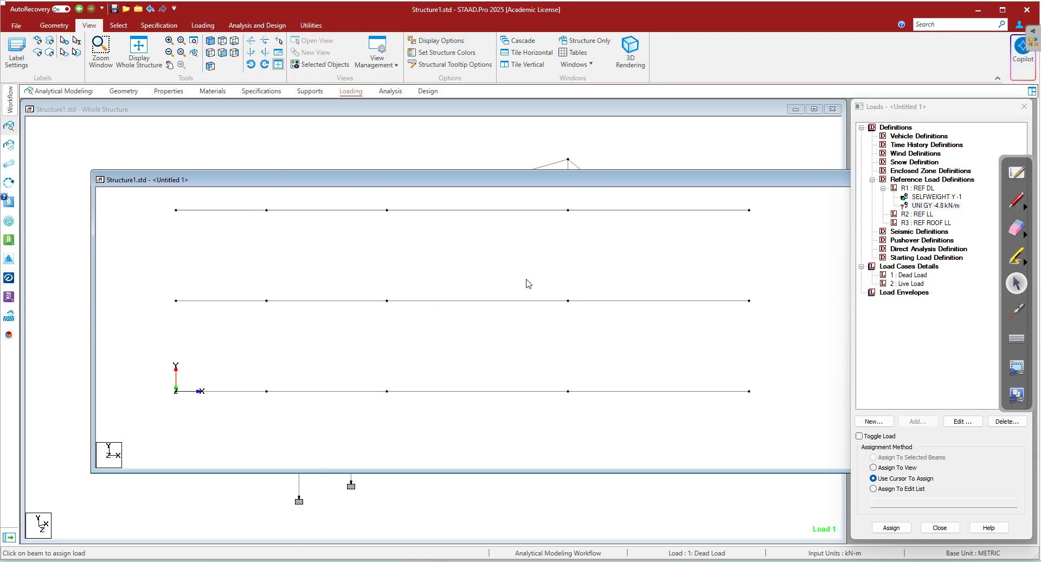
left_click_drag(770, 201, 167, 410)
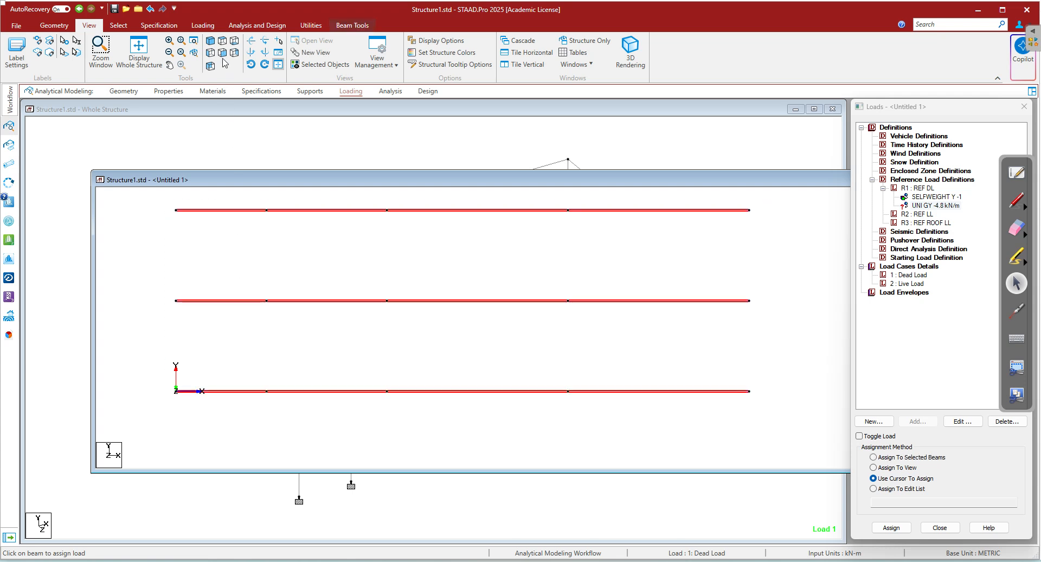
left_click(211, 40)
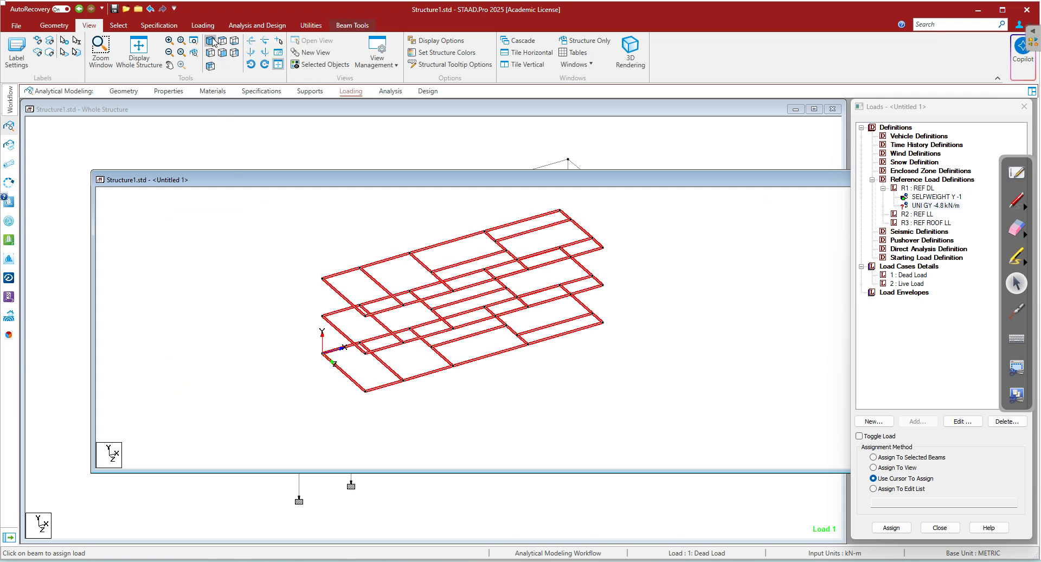
double_click(820, 184)
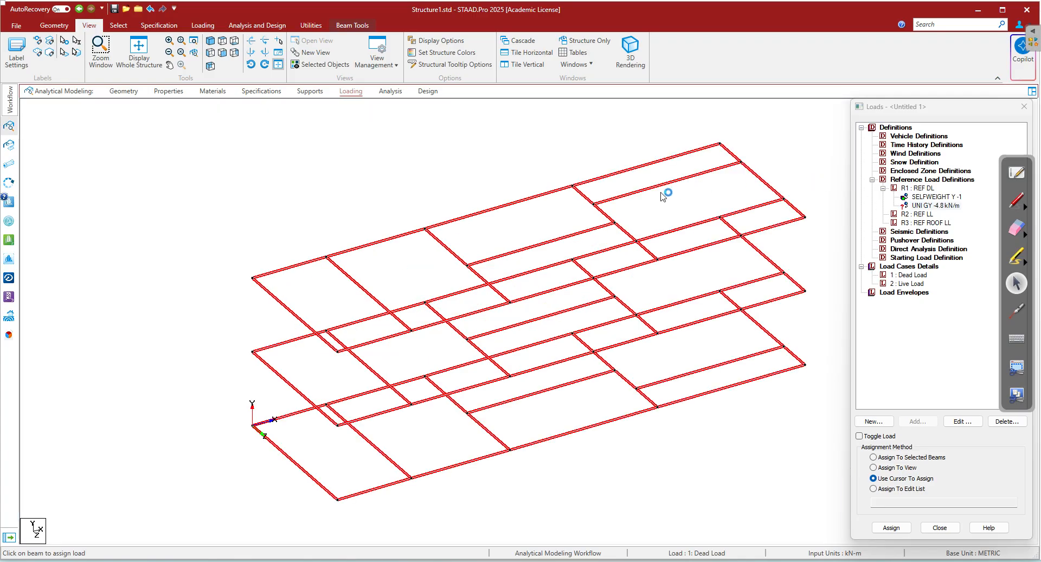
Deselect the top level's interior beams, including those overlapping the middle level's rear edge.
left_click(361, 287)
left_click(457, 256)
left_click(508, 254)
left_click(486, 278)
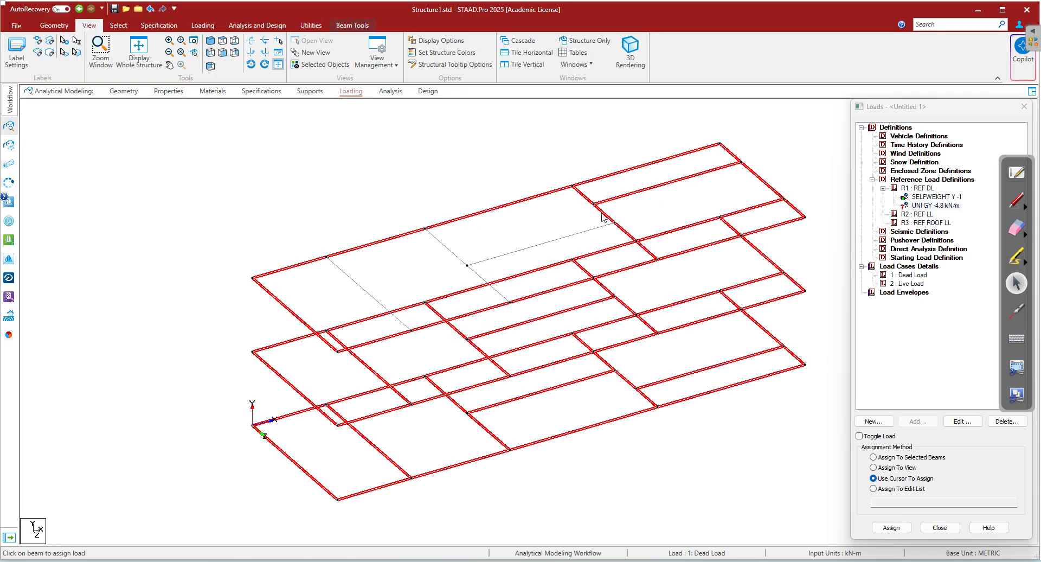
left_click(617, 198)
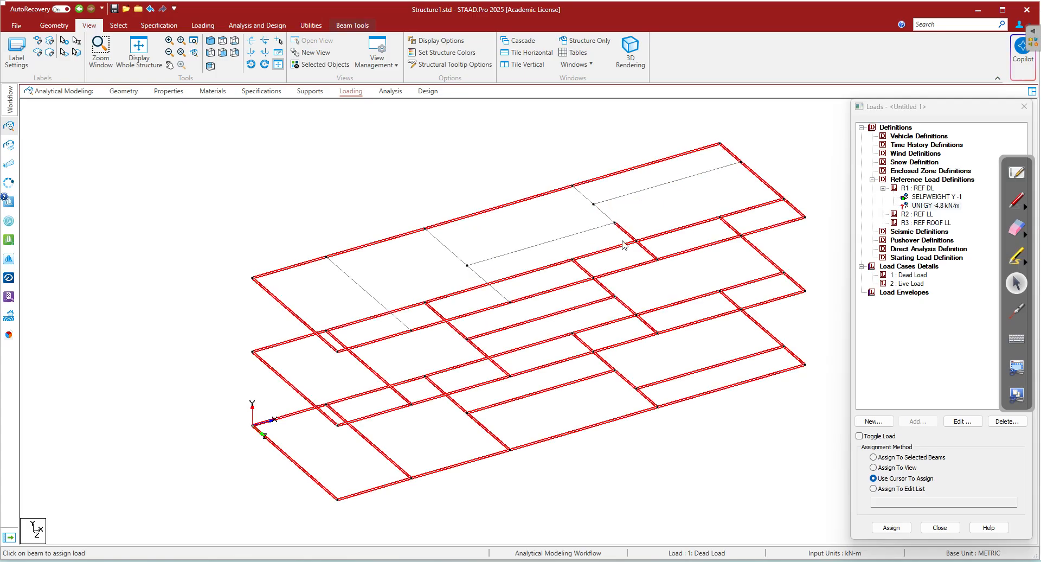
left_click(692, 230)
left_click(534, 271)
left_click(372, 319)
Deselect the interior beams of the lower two levels and reselect the middle level's rear edge, keeping only the three peripheries selected.
middle_click_drag(303, 381, 361, 339)
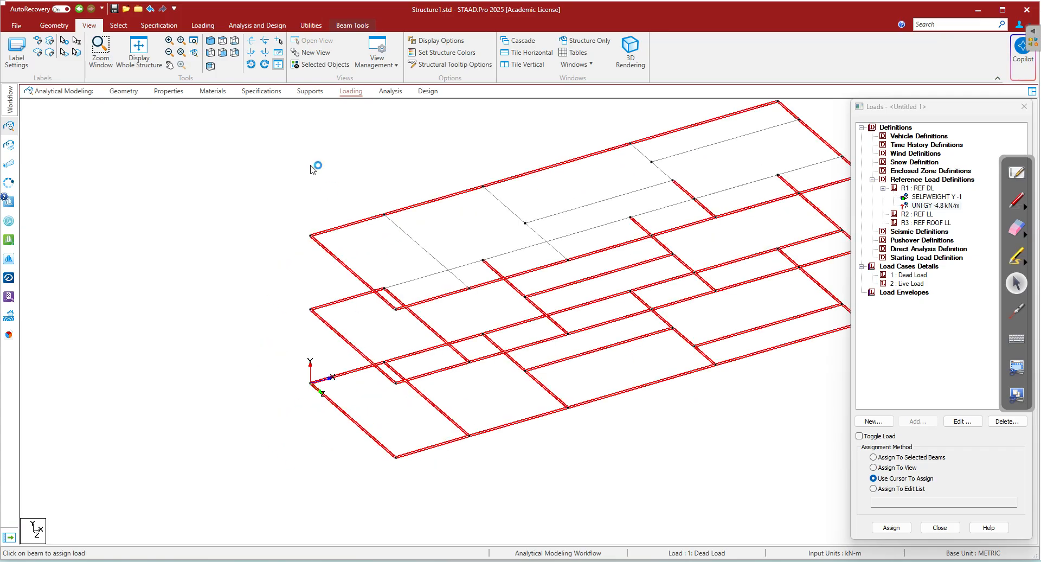
left_click(252, 54)
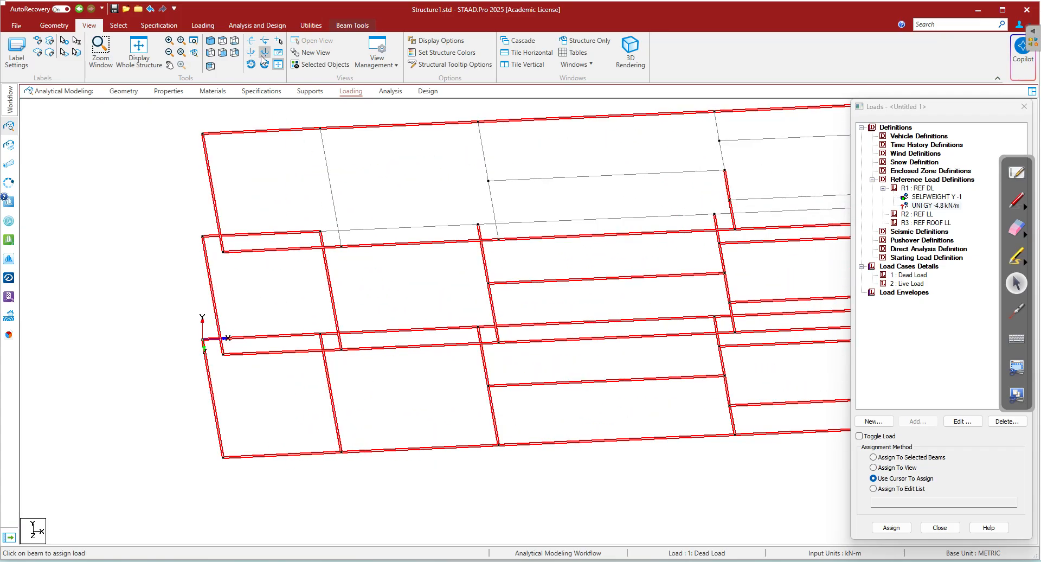
left_click(264, 54)
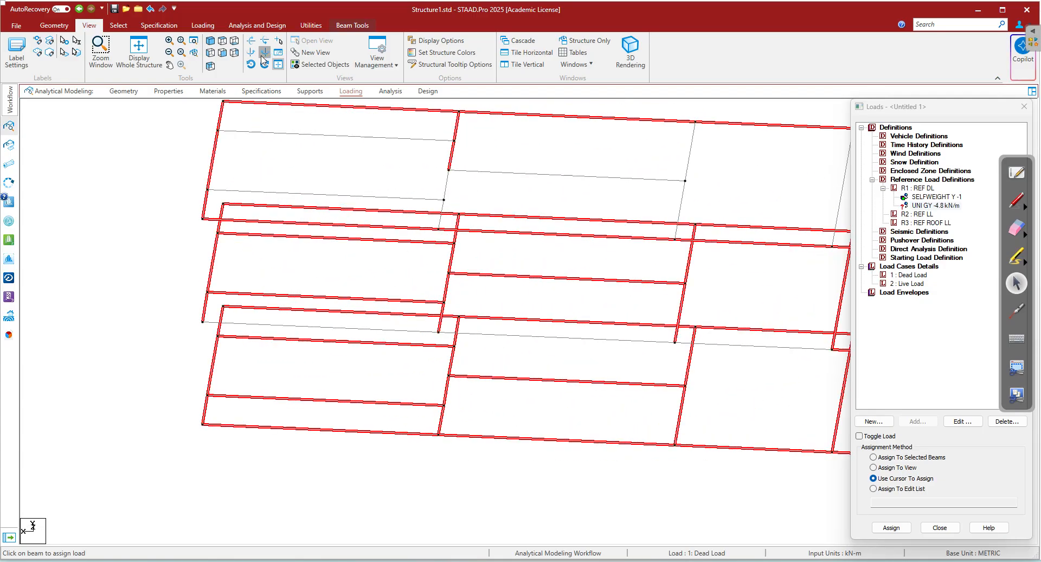
left_click(264, 53)
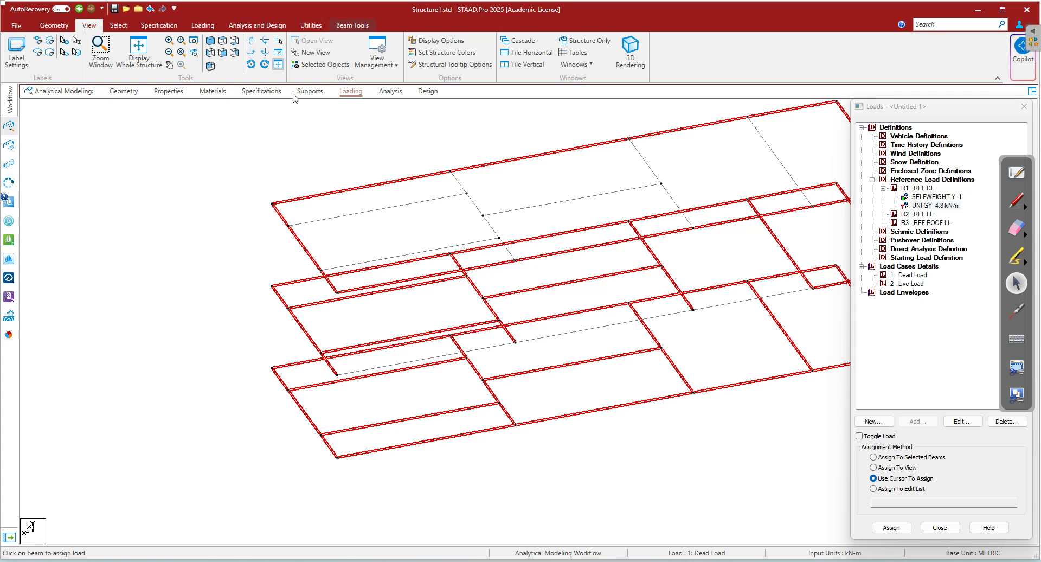
middle_click_drag(485, 237, 316, 275)
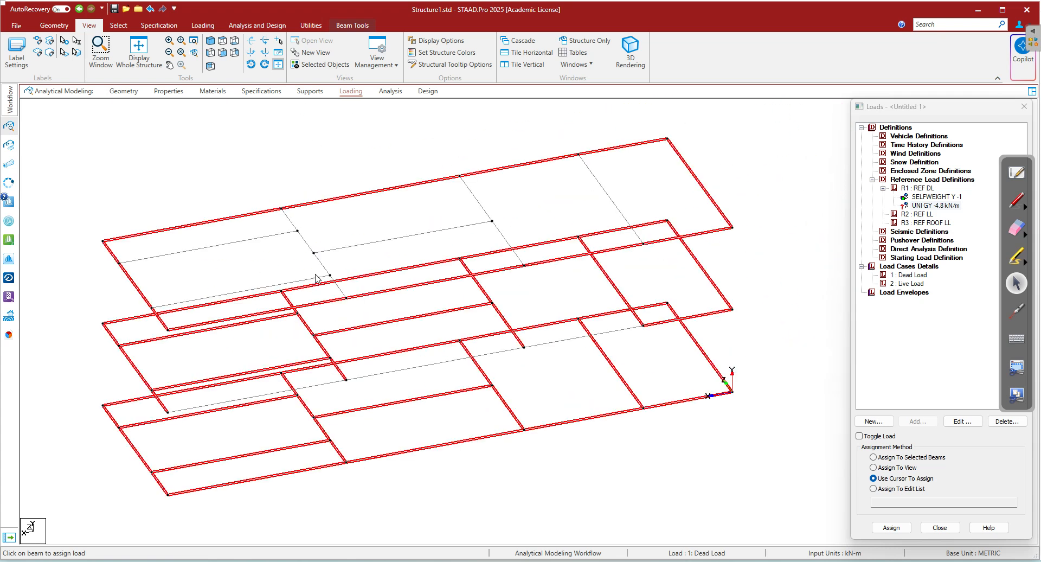
scroll(402, 280, "up", 2)
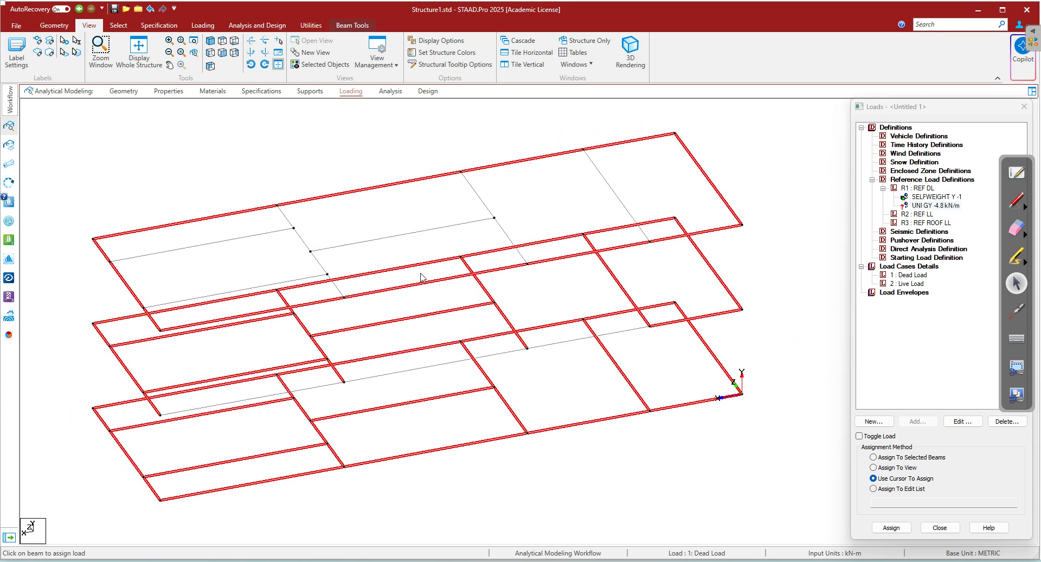
left_click(265, 64)
left_click(265, 64)
left_click(264, 65)
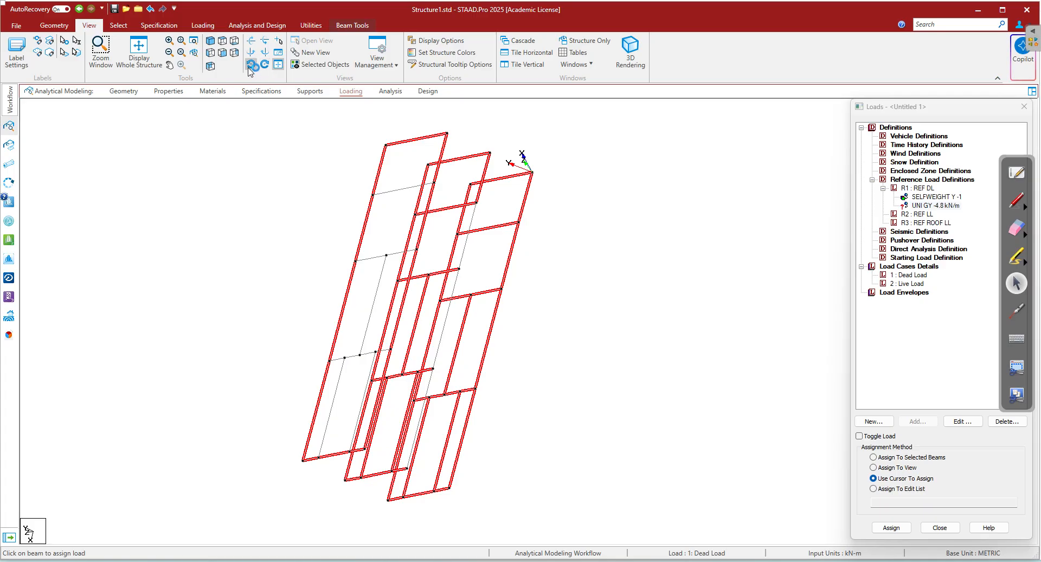
left_click(251, 66)
left_click(251, 65)
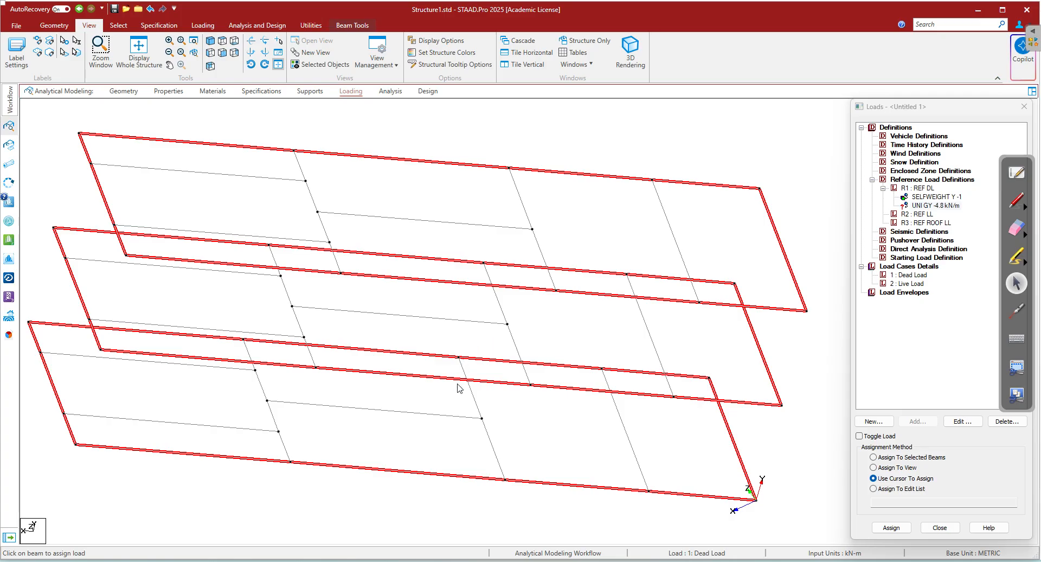
left_click(265, 41)
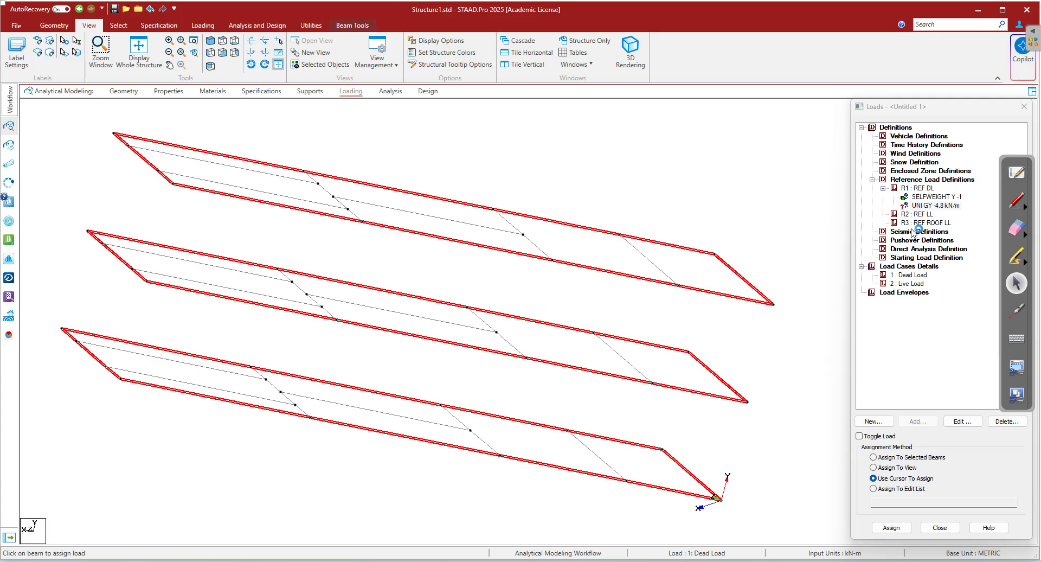
Assign the UNI GY -4.8 kN/m load item to the selected periphery beams using Assign To Selected Beams.
left_click(940, 206)
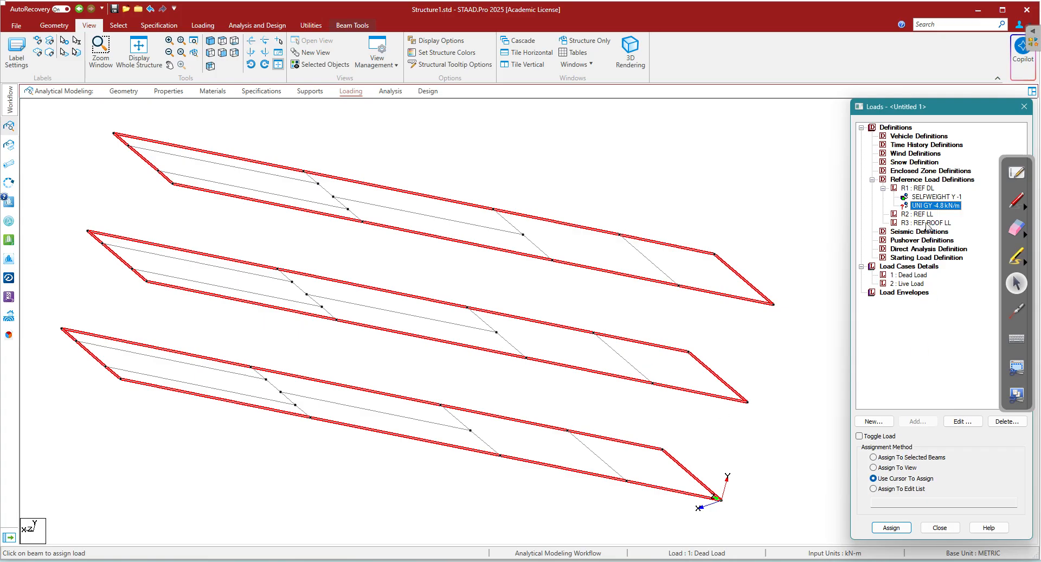
left_click(941, 207)
left_click(927, 457)
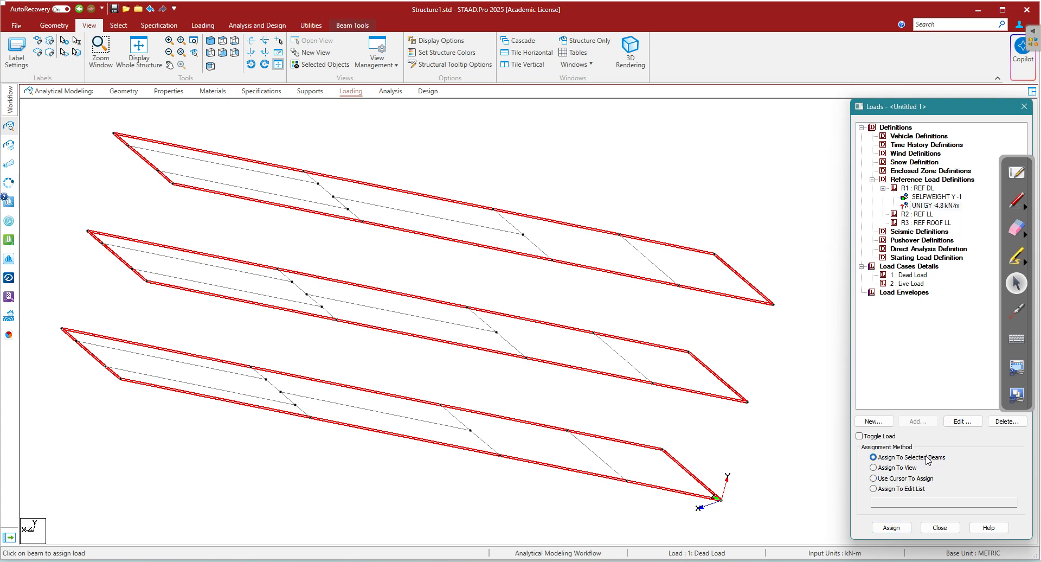
left_click(900, 462)
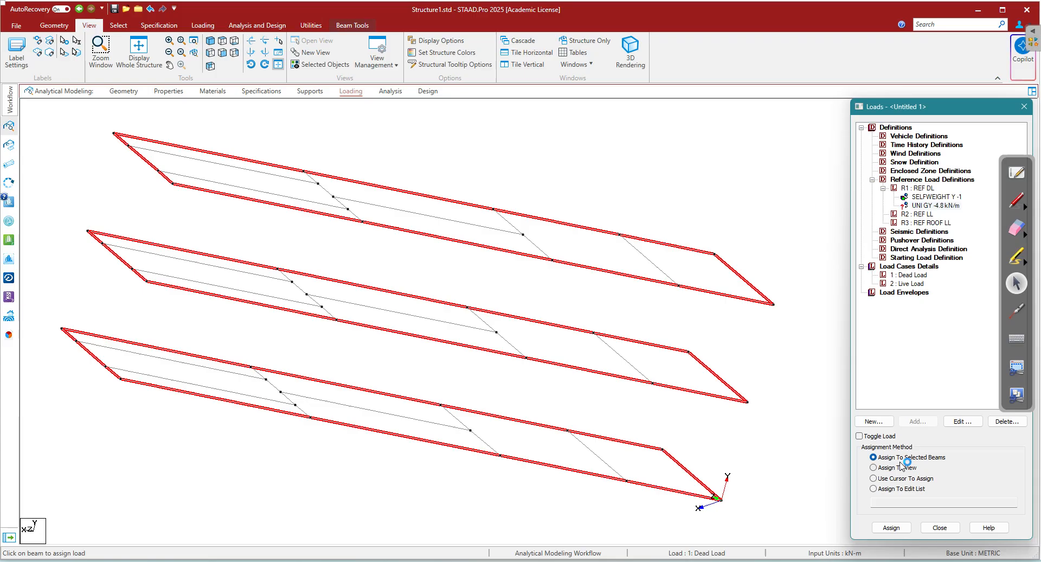
left_click(887, 527)
left_click(962, 352)
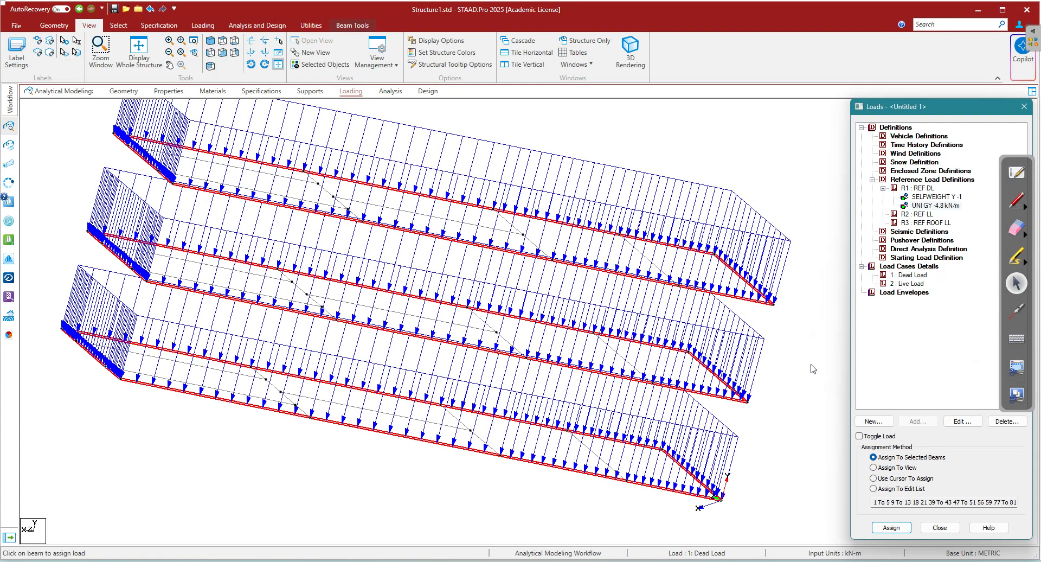
Display the whole structure in isometric view and review the UNI GY -4.8 kN/m and SELFWEIGHT Y -1 assignments.
left_click(212, 44)
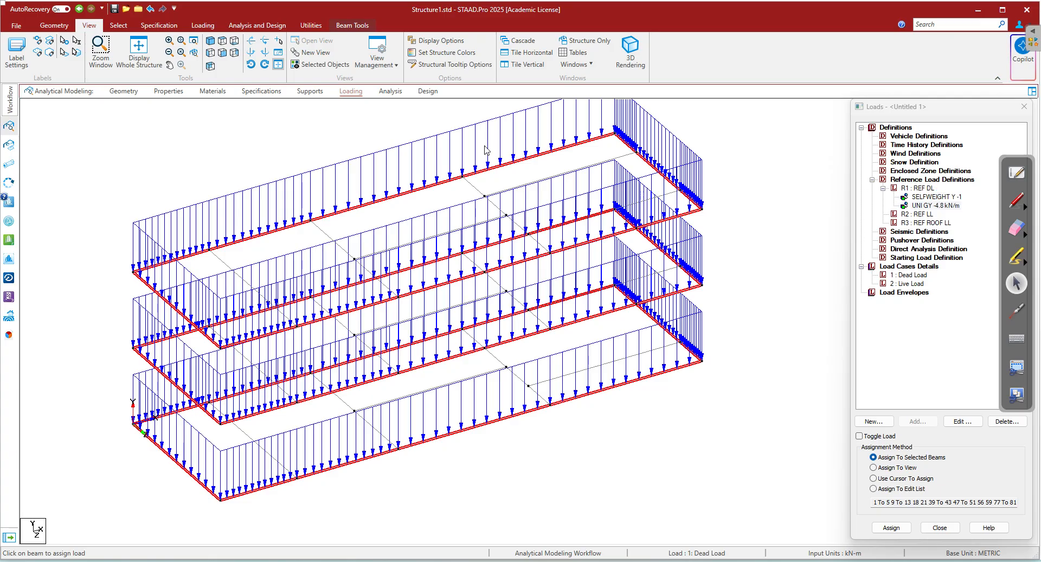
left_click(140, 60)
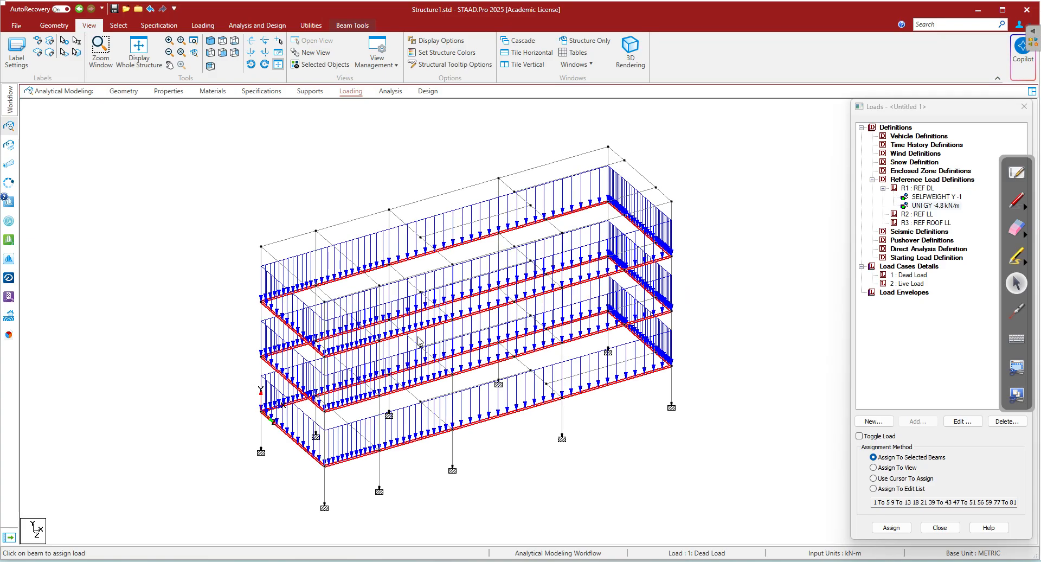
left_click(934, 206)
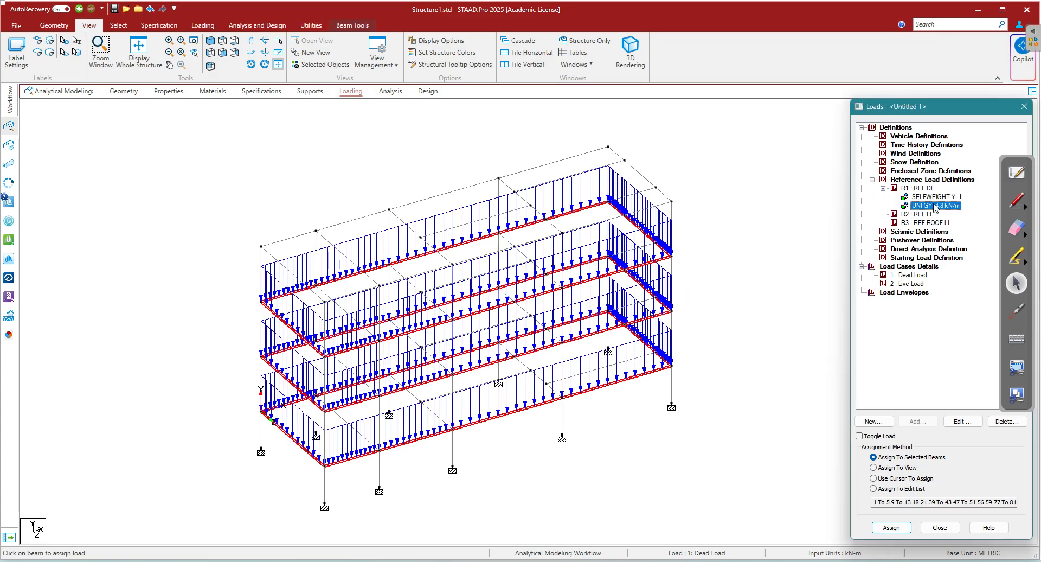
left_click(937, 197)
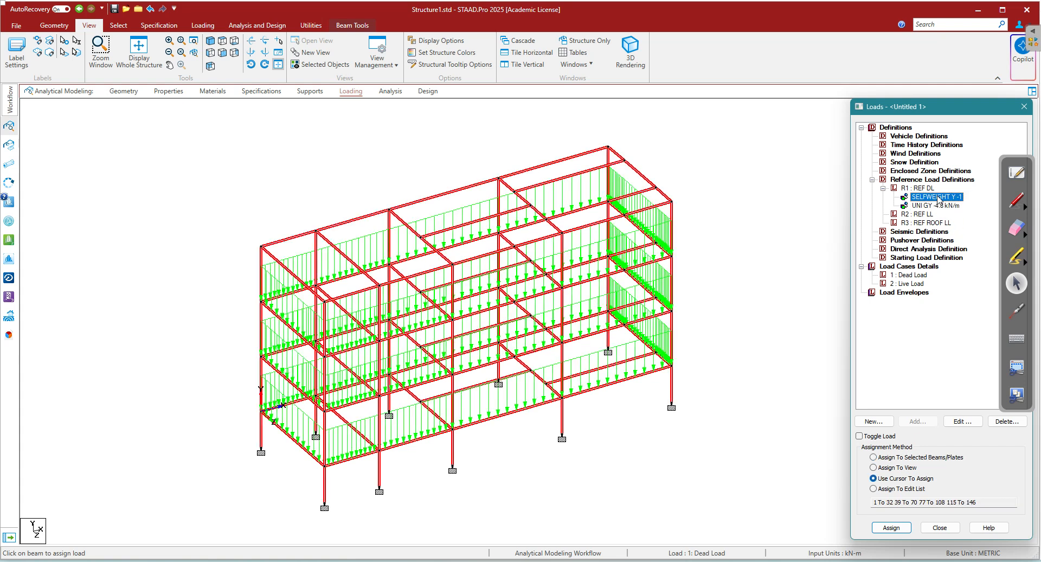
Check the UNI GY -4.8 kN/m assignment, clear the beam selection and switch to a blank area of the OneNote load notes.
left_click(942, 206)
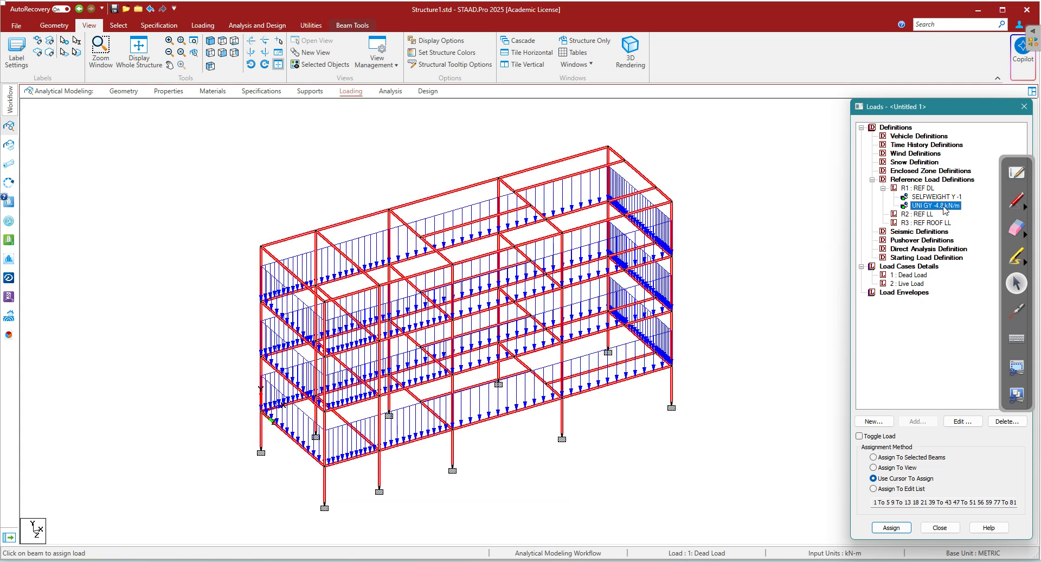
left_click(288, 163)
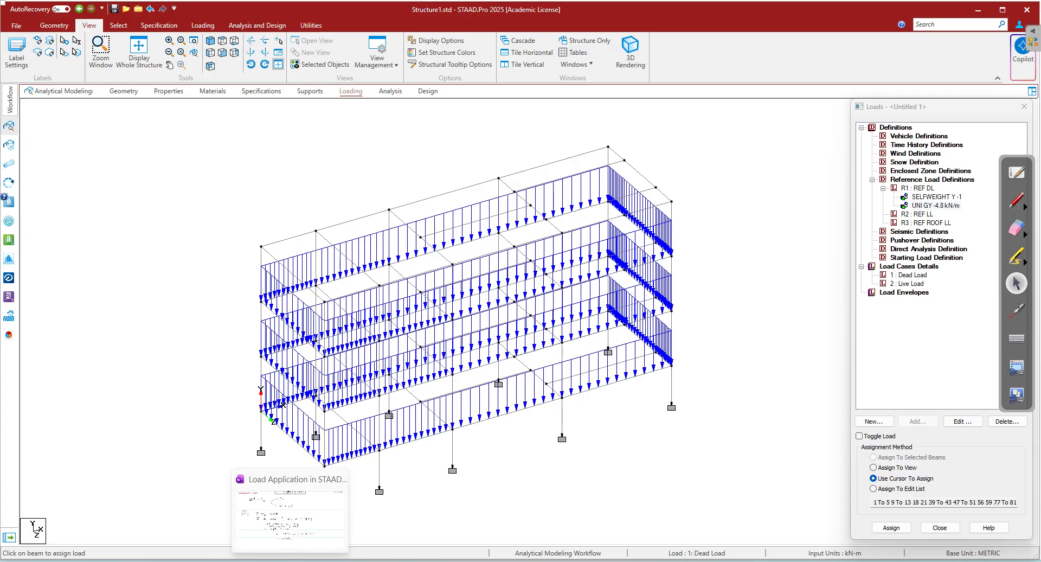
left_click(307, 518)
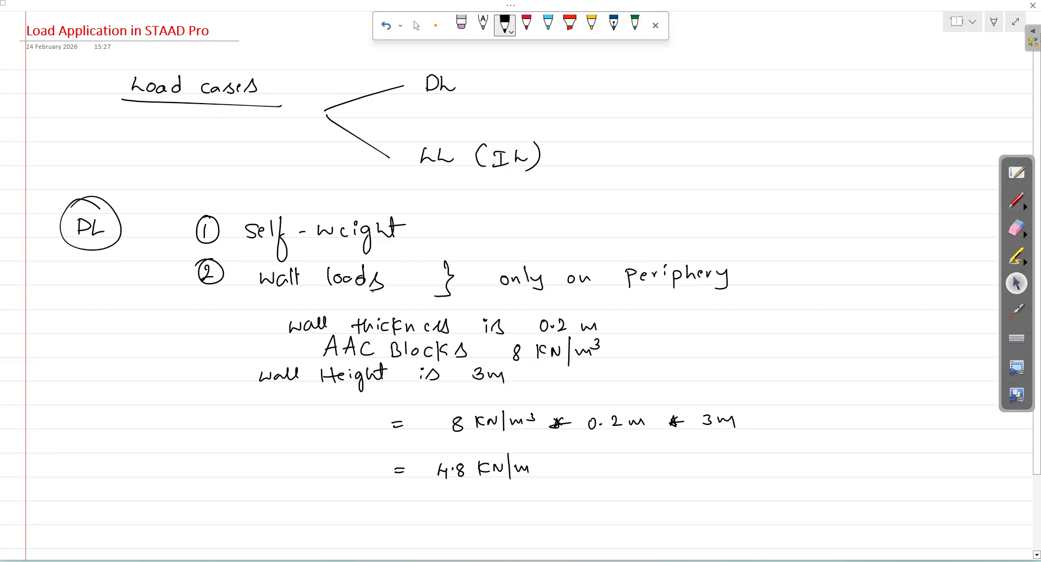
scroll(372, 291, "down", 10)
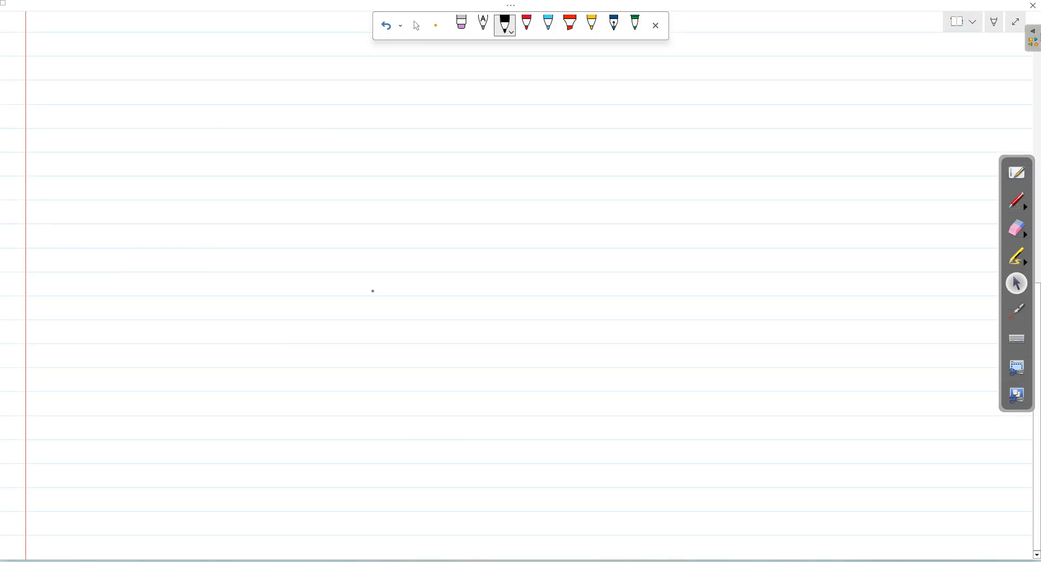
Handwrite note item 3 as "Parapet wall loads" with a bracket and the remark "only on periphery".
left_click_drag(198, 74, 204, 80)
left_click_drag(212, 64, 253, 74)
left_click_drag(269, 70, 291, 78)
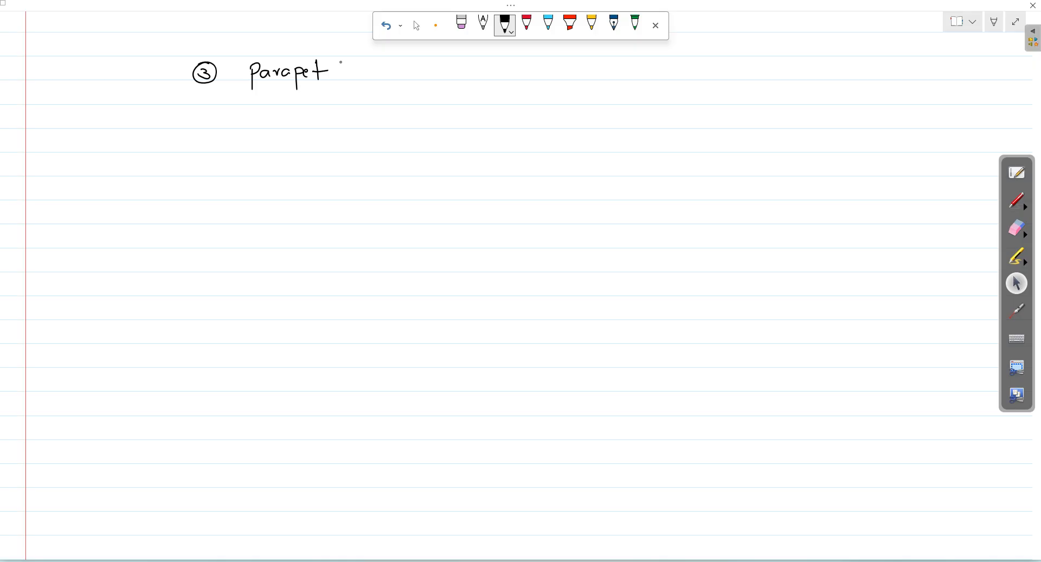
left_click_drag(366, 72, 388, 77)
left_click_drag(463, 67, 455, 80)
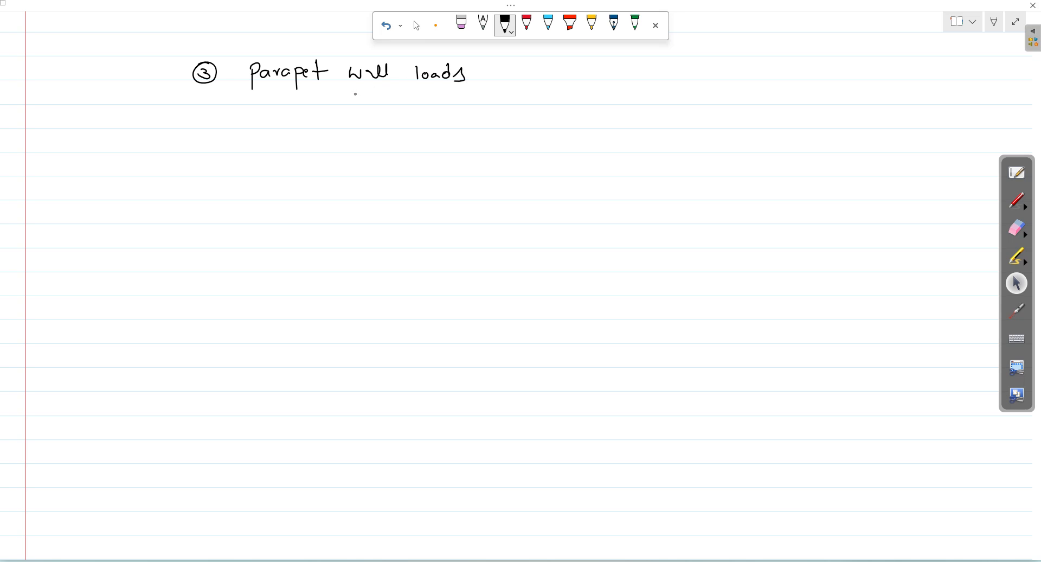
left_click_drag(512, 57, 518, 85)
left_click_drag(496, 85, 514, 86)
left_click_drag(567, 71, 572, 73)
left_click_drag(746, 72, 754, 75)
left_click_drag(758, 62, 782, 86)
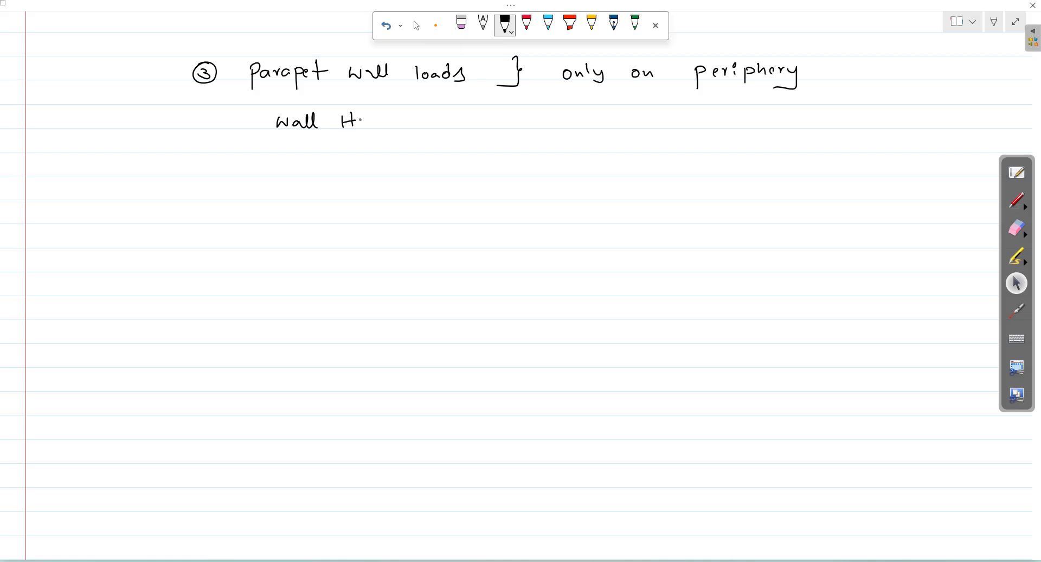
Handwrite the parapet data below the heading: wall height = 1.2 m and AAC = 8 kN/m³.
mouse_move(375, 117)
left_mouse_down()
mouse_move(378, 133)
mouse_move(399, 111)
left_mouse_up()
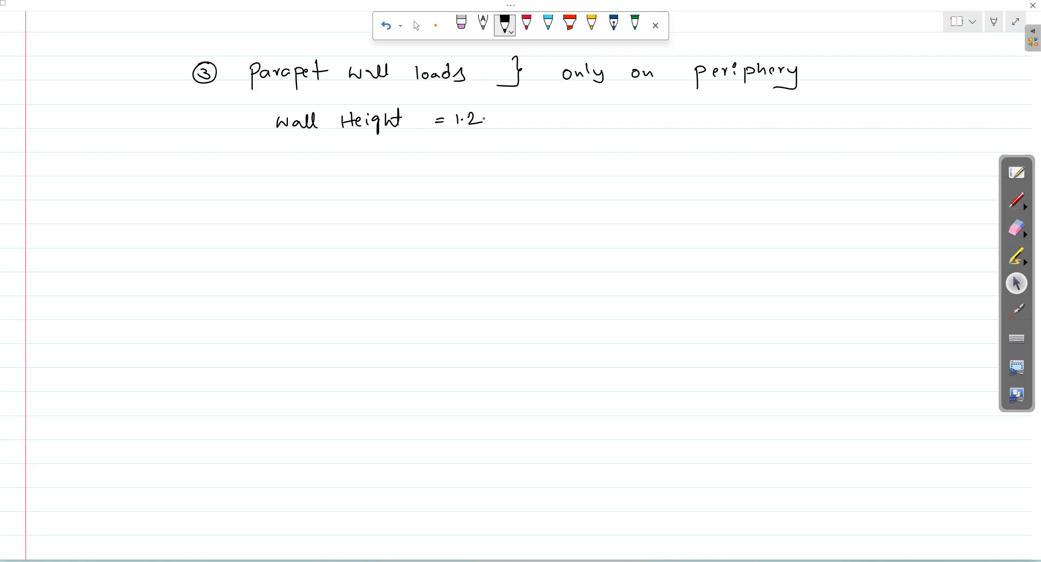
left_click_drag(321, 135, 326, 155)
left_click_drag(315, 147, 330, 147)
left_click(386, 25)
left_click(386, 25)
left_click_drag(360, 139, 360, 150)
left_click_drag(486, 140, 488, 152)
mouse_move(491, 152)
left_mouse_down()
mouse_move(503, 139)
mouse_move(510, 158)
mouse_move(538, 149)
left_mouse_up()
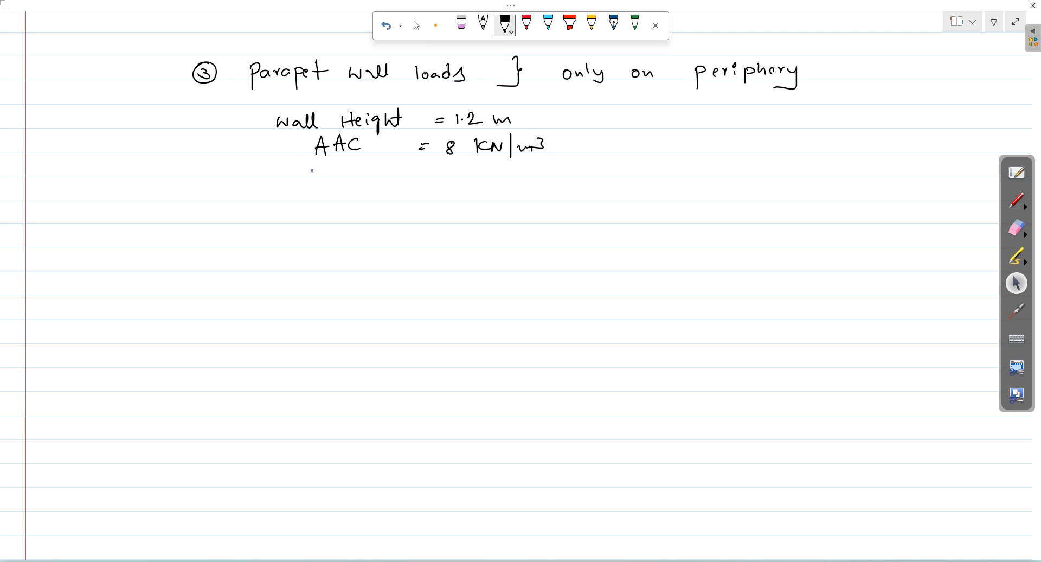
Add the 100 mm wall thickness and write the load calculation as 8 kN/m³ * 0.1 m * 1 m.
left_click_drag(307, 164, 308, 177)
left_click_drag(321, 162, 331, 164)
left_click_drag(369, 216, 392, 221)
mouse_move(402, 209)
left_mouse_down()
mouse_move(403, 220)
mouse_move(415, 207)
mouse_move(419, 224)
left_mouse_up()
left_click_drag(477, 210, 468, 220)
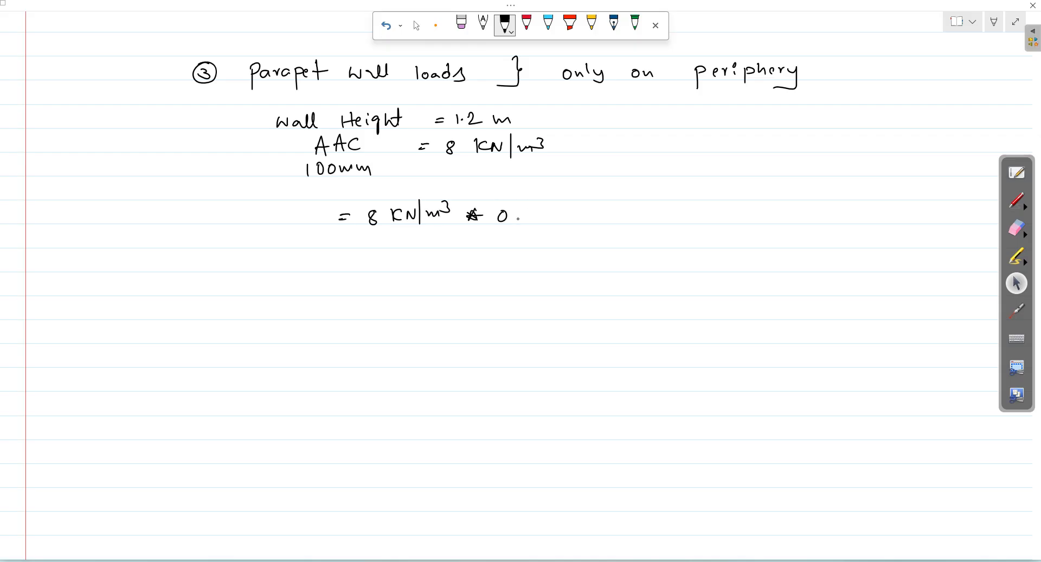
left_click_drag(570, 212, 577, 220)
mouse_move(571, 220)
left_mouse_down()
mouse_move(575, 206)
mouse_move(629, 214)
left_mouse_up()
Switch to the fx-991ES PLUS calculator emulator and compute 8 × 0.1 × 1 as a decimal.
key("alt+Tab")
left_click(244, 360)
key("8")
left_click(217, 393)
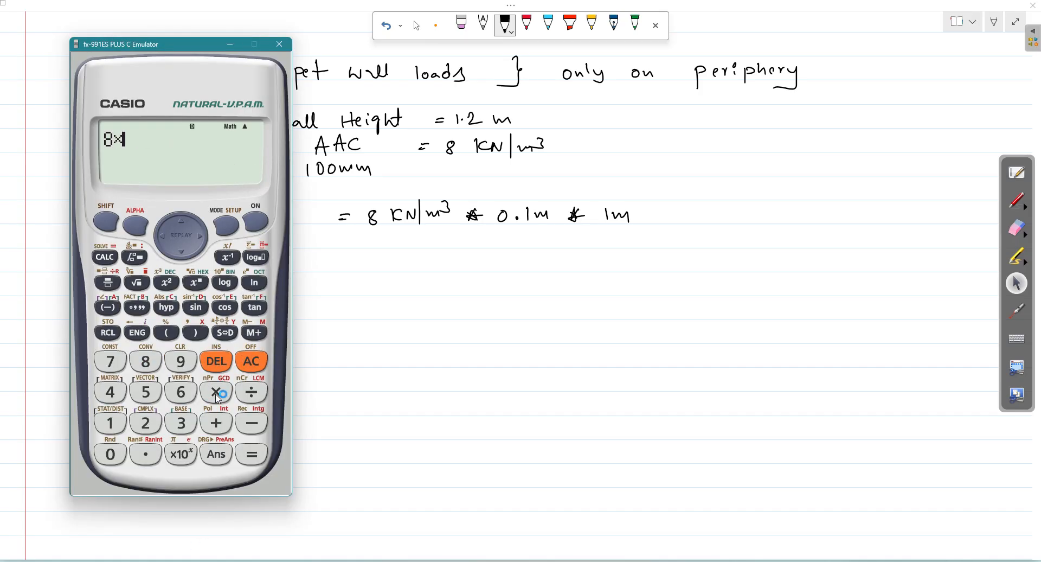
left_click(110, 455)
left_click(136, 455)
key("BackSpace")
left_click(139, 459)
left_click(110, 423)
left_click(213, 392)
left_click(110, 423)
left_click(252, 454)
left_click(227, 333)
Write the result 0.8 kN/m in the notes and bracket the parapet item with an underlined "Roof" label.
left_click_drag(342, 243, 353, 241)
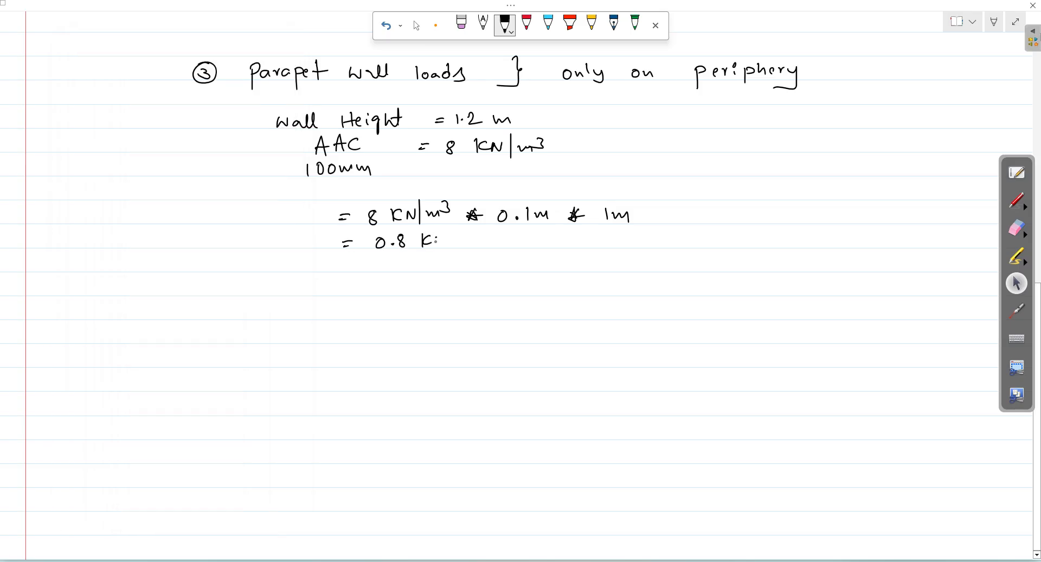
left_click_drag(451, 227, 451, 258)
left_click_drag(457, 236, 464, 237)
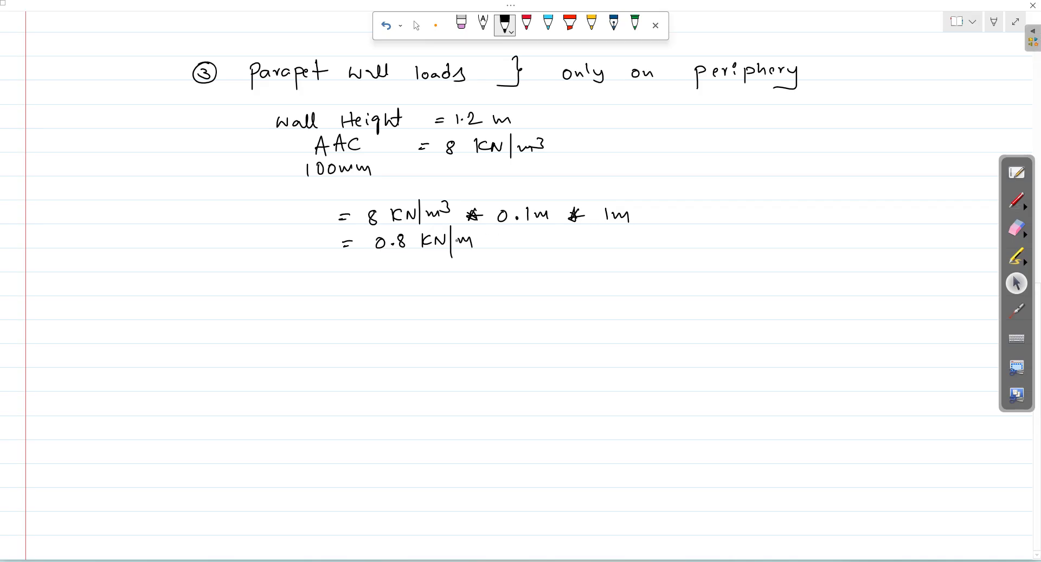
mouse_move(182, 46)
left_mouse_down()
mouse_move(172, 69)
mouse_move(197, 112)
left_mouse_up()
mouse_move(82, 81)
left_mouse_down()
mouse_move(92, 99)
mouse_move(129, 81)
left_mouse_up()
left_click_drag(73, 123, 151, 89)
left_click_drag(147, 92, 75, 126)
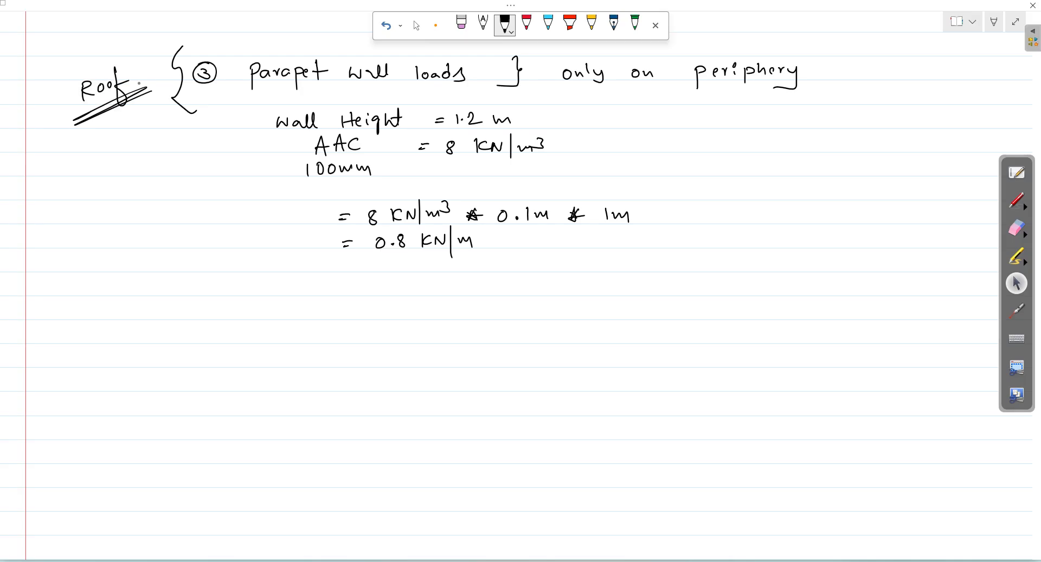
Switch to STAAD.Pro, select all roof-level beams from an elevation view and display the structure in isometric view.
key("alt+Tab")
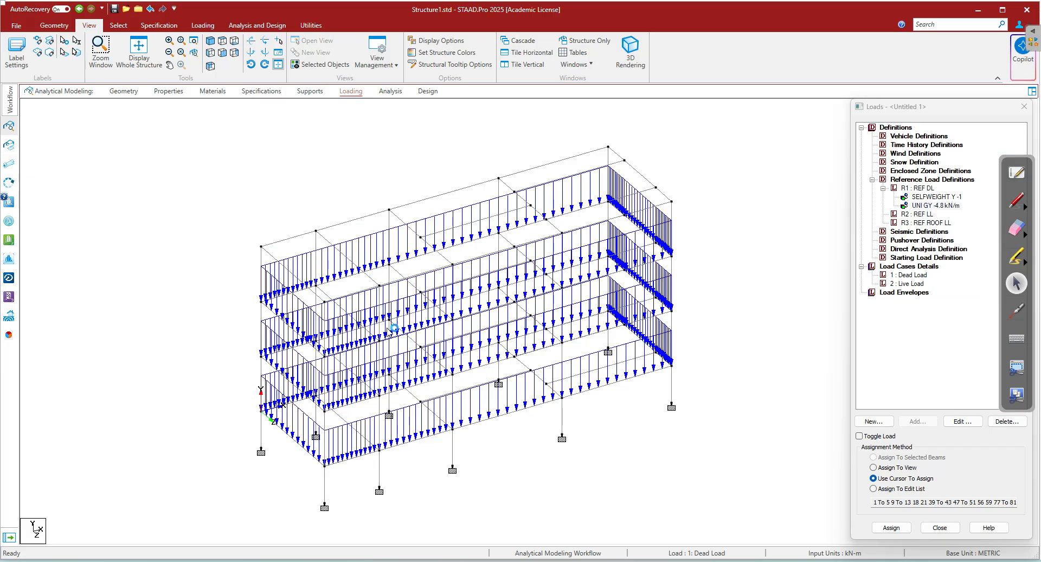
left_click(223, 55)
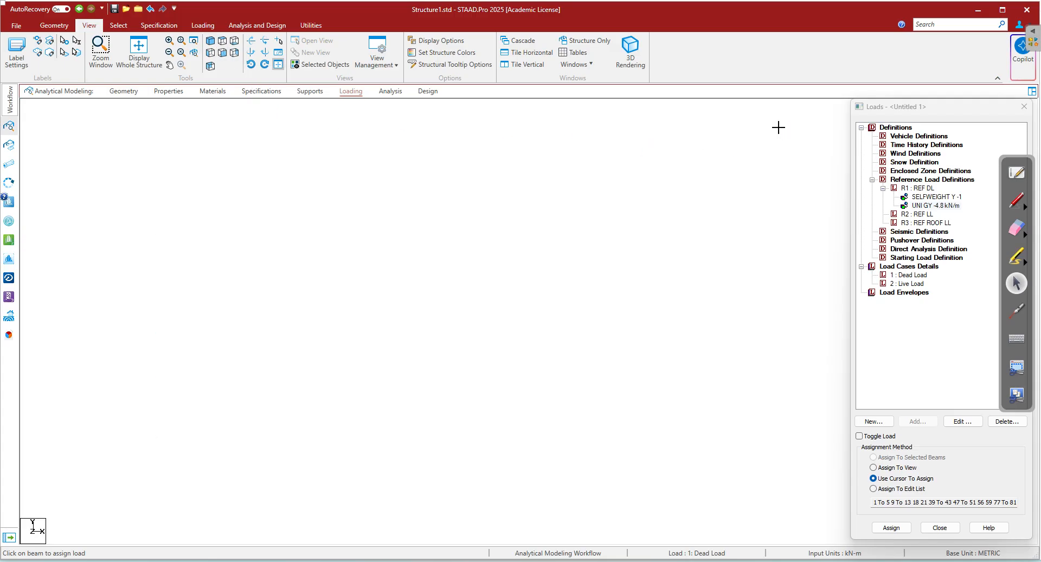
left_click(921, 188)
mouse_move(791, 130)
left_mouse_down()
mouse_move(600, 172)
mouse_move(156, 196)
left_mouse_up()
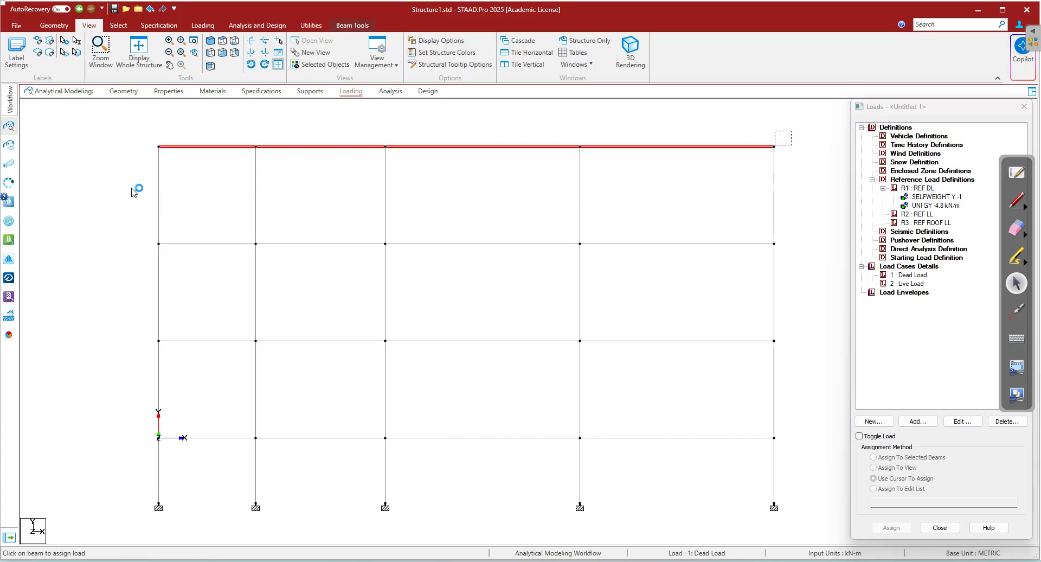
left_click(209, 40)
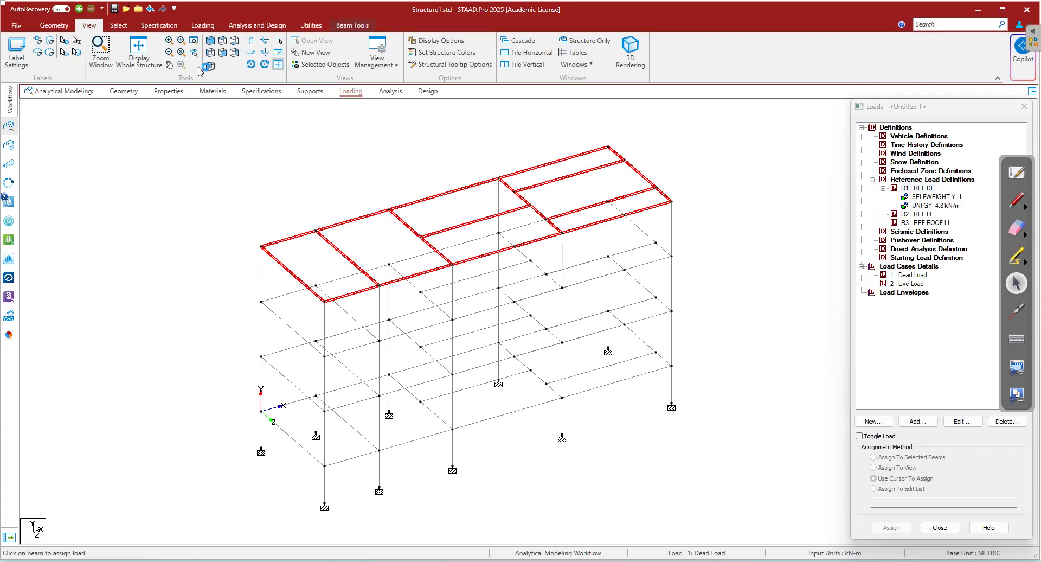
Deselect the roof level's interior beams, keeping only its periphery beams selected.
left_click(342, 256, "ctrl")
left_click(407, 225, "ctrl")
left_click(455, 228, "ctrl")
left_click(435, 248, "ctrl")
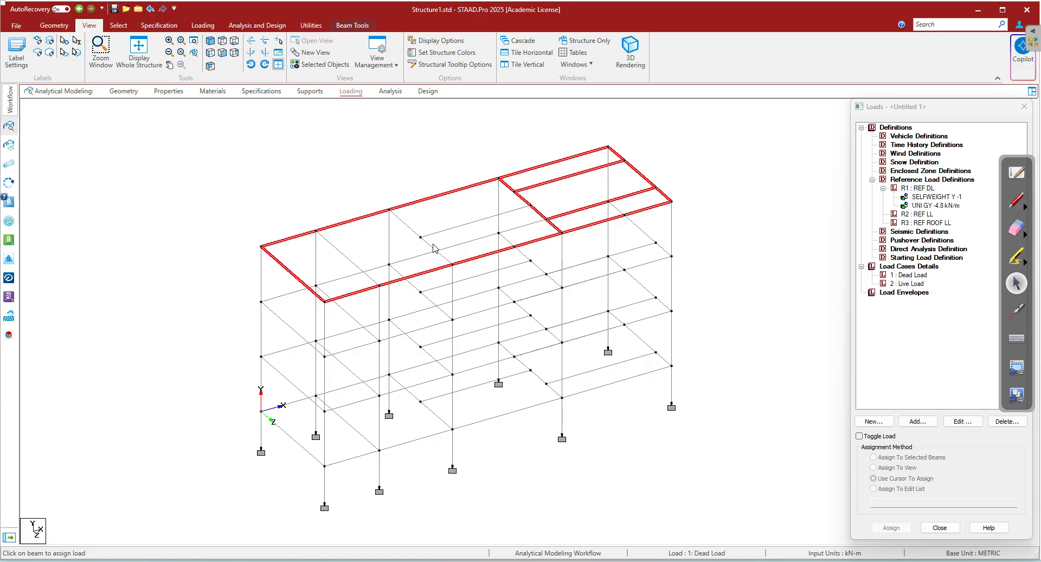
left_click(542, 183, "ctrl")
left_click(507, 185, "ctrl")
left_click(522, 198, "ctrl")
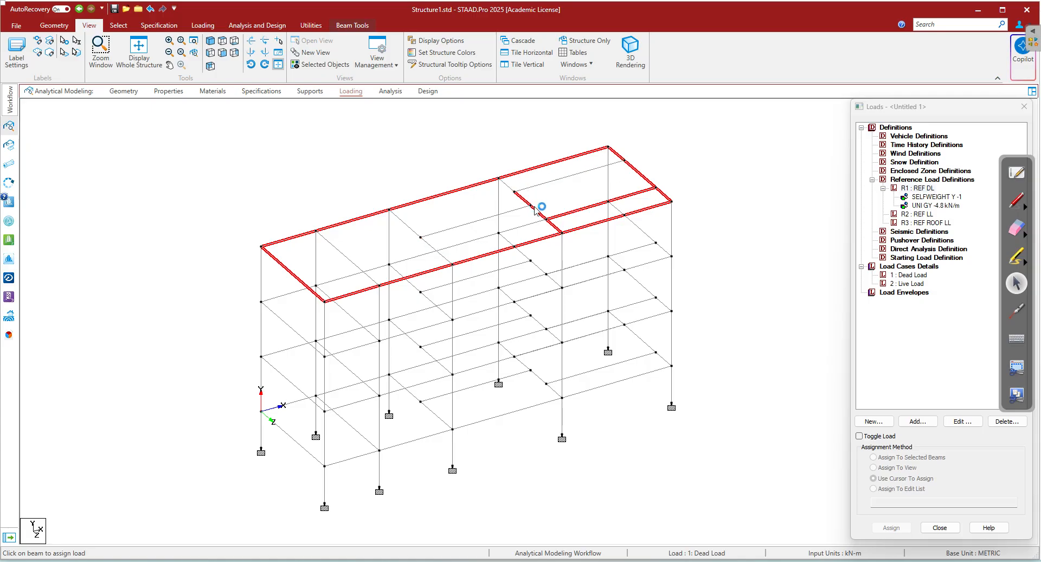
left_click(538, 213, "ctrl")
left_click(556, 226, "ctrl")
scroll(585, 190, "up", 2)
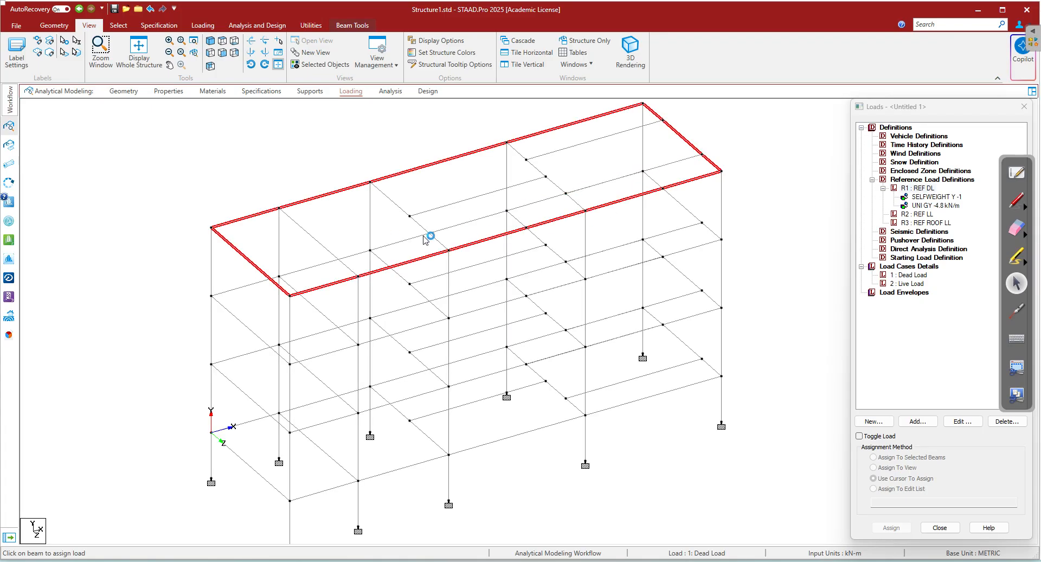
scroll(426, 240, "down", 1)
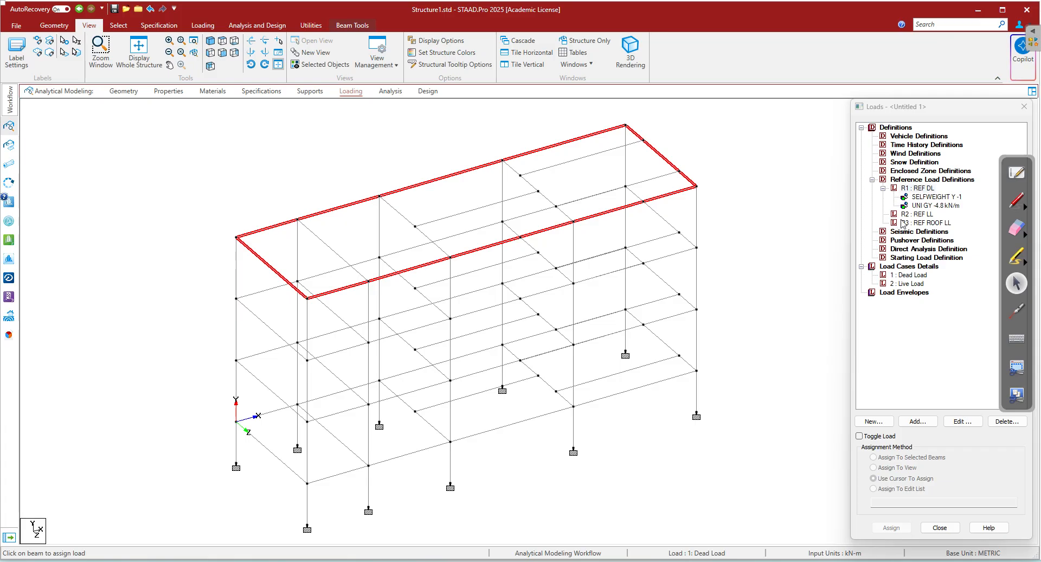
Add a uniform member force of -0.8 kN/m in the GY direction to reference load R1 : REF DL.
left_click(926, 190)
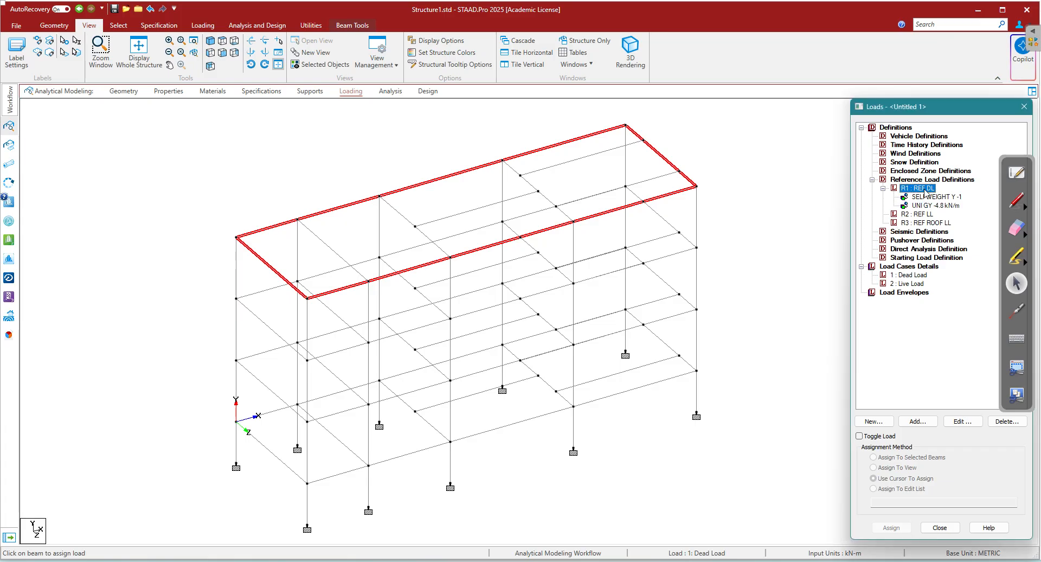
left_click(919, 422)
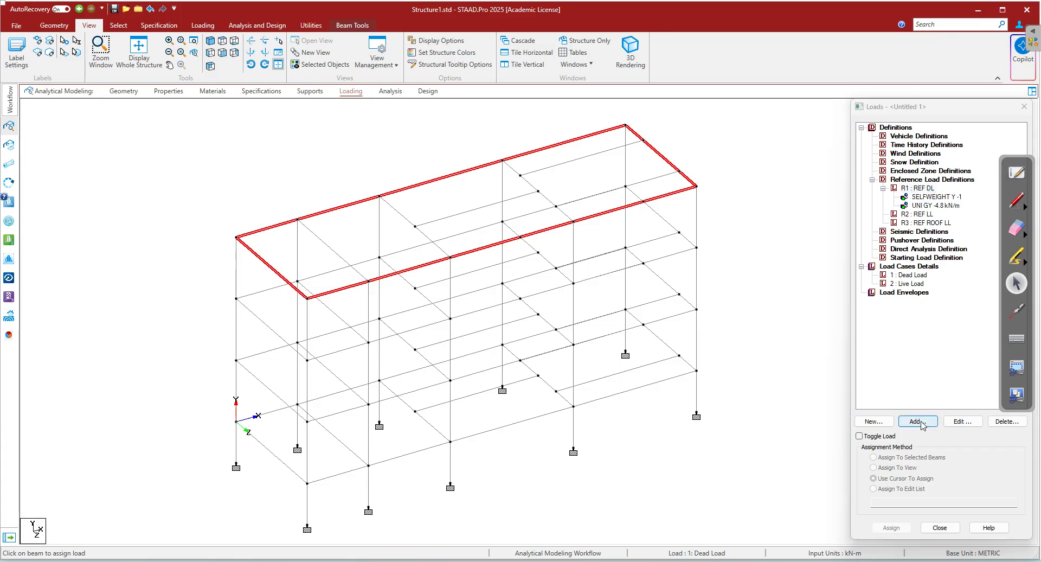
left_click(330, 206)
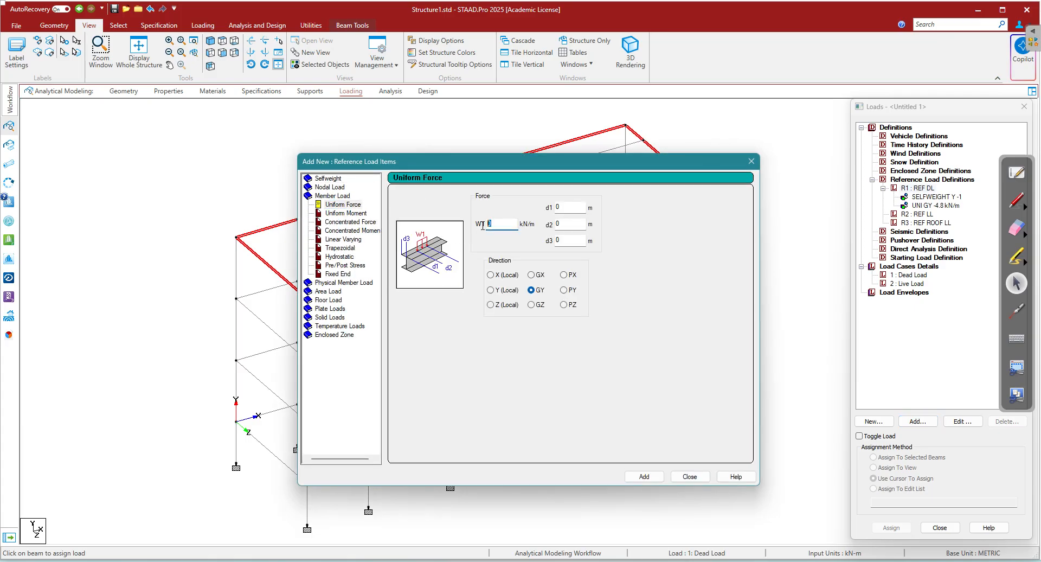
type("-0.8")
left_click(649, 477)
left_click(690, 476)
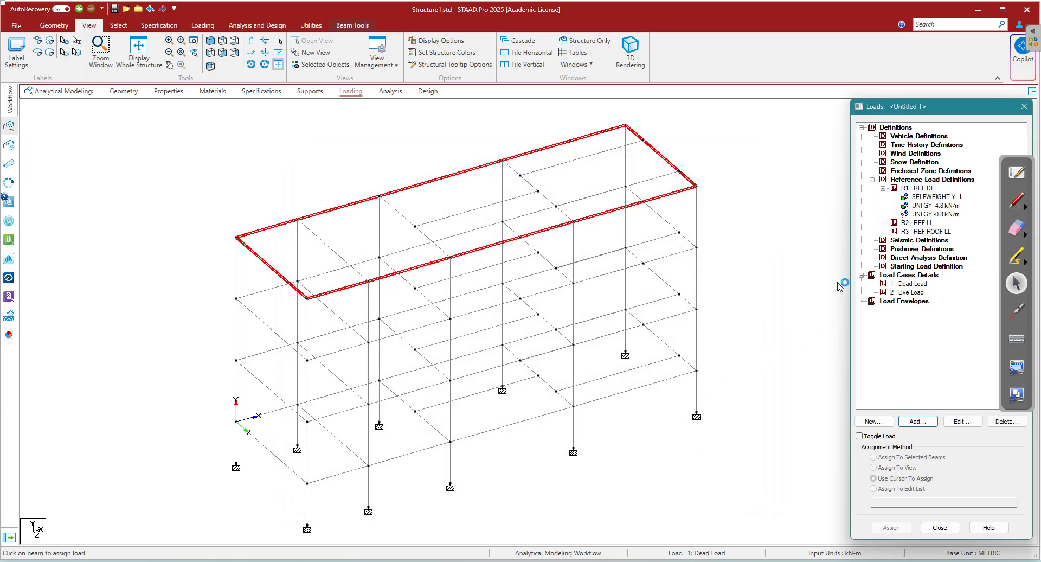
Assign the UNI GY -0.8 kN/m load item to the selected roof periphery beams using Assign To Selected Beams.
left_click(938, 214)
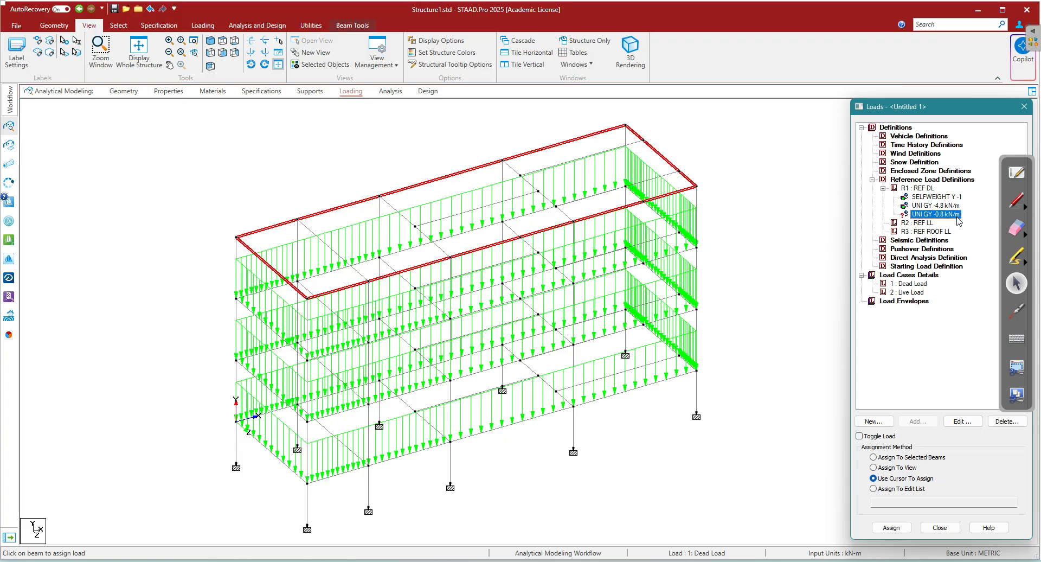
left_click(890, 459)
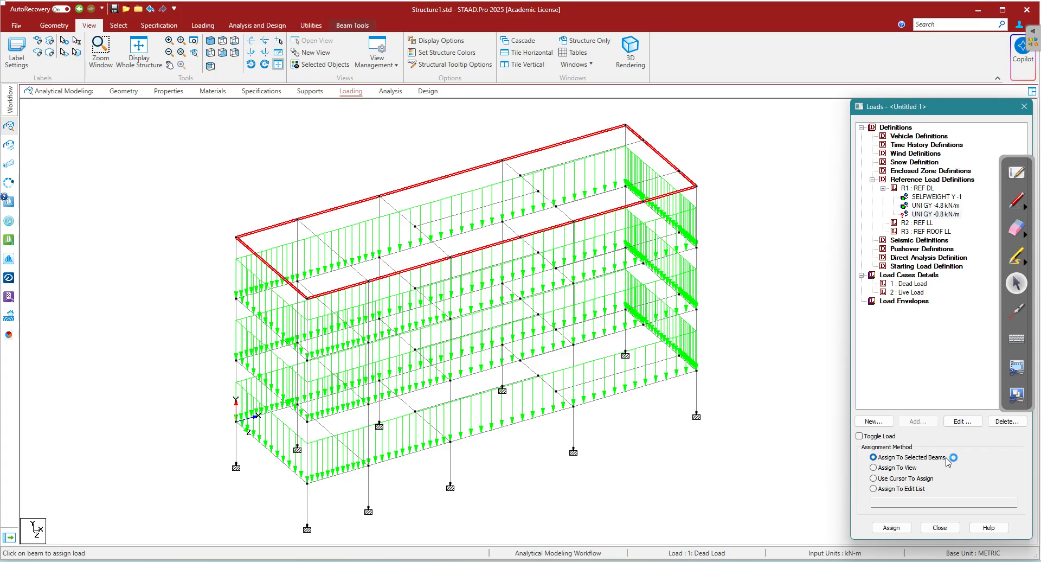
left_click(890, 527)
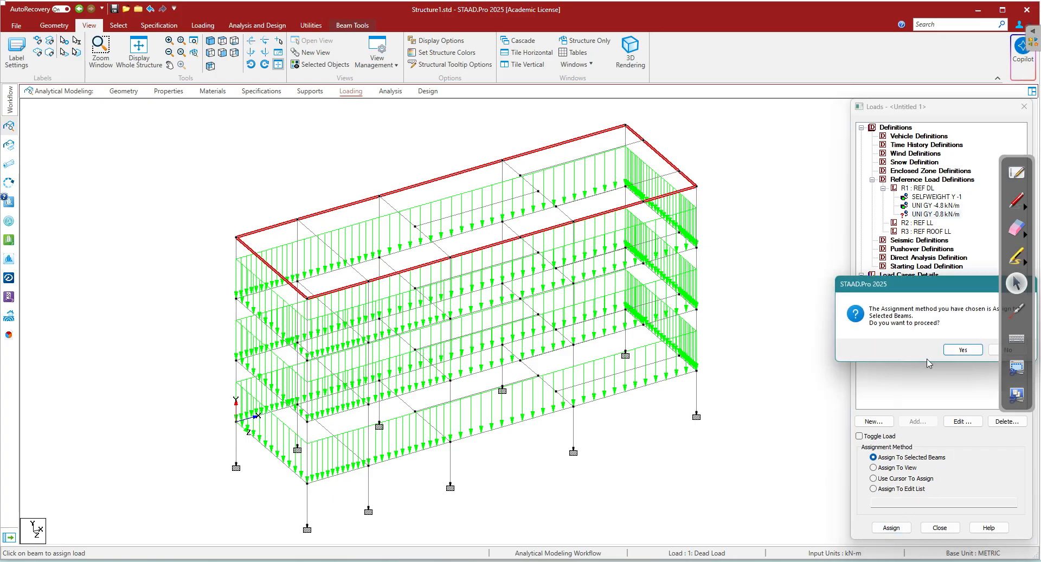
left_click(960, 349)
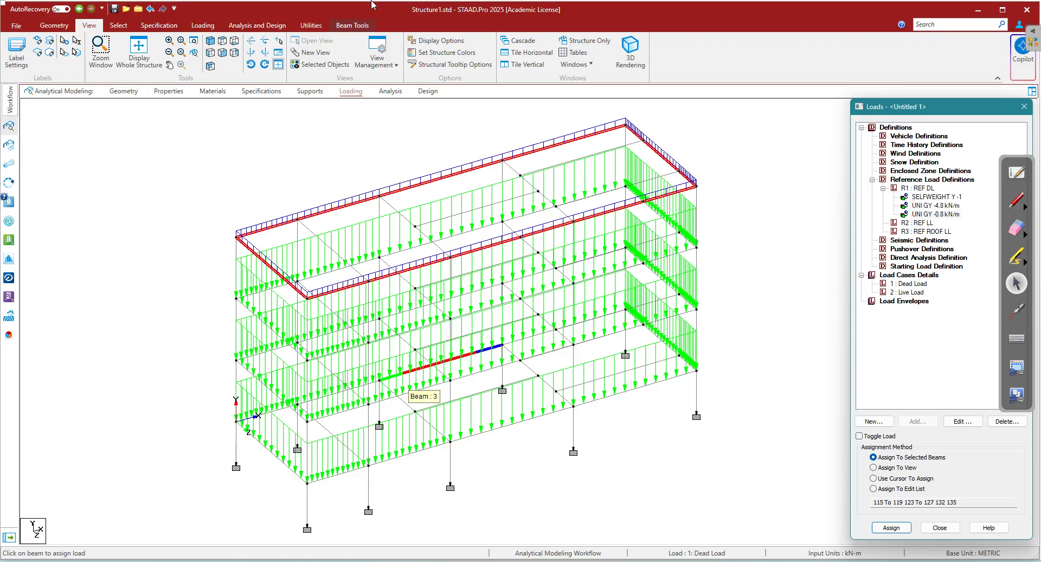
Annotate the view in red pen with arrows at the three lower levels and the label "4.8 kN/m".
left_click(1016, 200)
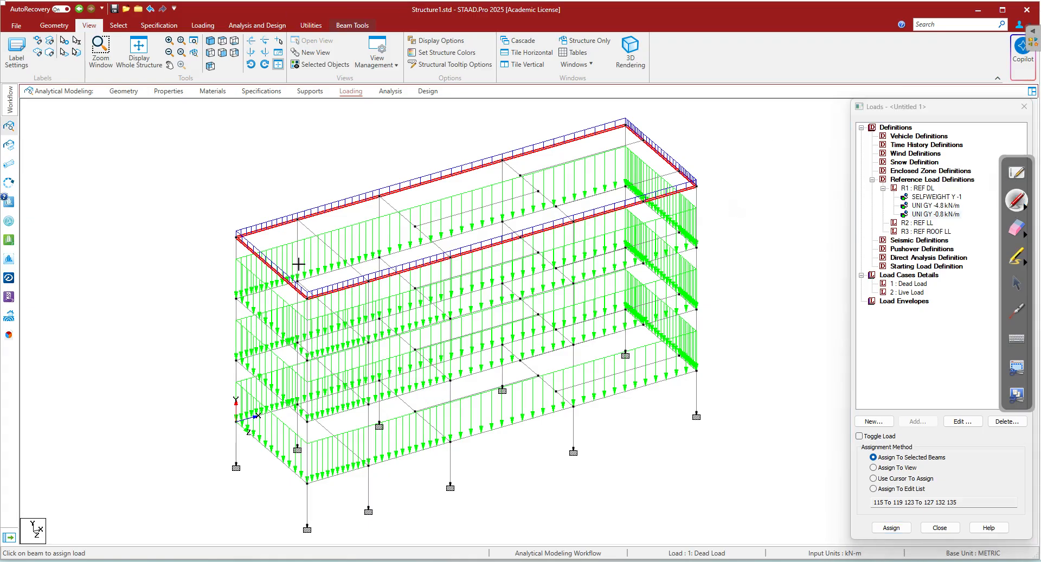
left_click_drag(203, 303, 233, 297)
left_click_drag(202, 371, 237, 358)
left_click(207, 434)
left_click_drag(206, 433, 233, 422)
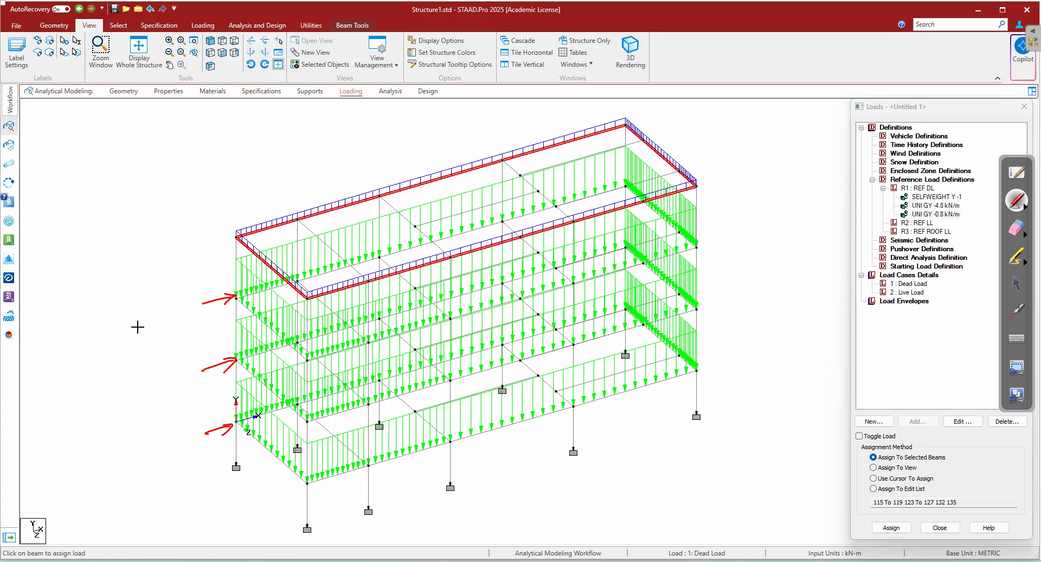
left_click_drag(140, 330, 171, 328)
mouse_move(179, 319)
left_mouse_down()
mouse_move(180, 328)
mouse_move(202, 312)
mouse_move(207, 319)
left_mouse_up()
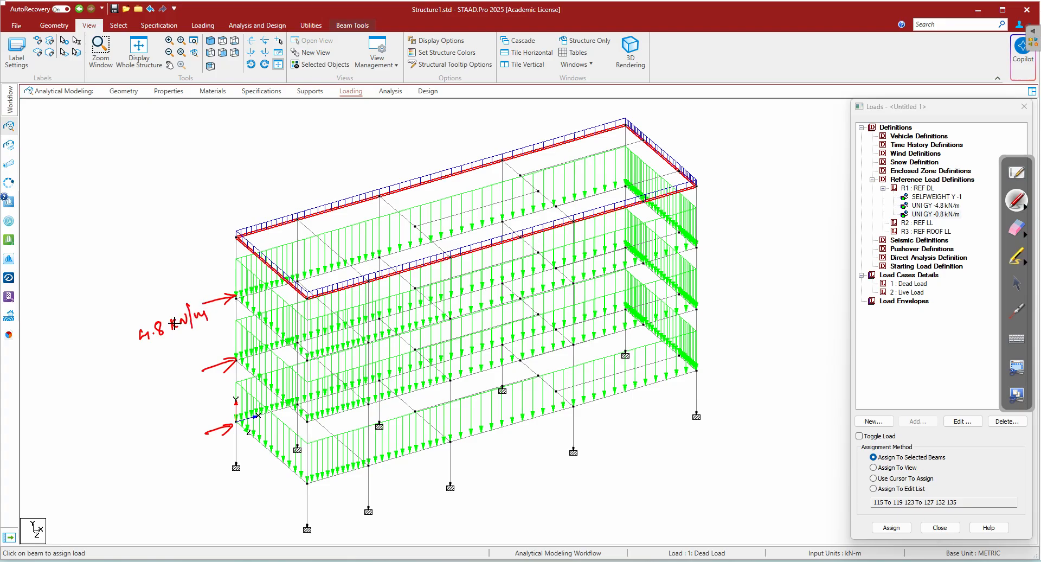
In green pen, mark the roof level with an arrow, "0.8 kN/m" and "Parapet", and draw a bracket beside the three lower levels.
left_click(1026, 207)
left_click(903, 206)
left_click_drag(193, 237, 230, 240)
left_click_drag(143, 222, 173, 215)
left_click(150, 222)
left_click_drag(177, 206, 253, 213)
mouse_move(250, 200)
left_mouse_down()
mouse_move(272, 202)
mouse_move(306, 178)
left_mouse_up()
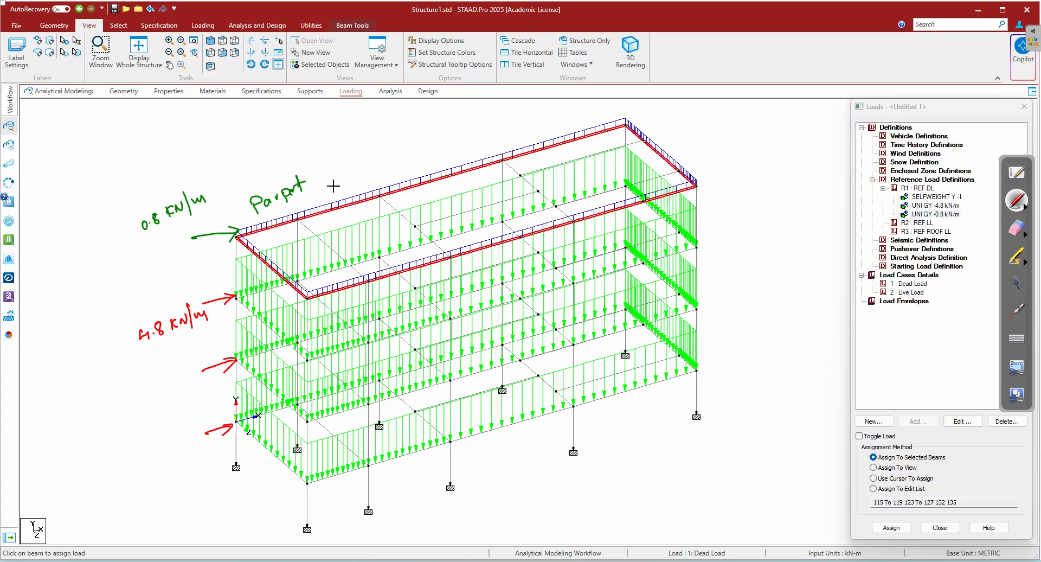
left_click_drag(122, 314, 149, 436)
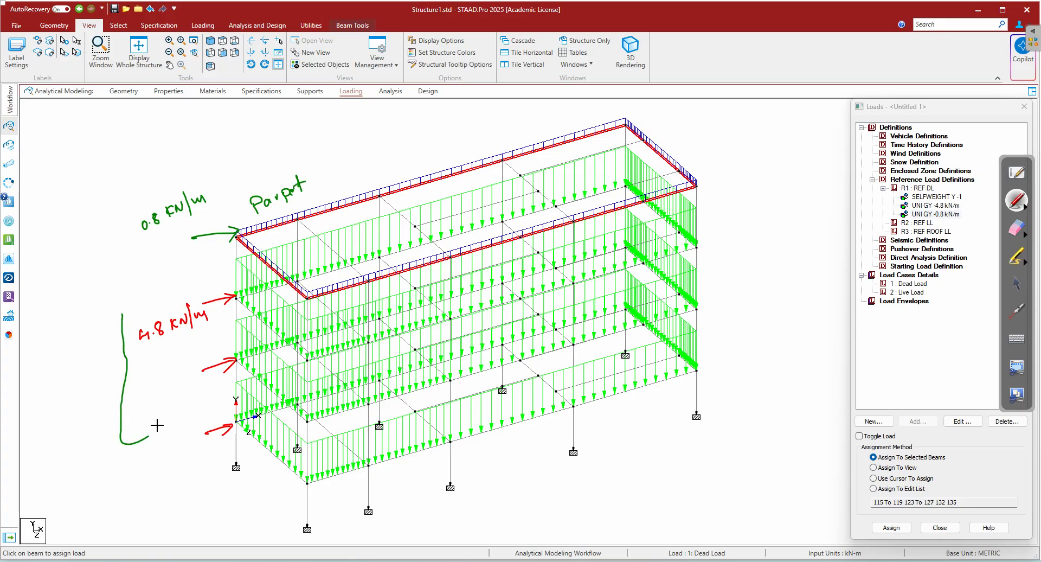
Finish the green handwritten wall label beside the bracket spanning the three lower levels.
left_click_drag(62, 383, 64, 397)
left_click_drag(96, 388, 112, 373)
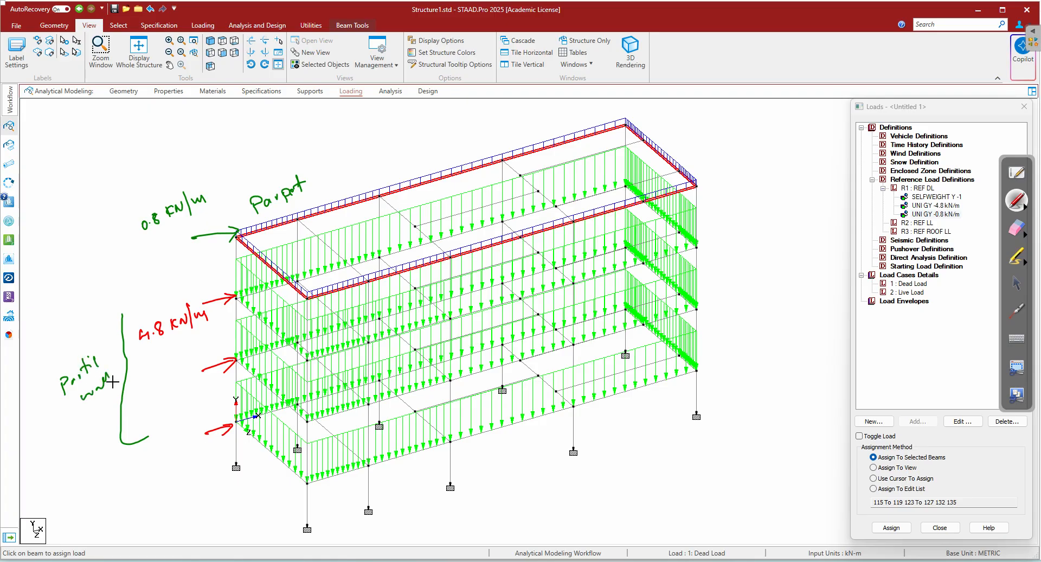
Erase all pen annotations from the model view and deselect the roof periphery beams.
left_click(1017, 228)
mouse_move(320, 320)
left_mouse_down()
mouse_move(112, 330)
mouse_move(160, 195)
mouse_move(212, 239)
mouse_move(225, 460)
mouse_move(195, 479)
left_mouse_up()
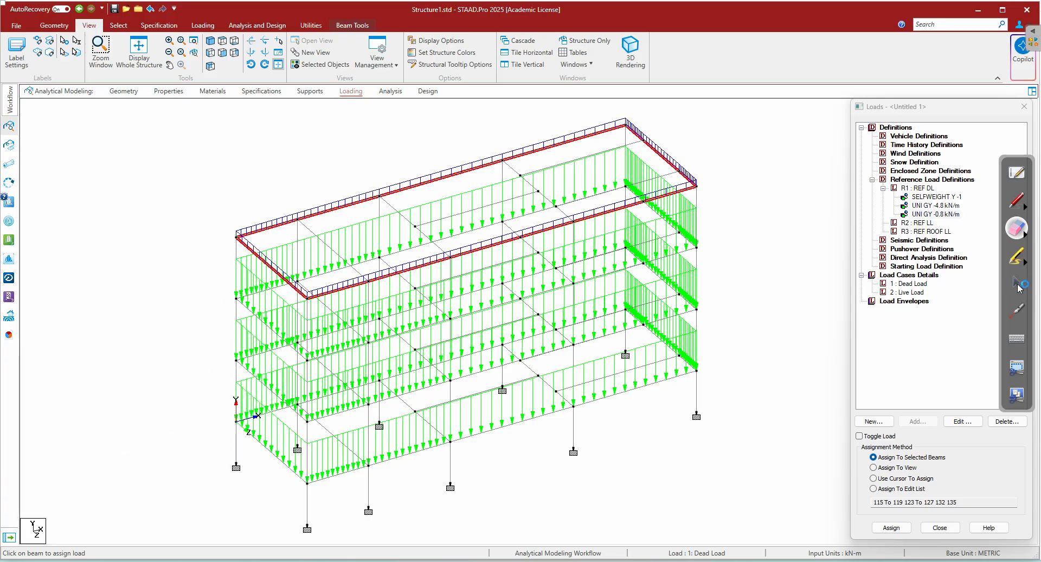
left_click(1017, 282)
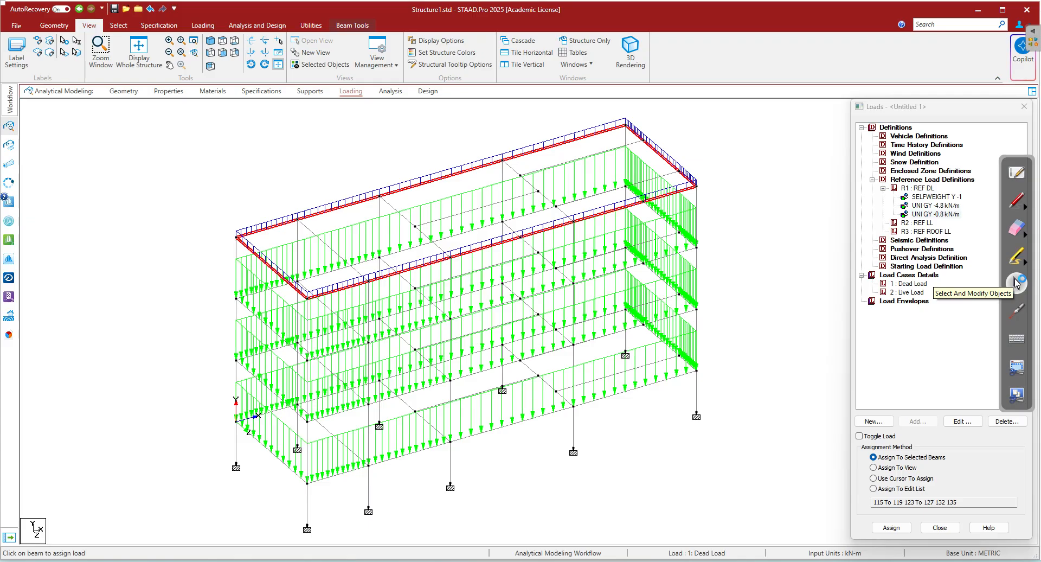
left_click(767, 269)
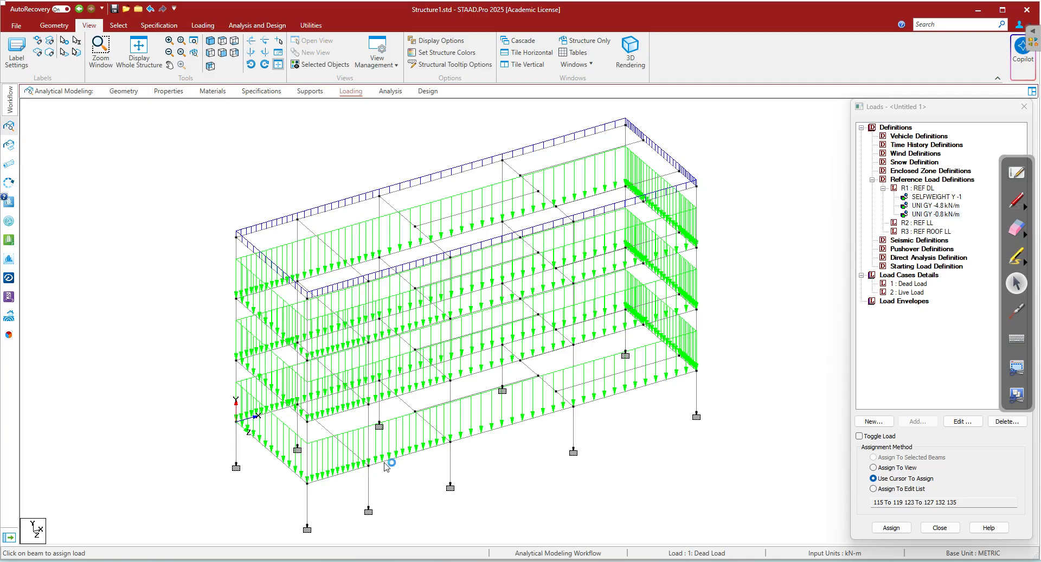
Switch to the OneNote load notes, bracket the parapet wall load calculation in black ink, and label it "line loads".
left_click(325, 561)
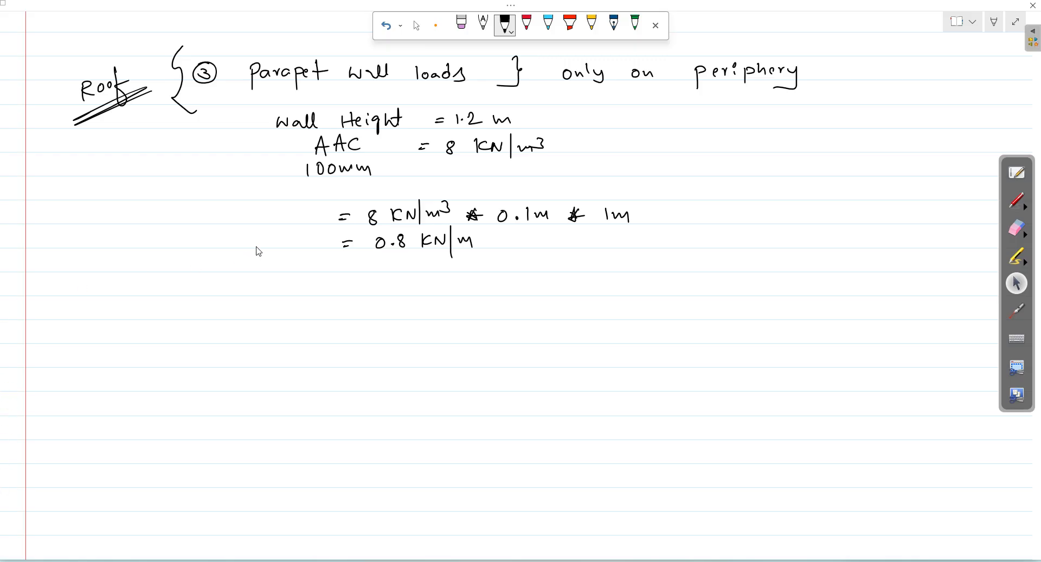
left_click(506, 25)
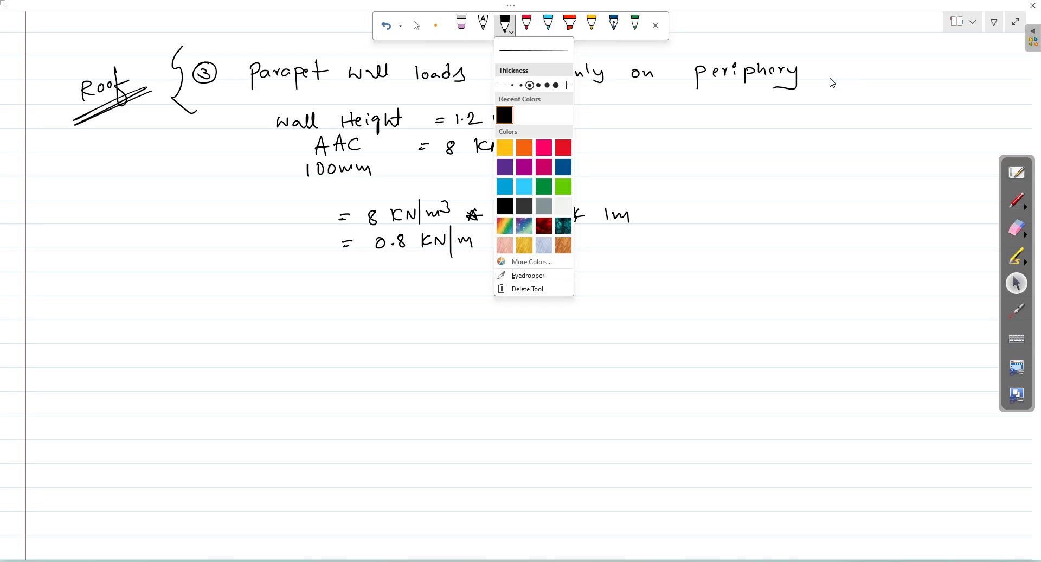
left_click(832, 112)
mouse_move(828, 66)
left_mouse_down()
mouse_move(831, 107)
mouse_move(808, 199)
left_mouse_up()
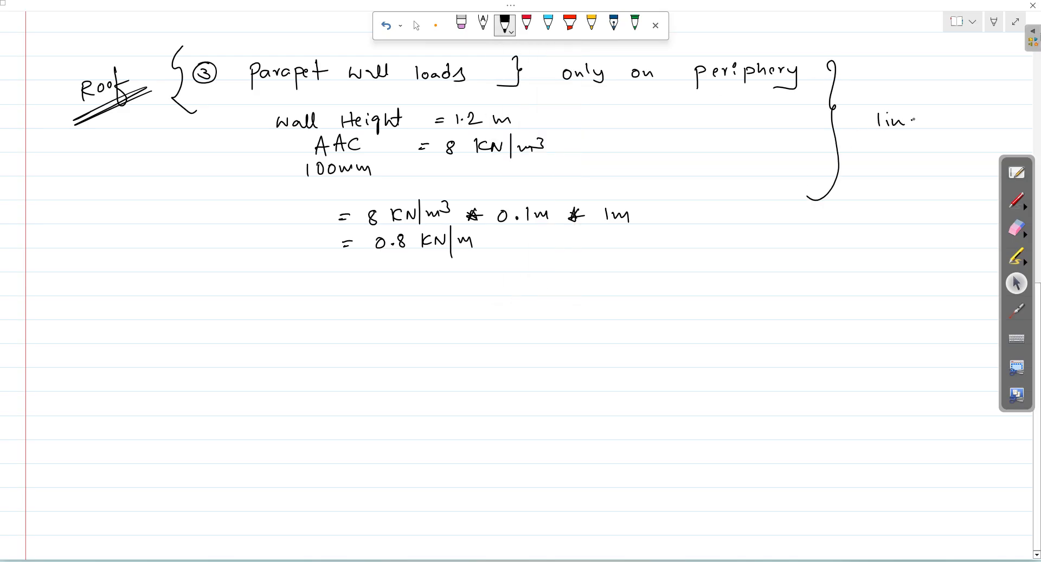
left_click_drag(954, 121, 993, 128)
Bracket the item 2 wall load calculation with the label "line loads" and add a small bracket after "self-weight".
scroll(977, 123, "up", 10)
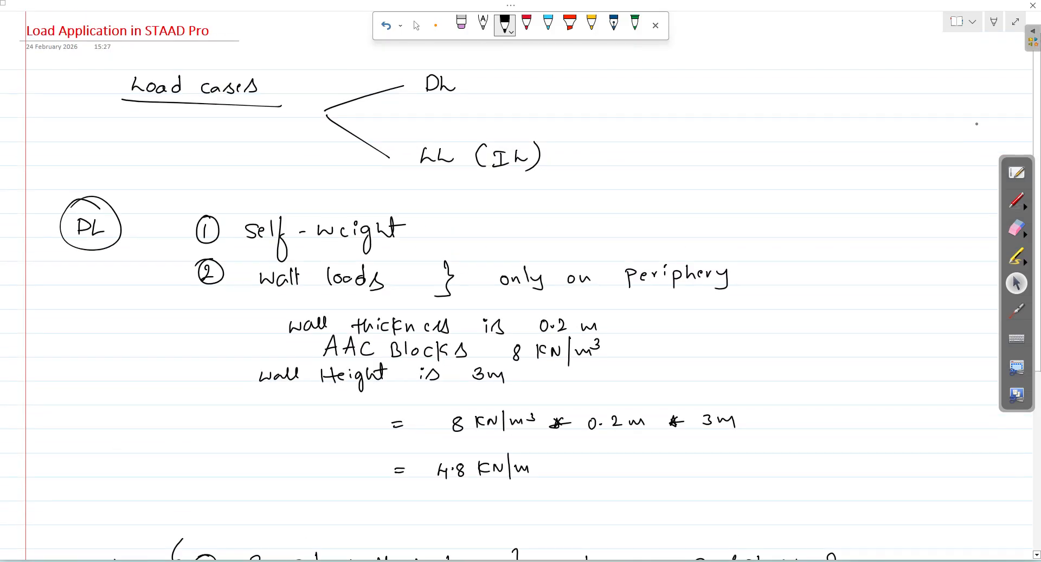
mouse_move(765, 262)
left_mouse_down()
mouse_move(776, 285)
mouse_move(770, 458)
left_mouse_up()
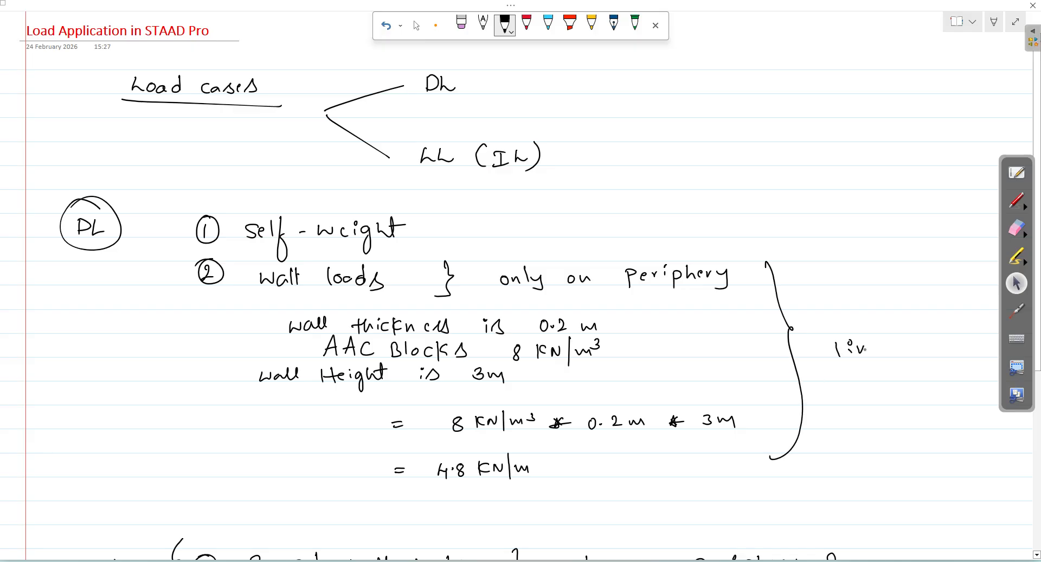
mouse_move(893, 332)
left_mouse_down()
mouse_move(891, 345)
mouse_move(925, 352)
left_mouse_up()
mouse_move(934, 350)
left_mouse_down()
mouse_move(940, 335)
mouse_move(934, 356)
left_mouse_up()
left_click_drag(447, 217, 448, 242)
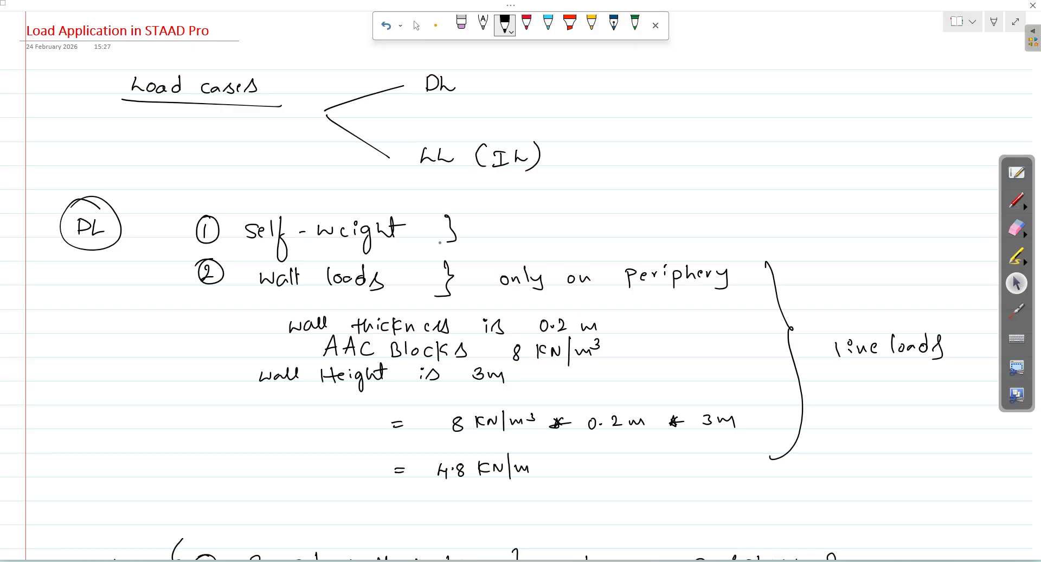
Write a circled item 4 titled "Floor loads" below the parapet wall calculation.
scroll(465, 229, "down", 10)
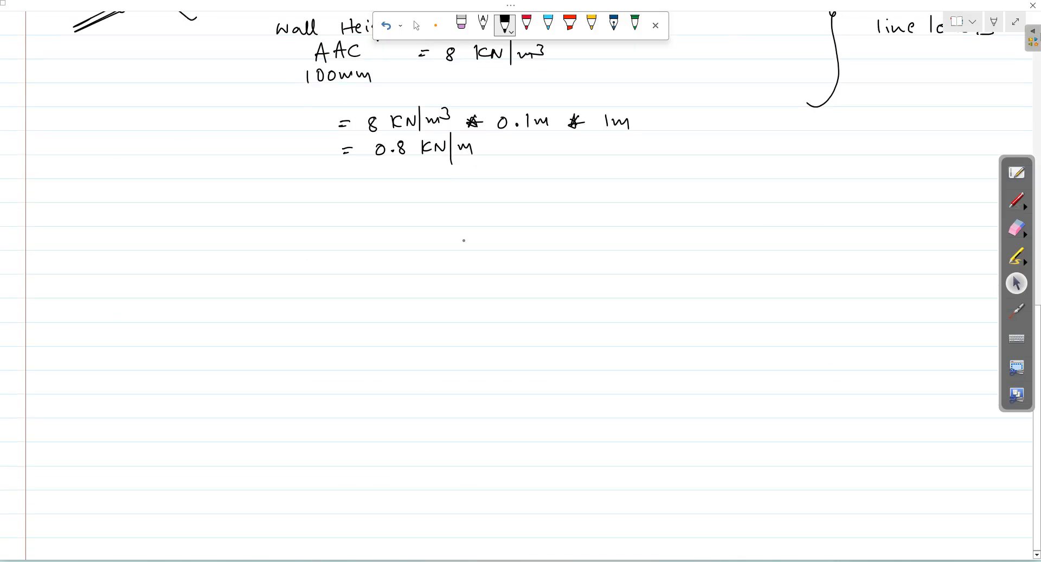
left_click_drag(197, 210, 196, 223)
left_click_drag(187, 201, 205, 198)
left_click_drag(307, 222, 304, 224)
left_click_drag(320, 212, 373, 223)
left_click_drag(388, 213, 413, 218)
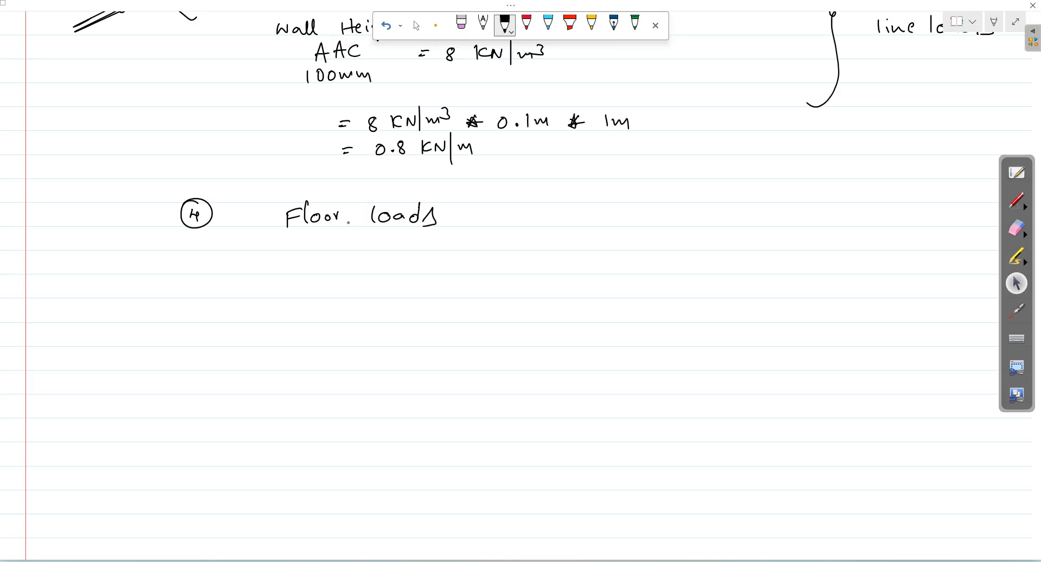
Draw two branches from "Floor loads" and label them "Self-weight" and "Floor Finishes".
mouse_move(470, 226)
left_mouse_down()
mouse_move(529, 208)
mouse_move(498, 244)
mouse_move(535, 267)
left_mouse_up()
mouse_move(577, 211)
left_mouse_down()
mouse_move(565, 222)
mouse_move(603, 232)
left_mouse_up()
left_click_drag(596, 216, 654, 221)
left_click_drag(658, 213, 673, 230)
left_click_drag(709, 197, 706, 220)
left_click_drag(700, 207, 717, 204)
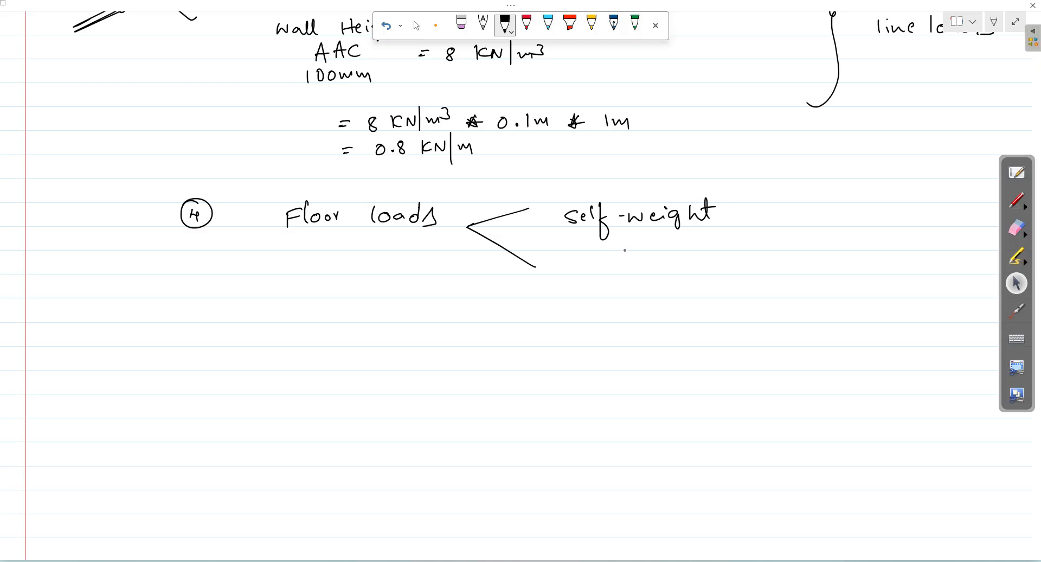
left_click_drag(573, 269, 582, 268)
left_click_drag(591, 255, 590, 273)
left_click_drag(697, 253, 706, 269)
left_click(714, 264)
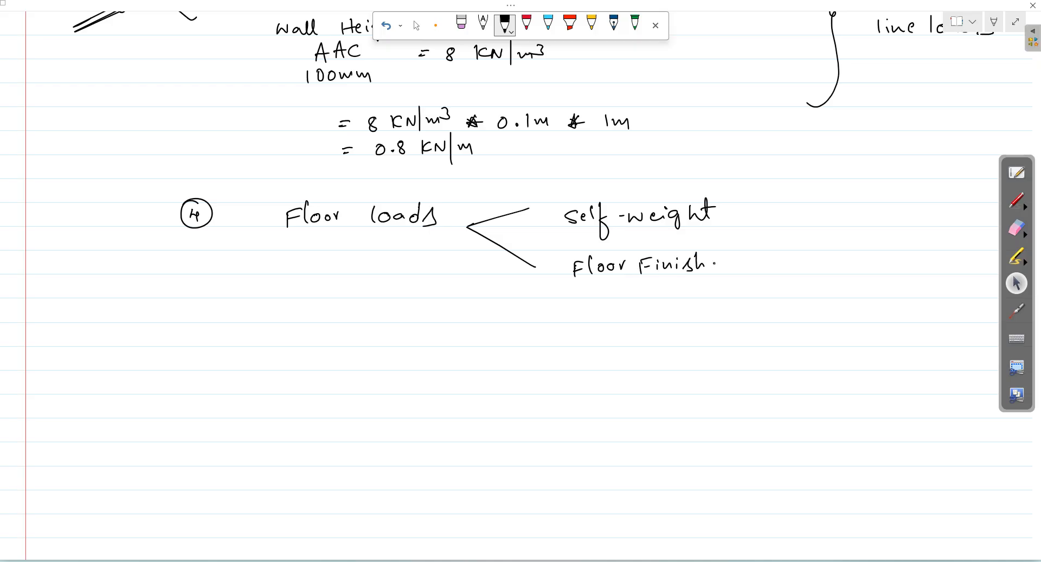
Bracket the self-weight and floor finishes entries together and label them "Dead loads".
mouse_move(784, 197)
left_mouse_down()
mouse_move(793, 220)
mouse_move(778, 266)
left_mouse_up()
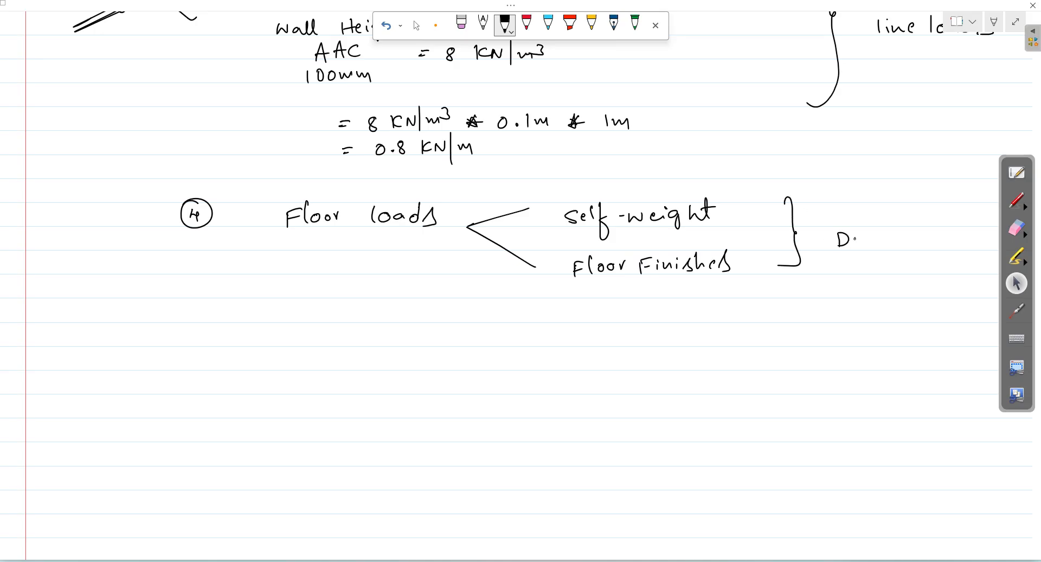
left_click_drag(869, 238, 909, 244)
left_click(386, 26)
left_click_drag(908, 227, 909, 241)
left_click_drag(918, 232, 917, 233)
left_click_drag(944, 232, 946, 239)
left_click_drag(950, 232, 961, 239)
Add a third branch from "Floor loads" labelled "live loads".
left_click_drag(467, 228, 512, 313)
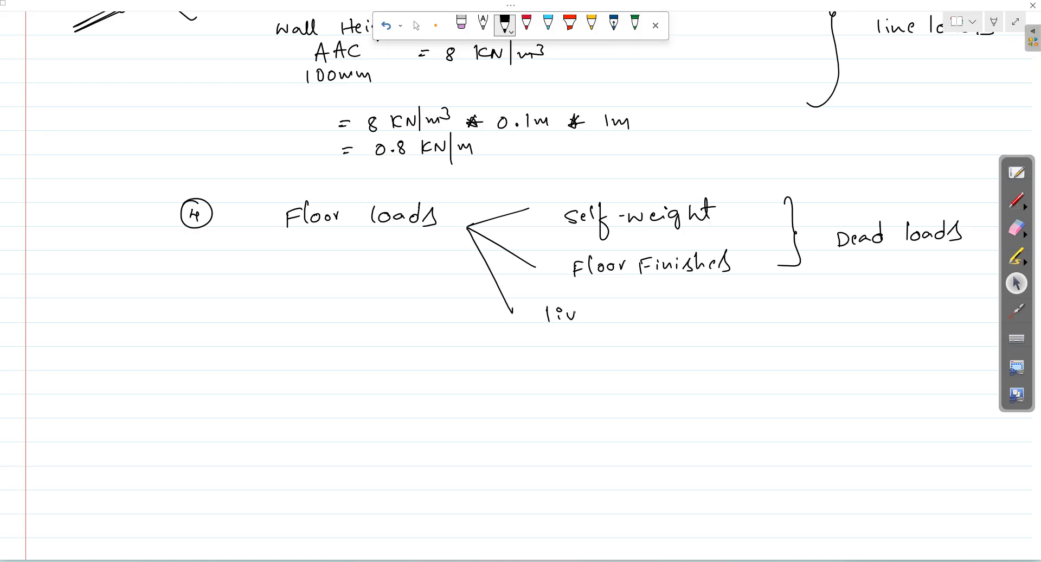
left_click_drag(616, 313, 618, 309)
left_click_drag(629, 311, 652, 321)
Circle the floor "Self-weight" entry and draw an arrow from it to the new note "chequered plates".
mouse_move(729, 186)
left_mouse_down()
mouse_move(586, 175)
mouse_move(562, 239)
mouse_move(722, 222)
mouse_move(713, 181)
left_mouse_up()
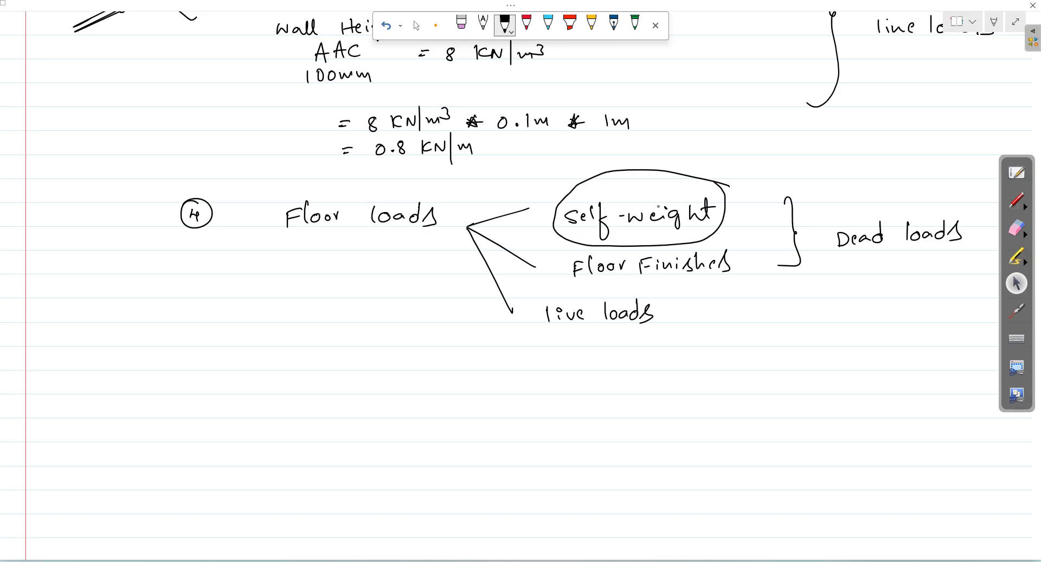
mouse_move(557, 231)
left_mouse_down()
mouse_move(458, 308)
mouse_move(425, 392)
mouse_move(549, 383)
left_mouse_up()
left_click_drag(548, 367, 549, 377)
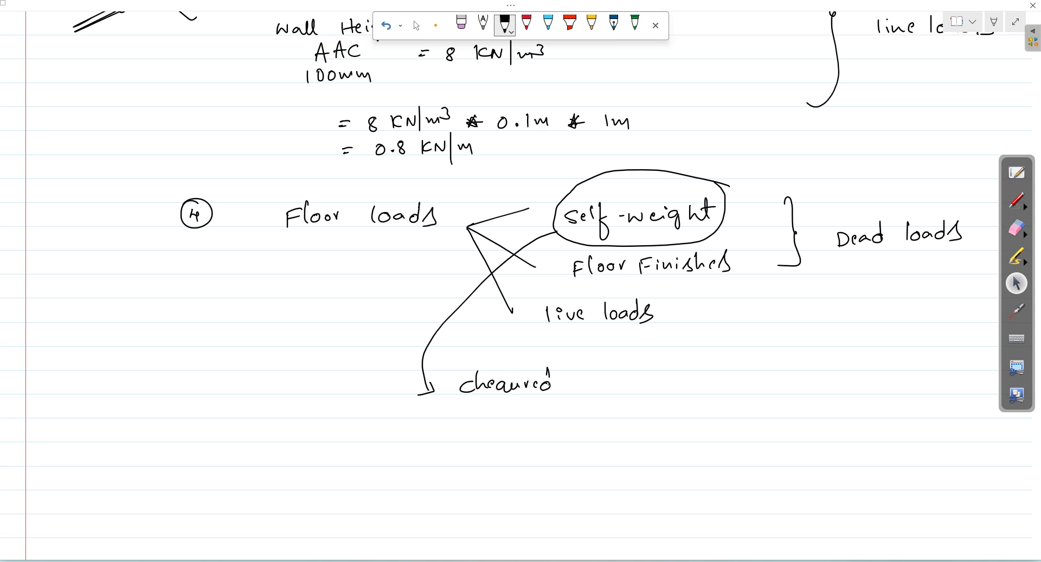
left_click_drag(609, 388, 616, 390)
mouse_move(623, 368)
left_mouse_down()
mouse_move(625, 390)
mouse_move(638, 386)
left_mouse_up()
left_click_drag(640, 386, 649, 388)
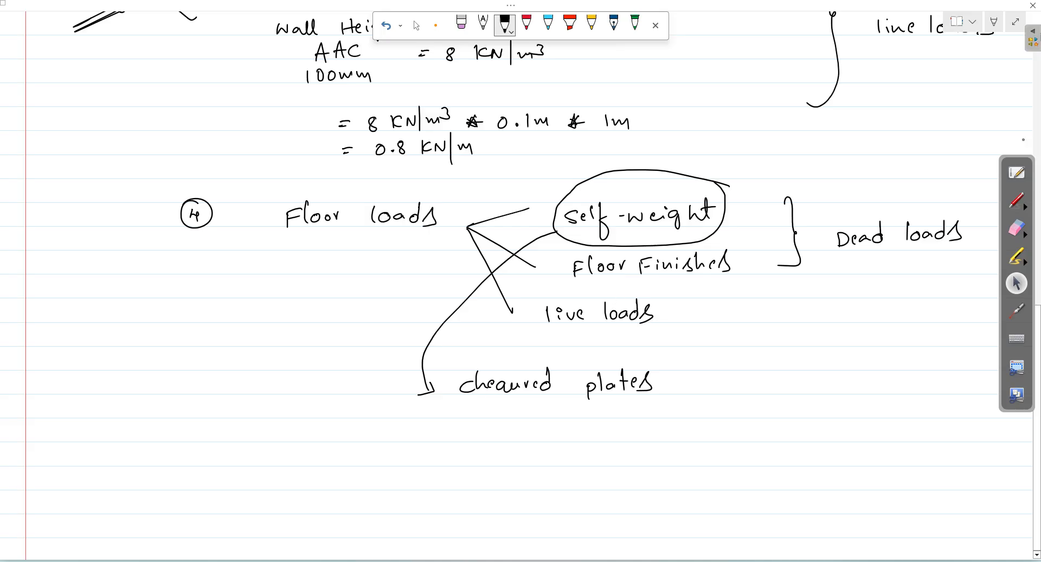
Examine the chequered plate and concrete finish area load calculations on the Load Calculations (Dead Load and Live Load) page.
left_click(1016, 22)
left_click_drag(1017, 158, 1013, 238)
left_click(1017, 209)
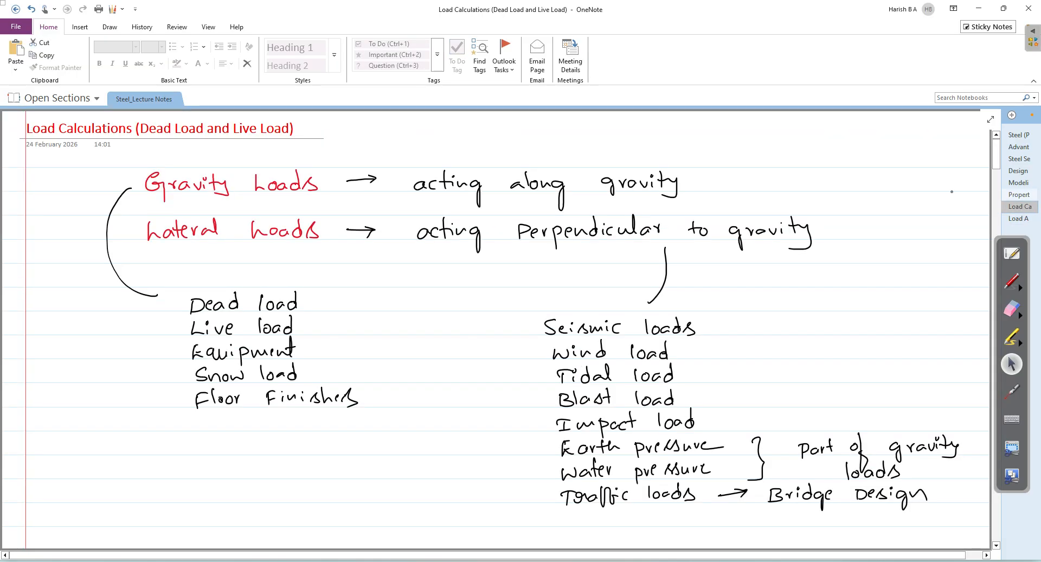
scroll(952, 191, "down", 20)
scroll(707, 240, "down", 20)
scroll(705, 235, "up", 6)
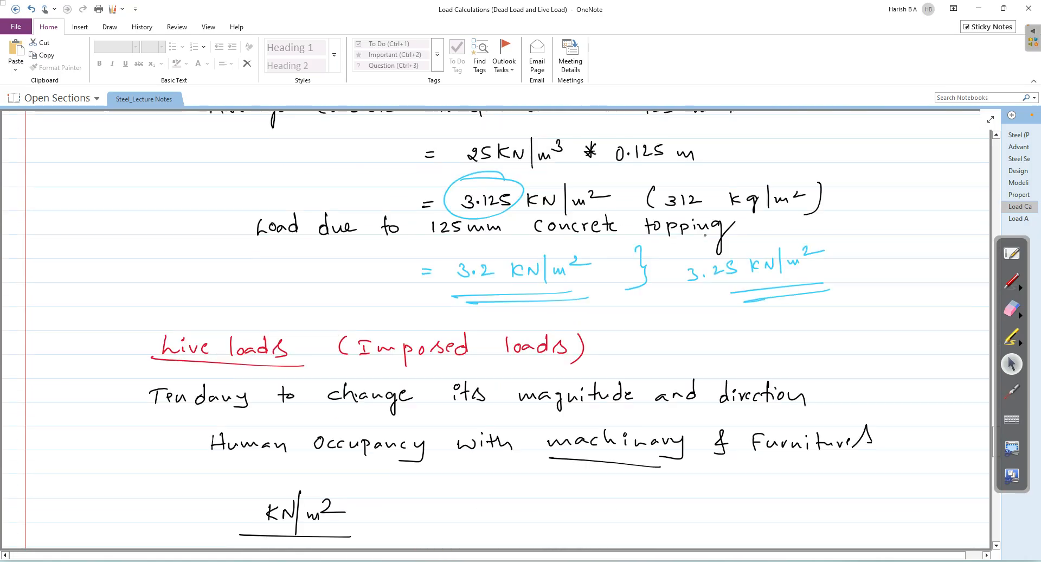
scroll(705, 235, "up", 15)
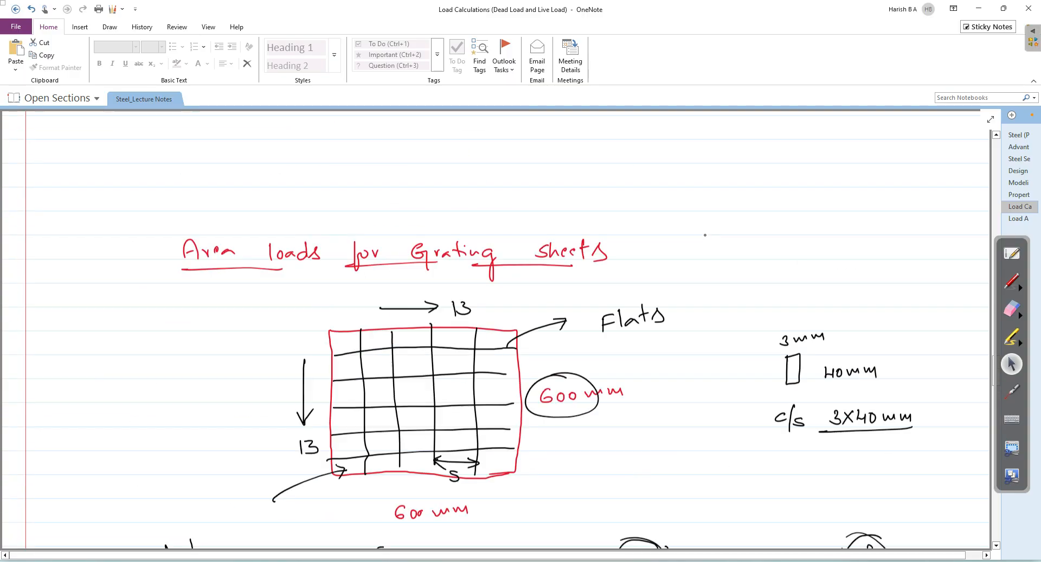
scroll(705, 235, "down", 10)
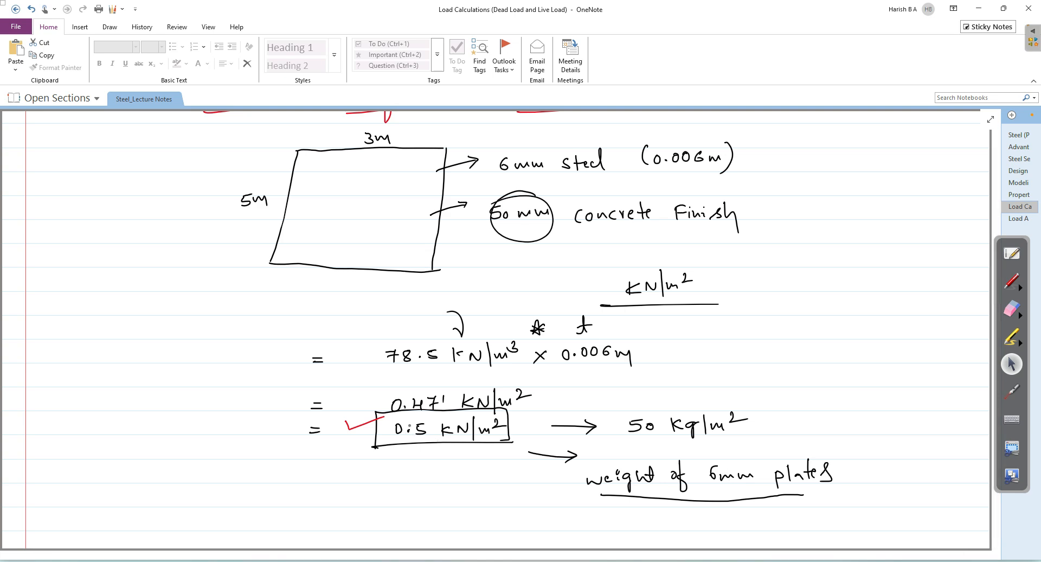
scroll(387, 415, "down", 8)
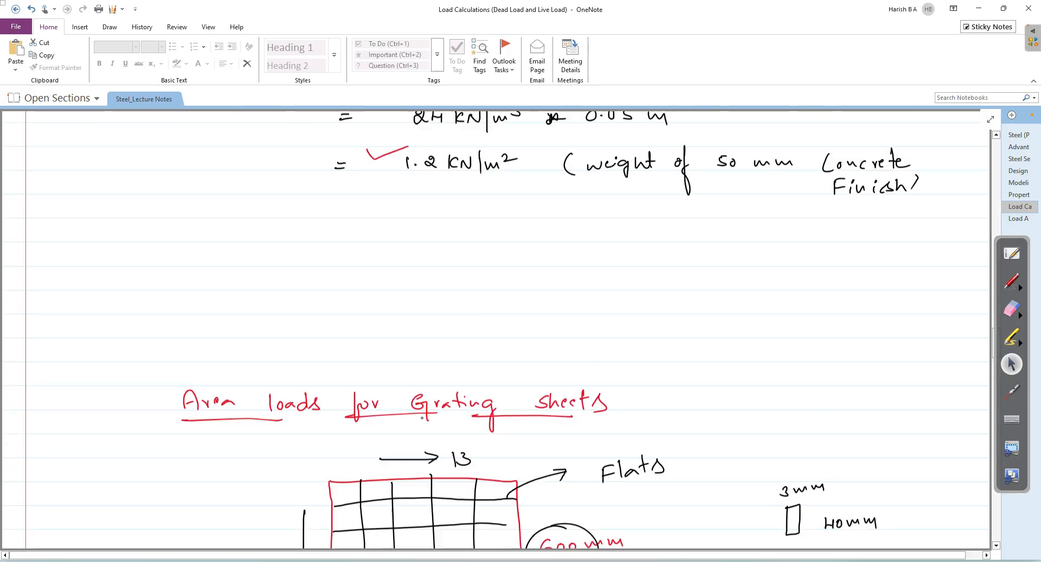
scroll(448, 400, "up", 8)
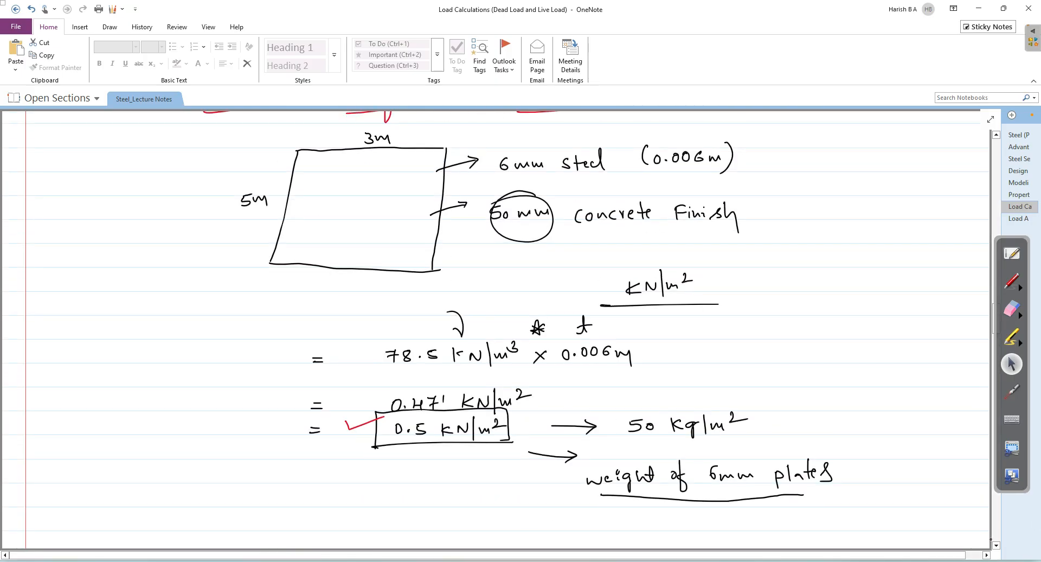
left_click(997, 546)
left_click(997, 547)
left_click(997, 546)
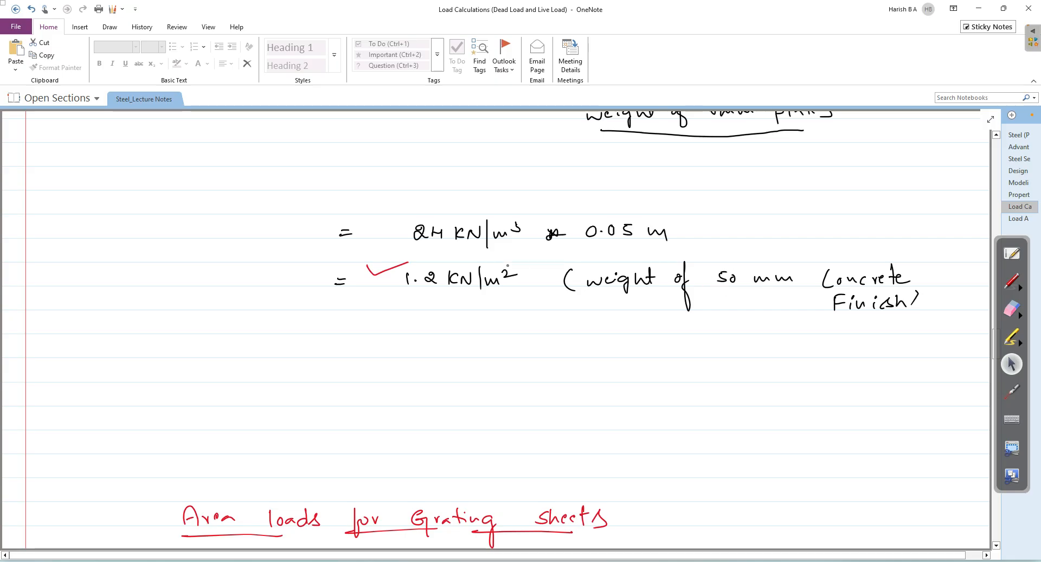
scroll(405, 292, "up", 8)
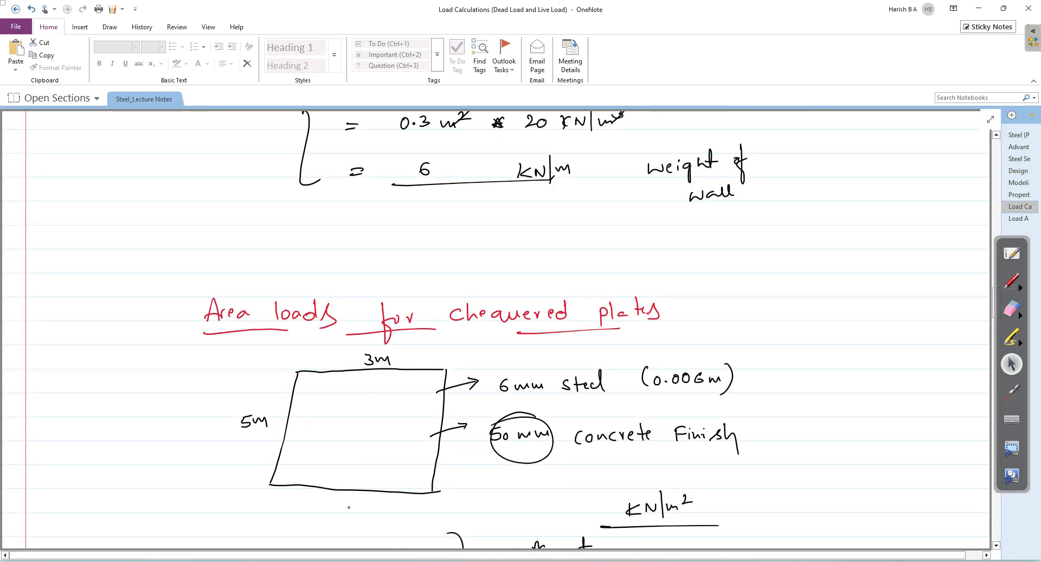
mouse_move(337, 560)
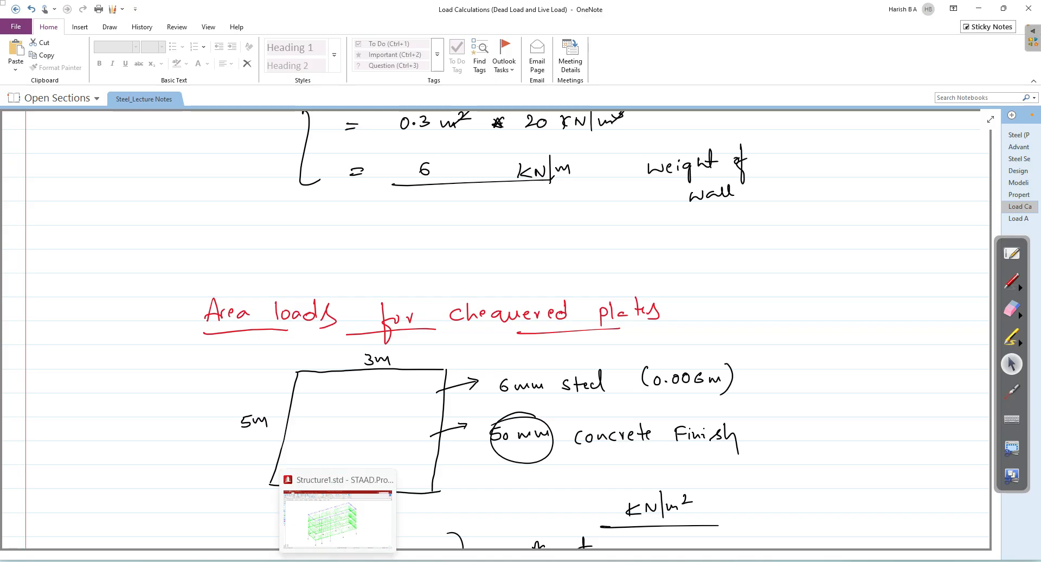
Write "0.5 kN/m²" under "chequered plates" on the Load Application in STAAD Pro page and underline it.
left_click(1018, 218)
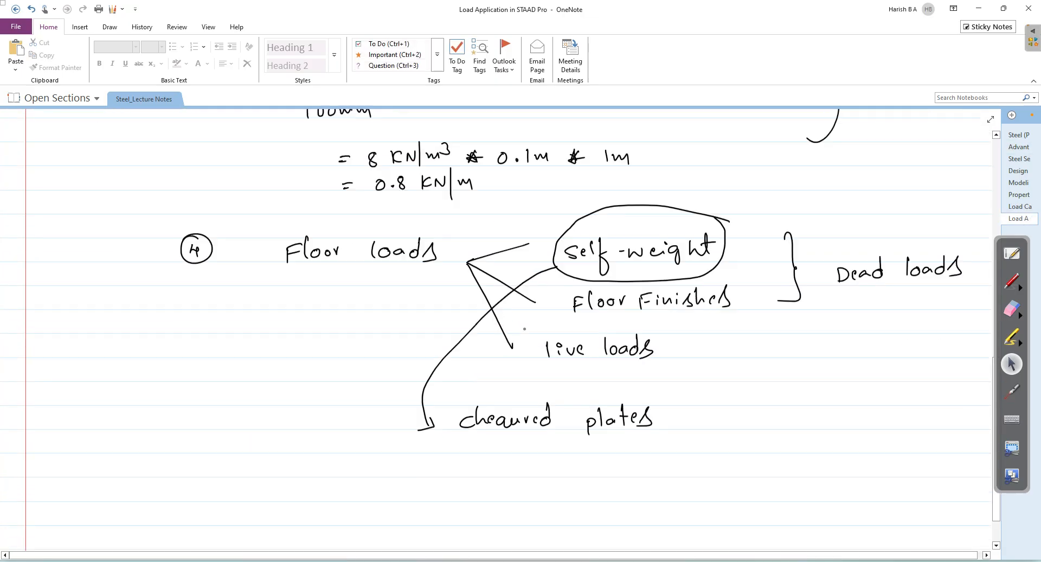
left_click(990, 119)
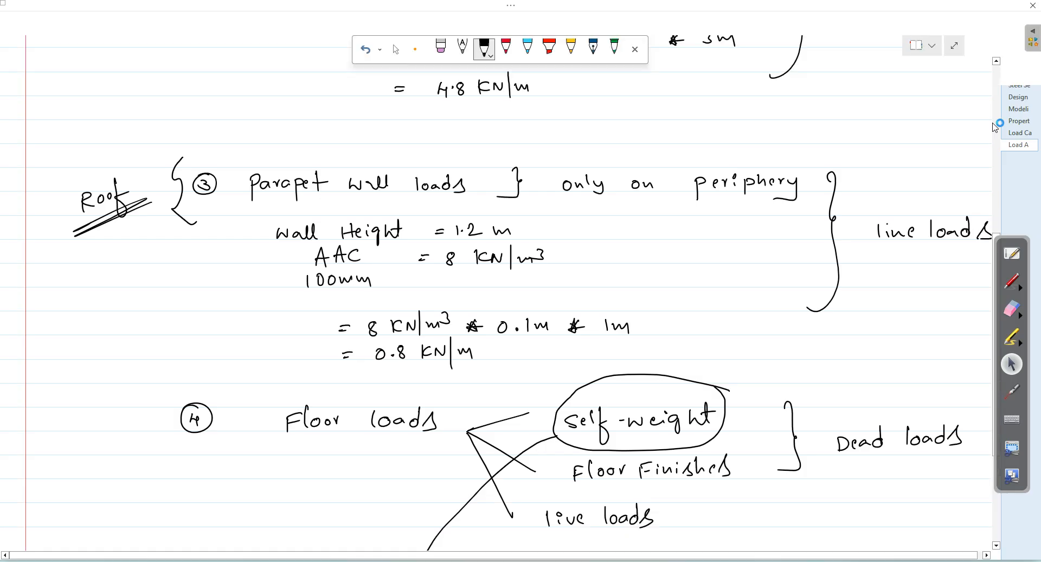
scroll(992, 130, "down", 10)
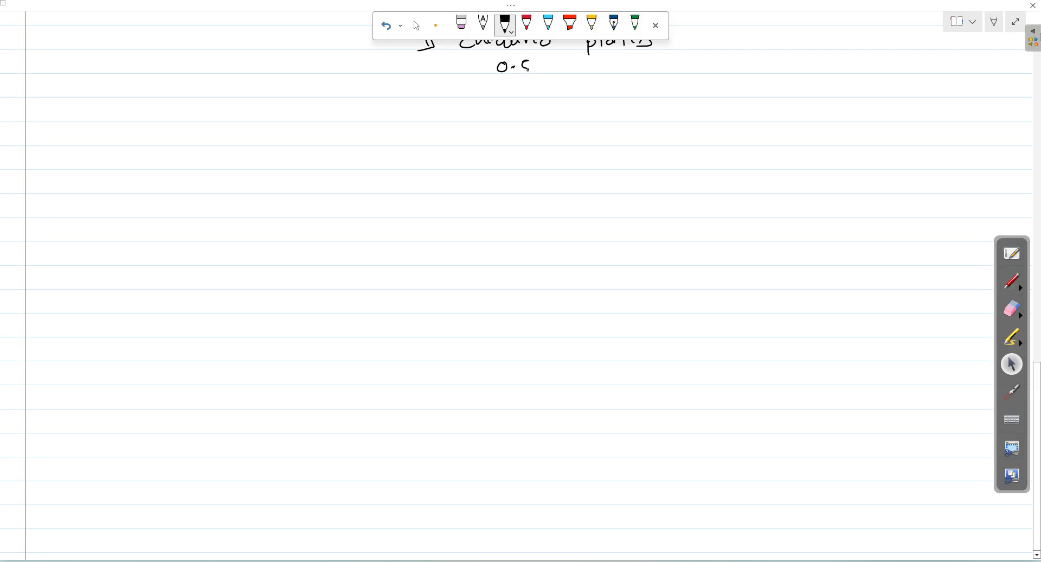
left_click_drag(555, 64, 557, 72)
left_click_drag(560, 63, 576, 77)
left_click_drag(585, 64, 587, 69)
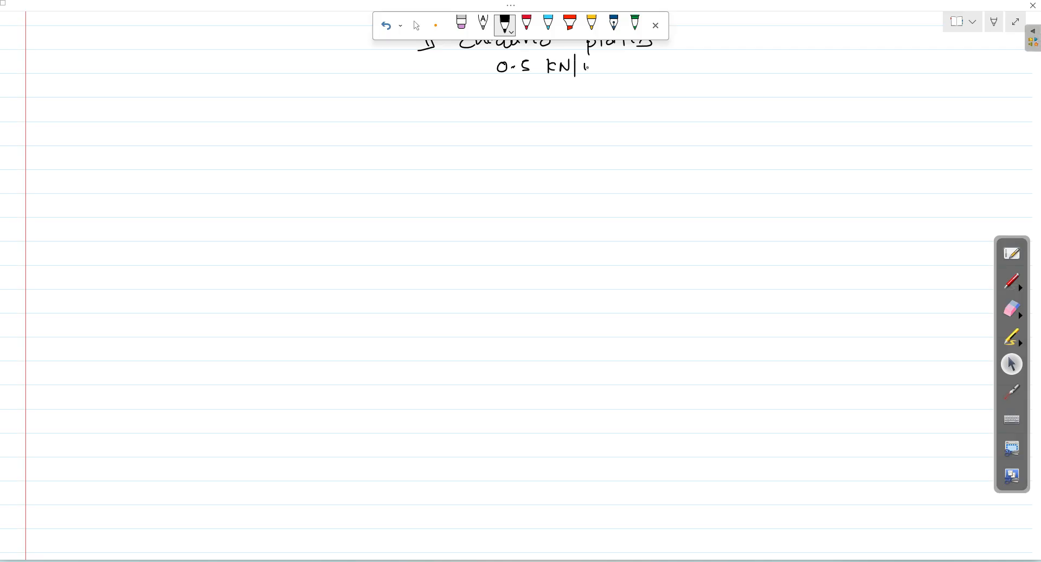
left_click_drag(466, 79, 659, 76)
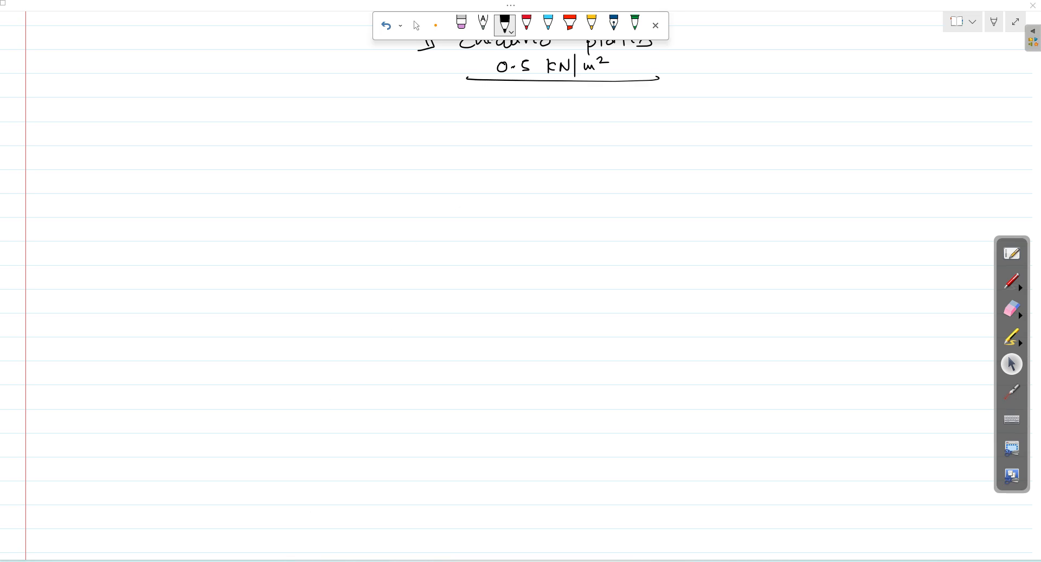
Return to STAAD.Pro and start a floor load item under R1: REF DL with a Global Y pressure of -0.5 kN/m2.
left_click(1033, 6)
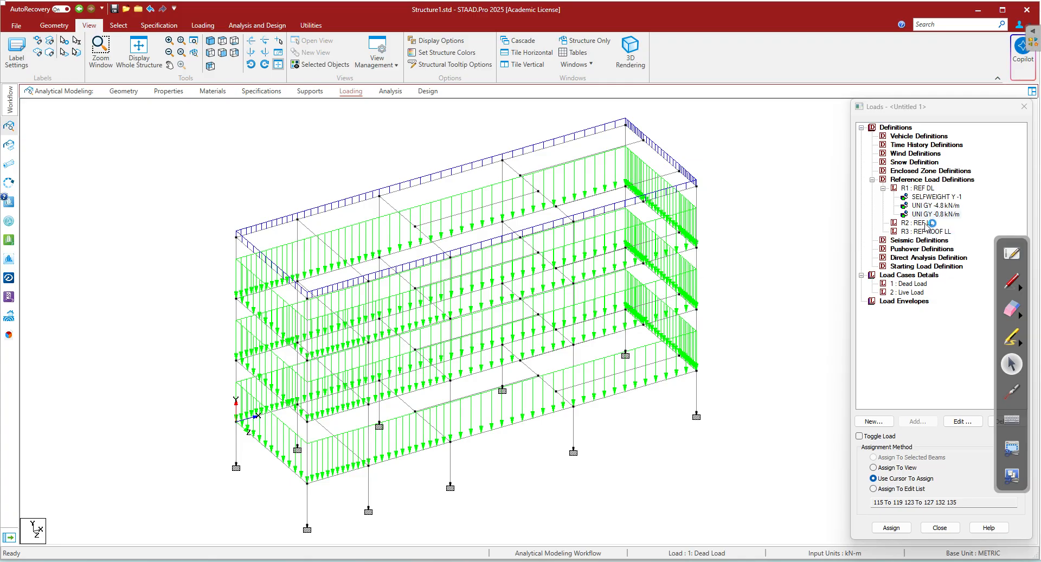
left_click(930, 190)
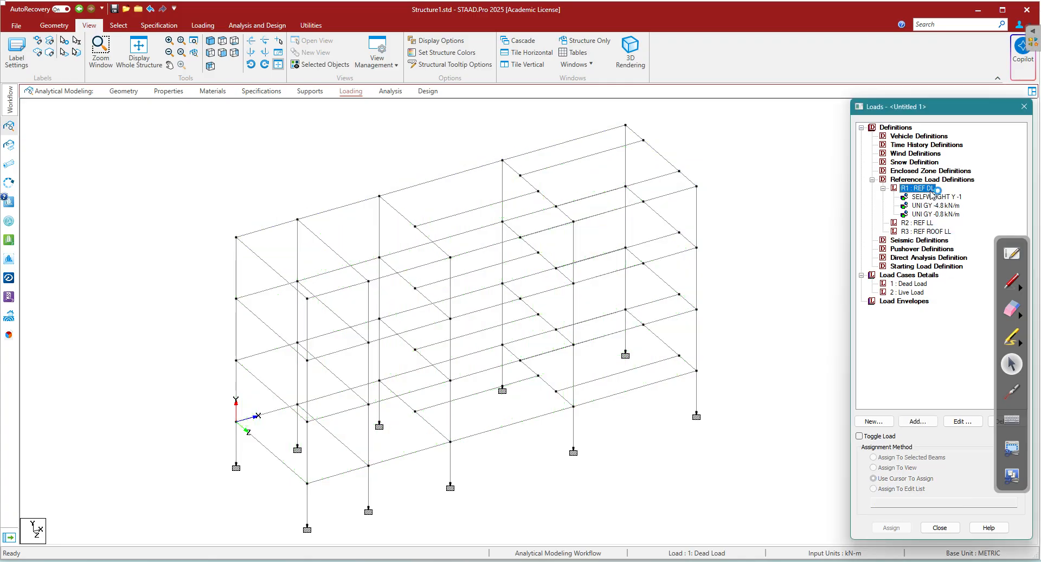
left_click(917, 420)
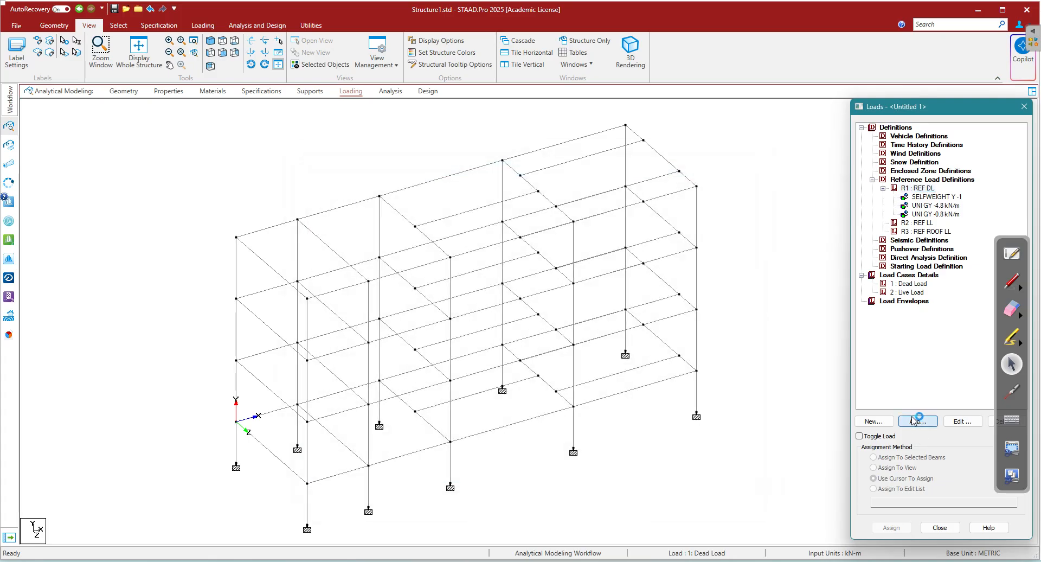
left_click(328, 223)
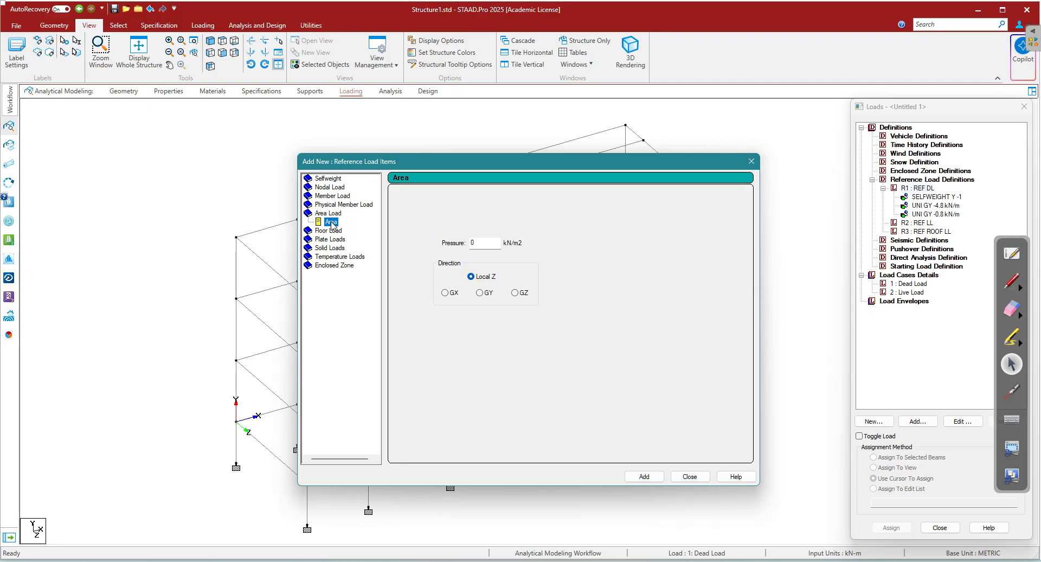
left_click(333, 232)
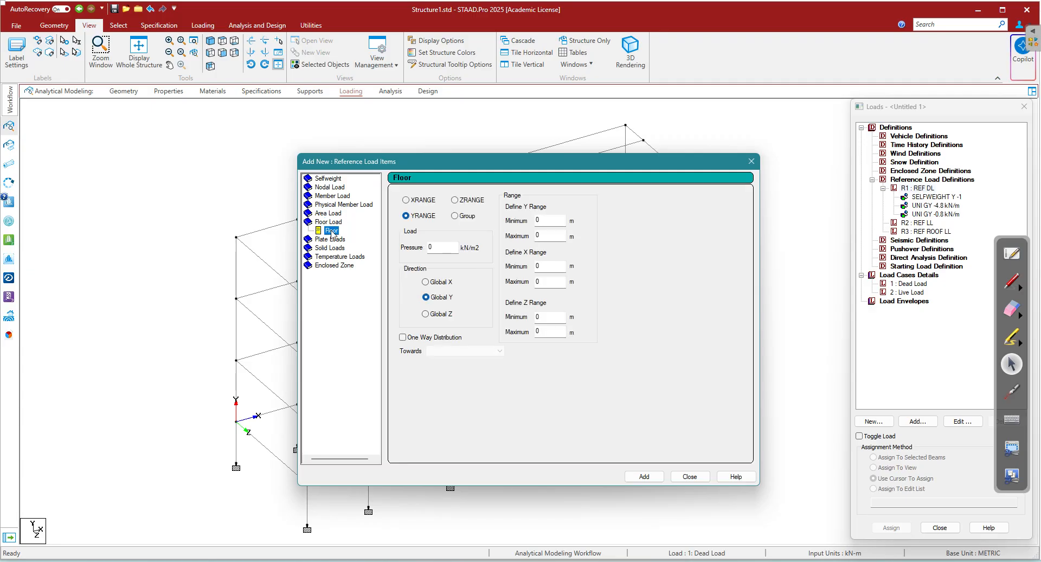
double_click(451, 245)
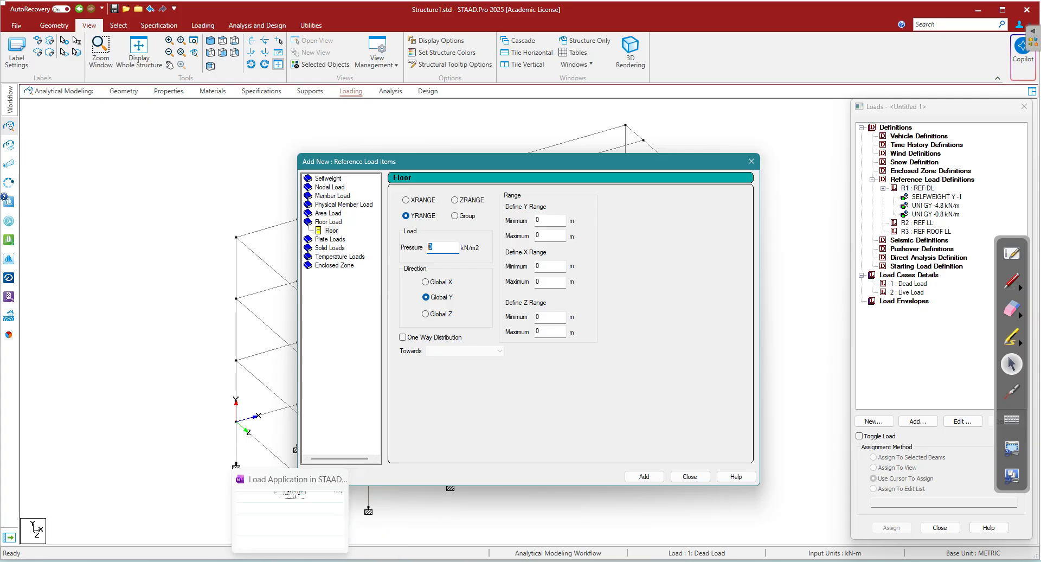
left_click(293, 561)
key("alt+Tab")
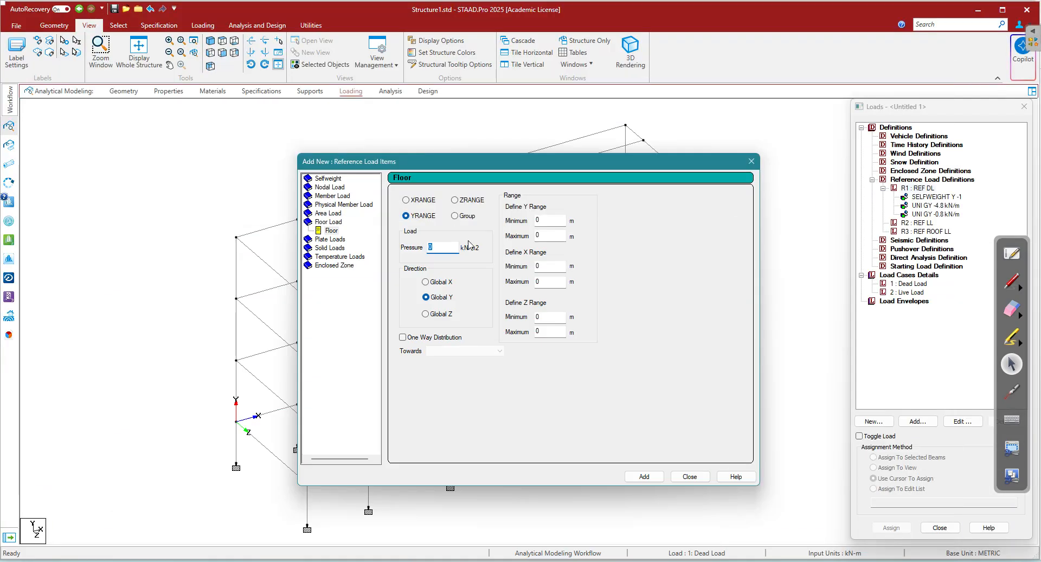
type("-0.5")
left_click_drag(529, 165, 586, 163)
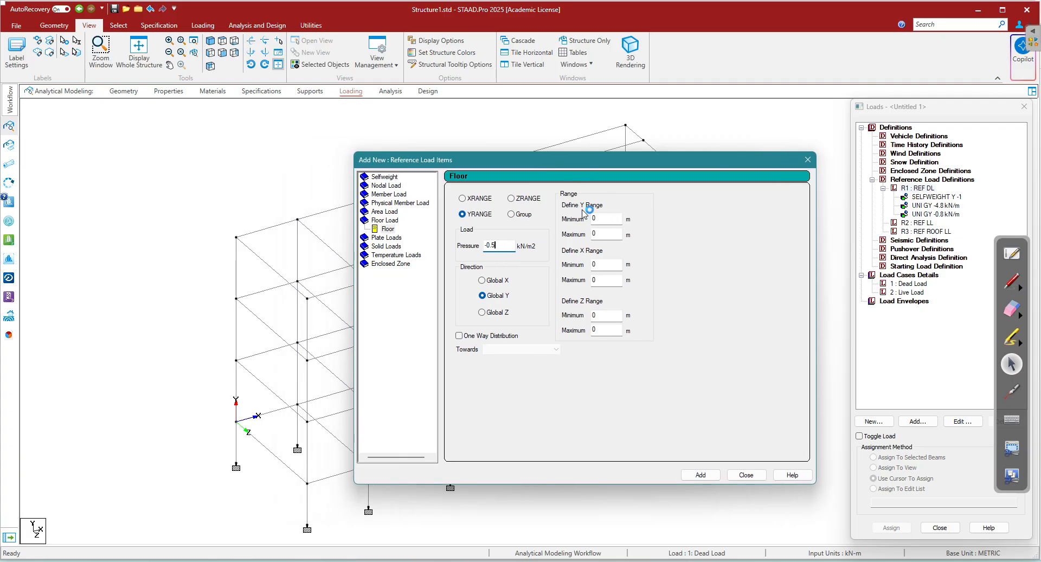
Annotate the floor levels beside the frame with green dots and the labels Y=0, 3, 6 and Y=9.
left_click(1011, 281)
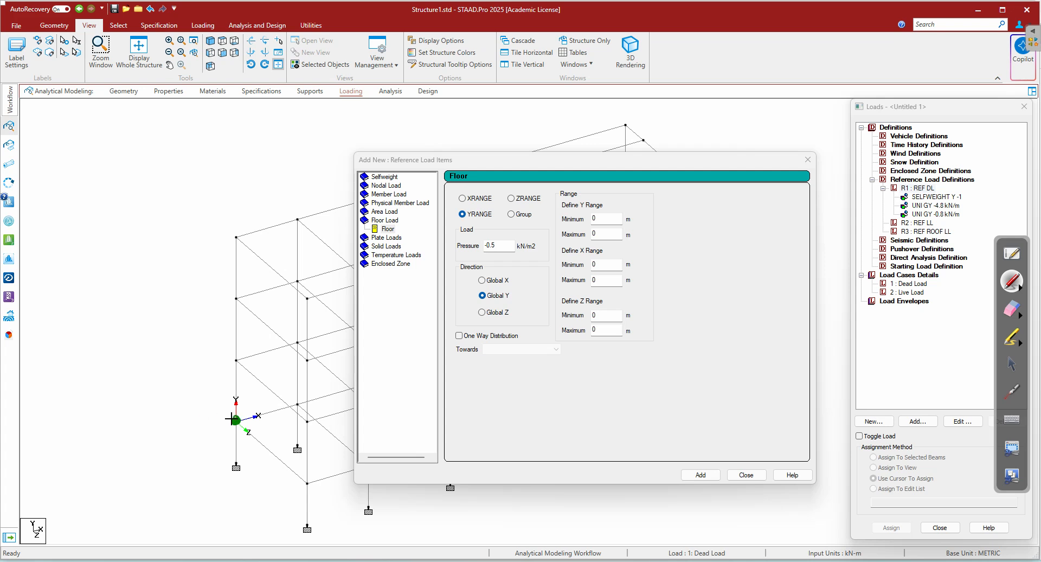
mouse_move(240, 231)
left_mouse_down()
mouse_move(234, 237)
mouse_move(241, 233)
left_mouse_up()
left_click_drag(167, 417, 173, 426)
mouse_move(181, 416)
left_mouse_down()
mouse_move(172, 436)
mouse_move(187, 421)
left_mouse_up()
left_click_drag(182, 427, 199, 417)
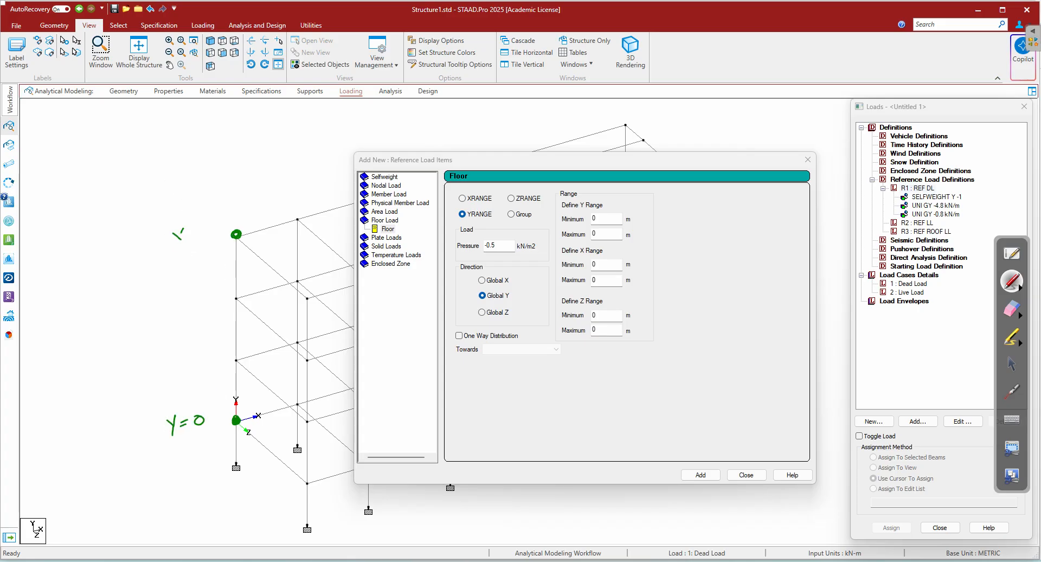
left_click_drag(187, 239, 197, 237)
left_click_drag(214, 223, 213, 239)
left_click_drag(215, 360, 215, 370)
left_click_drag(234, 295, 212, 297)
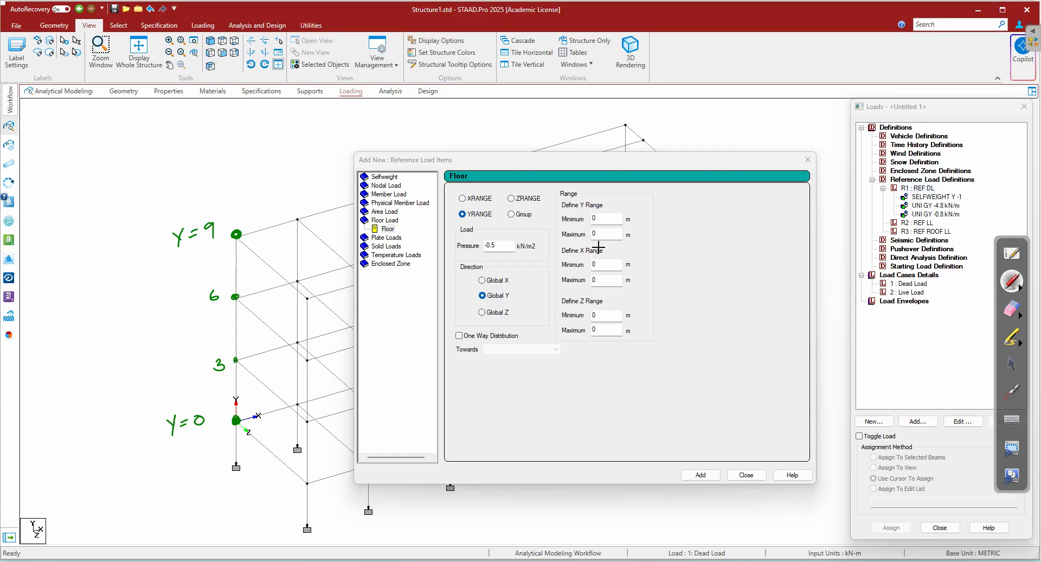
Set the floor load's Y range from 0 to 9 m, add it to R1: REF DL and display it on the model.
left_click(1012, 364)
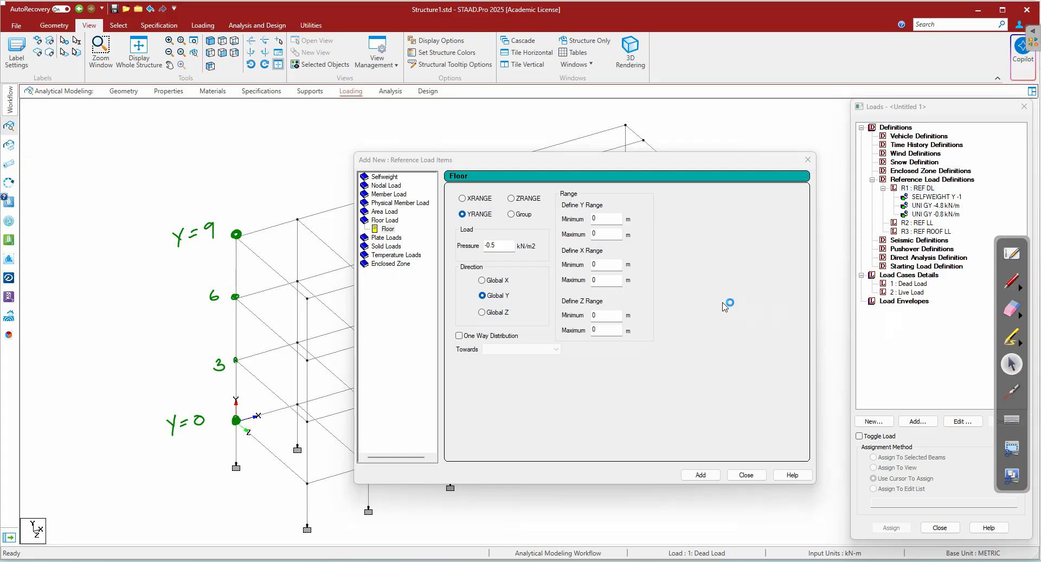
left_click(599, 217)
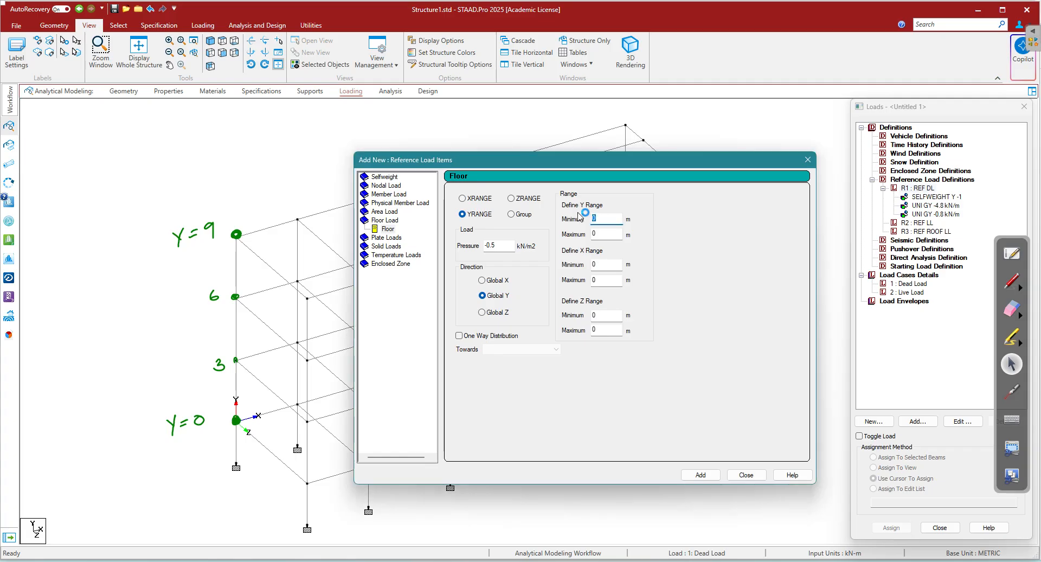
type("0")
left_click(608, 234)
type("9")
left_click(714, 475)
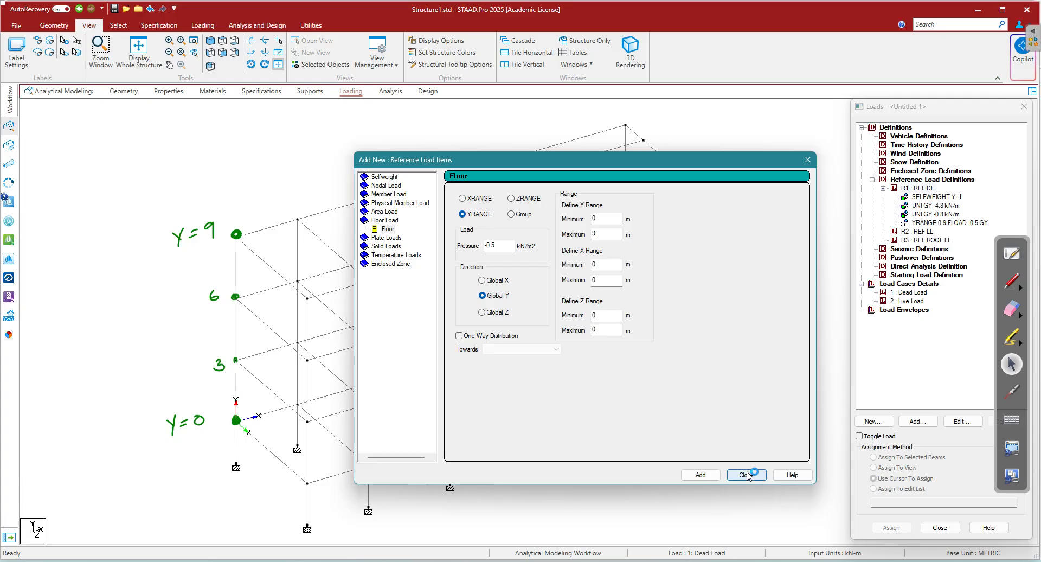
left_click(733, 476)
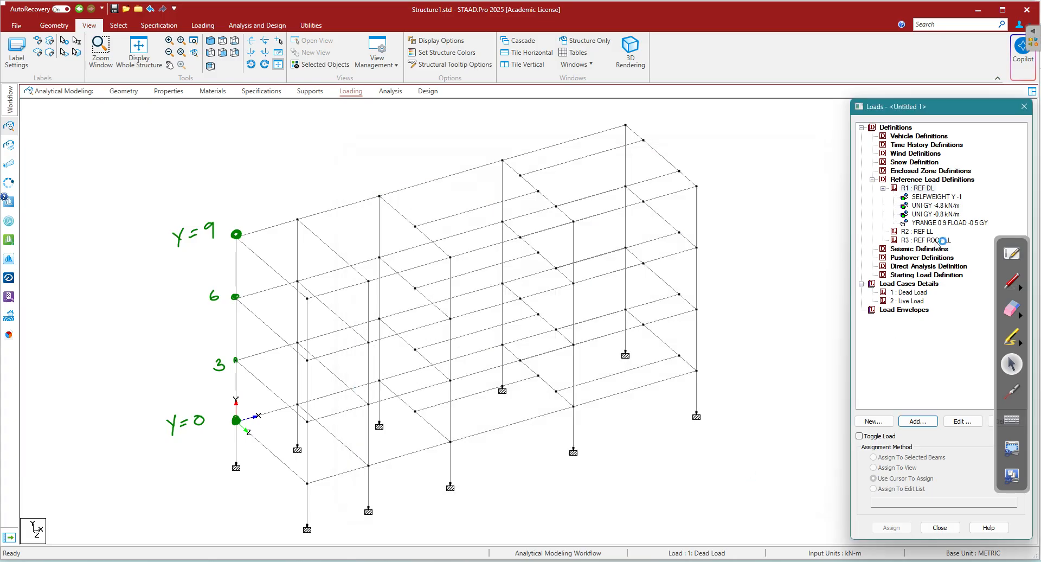
left_click(960, 222)
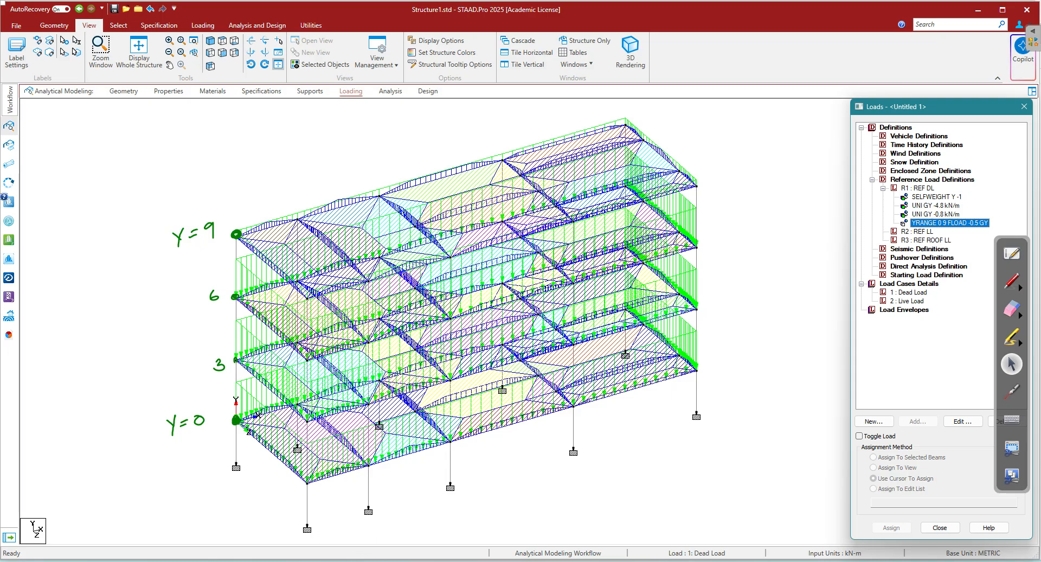
Switch to the Load Application in STAAD Pro notes page and erase the green floor level annotations.
left_click(505, 561)
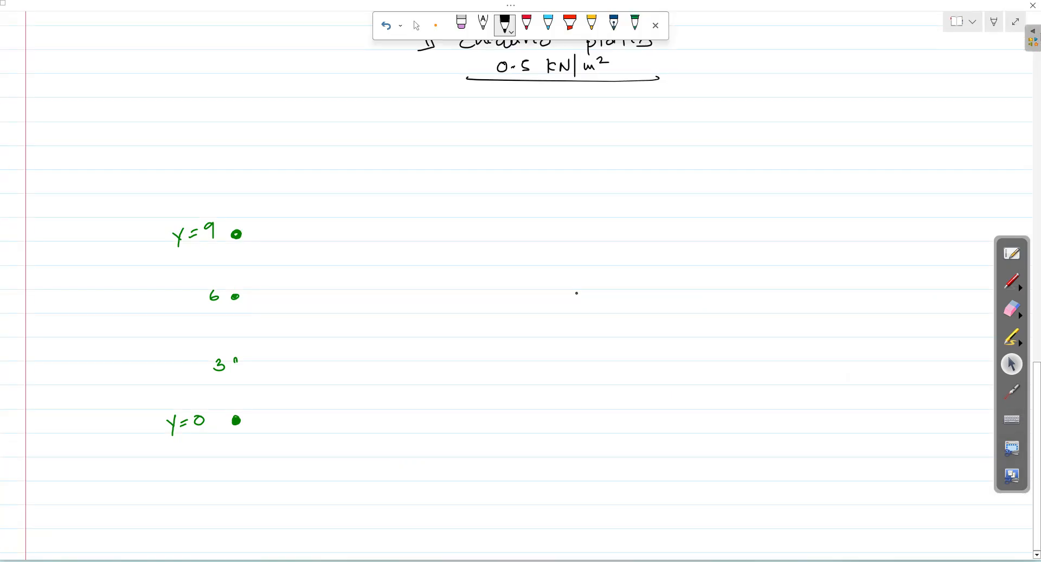
left_click(1012, 309)
mouse_move(283, 200)
left_mouse_down()
mouse_move(260, 355)
mouse_move(235, 320)
mouse_move(188, 443)
mouse_move(207, 297)
left_mouse_up()
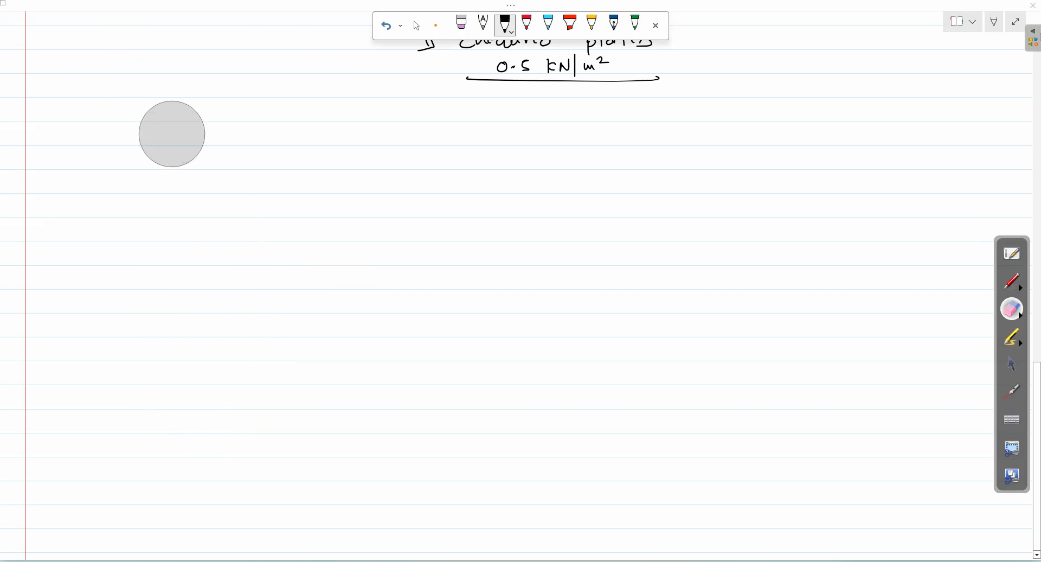
left_click(1019, 291)
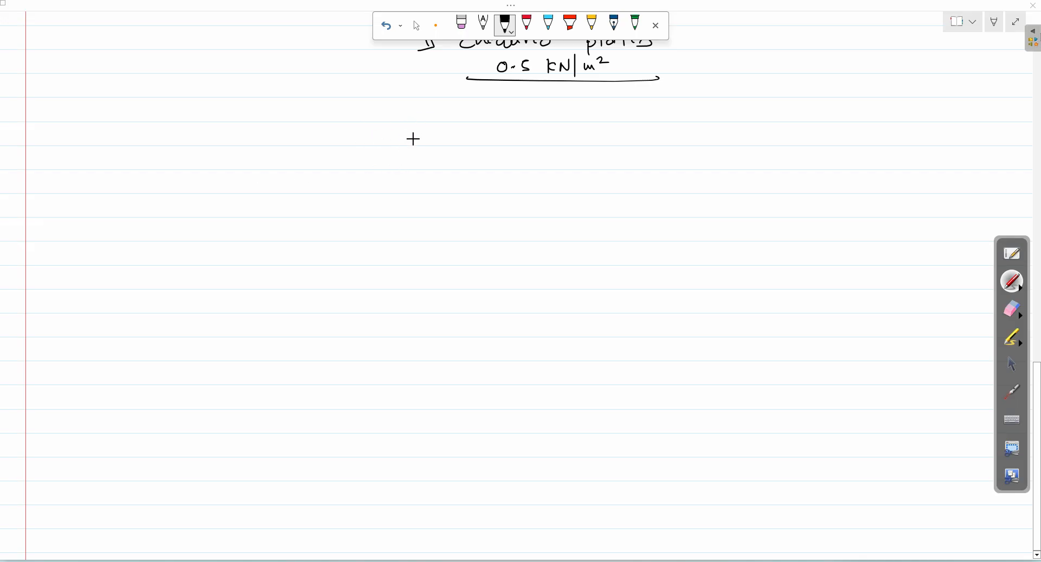
left_click_drag(430, 128, 414, 156)
left_click_drag(476, 131, 488, 129)
left_click_drag(479, 131, 477, 143)
left_click_drag(478, 137, 525, 146)
mouse_move(541, 127)
left_mouse_down()
mouse_move(540, 142)
mouse_move(554, 148)
left_mouse_up()
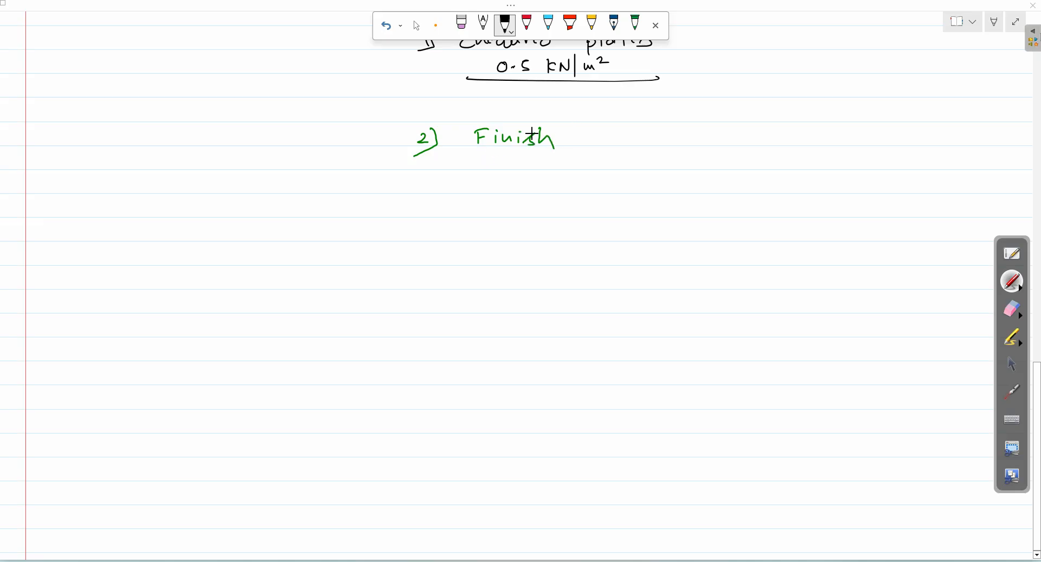
mouse_move(487, 178)
left_mouse_down()
mouse_move(490, 193)
mouse_move(500, 191)
left_mouse_up()
left_click_drag(510, 186, 511, 187)
left_click_drag(522, 186, 526, 210)
left_click_drag(524, 191, 600, 190)
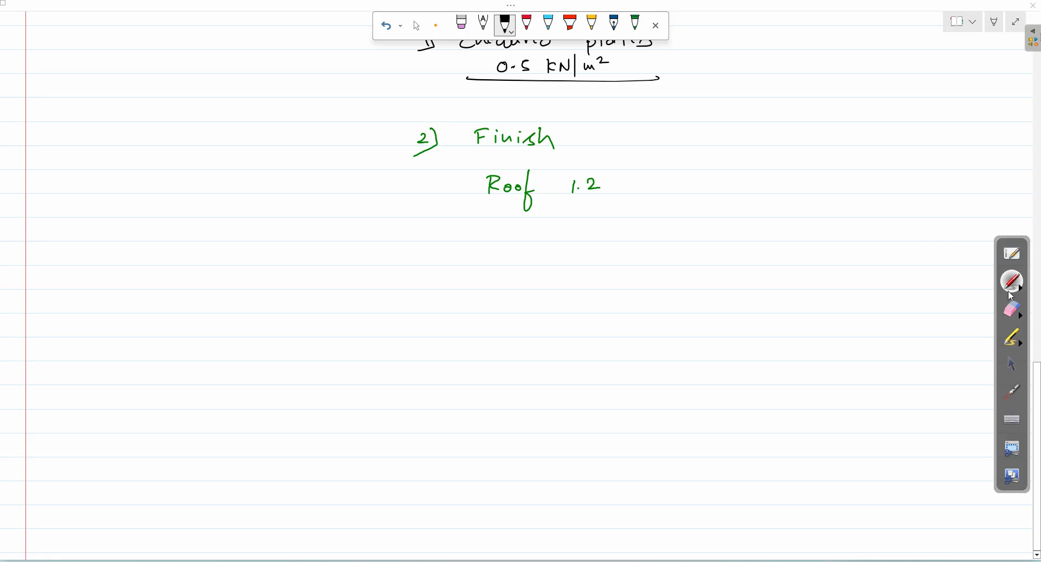
left_click(1012, 308)
mouse_move(605, 207)
left_mouse_down()
mouse_move(448, 207)
mouse_move(470, 138)
mouse_move(583, 142)
left_mouse_up()
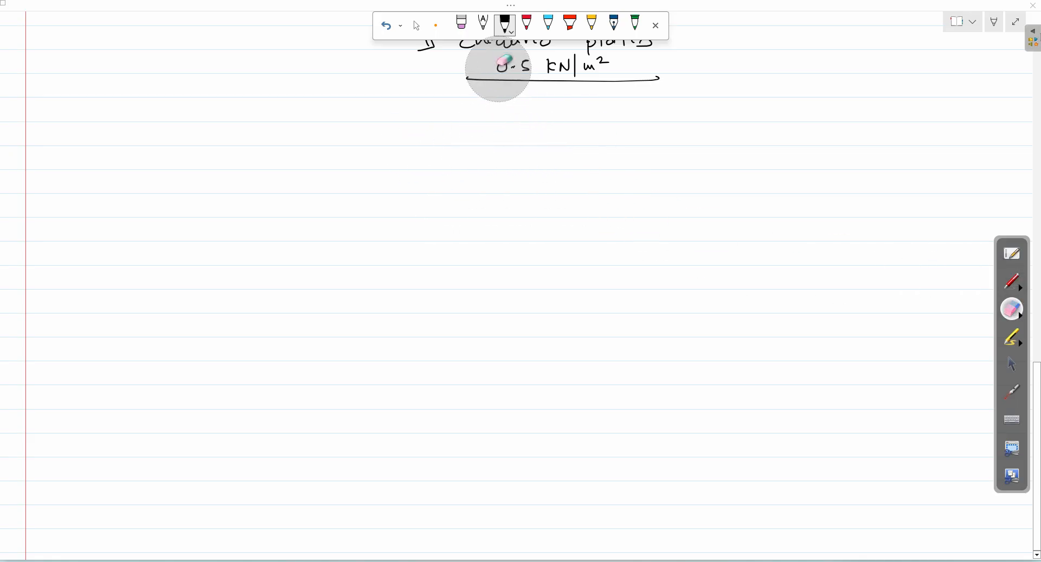
Write the heading "2) Finishes" in black below the chequered plate load, with "Roof" beneath it.
left_click(1013, 364)
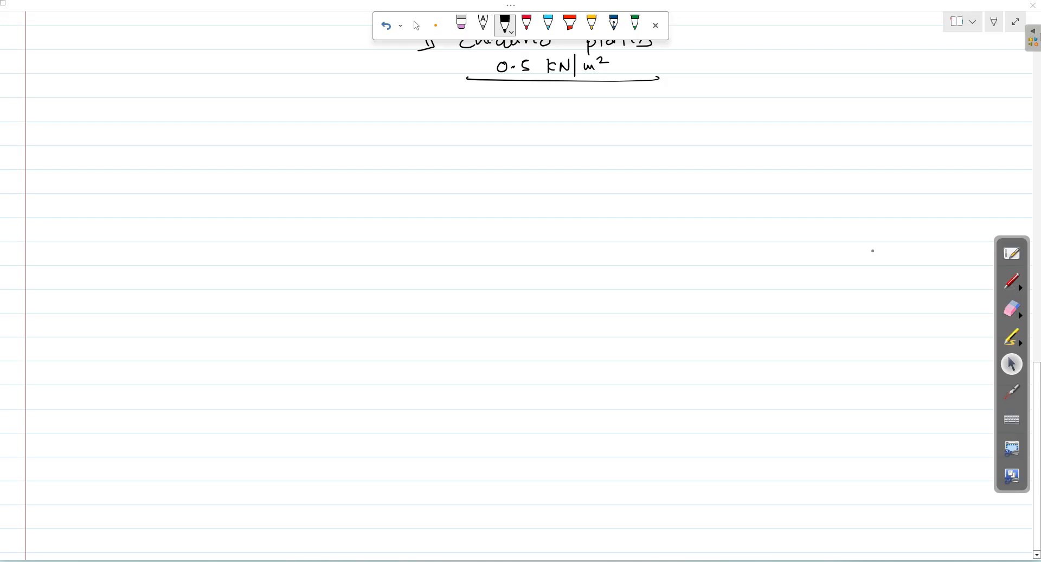
left_click_drag(426, 134, 434, 142)
mouse_move(436, 125)
left_mouse_down()
mouse_move(441, 137)
mouse_move(425, 150)
left_mouse_up()
left_click_drag(537, 135, 535, 143)
left_click_drag(548, 123, 568, 132)
left_click_drag(576, 135, 579, 141)
left_click_drag(483, 198, 482, 201)
mouse_move(480, 182)
left_mouse_down()
mouse_move(492, 200)
mouse_move(502, 191)
left_mouse_up()
left_click_drag(509, 189, 512, 190)
mouse_move(524, 176)
left_mouse_down()
mouse_move(516, 215)
mouse_move(521, 195)
left_mouse_up()
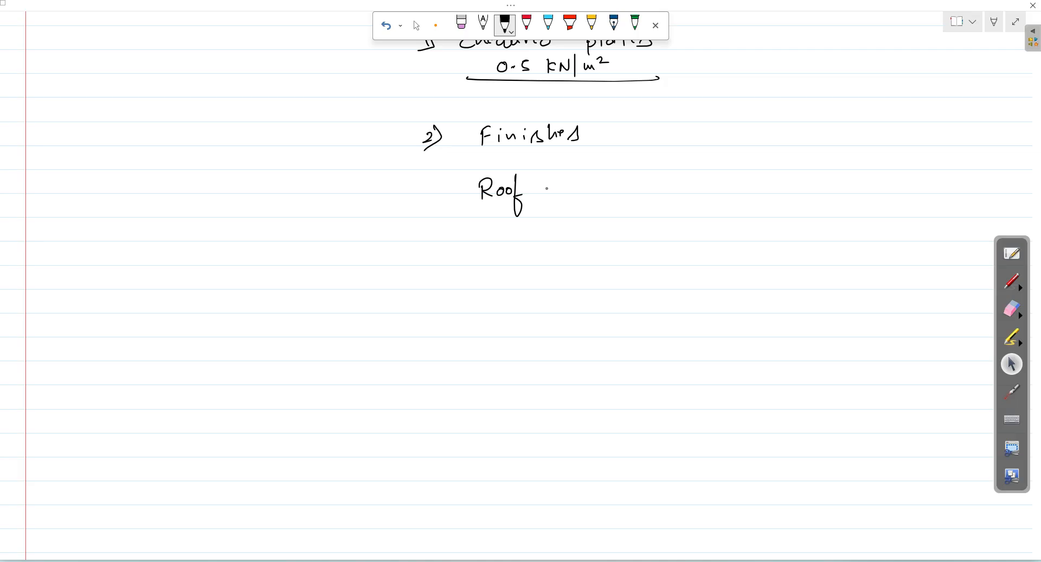
Complete the roof finish entry as "= 100 mm" and write "Floor = 50 mm" below it.
left_click_drag(629, 186, 642, 190)
left_click(647, 185)
left_click(647, 189)
mouse_move(485, 248)
left_mouse_down()
mouse_move(484, 264)
mouse_move(495, 247)
left_mouse_up()
left_click_drag(484, 257, 493, 256)
mouse_move(497, 243)
left_mouse_down()
mouse_move(498, 262)
mouse_move(528, 263)
left_mouse_up()
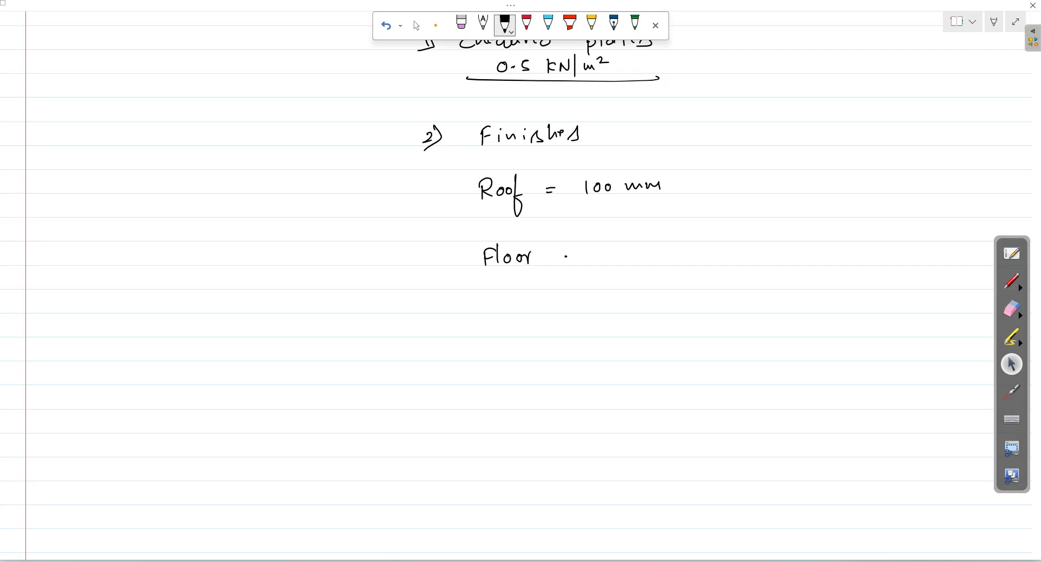
left_click_drag(605, 254, 675, 263)
Circle "Roof", note "Water proof" beside it, and underline the 100 mm and 50 mm finish thicknesses.
left_click_drag(483, 168, 523, 163)
left_click_drag(368, 178, 392, 188)
left_click_drag(394, 164, 397, 188)
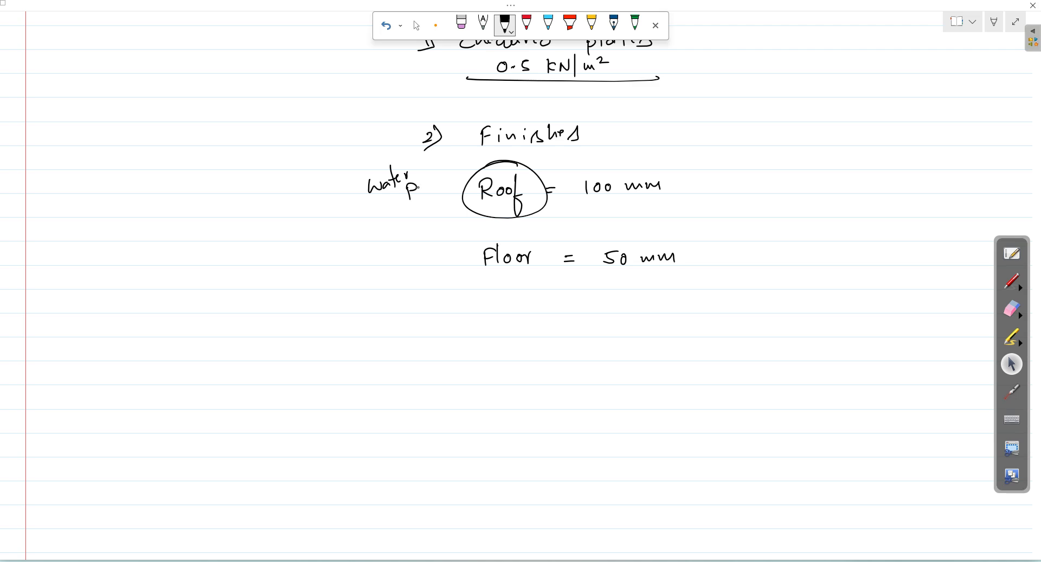
left_click_drag(448, 167, 448, 201)
left_click_drag(574, 205, 673, 203)
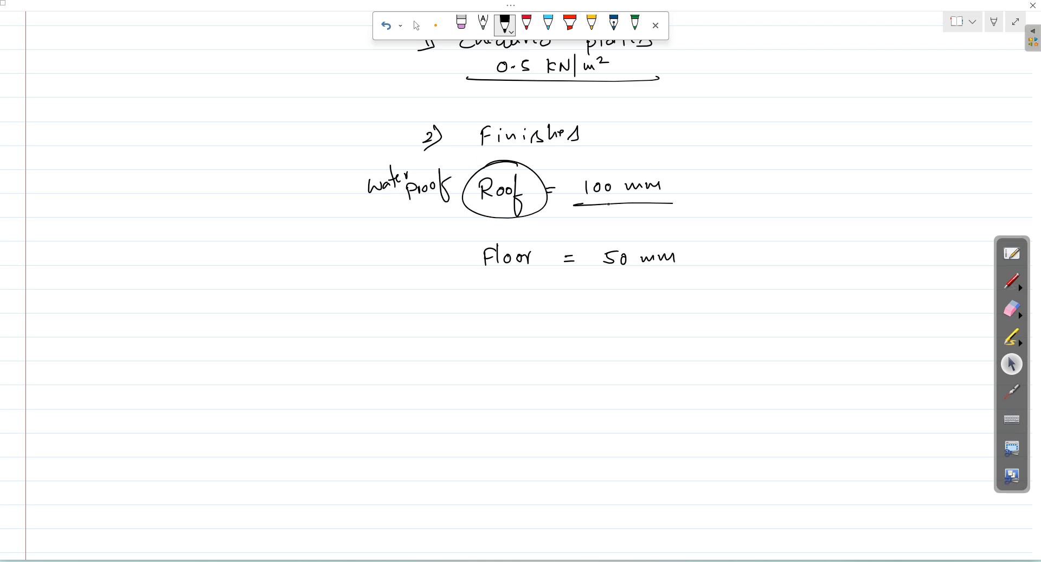
left_click_drag(597, 277, 673, 279)
Write the roof finish load expression "(20 kN/m³ * 0.1 m)" after the 100 mm thickness.
left_click_drag(778, 185, 819, 194)
left_click_drag(826, 183, 839, 200)
left_click_drag(847, 183, 892, 178)
mouse_move(887, 176)
left_mouse_down()
mouse_move(886, 193)
mouse_move(910, 180)
mouse_move(952, 191)
left_mouse_up()
left_click_drag(960, 169, 951, 198)
left_click_drag(773, 171, 779, 199)
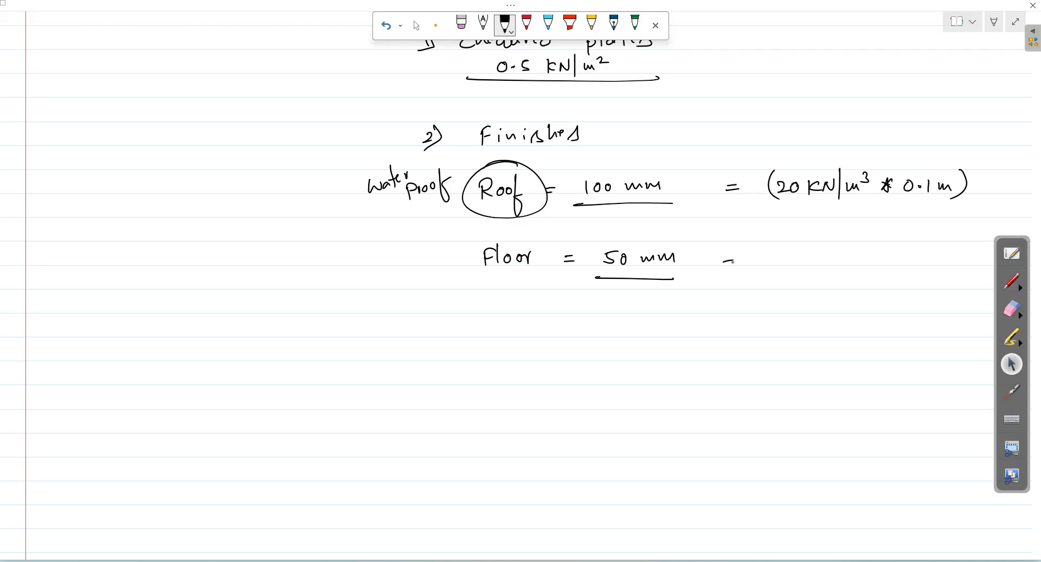
Write the floor finish load expression "(20 kN/m³ * 0.05 m)" after the 50 mm thickness.
left_click_drag(777, 254, 819, 264)
mouse_move(820, 264)
left_mouse_down()
mouse_move(830, 247)
mouse_move(831, 269)
left_mouse_up()
left_click_drag(837, 253, 900, 252)
left_click(870, 258)
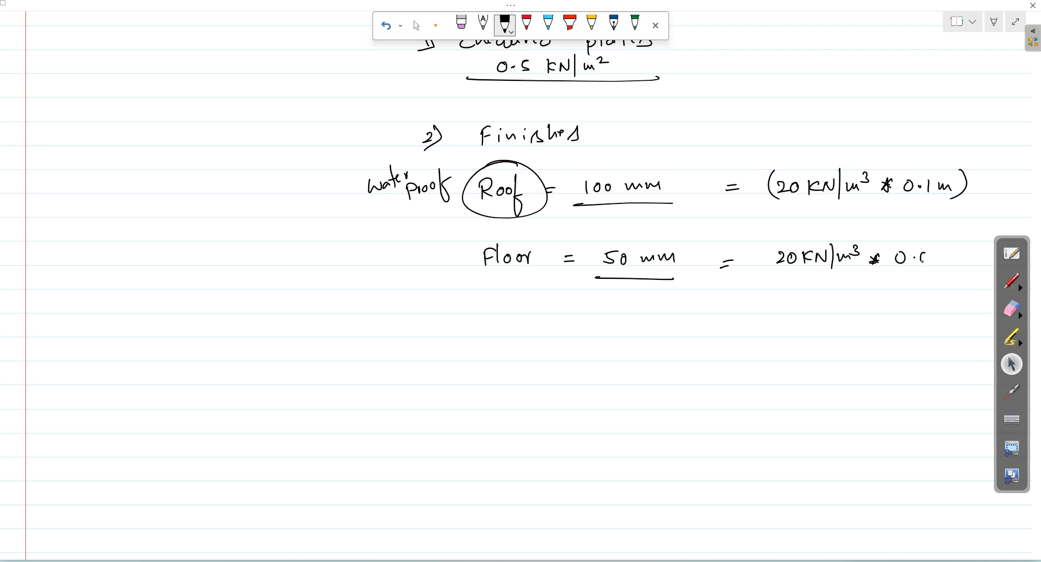
left_click_drag(964, 249, 963, 268)
left_click_drag(780, 239, 784, 274)
Calculate 20 × 0.1 in the fx-991ES PLUS C Emulator and write "2 kN/m²" under the roof finish expression.
key("alt+Tab")
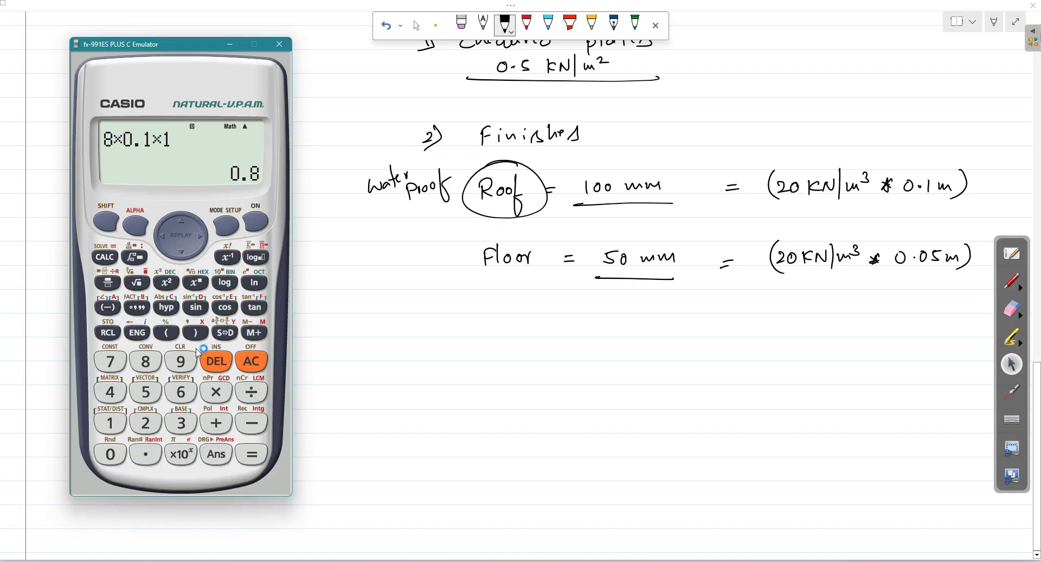
left_click(264, 358)
type("20")
type("*0.1")
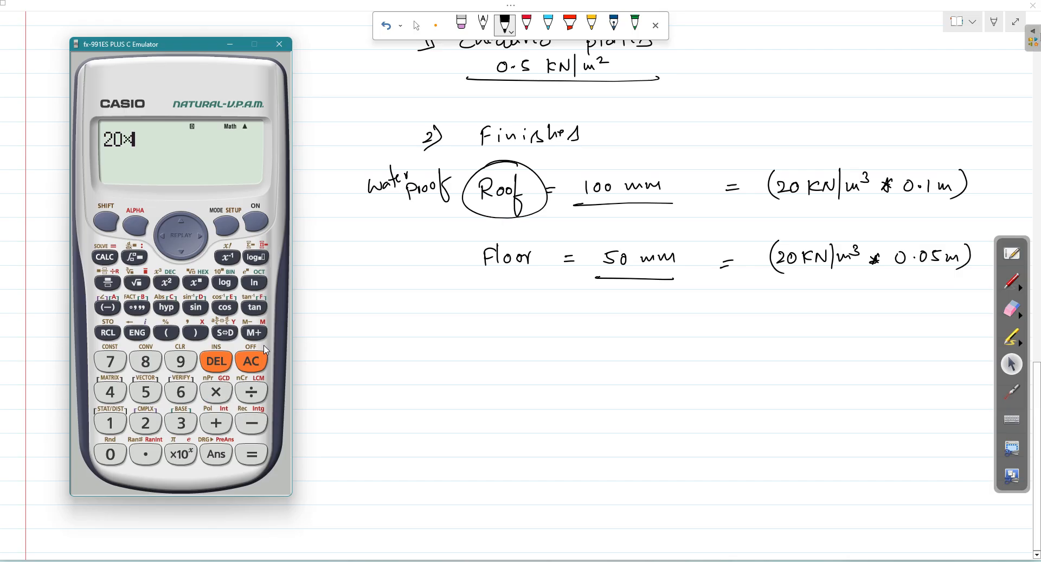
left_click(255, 456)
left_click_drag(842, 209, 863, 217)
left_click_drag(873, 206, 891, 220)
left_click_drag(899, 216, 937, 203)
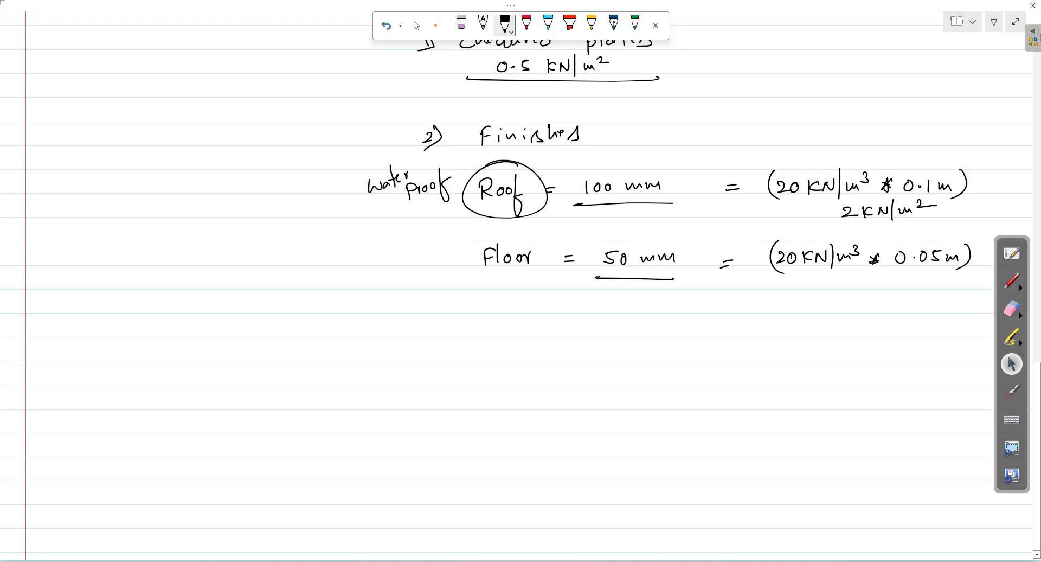
Calculate 20 × 0.05 in the calculator emulator and write "1 kN/m²" under the floor finish expression.
key("alt+Tab")
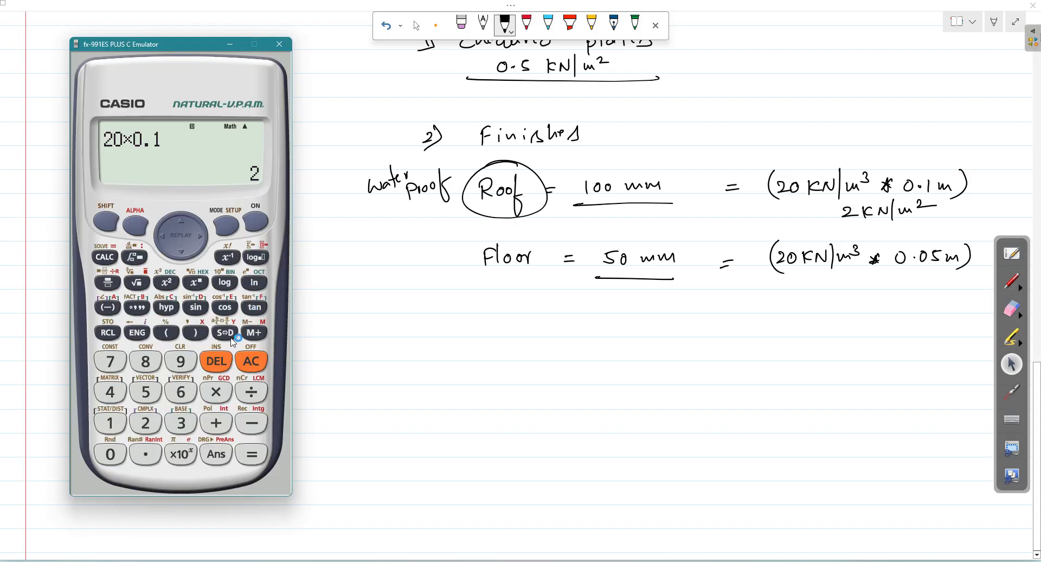
left_click(250, 362)
type("20*0.05")
key("Return")
mouse_move(850, 282)
left_mouse_down()
mouse_move(850, 292)
mouse_move(875, 283)
left_mouse_up()
left_click_drag(881, 285, 893, 272)
mouse_move(899, 266)
left_mouse_down()
mouse_move(899, 293)
mouse_move(941, 274)
left_mouse_up()
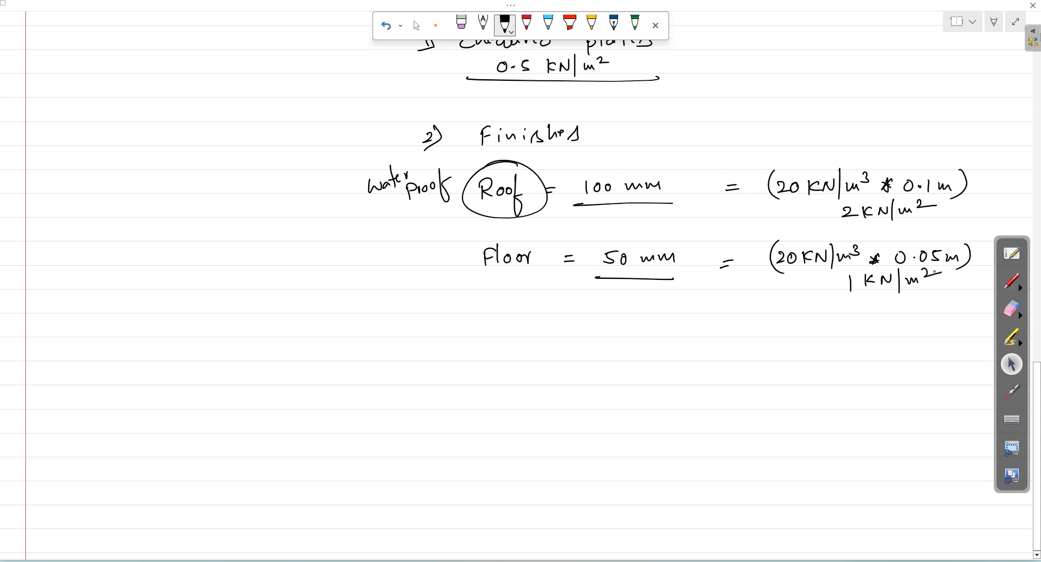
Write the floor finish summary "Floor — 1 kN/m²" below the finish load calculations.
mouse_move(444, 347)
left_mouse_down()
mouse_move(441, 363)
mouse_move(454, 343)
left_mouse_up()
left_click_drag(441, 354, 453, 352)
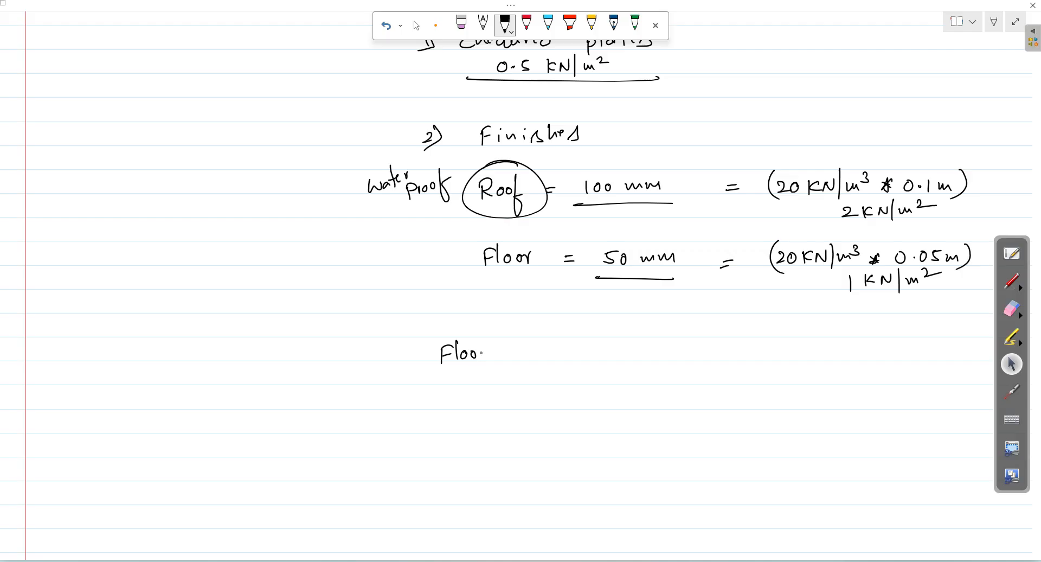
left_click_drag(555, 353, 637, 358)
left_click_drag(644, 351, 658, 364)
left_click_drag(663, 349, 705, 345)
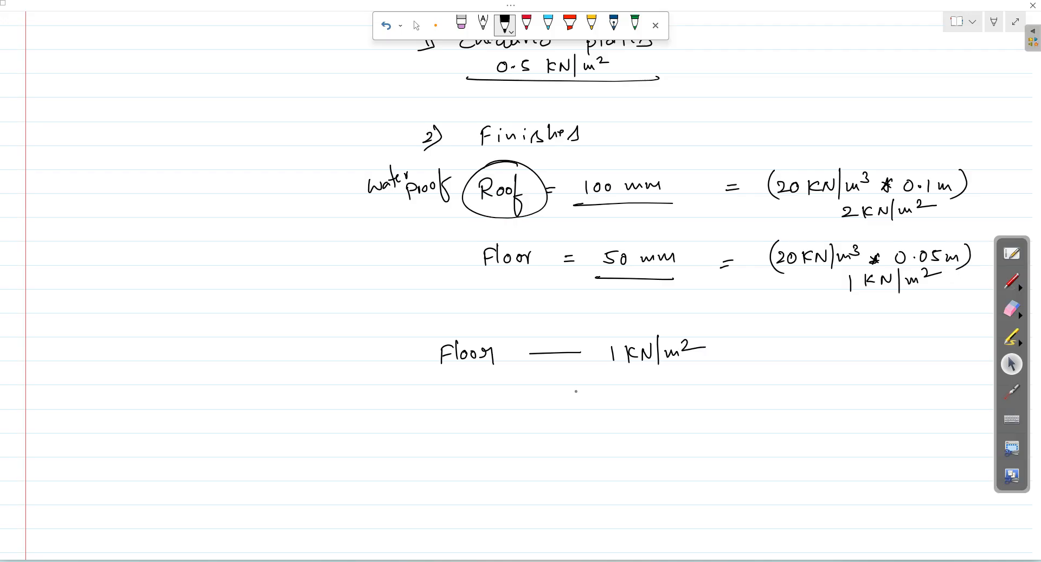
Write the roof finish summary "Roof — 2 kN/m²" under the floor line.
mouse_move(436, 390)
left_mouse_down()
mouse_move(434, 410)
mouse_move(445, 408)
left_mouse_up()
left_click_drag(458, 400, 477, 415)
left_click_drag(563, 398, 674, 411)
left_click(624, 404)
left_click_drag(679, 405, 726, 392)
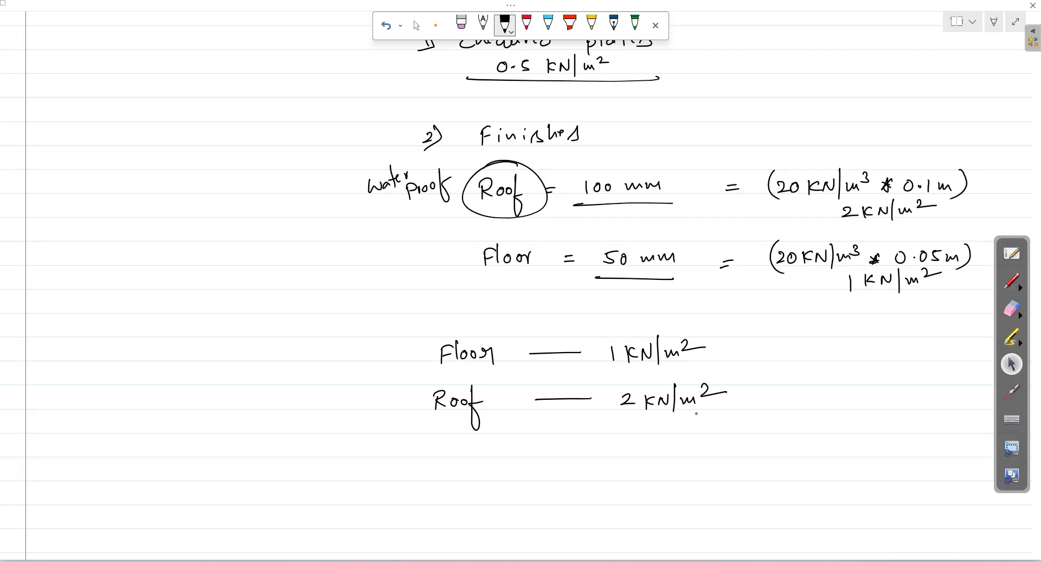
Switch to STAAD.Pro and select the REF DL reference load.
left_click(379, 561)
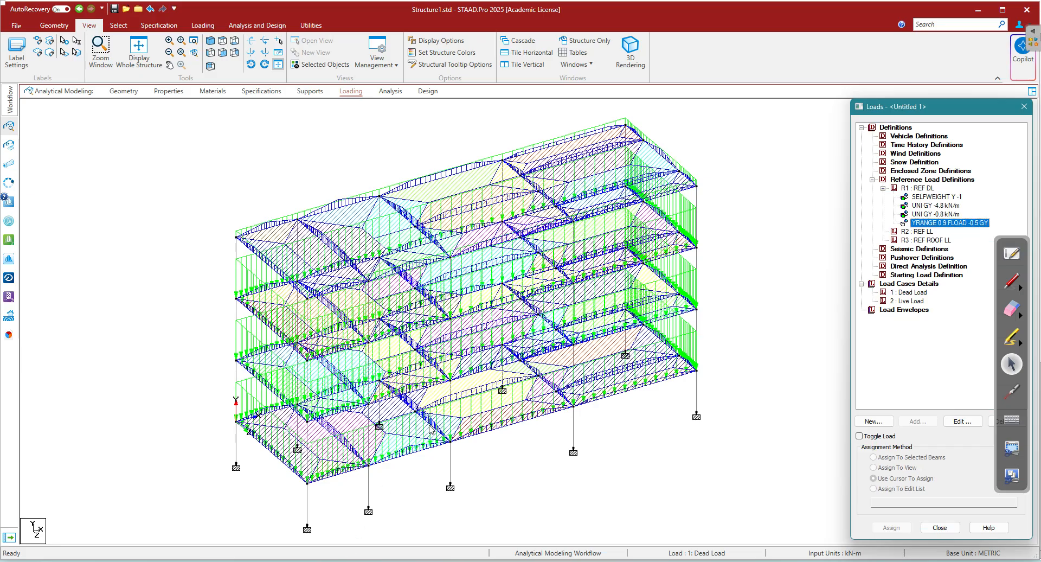
left_click(199, 173)
left_click(913, 188)
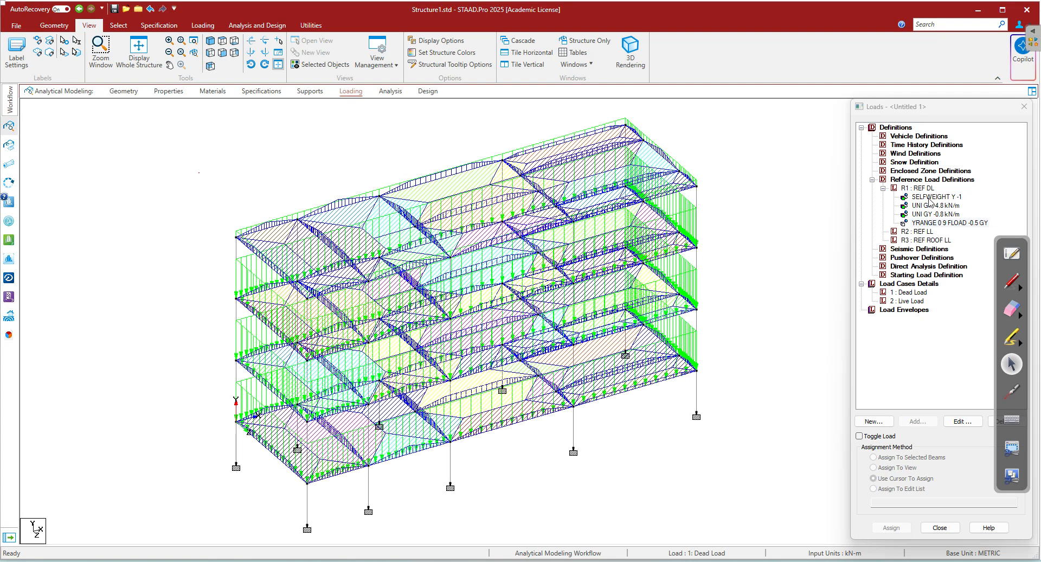
Draw green arrows at the three lower floor levels of the frame and write "Floor 1 kN/m²" beside them.
left_click(1012, 280)
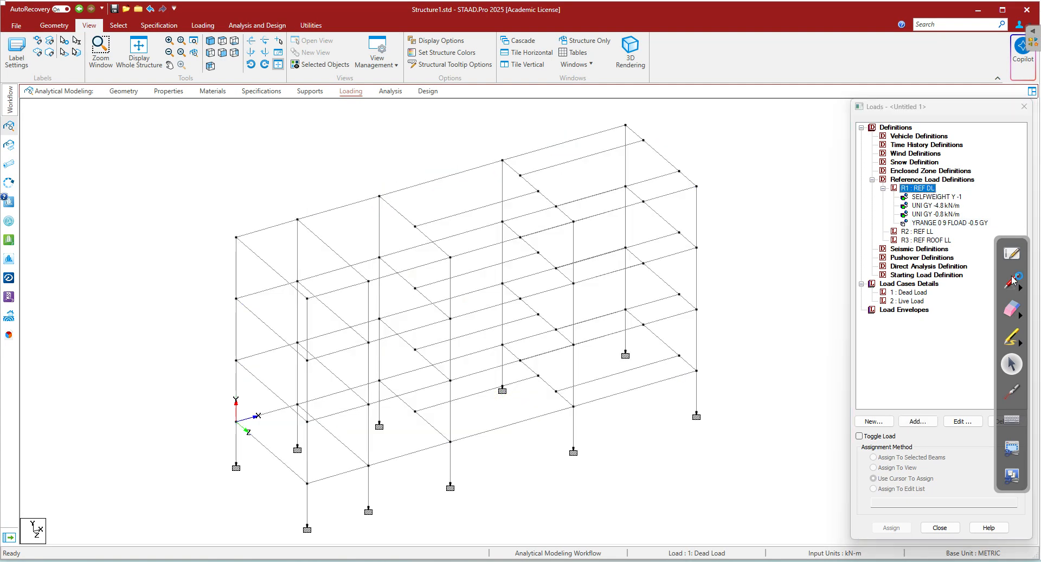
left_click_drag(204, 302, 222, 309)
mouse_move(205, 369)
left_mouse_down()
mouse_move(230, 359)
mouse_move(223, 370)
left_mouse_up()
mouse_move(203, 431)
left_mouse_down()
mouse_move(233, 422)
mouse_move(223, 431)
left_mouse_up()
mouse_move(103, 372)
left_mouse_down()
mouse_move(103, 383)
mouse_move(146, 351)
left_mouse_up()
mouse_move(117, 396)
left_mouse_down()
mouse_move(116, 405)
mouse_move(144, 380)
mouse_move(161, 383)
mouse_move(198, 354)
left_mouse_up()
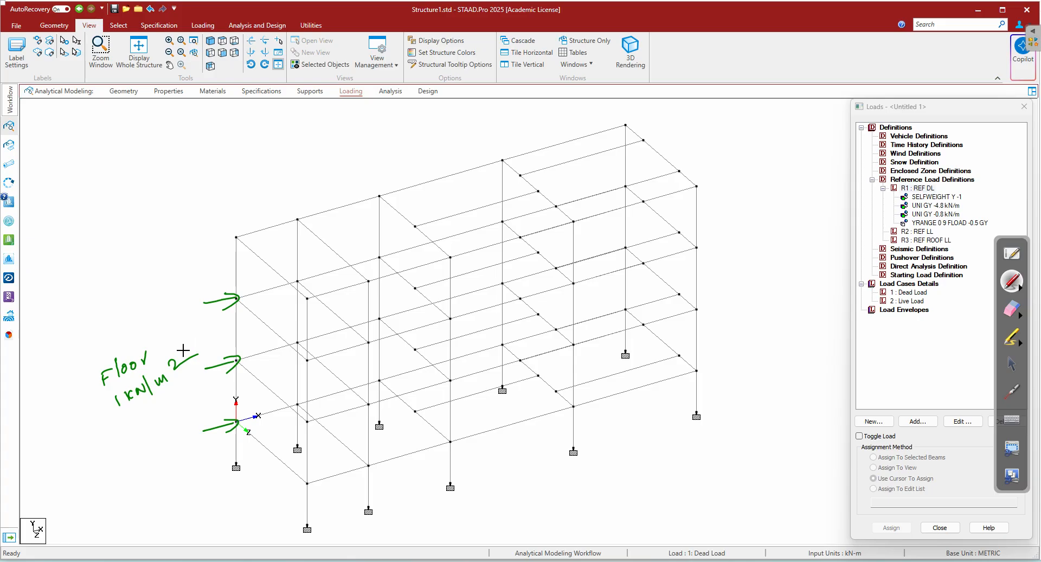
Draw a green arrow at the frame's top level and write "Roof 2 kN/m²" above it.
mouse_move(212, 237)
left_mouse_down()
mouse_move(237, 232)
mouse_move(234, 239)
left_mouse_up()
left_click_drag(186, 180, 188, 199)
left_click_drag(186, 181, 197, 195)
left_click_drag(205, 180, 216, 195)
mouse_move(212, 183)
left_mouse_down()
mouse_move(272, 167)
mouse_move(279, 152)
left_mouse_up()
mouse_move(281, 139)
left_mouse_down()
mouse_move(280, 168)
mouse_move(314, 142)
left_mouse_up()
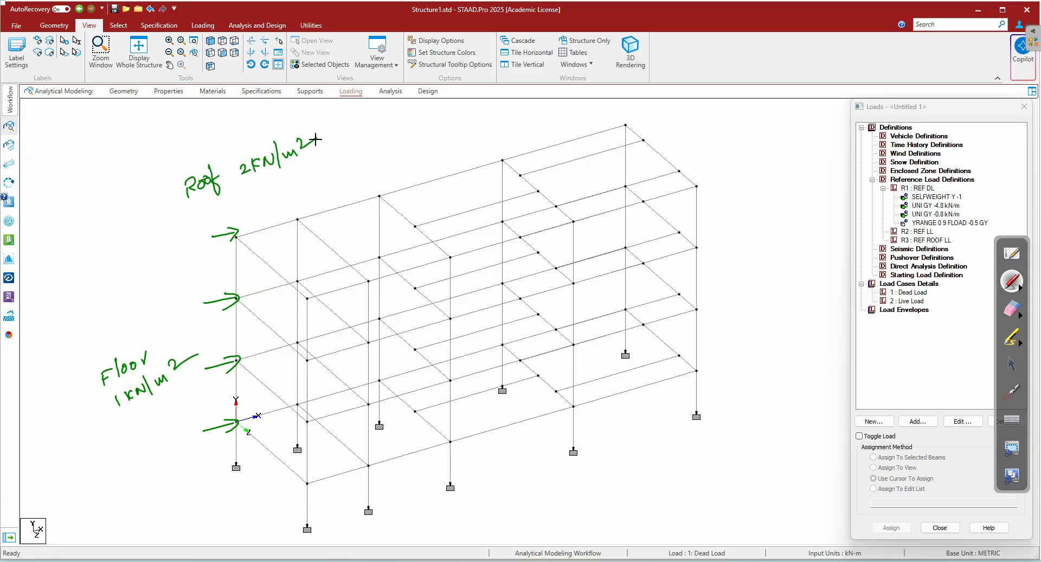
Label the frame's levels in yellow as -2, 0, 3, 6 and 9 from the base to the roof.
left_click(1022, 286)
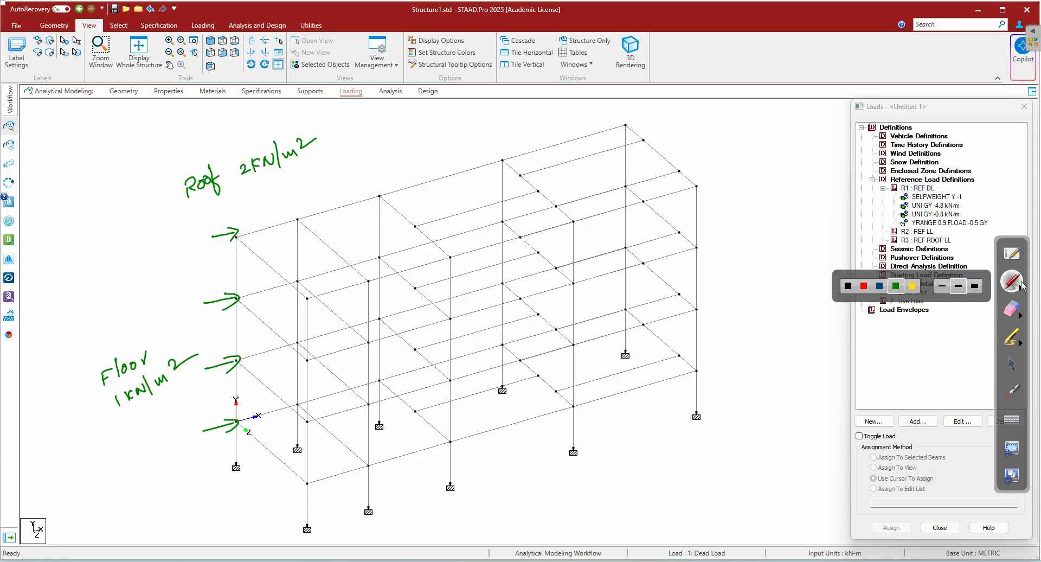
left_click(906, 287)
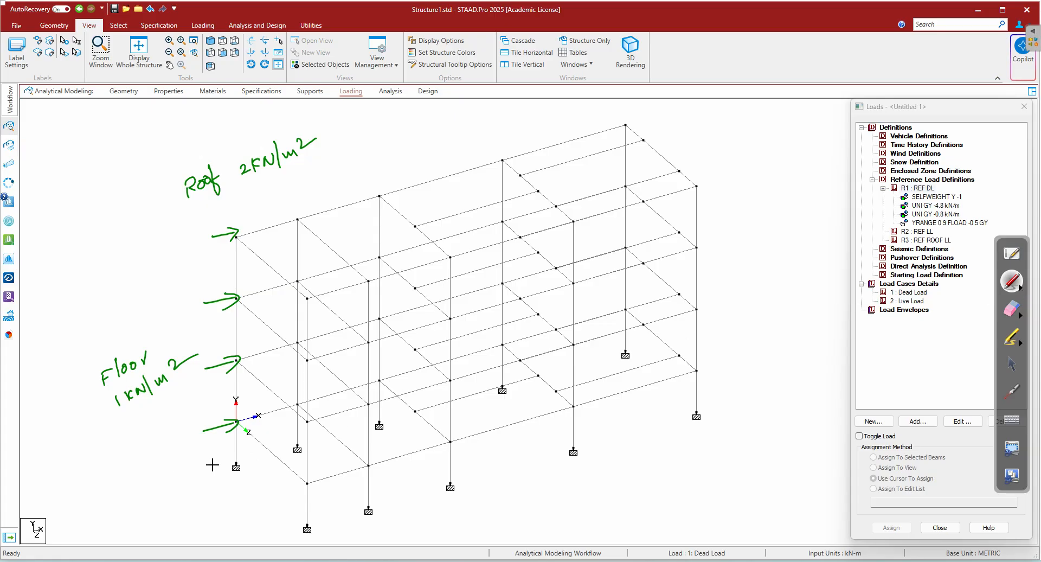
left_click_drag(209, 460, 220, 468)
left_click_drag(197, 421, 197, 421)
left_click_drag(195, 359, 195, 370)
left_click_drag(189, 299, 191, 304)
left_click(199, 225)
left_click(1011, 308)
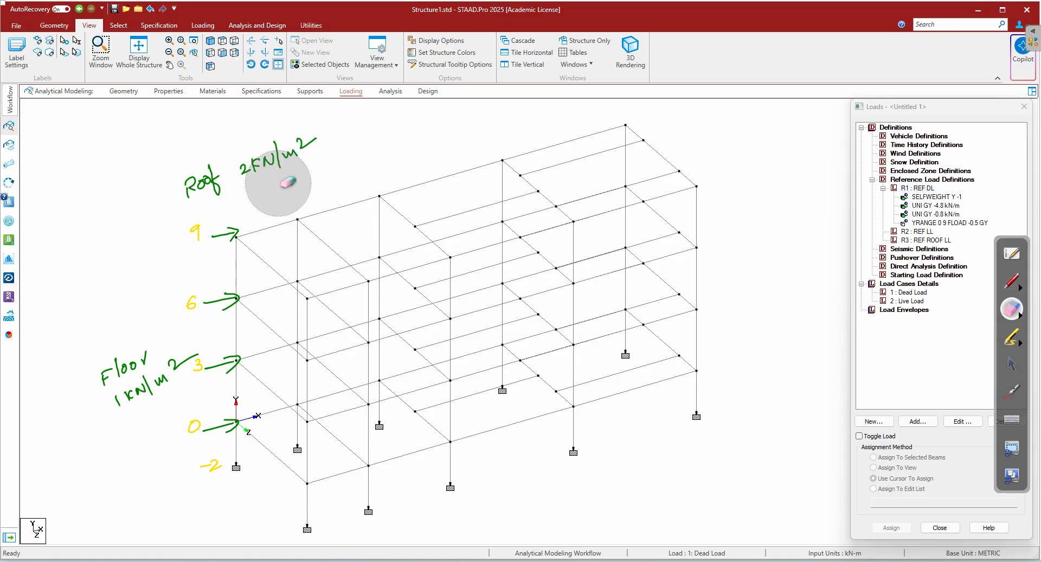
Circle the floor and roof load notes in yellow and bracket the levels each one applies to.
left_click(1011, 280)
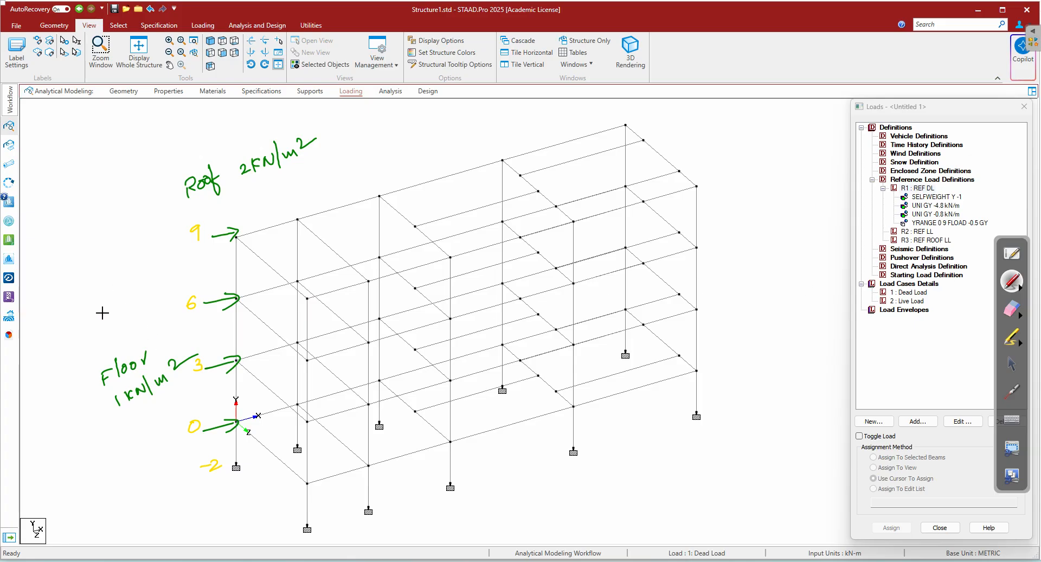
mouse_move(150, 325)
left_mouse_down()
mouse_move(175, 365)
mouse_move(124, 343)
left_mouse_up()
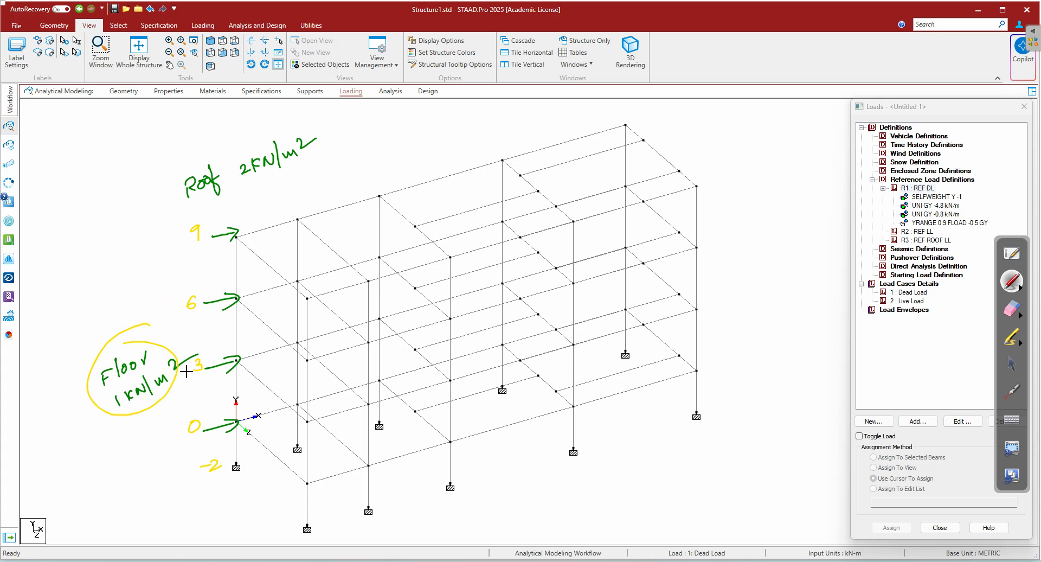
mouse_move(171, 296)
left_mouse_down()
mouse_move(172, 418)
mouse_move(187, 428)
left_mouse_up()
mouse_move(212, 143)
left_mouse_down()
mouse_move(184, 153)
mouse_move(279, 188)
mouse_move(263, 121)
left_mouse_up()
left_click_drag(146, 196, 167, 247)
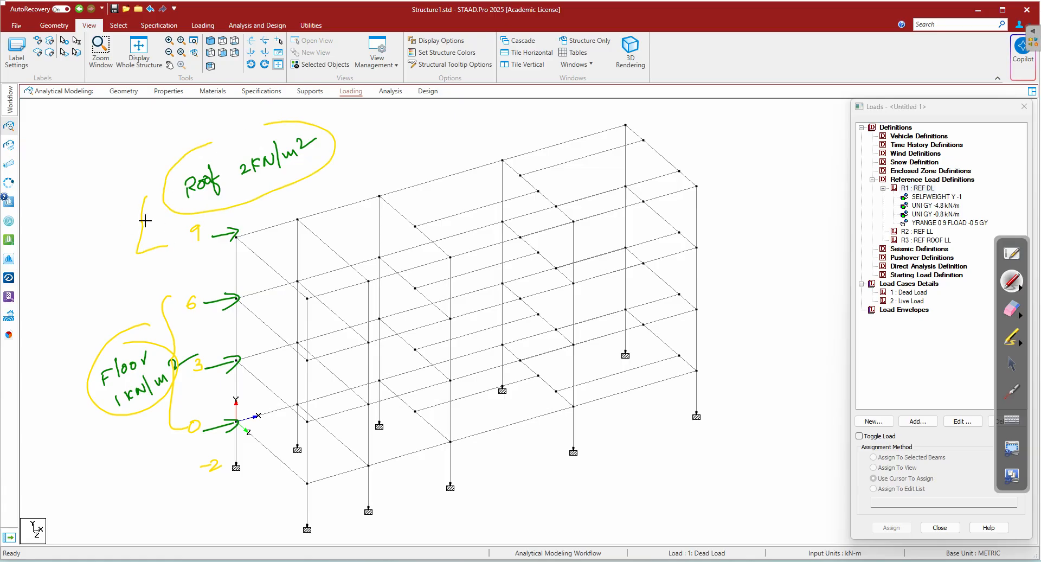
Erase the pen annotations over the model view and return to normal selection mode.
left_click(1012, 310)
mouse_move(239, 426)
left_mouse_down()
mouse_move(99, 400)
mouse_move(198, 214)
mouse_move(357, 145)
mouse_move(221, 463)
mouse_move(297, 414)
left_mouse_up()
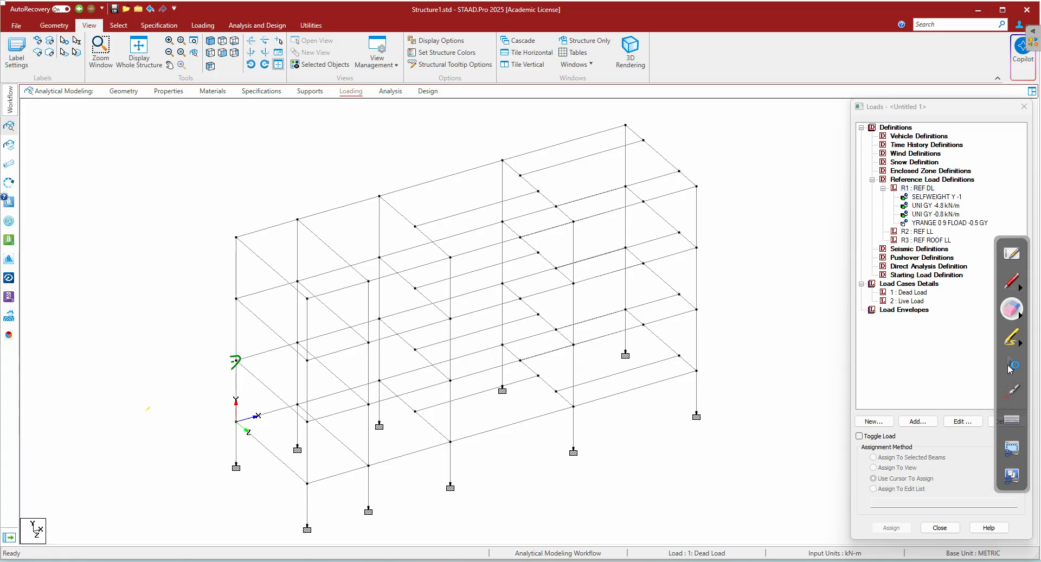
left_click(1011, 365)
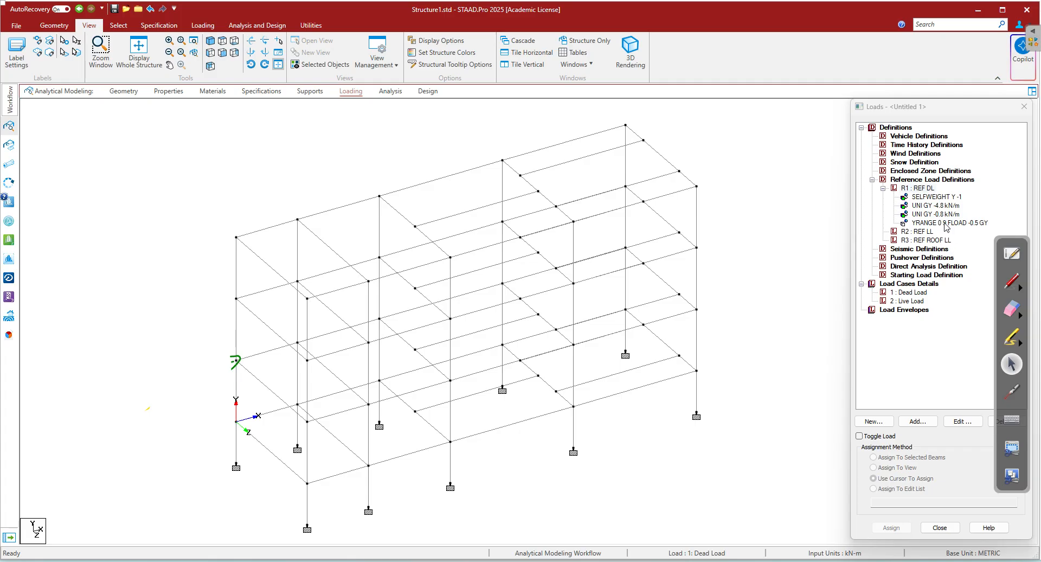
Start a new floor load item under REF DL with a pressure of -1 kN/m².
left_click(923, 182)
left_click(921, 188)
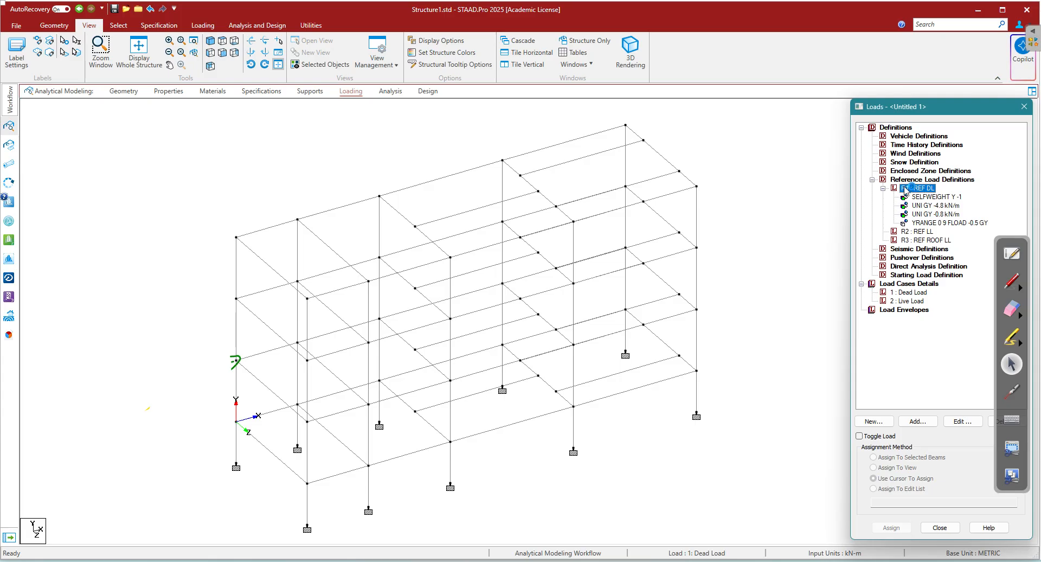
left_click(922, 421)
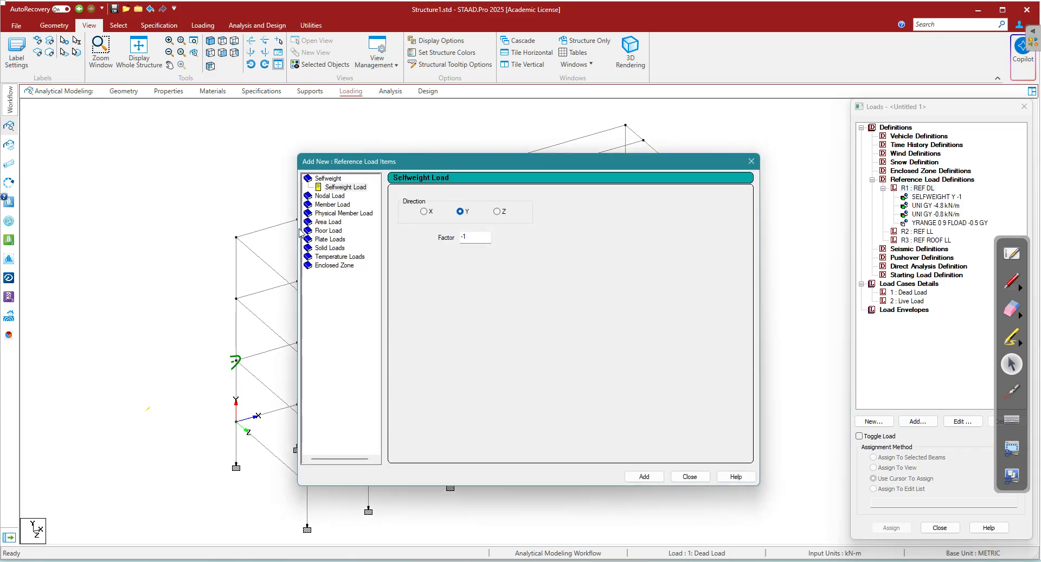
double_click(330, 230)
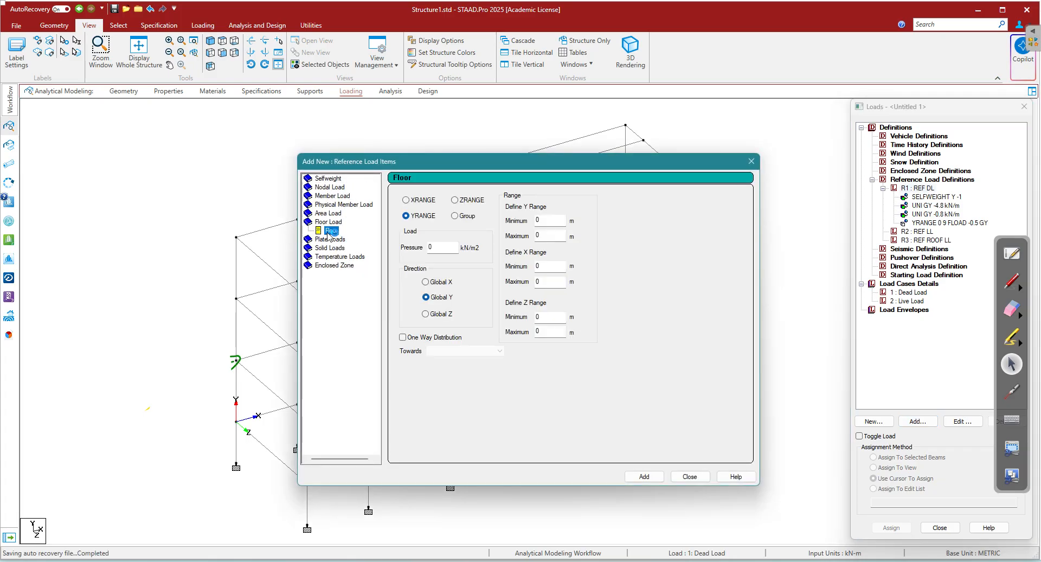
double_click(443, 251)
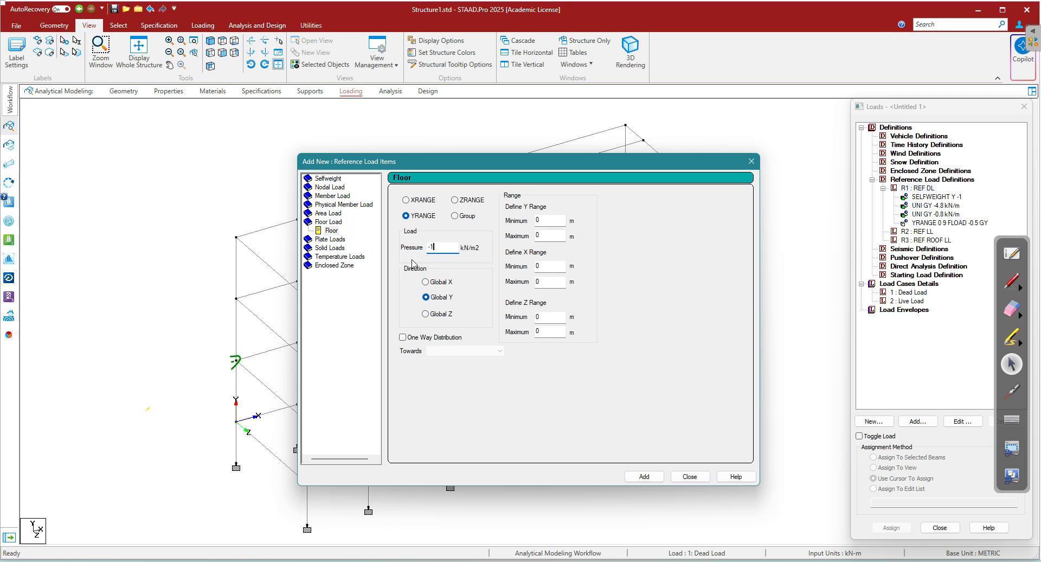
Erase the leftover green mark at the 3 m level of the frame.
left_click(1014, 308)
left_click(236, 358)
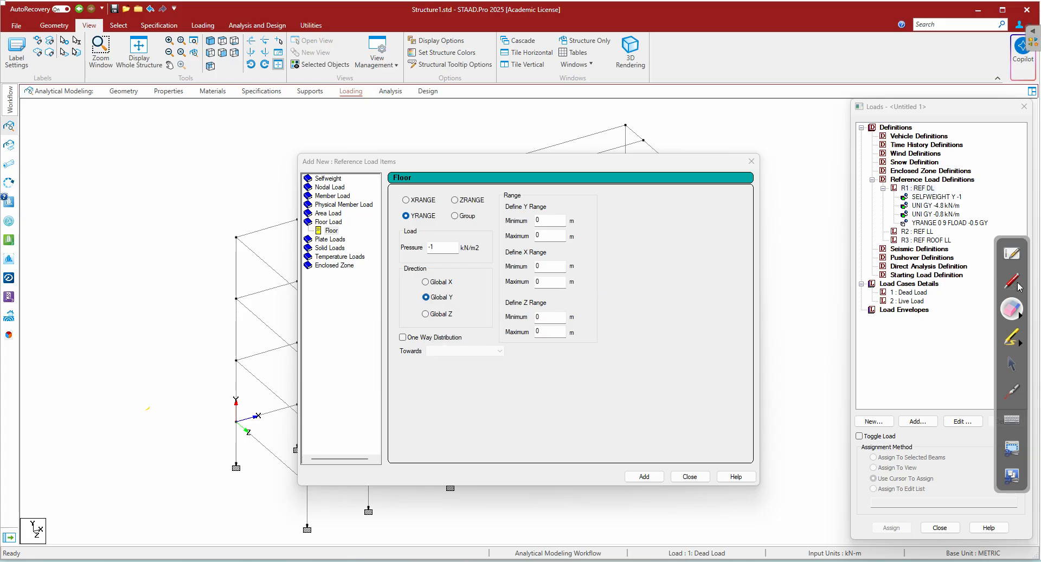
left_click(1011, 363)
Set the floor load's Y range from 0 to 6 m and add it to REF DL.
left_click(548, 220)
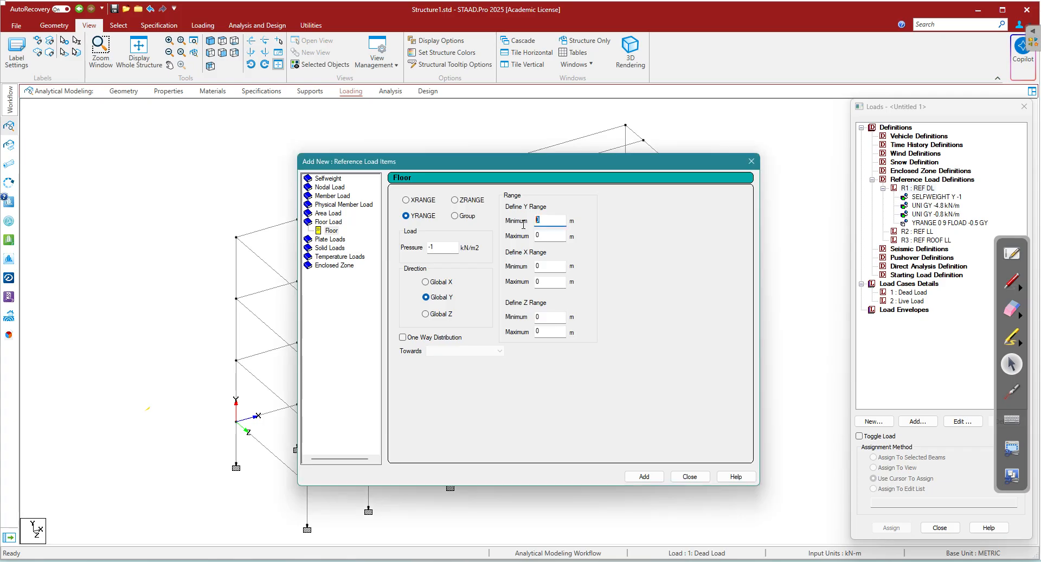
type("0")
left_click(546, 235)
type("6")
left_click(644, 476)
left_click(684, 476)
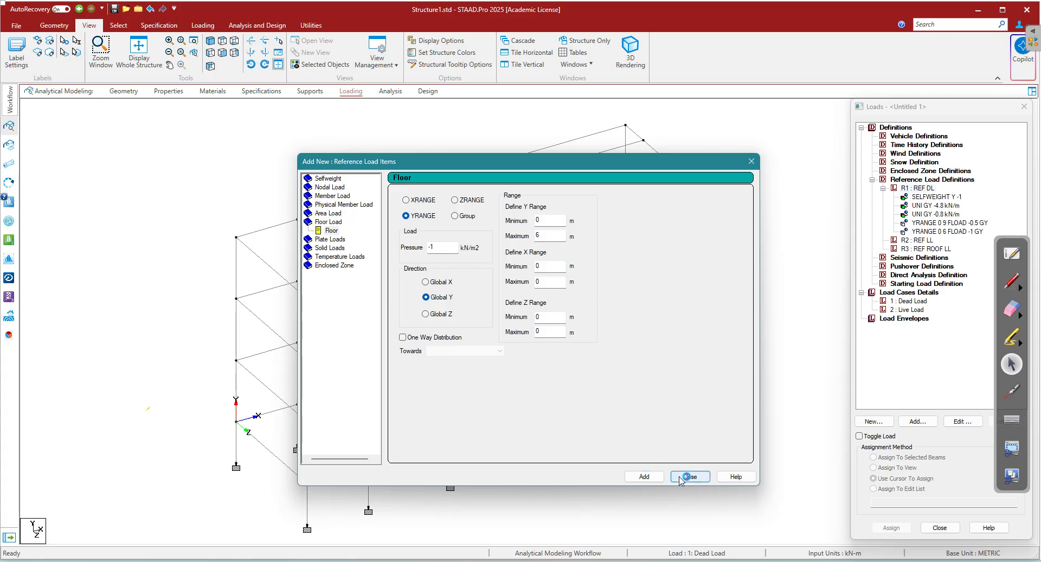
Display the -1 kN/m² floor load on the model and check its settings.
left_click(971, 231)
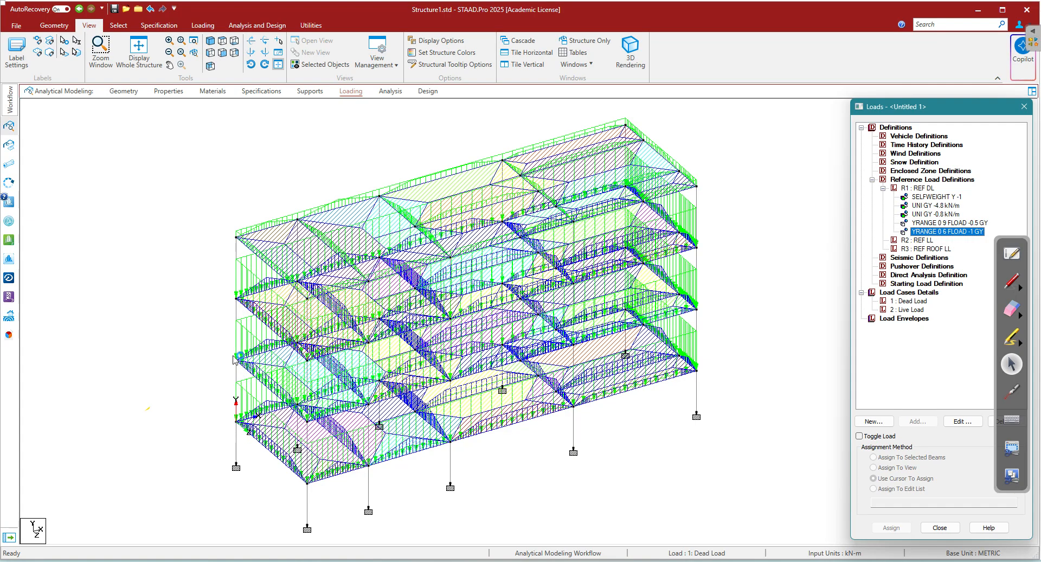
double_click(950, 233)
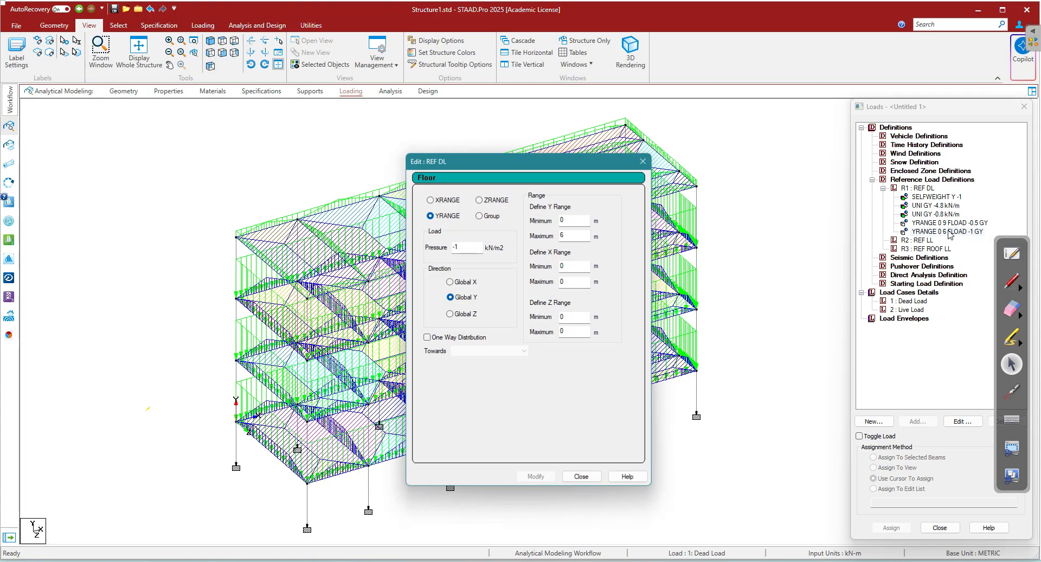
left_click(642, 161)
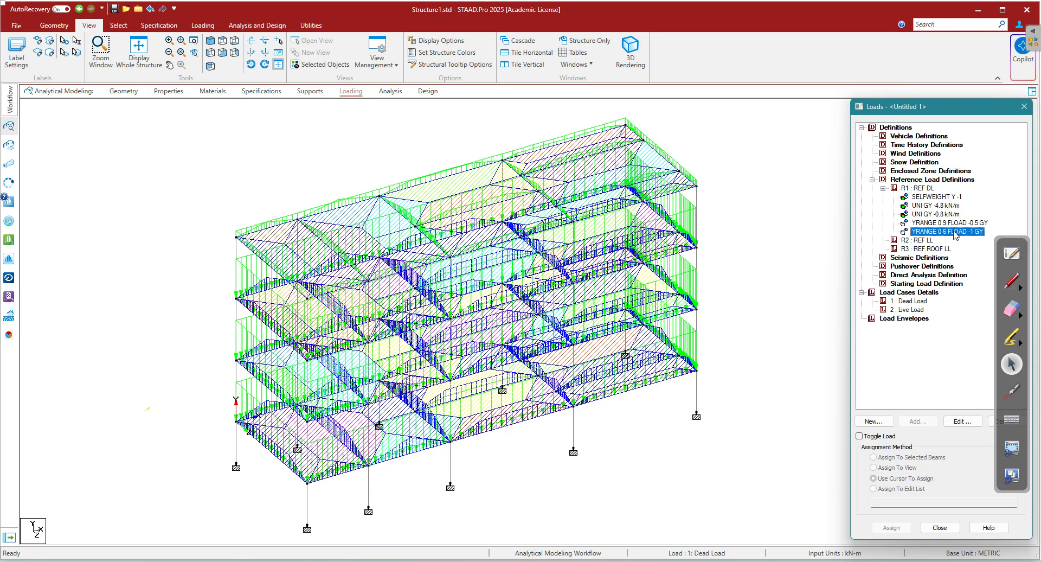
Add a floor load of -2 kN/m² to REF DL with a Y range of 9 to 9 m.
left_click(920, 189)
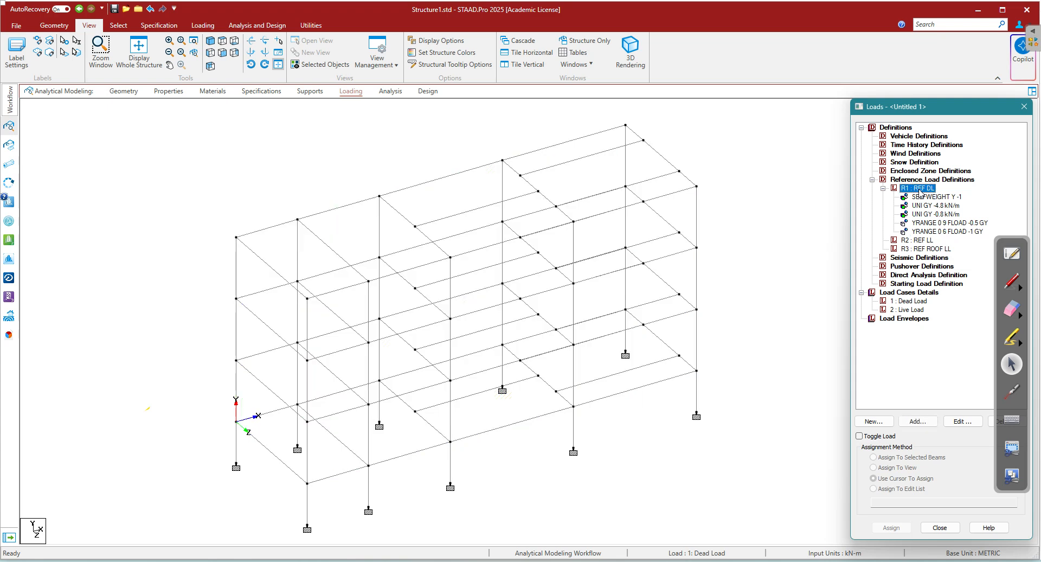
left_click(917, 421)
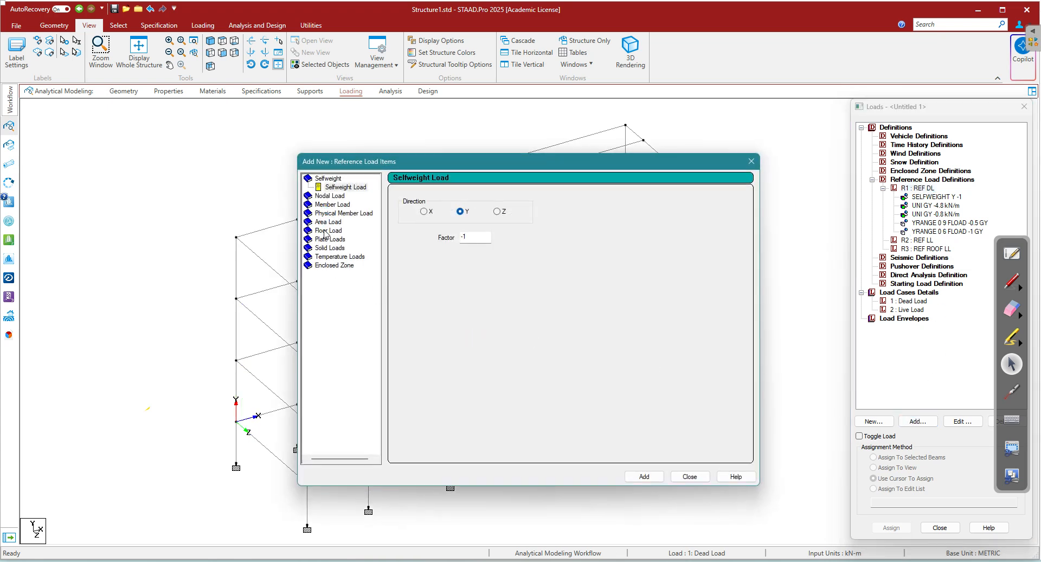
left_click(324, 231)
double_click(449, 247)
type("-2")
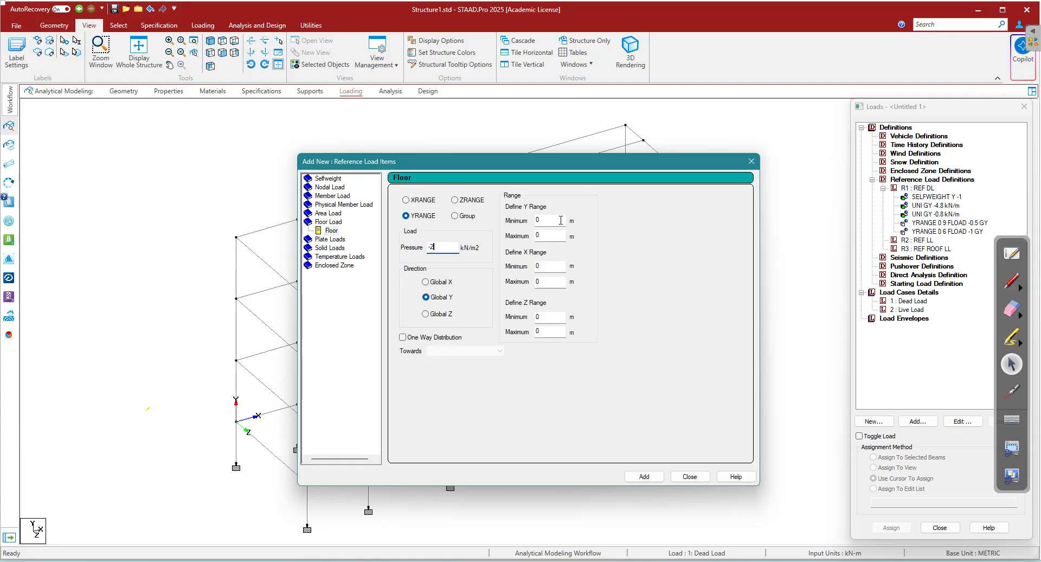
double_click(561, 220)
double_click(552, 235)
type("9")
left_click(656, 477)
left_click(689, 477)
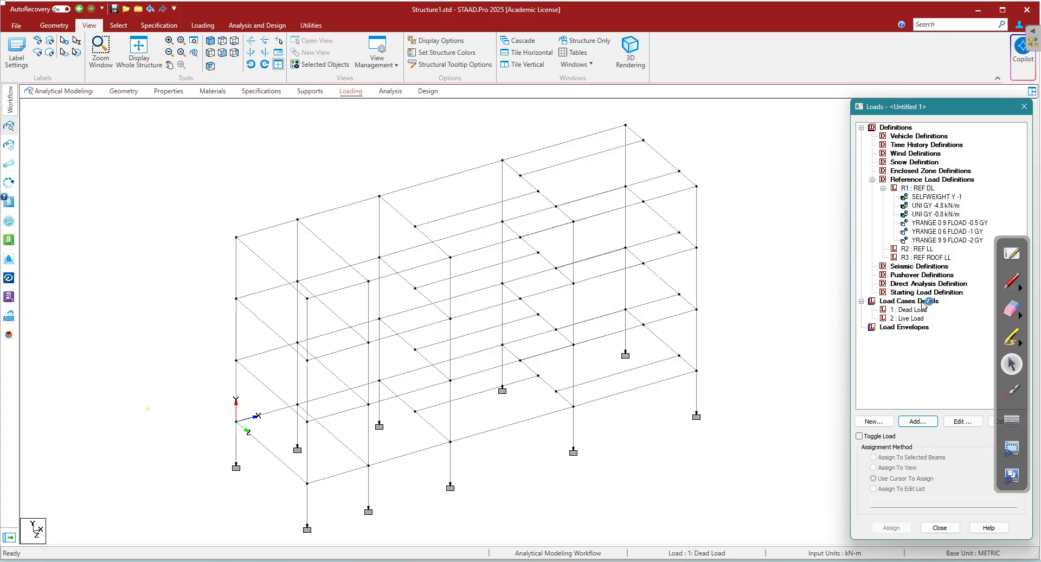
Display the -2 kN/m² roof finish load on the model and examine its distribution at the top level.
left_click(971, 240)
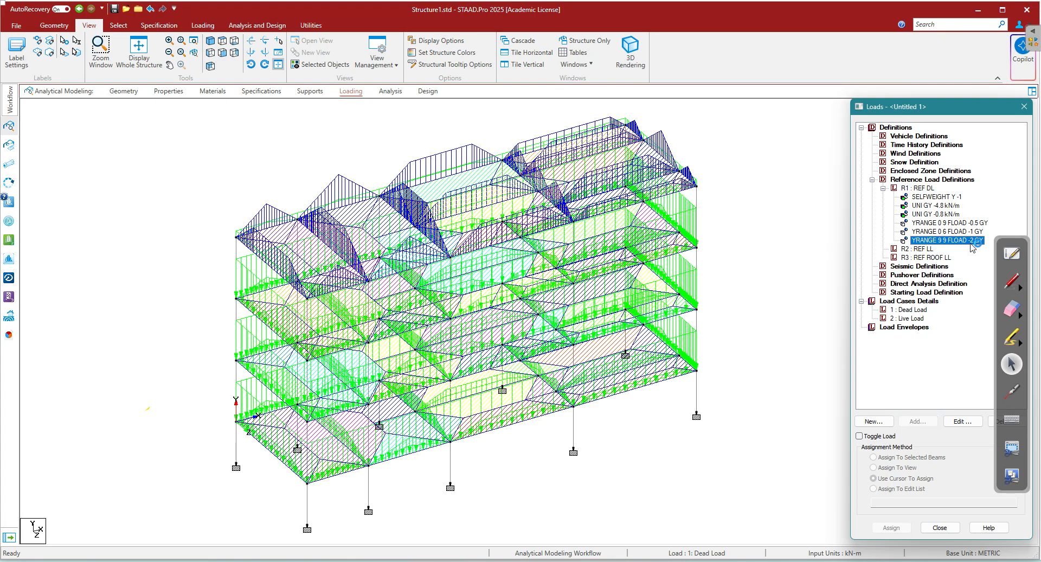
left_click(1015, 287)
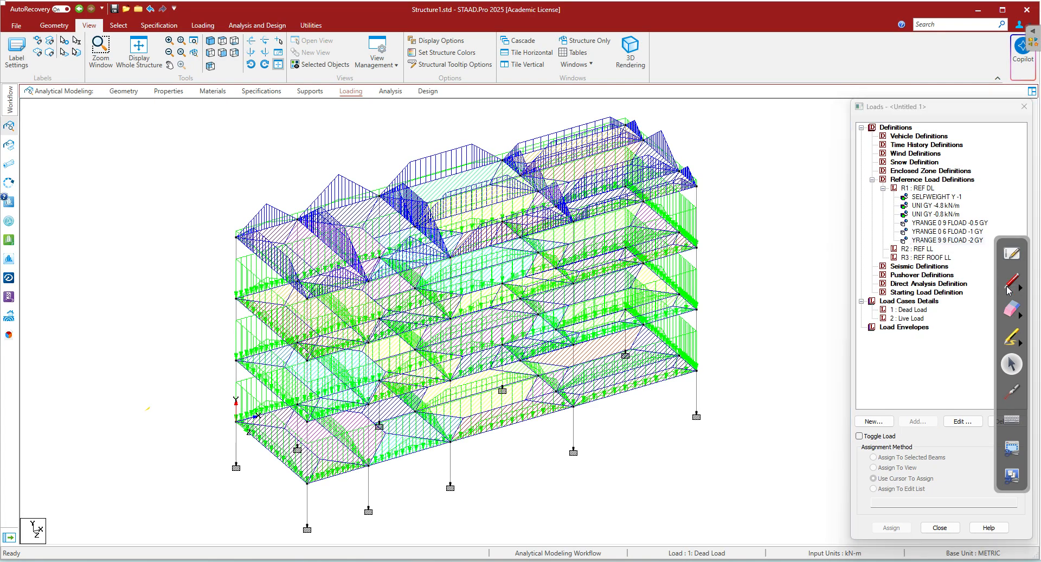
mouse_move(238, 213)
left_mouse_down()
mouse_move(226, 227)
mouse_move(326, 242)
mouse_move(455, 187)
left_mouse_up()
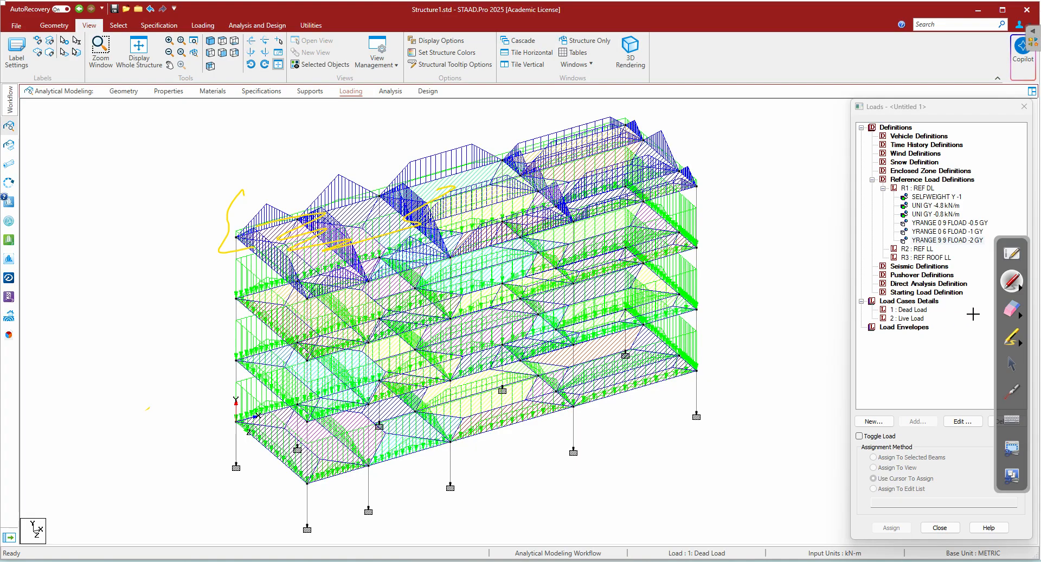
left_click(1010, 311)
left_click_drag(352, 270, 160, 228)
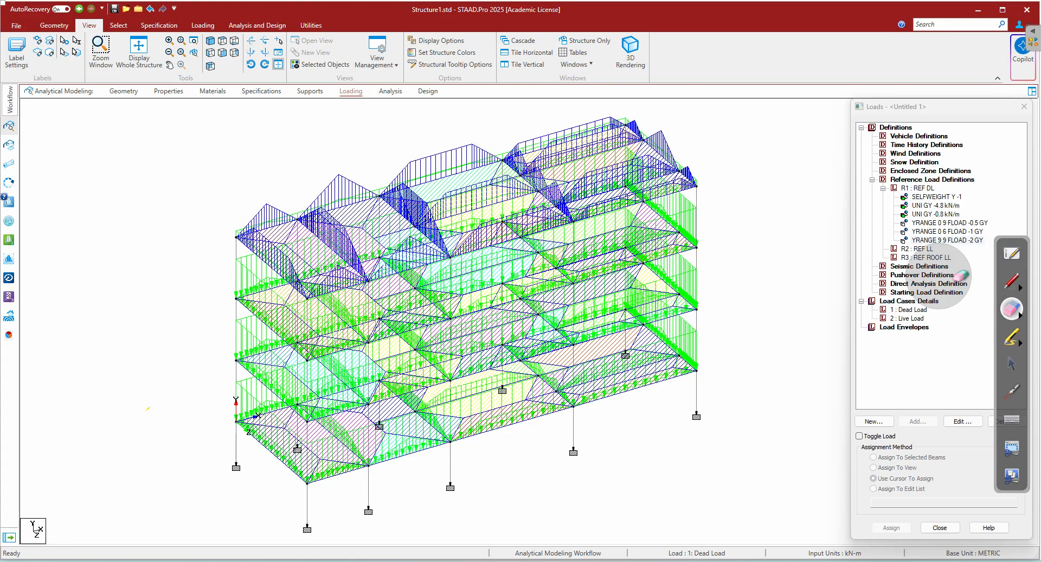
left_click(1012, 364)
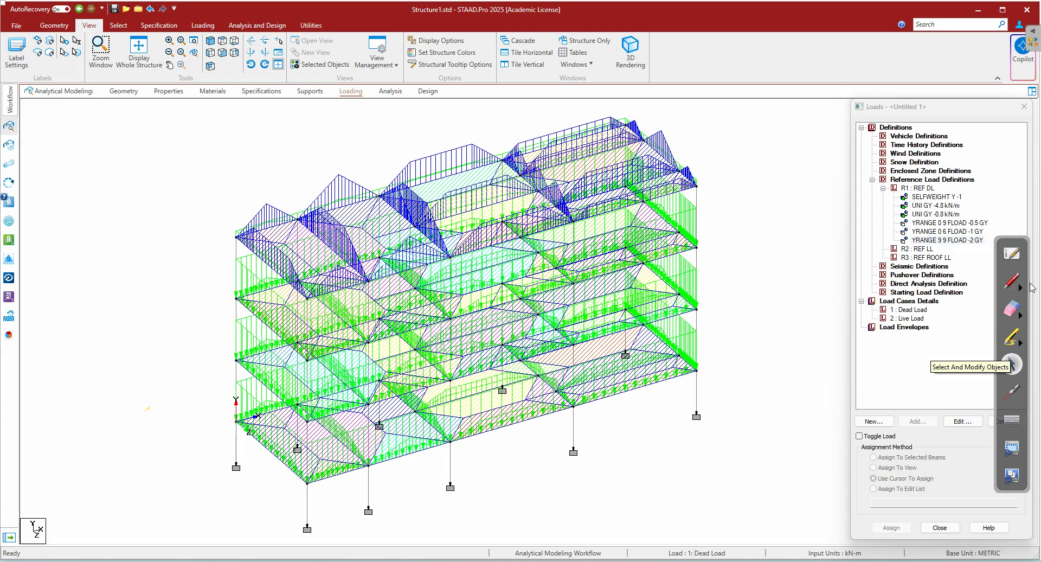
Display the floor loads and uniform wall loads of REF DL one after another on the model and examine their distribution.
left_click(960, 240)
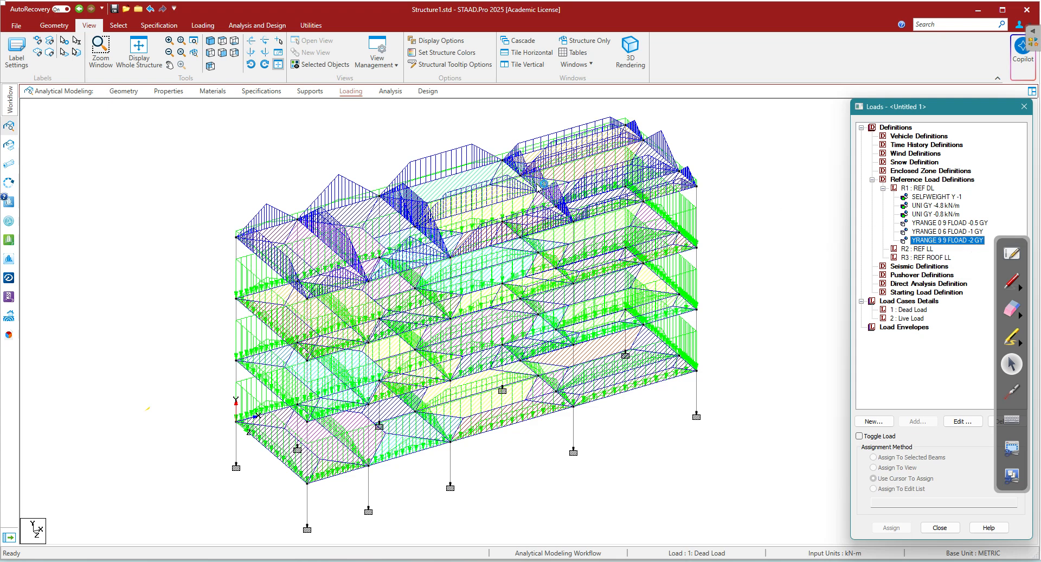
left_click(964, 232)
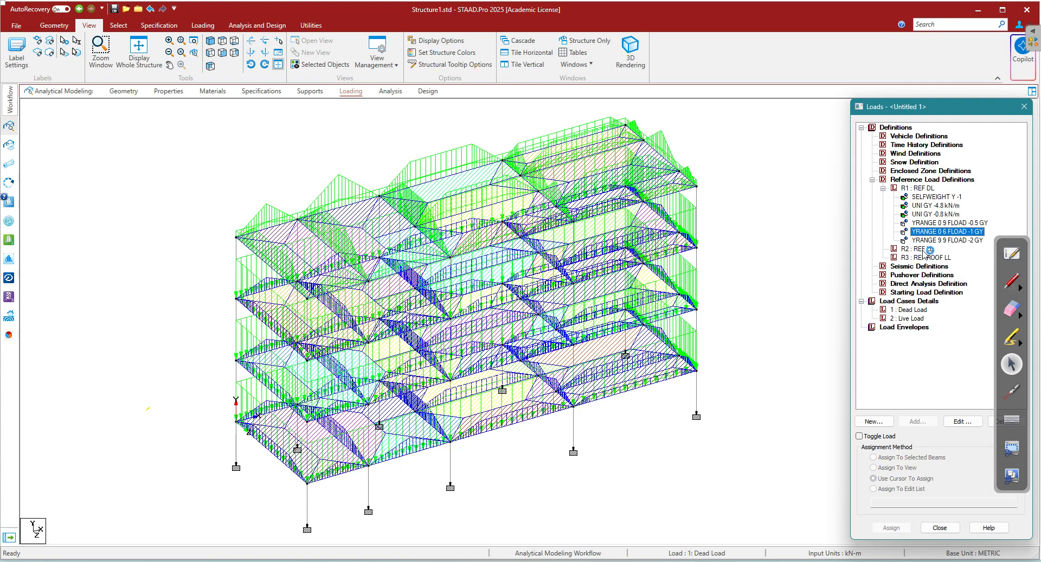
left_click(955, 223)
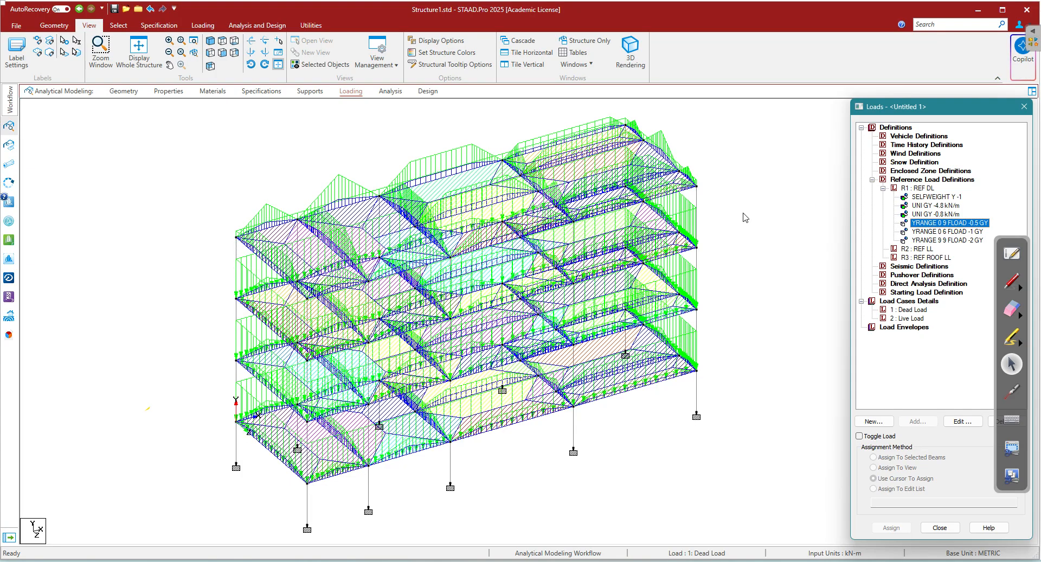
left_click(933, 214)
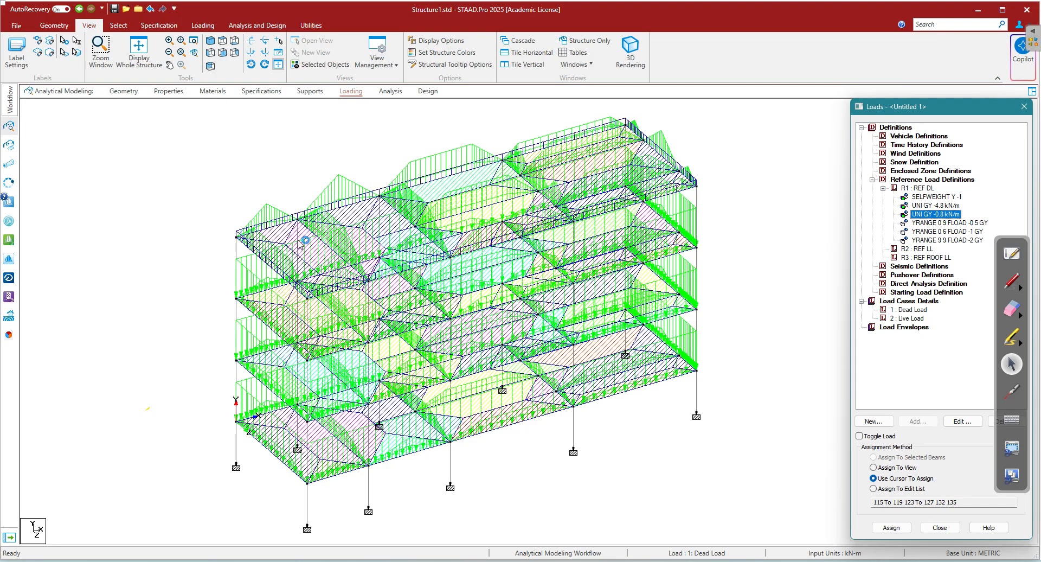
left_click(943, 205)
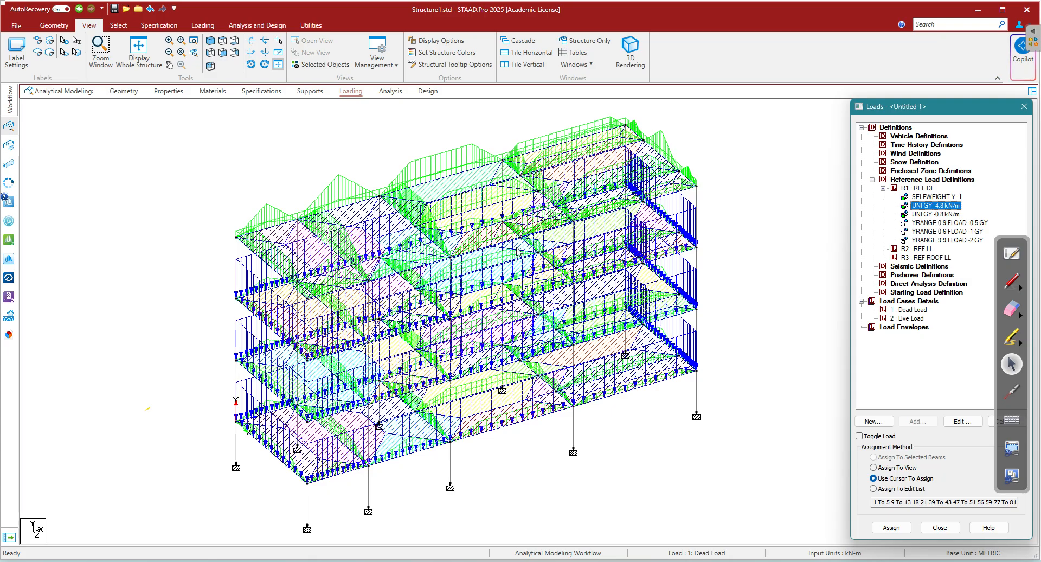
left_click(717, 307)
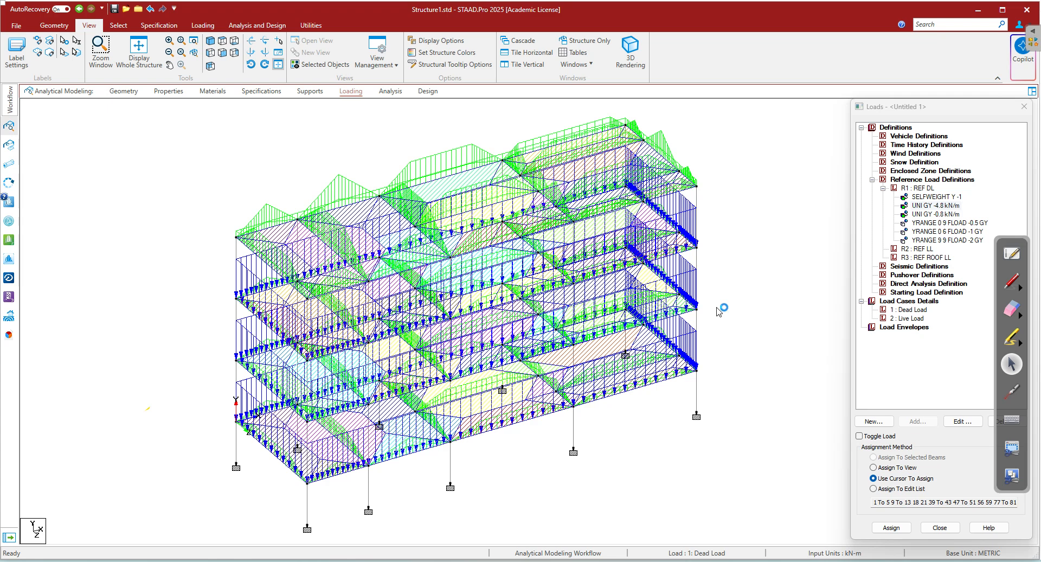
left_click(917, 188)
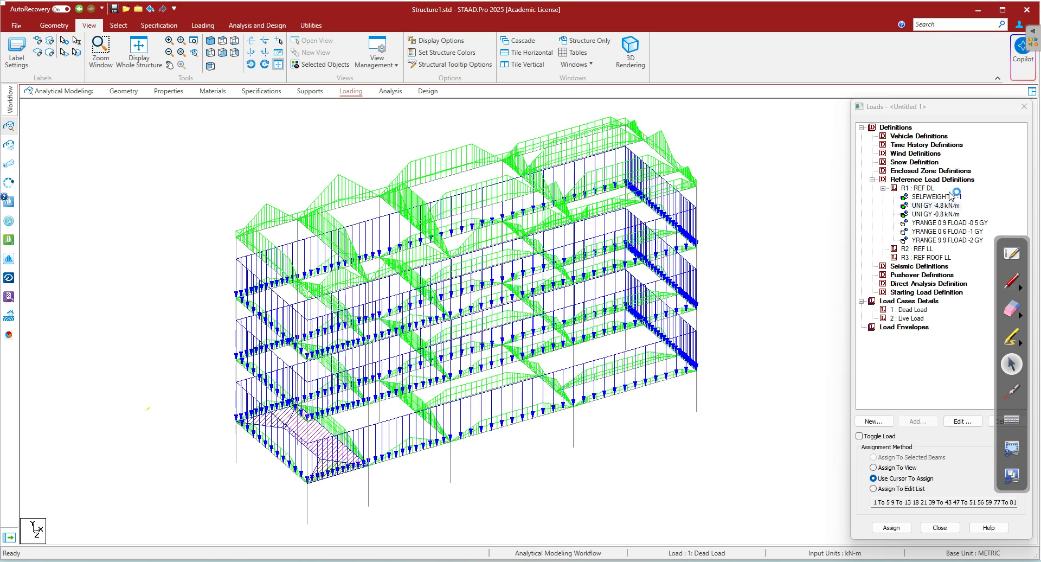
left_click(787, 249)
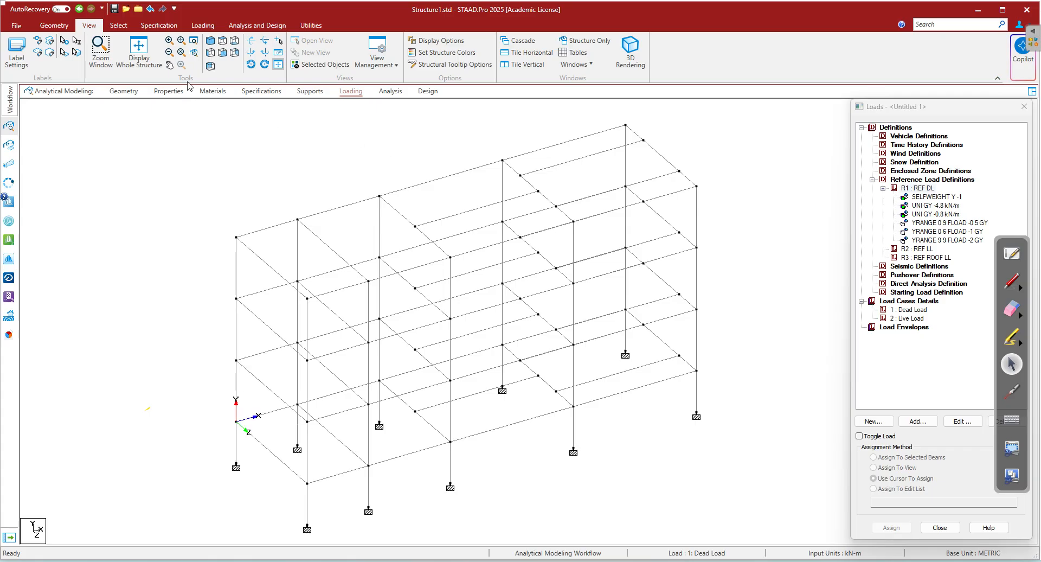
Show the front view and annotate the floor levels from lowest to highest with "St", "Com", "Com" and "AR" in yellow ink.
left_click(220, 54)
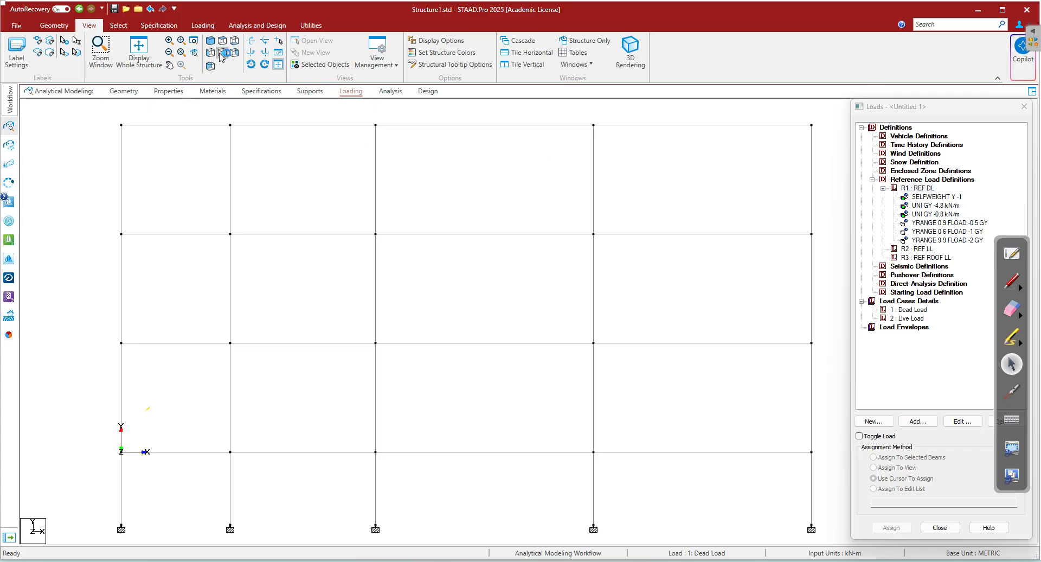
left_click(1011, 283)
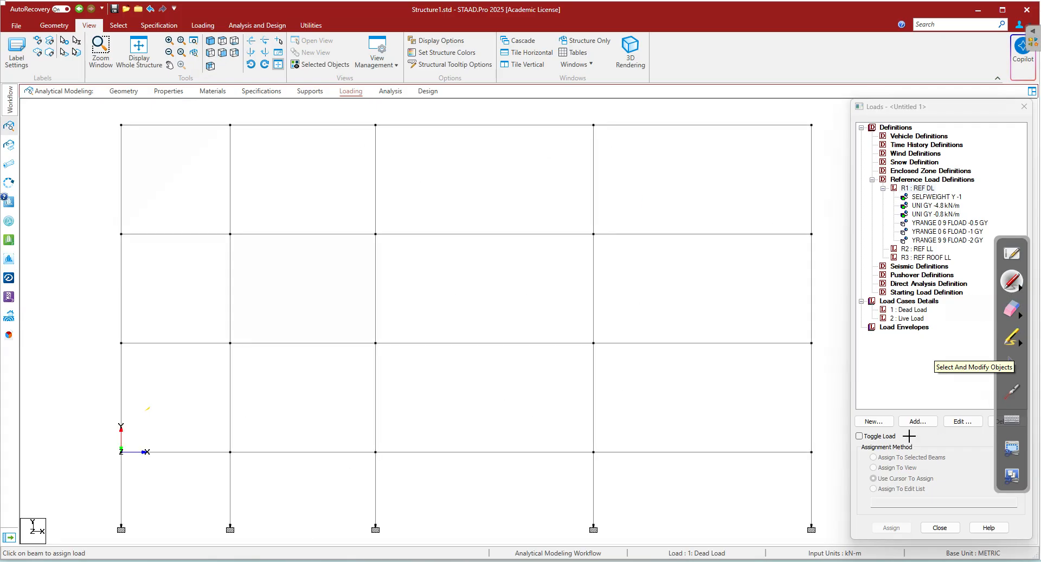
mouse_move(464, 436)
left_mouse_down()
mouse_move(455, 447)
mouse_move(479, 441)
left_mouse_up()
left_click(468, 433)
mouse_move(438, 327)
left_mouse_down()
mouse_move(437, 339)
mouse_move(467, 339)
left_mouse_up()
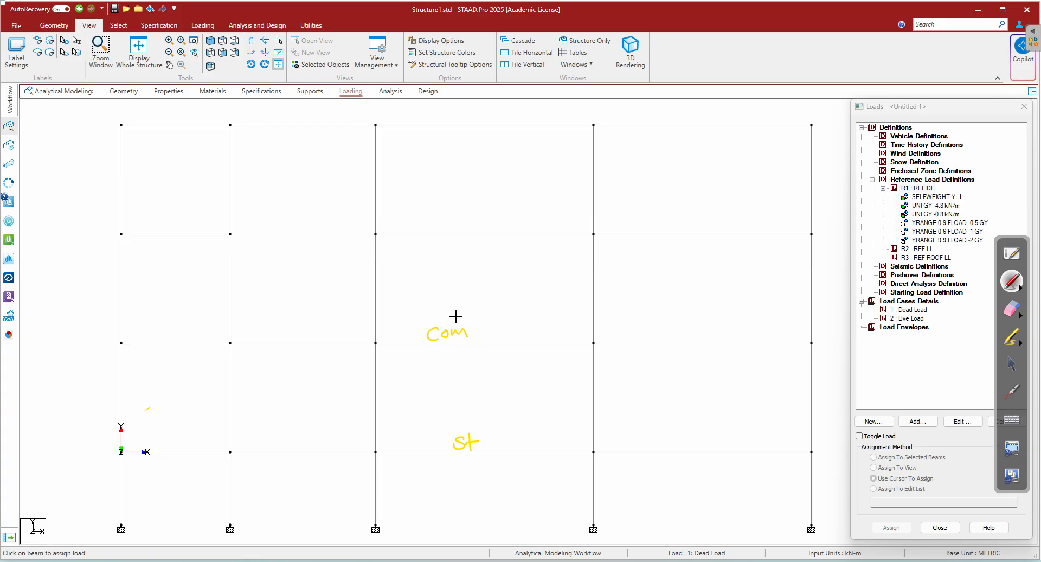
left_click(434, 216)
left_click_drag(433, 216, 437, 224)
Write the live loads 5, 2.5, 2.5 and 1.5 kN/m² in blue ink beside the floor labels, from lowest to highest.
left_click(1020, 287)
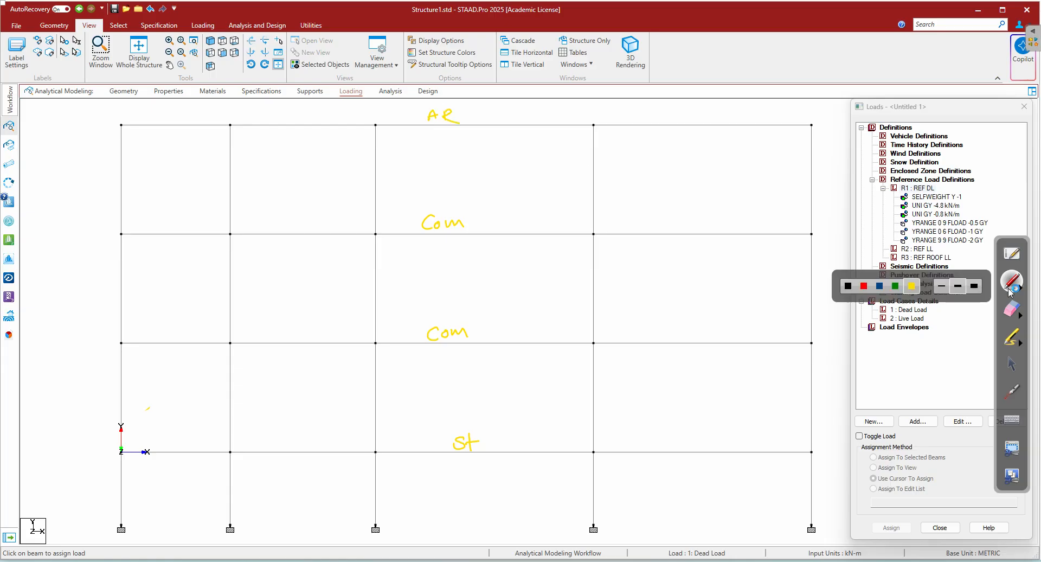
left_click(879, 287)
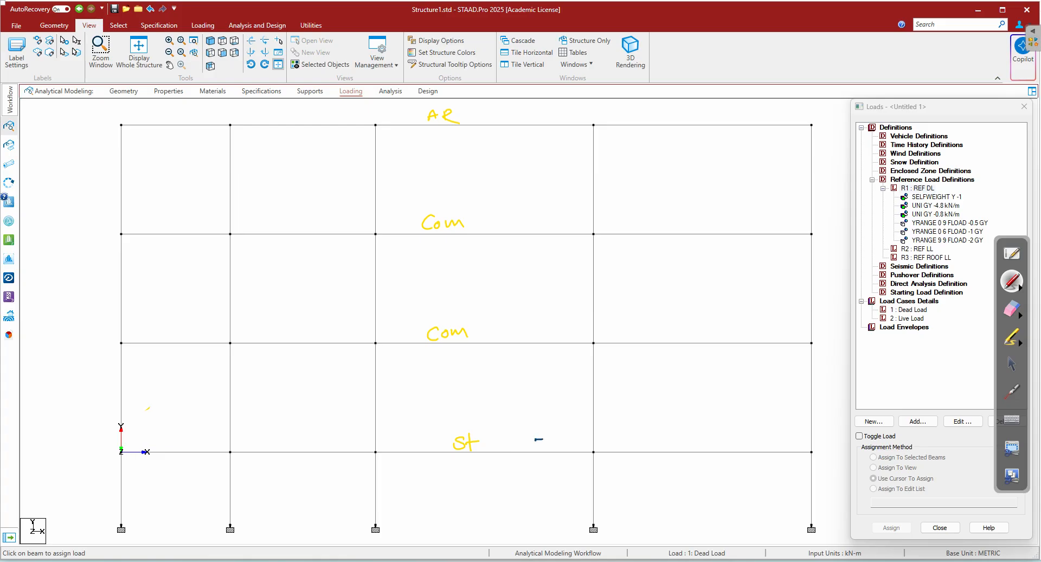
mouse_move(551, 437)
left_mouse_down()
mouse_move(576, 452)
mouse_move(619, 434)
left_mouse_up()
left_click(533, 340)
mouse_move(547, 325)
left_mouse_down()
mouse_move(537, 339)
mouse_move(585, 327)
left_mouse_up()
mouse_move(588, 319)
left_mouse_down()
mouse_move(588, 341)
mouse_move(626, 321)
left_mouse_up()
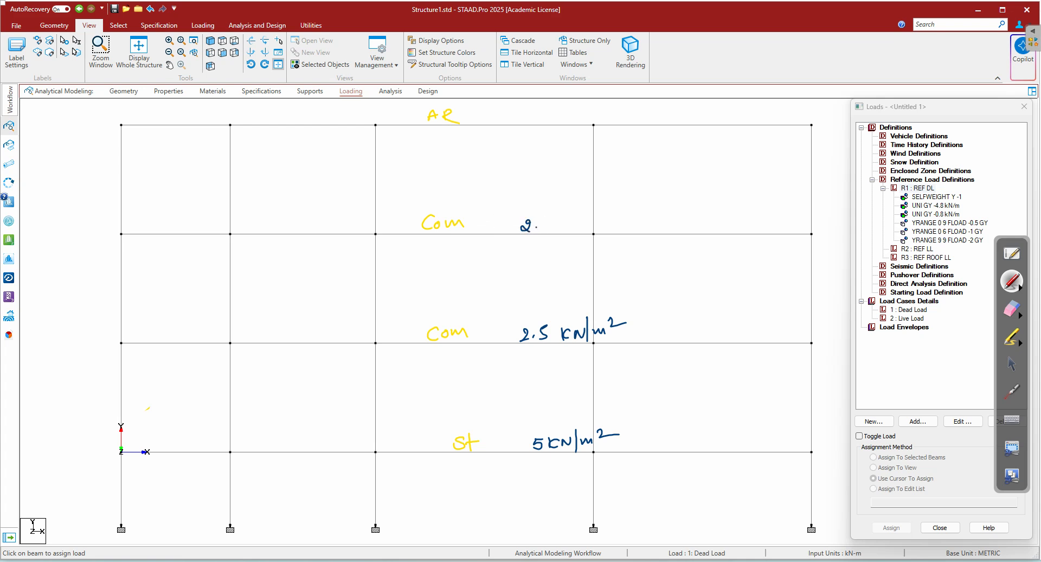
left_click_drag(566, 219, 567, 231)
left_click_drag(576, 217, 640, 213)
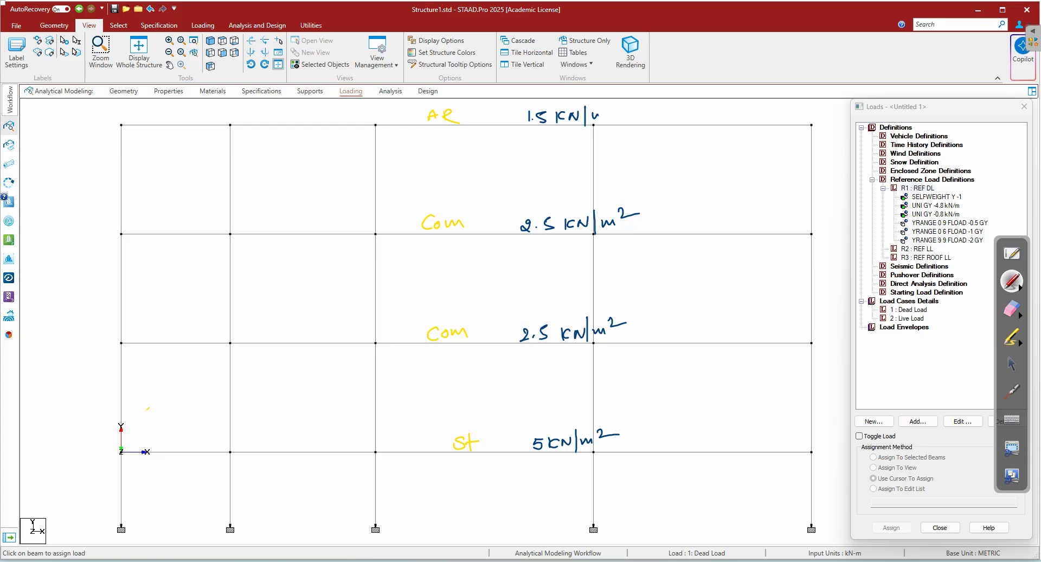
left_click_drag(613, 114, 631, 110)
left_click_drag(690, 424, 702, 436)
left_click(1011, 308)
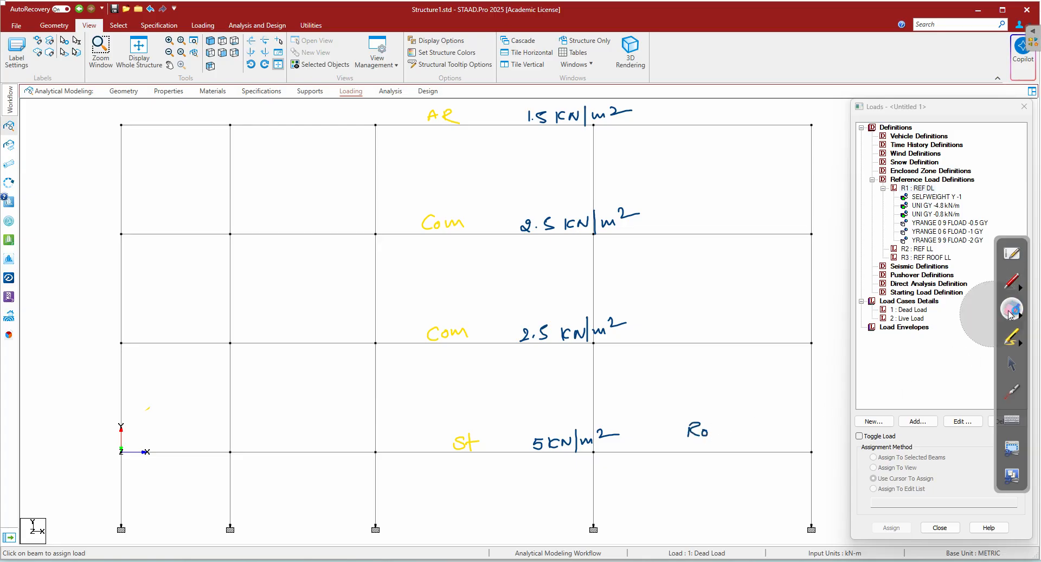
left_click_drag(720, 431, 702, 429)
Write "Ref LL" in blue ink beside the live loads of the three lower floor levels.
left_click(1011, 288)
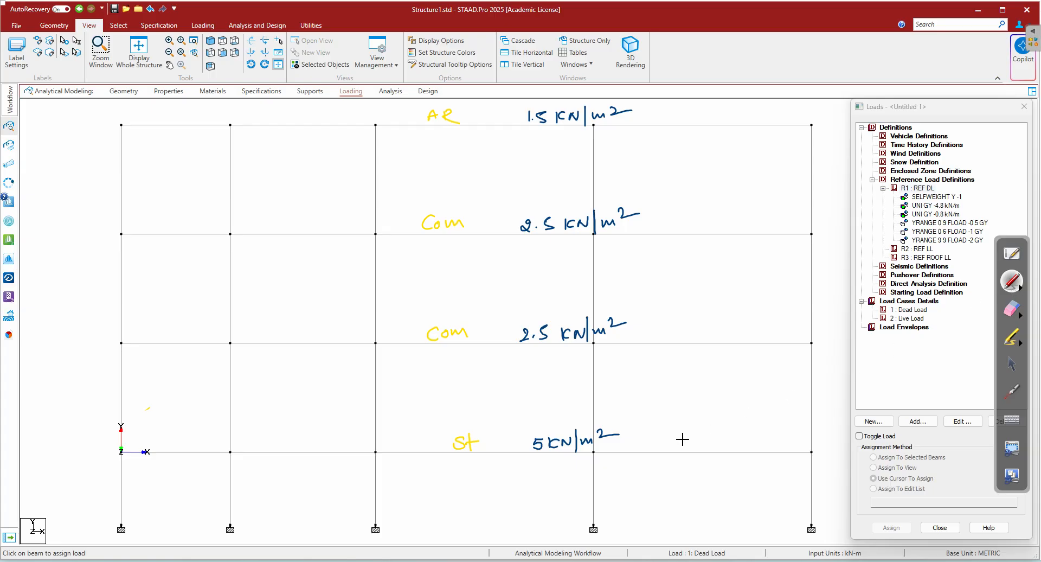
left_click_drag(664, 437, 684, 460)
left_click_drag(714, 429, 719, 442)
left_click_drag(725, 427, 734, 439)
mouse_move(681, 341)
left_mouse_down()
mouse_move(682, 330)
mouse_move(744, 329)
left_mouse_up()
mouse_move(686, 214)
left_mouse_down()
mouse_move(687, 230)
mouse_move(713, 231)
left_mouse_up()
left_click_drag(718, 209, 717, 232)
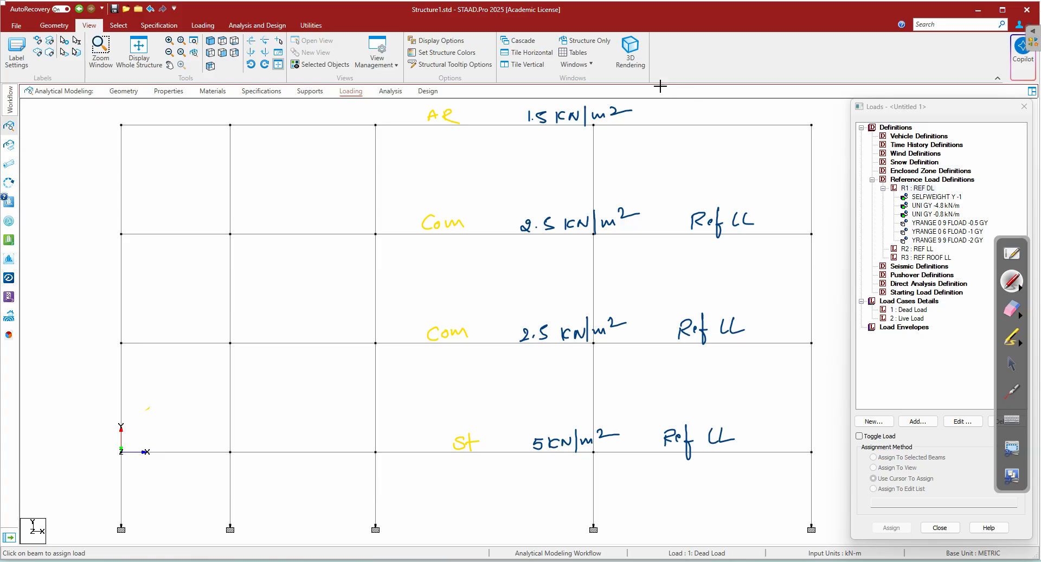
Write "Ref Roof LL" in blue ink beside the 1.5 kN/m² roof load, erasing and rewriting the first attempt.
left_click_drag(675, 108, 696, 120)
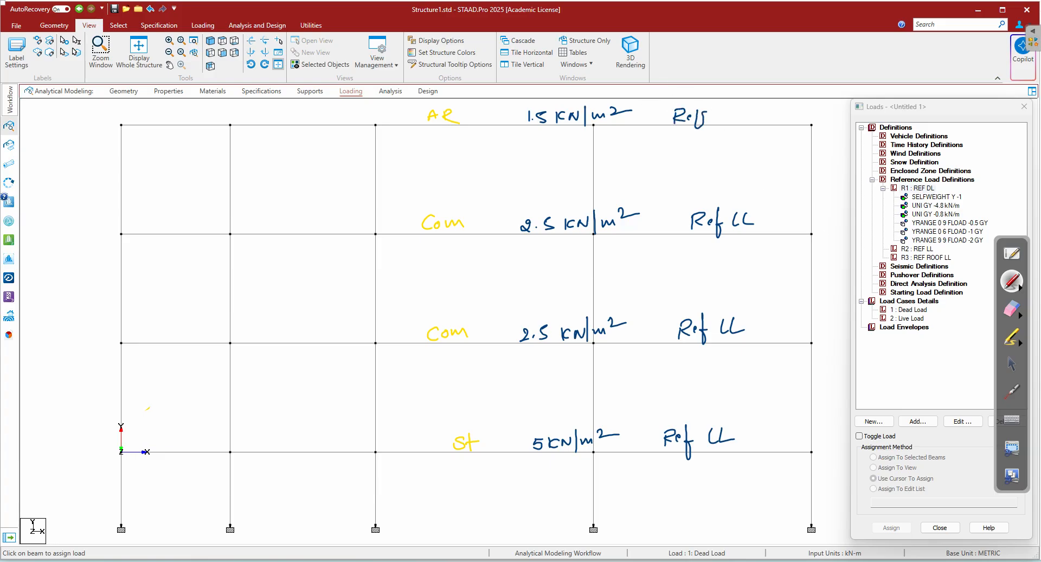
left_click(1011, 309)
mouse_move(748, 160)
left_mouse_down()
mouse_move(724, 112)
mouse_move(671, 127)
mouse_move(693, 139)
left_mouse_up()
left_click(1011, 281)
left_click_drag(691, 127, 701, 121)
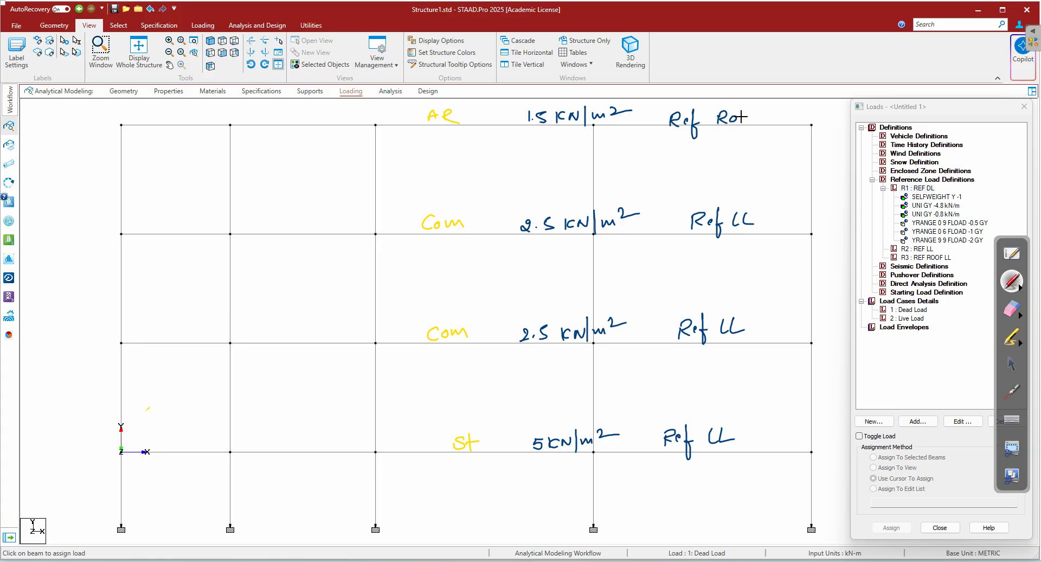
left_click_drag(751, 107, 748, 139)
left_click_drag(745, 130, 795, 118)
Annotate the frame's levels with the Y elevations -2, 0, 3, 6 and 9 in blue ink.
left_click_drag(113, 516, 122, 518)
left_click_drag(112, 448, 112, 448)
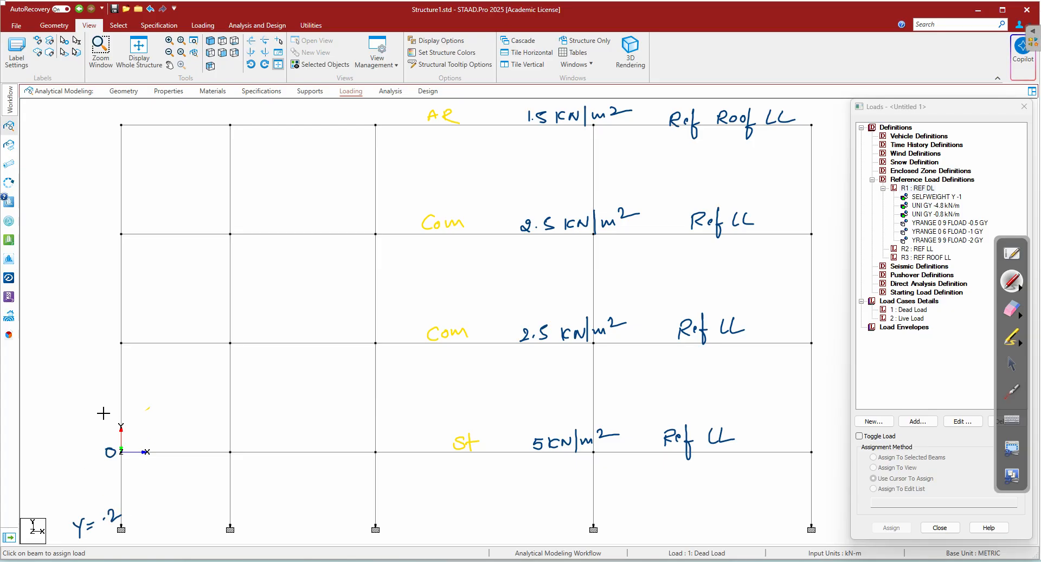
left_click_drag(95, 333, 96, 345)
Underline the 1.5 kN/m² roof load and circle the 2.5 and 5 kN/m² loads along with elevations 9, 3 and 6.
left_click_drag(512, 135, 600, 137)
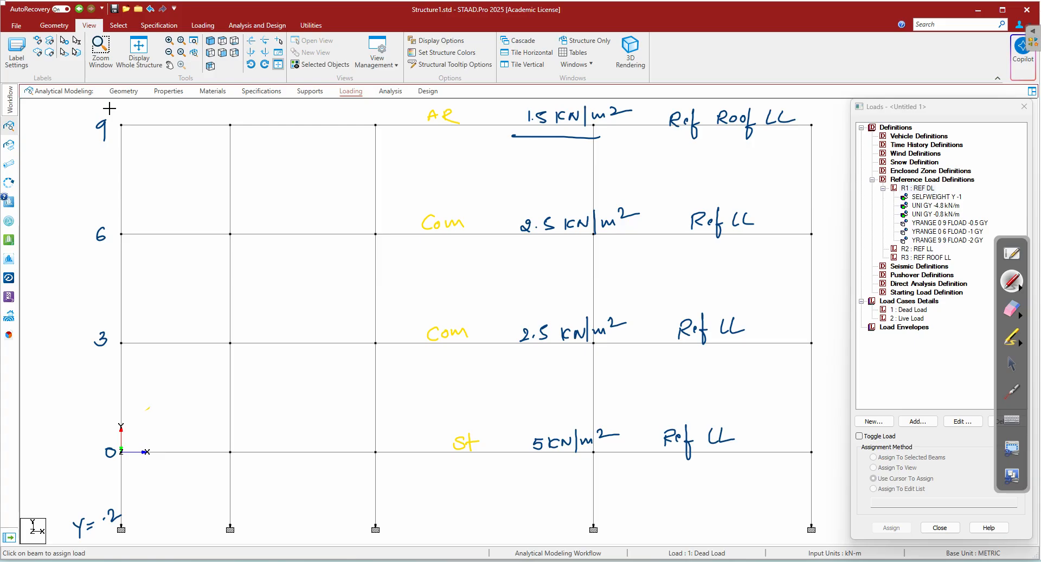
mouse_move(107, 110)
left_mouse_down()
mouse_move(79, 130)
mouse_move(82, 116)
left_mouse_up()
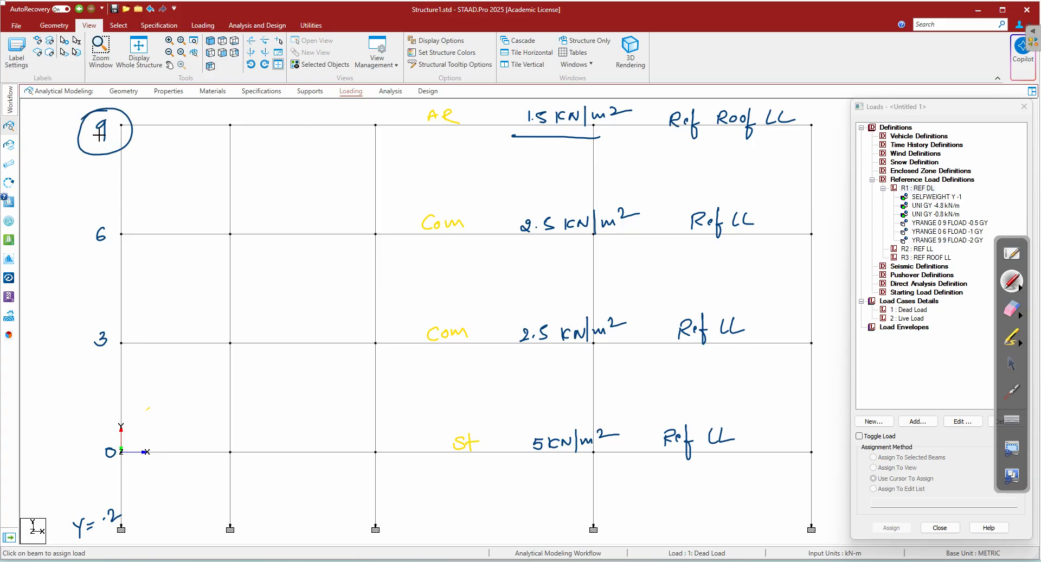
mouse_move(639, 191)
left_mouse_down()
mouse_move(582, 194)
mouse_move(490, 308)
mouse_move(638, 338)
mouse_move(637, 193)
left_mouse_up()
mouse_move(106, 312)
left_mouse_down()
mouse_move(131, 328)
mouse_move(93, 319)
left_mouse_up()
left_click_drag(138, 240, 81, 215)
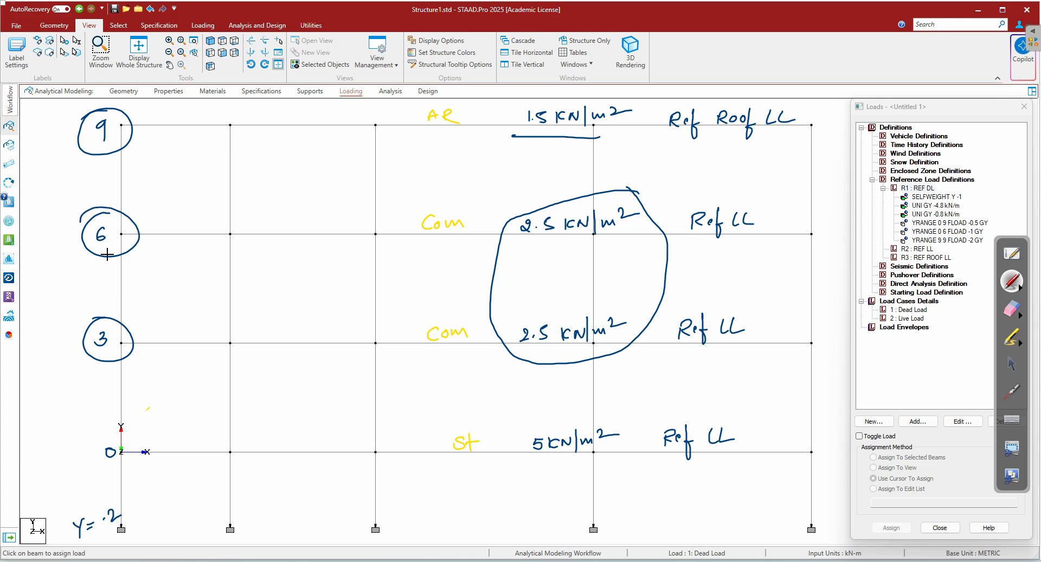
mouse_move(615, 418)
left_mouse_down()
mouse_move(591, 473)
mouse_move(545, 411)
left_mouse_up()
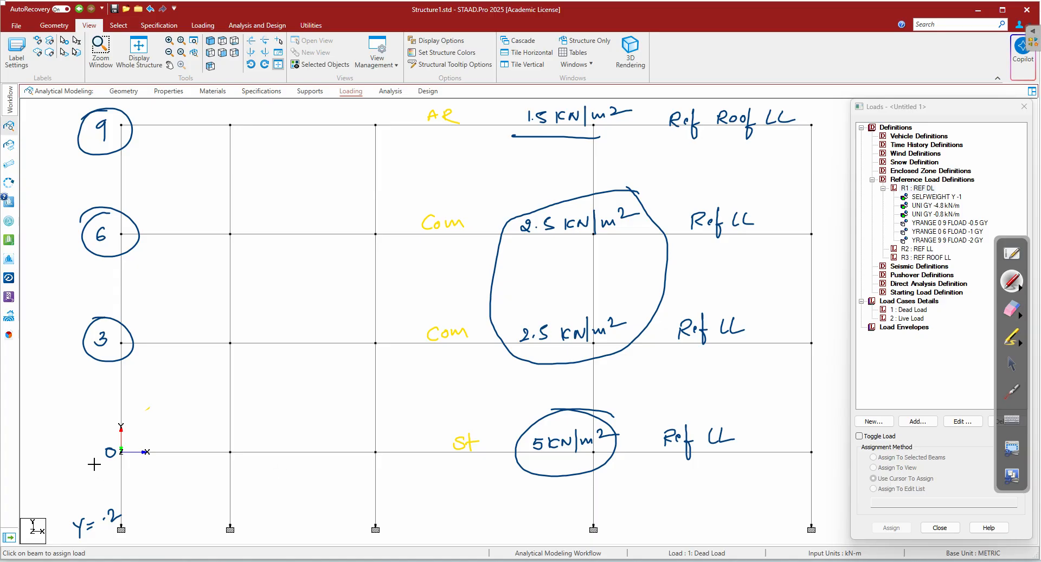
Erase all ink annotations from the front view and return to normal selection mode.
left_click(1012, 308)
mouse_move(875, 350)
left_mouse_down()
mouse_move(592, 475)
mouse_move(389, 465)
mouse_move(113, 522)
mouse_move(96, 343)
mouse_move(99, 247)
mouse_move(55, 140)
mouse_move(705, 113)
mouse_move(482, 121)
mouse_move(451, 226)
mouse_move(550, 285)
mouse_move(497, 354)
mouse_move(521, 342)
left_mouse_up()
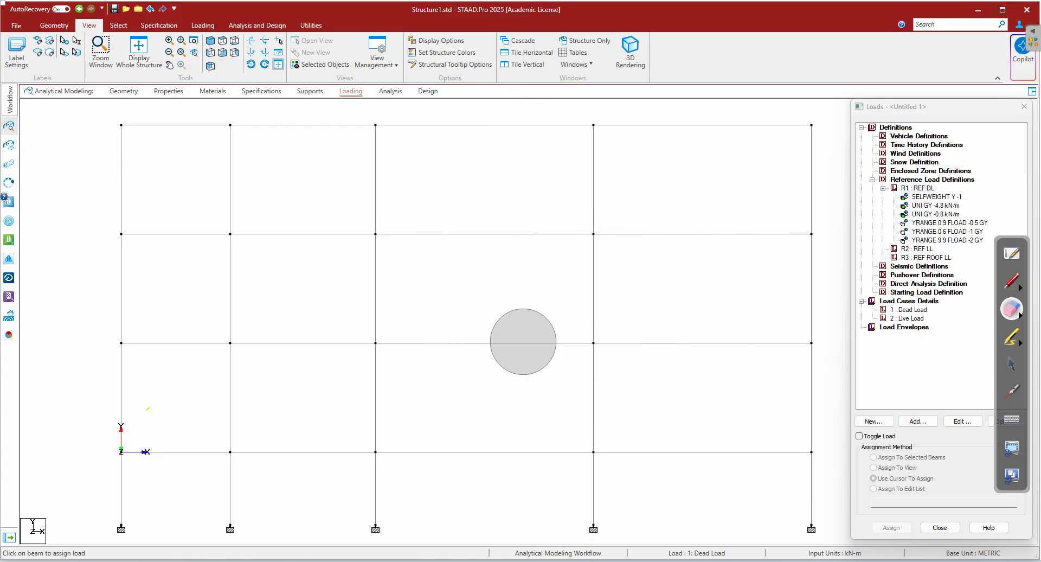
left_click(1012, 363)
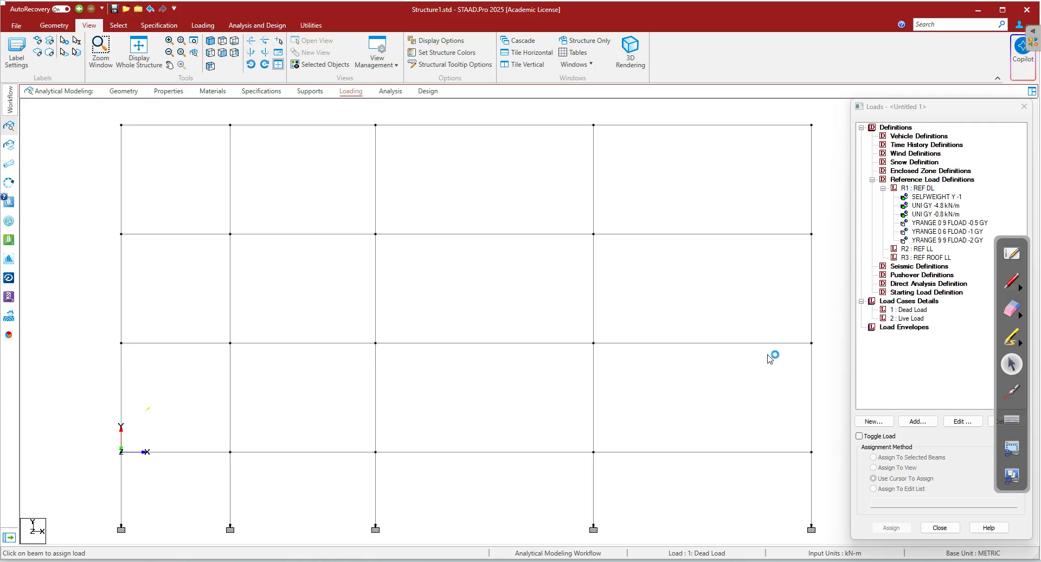
Add a floor load of -5 kN/m² to REF LL with a Y range of 0 to 0 m and display it.
left_click(919, 249)
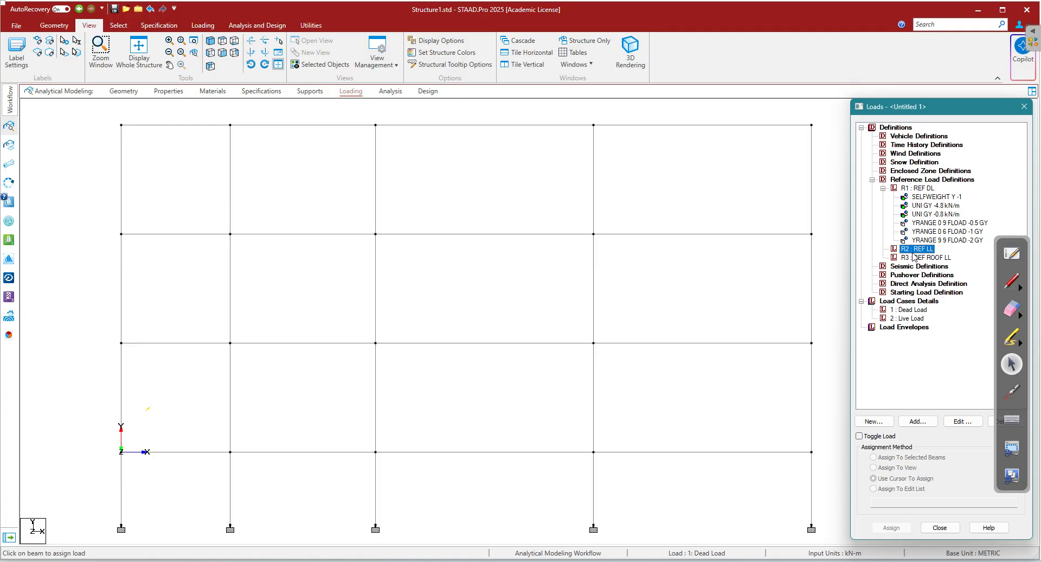
left_click(918, 420)
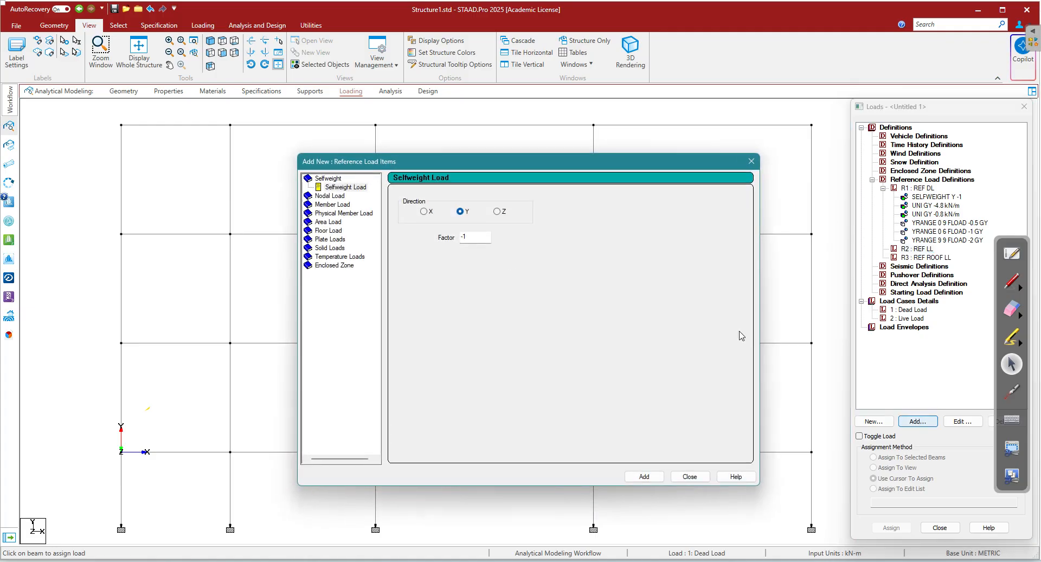
left_click(329, 231)
double_click(441, 247)
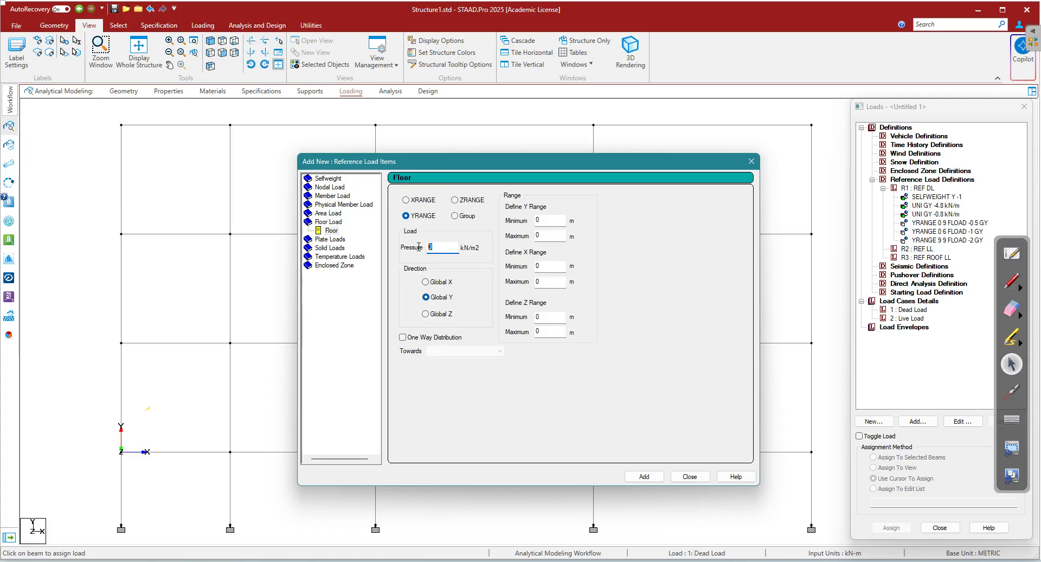
type("-5")
left_click(544, 234)
left_click(644, 476)
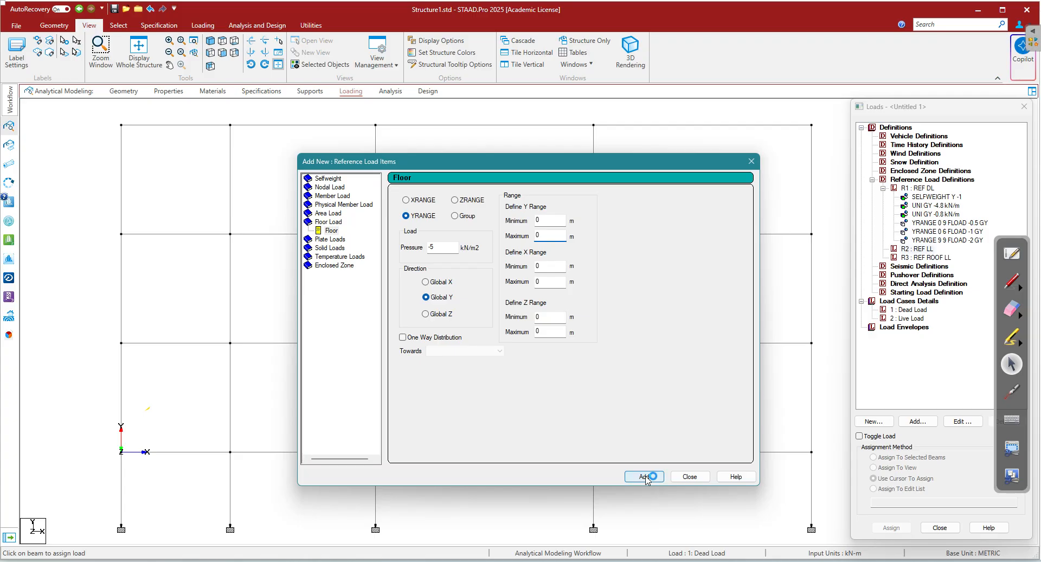
left_click(689, 477)
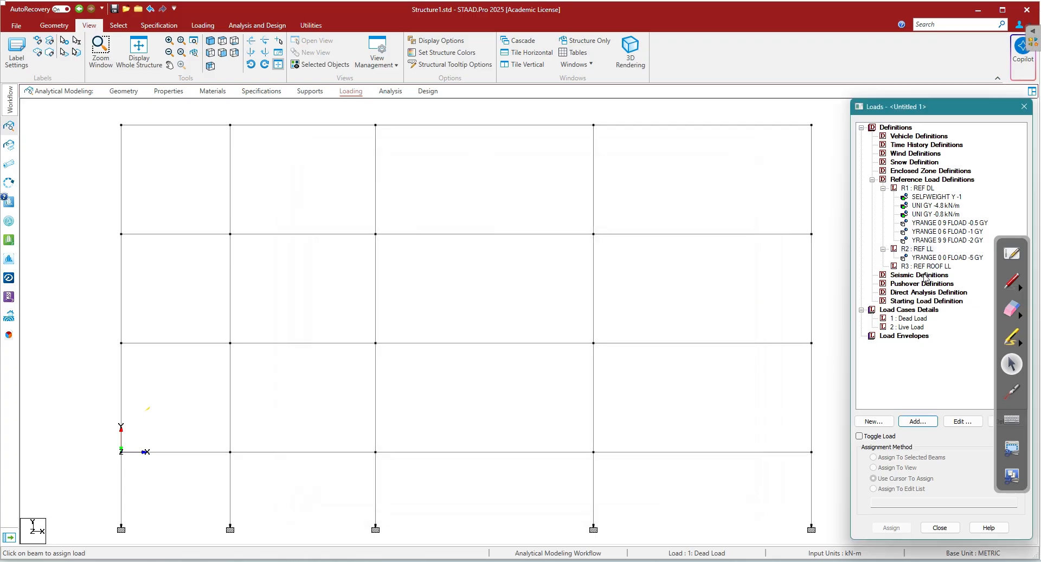
left_click(935, 257)
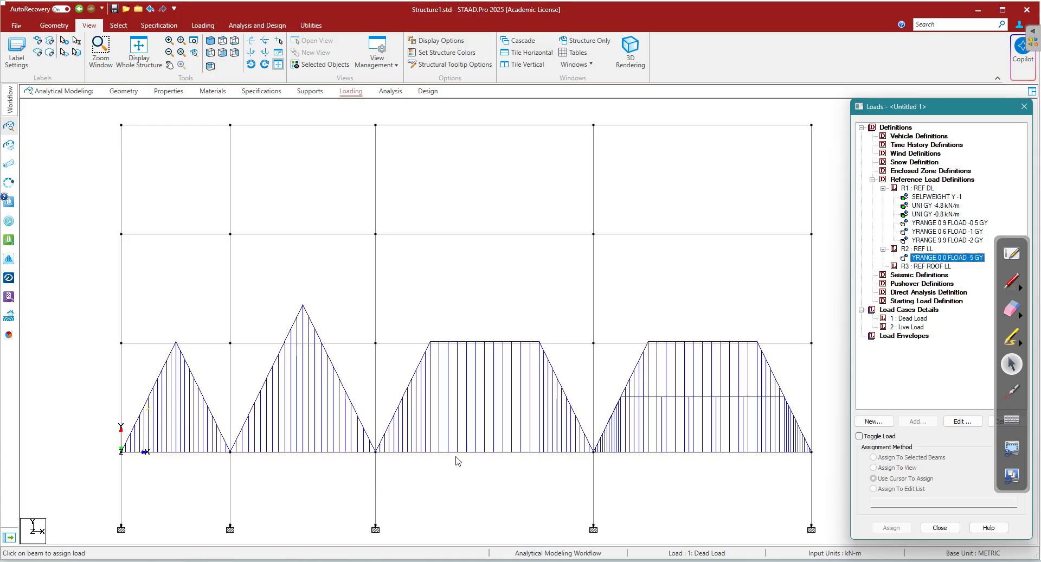
Add a floor load of -2.5 kN/m² to REF LL with a Y range of 3 to 6 m and display it.
left_click(922, 249)
left_click(918, 420)
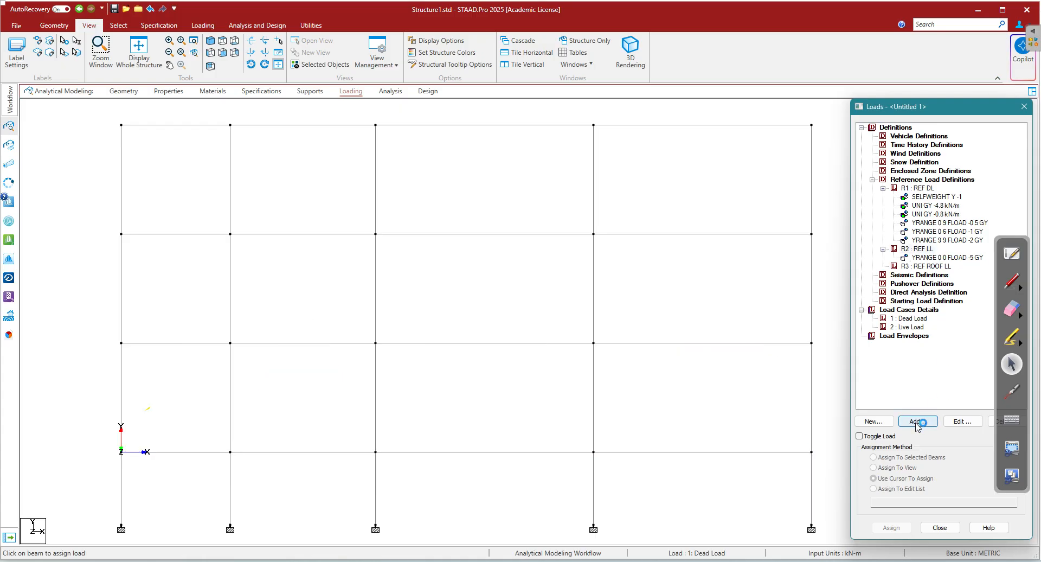
left_click(332, 229)
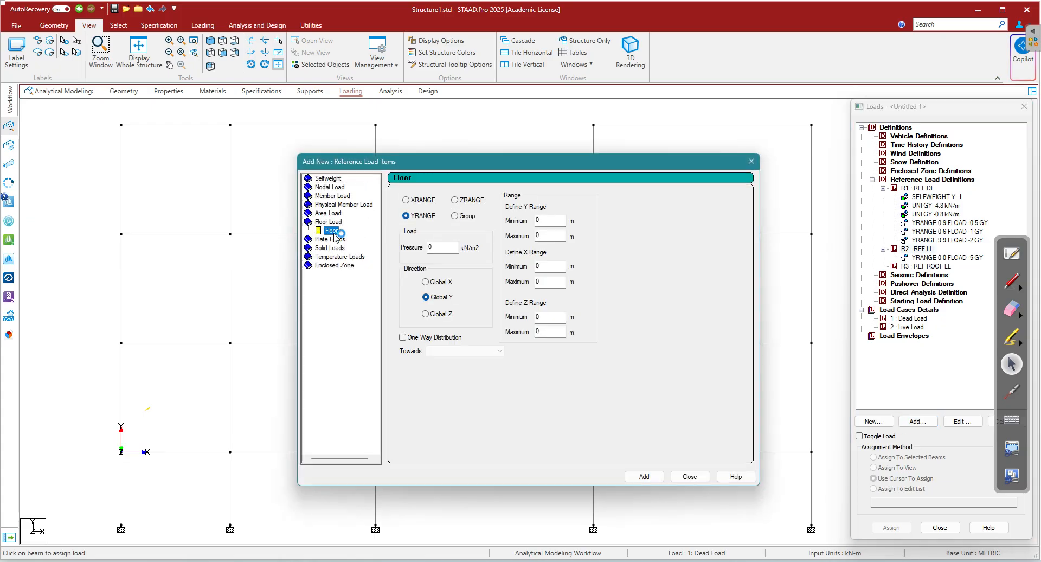
double_click(427, 249)
type("-2.5")
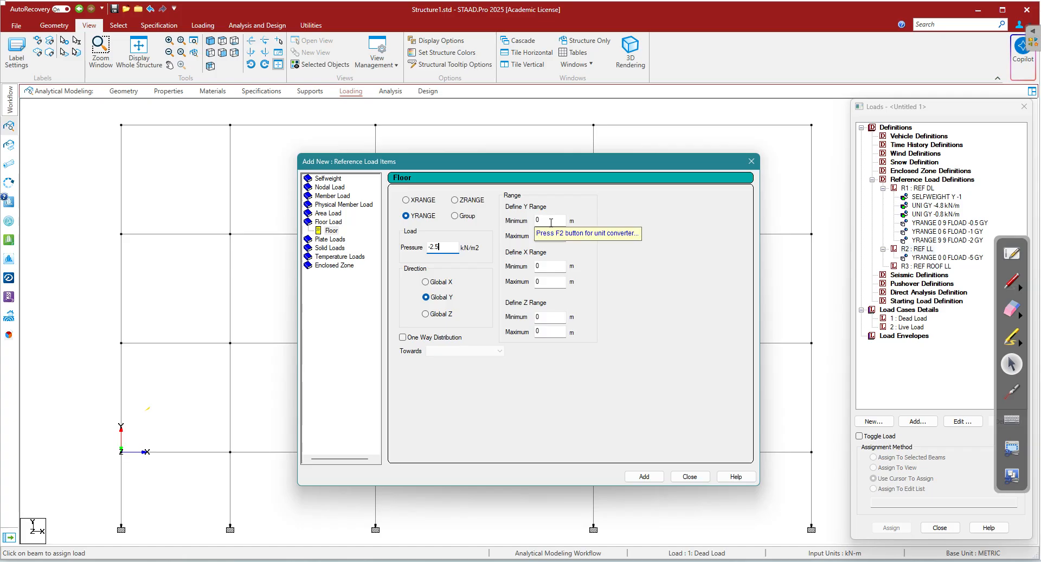
left_click_drag(551, 222, 527, 237)
type("3 ")
type("6")
left_click(644, 477)
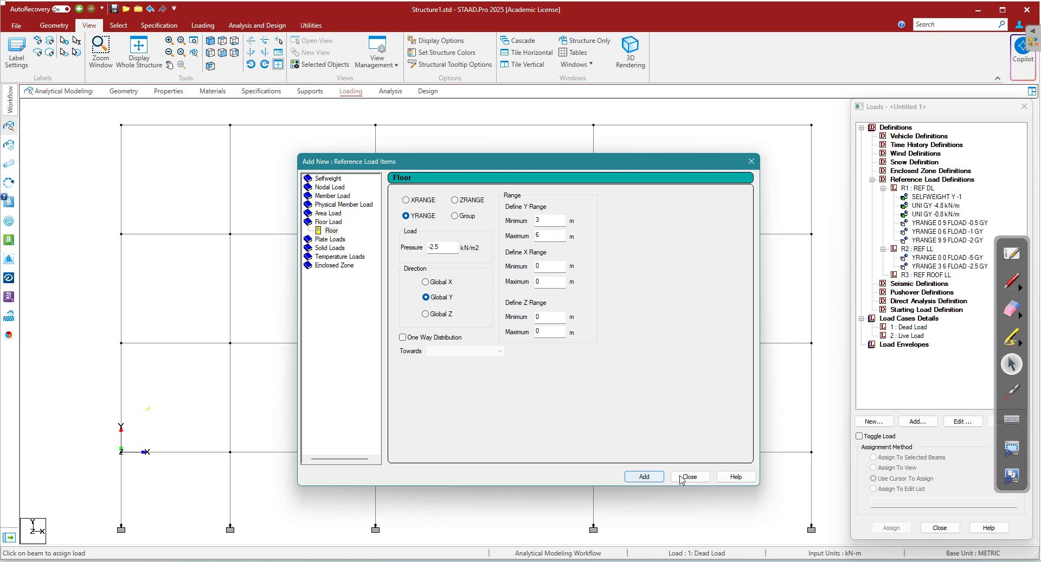
left_click(681, 478)
left_click(945, 266)
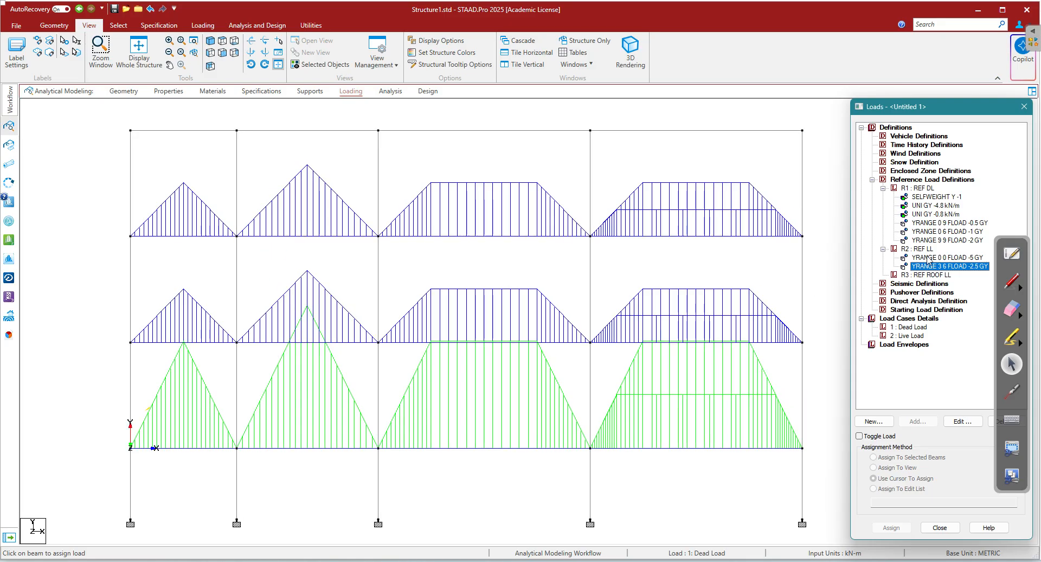
Add a floor load of -1.5 kN/m² to REF ROOF LL with a Y range of 9 to 9 m and display it.
left_click(922, 274)
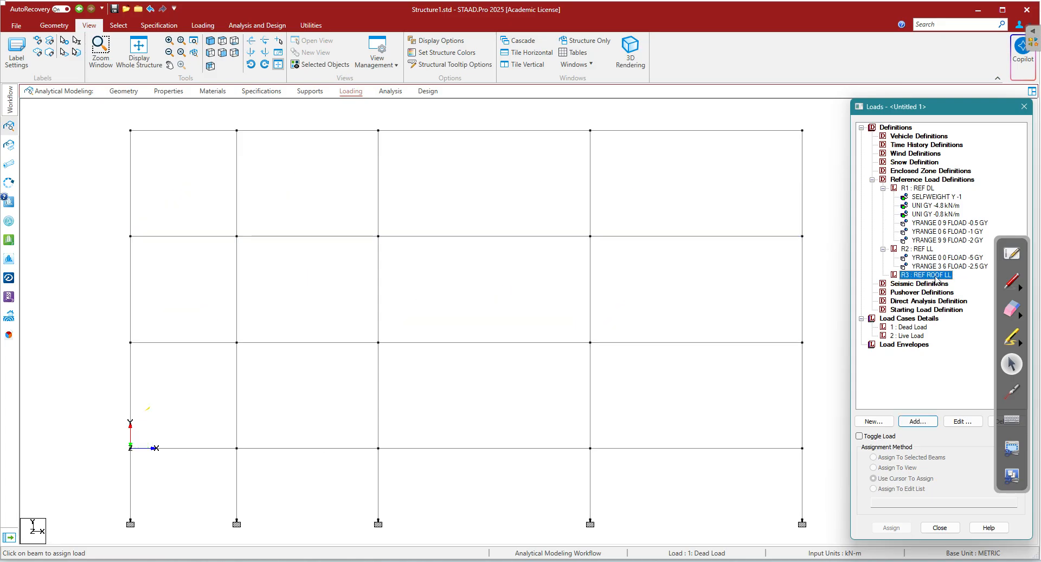
left_click(917, 421)
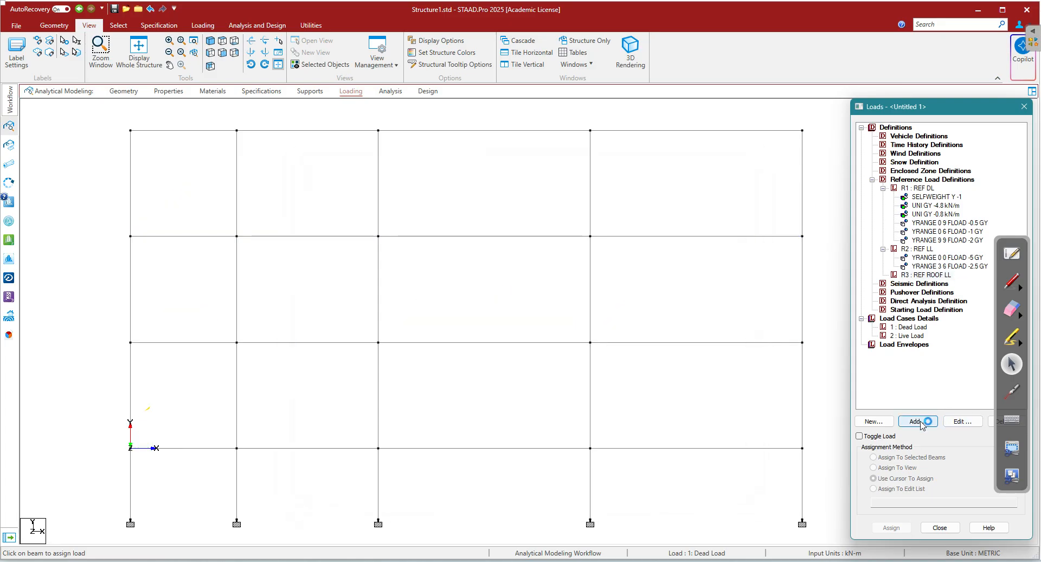
left_click(328, 230)
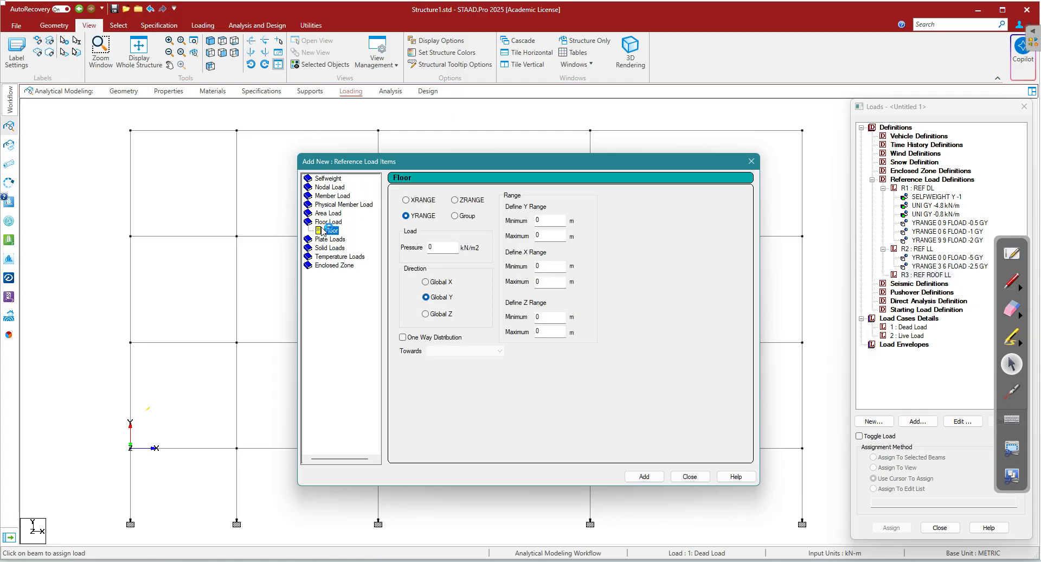
left_click_drag(441, 246, 415, 247)
type("-1.")
left_click_drag(550, 218, 521, 220)
type("9")
key("Tab")
type("9")
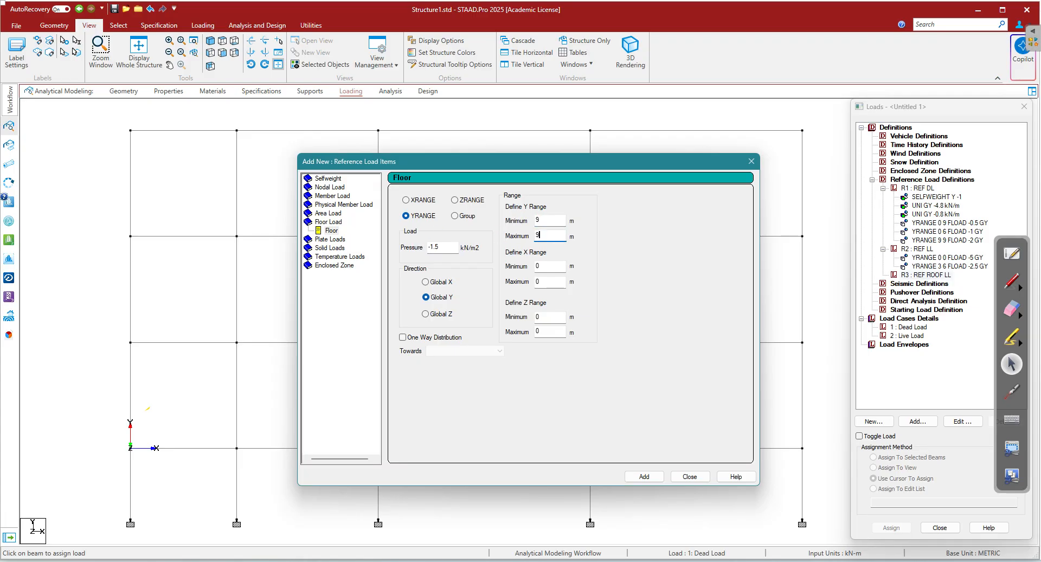
left_click(644, 476)
left_click(690, 476)
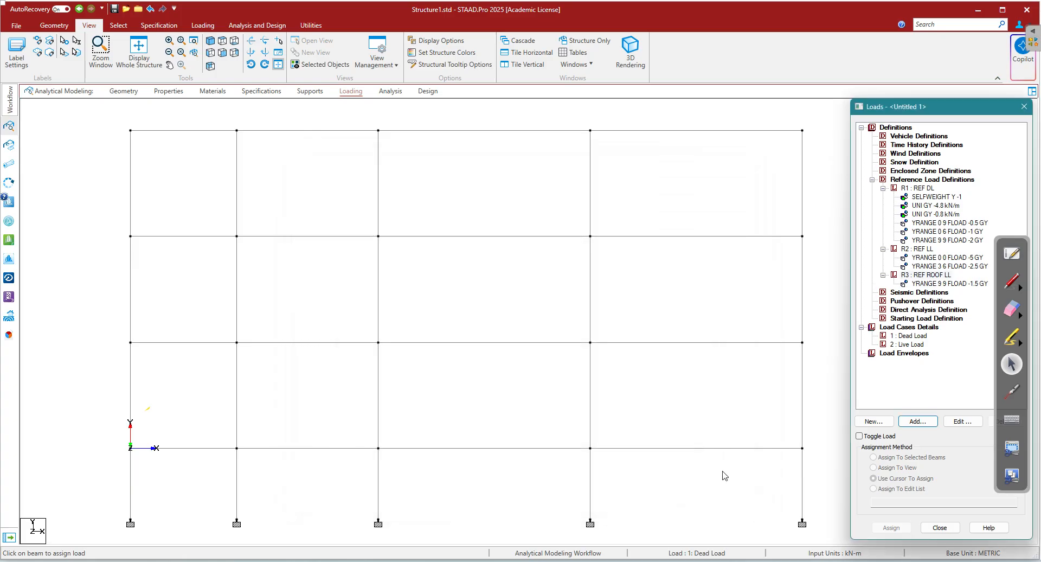
left_click(928, 284)
middle_click_drag(400, 296, 381, 330)
scroll(435, 202, "up", 2)
scroll(451, 209, "down", 1)
scroll(514, 193, "down", 1)
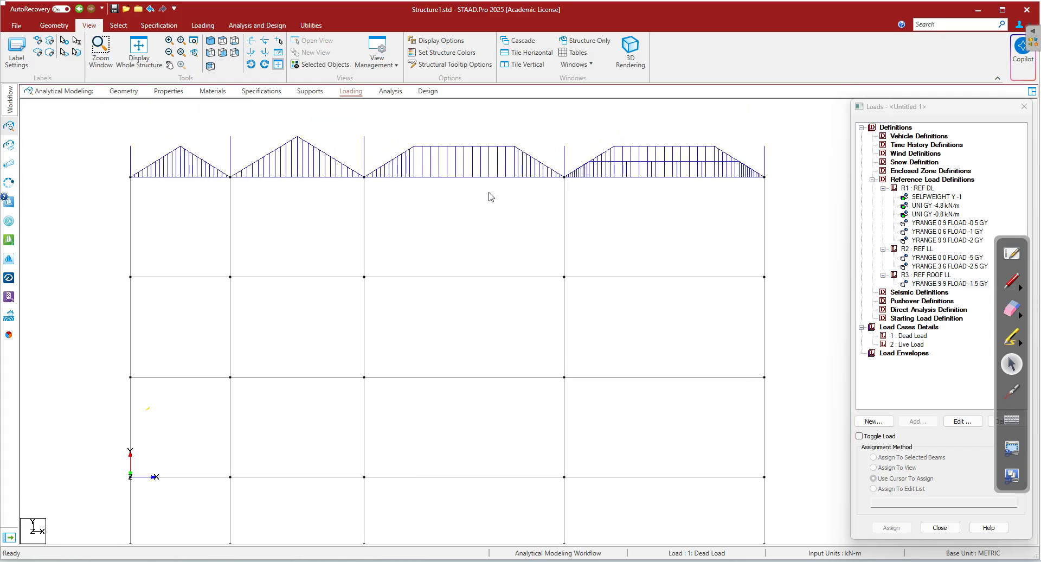
Show the frame in isometric view with the two REF LL floor loads displayed in turn, and save the model.
left_click(211, 43)
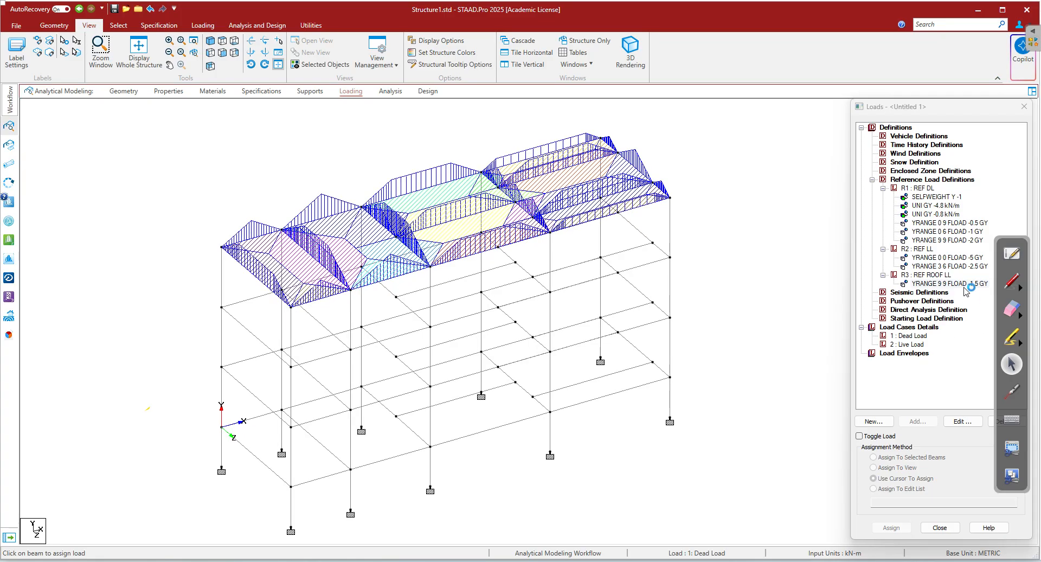
left_click(976, 266)
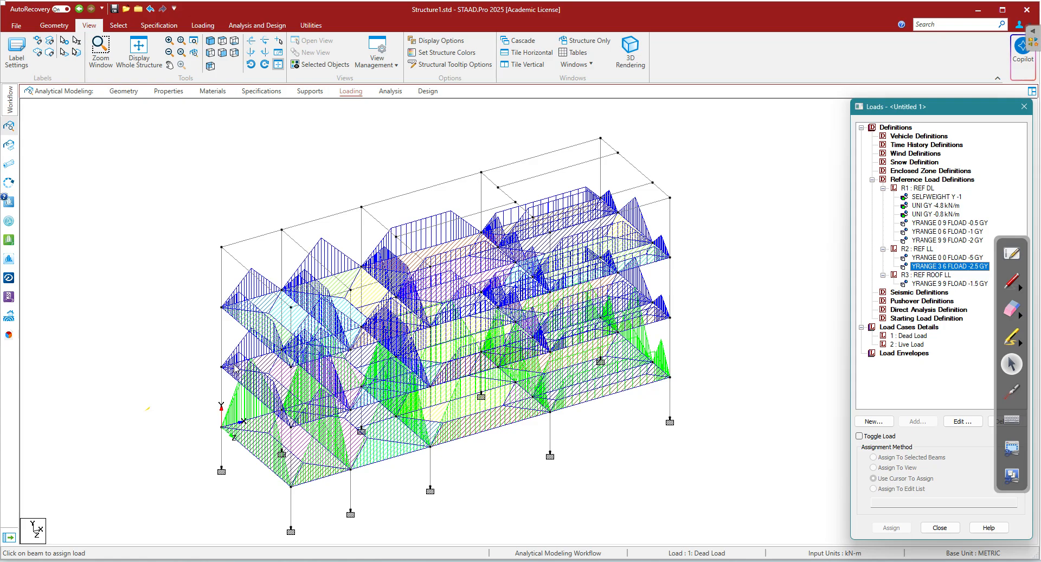
left_click(948, 257)
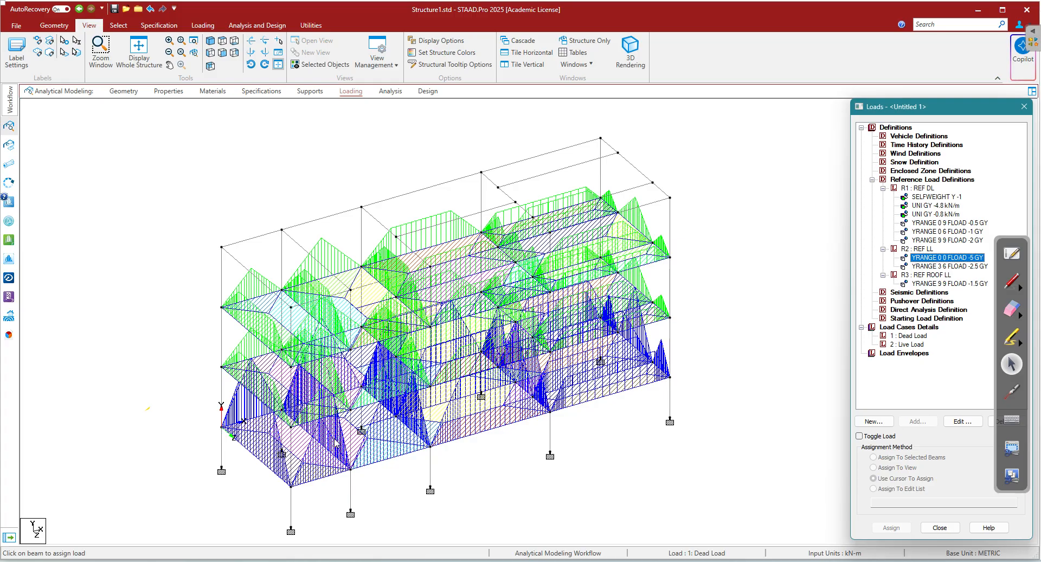
left_click(695, 256)
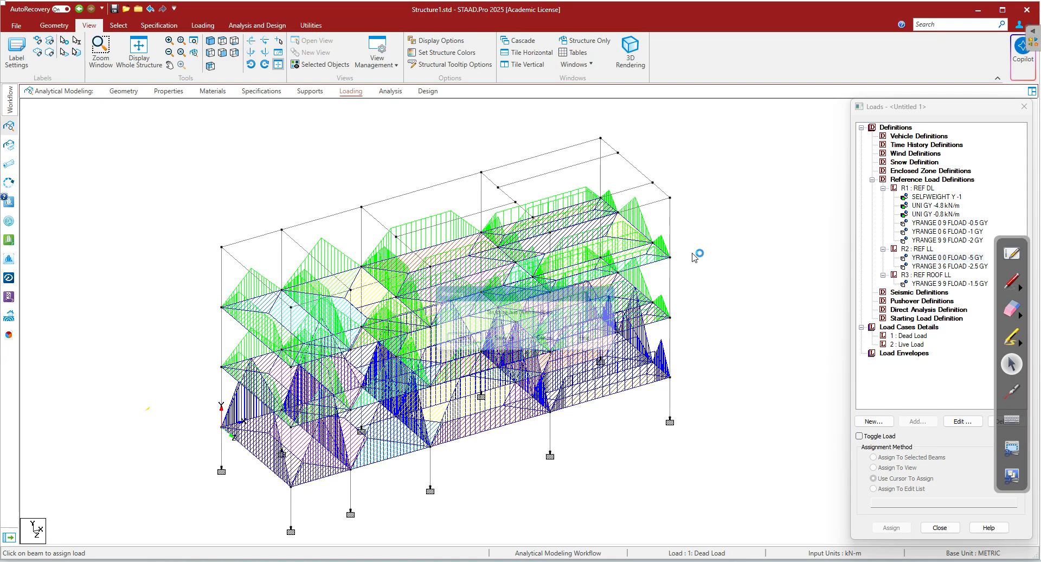
left_click(454, 341)
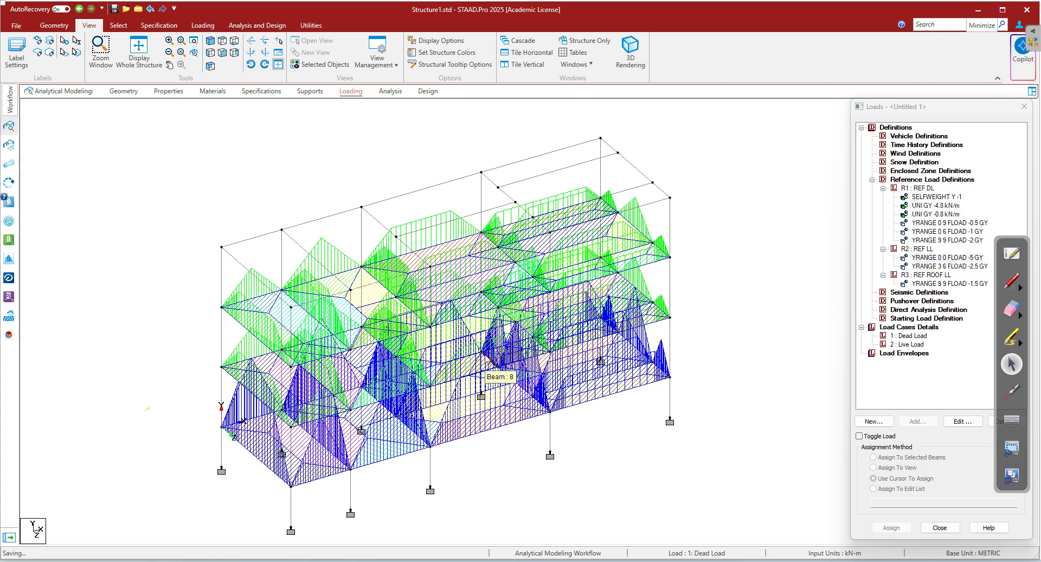
left_click(902, 327)
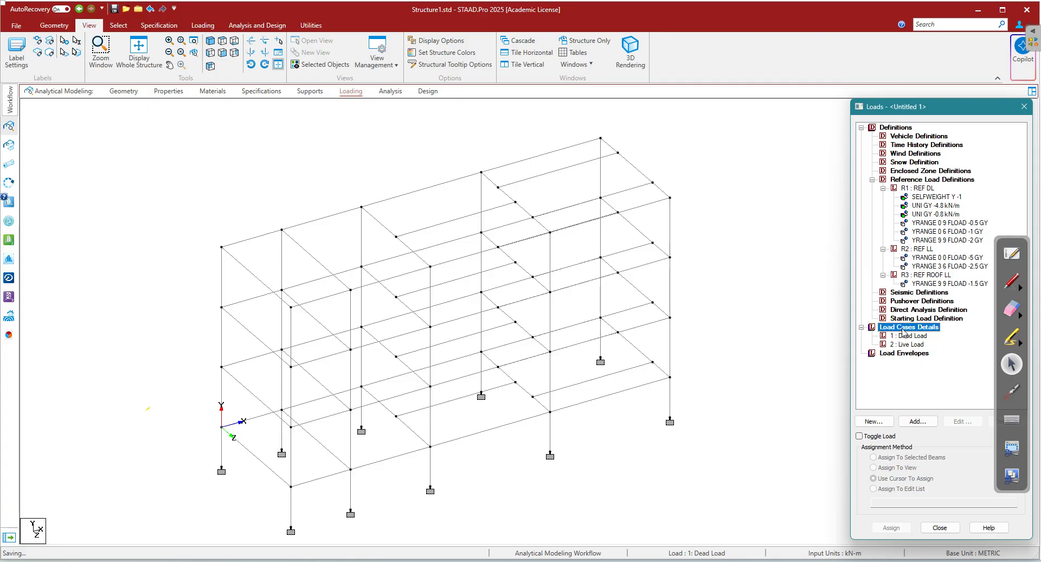
left_click(918, 421)
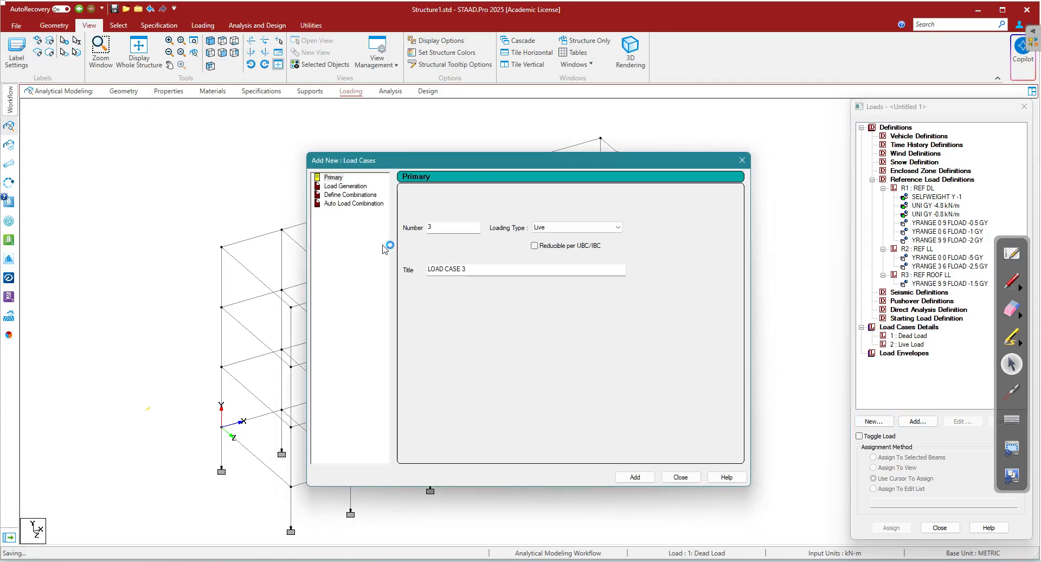
left_click(356, 188)
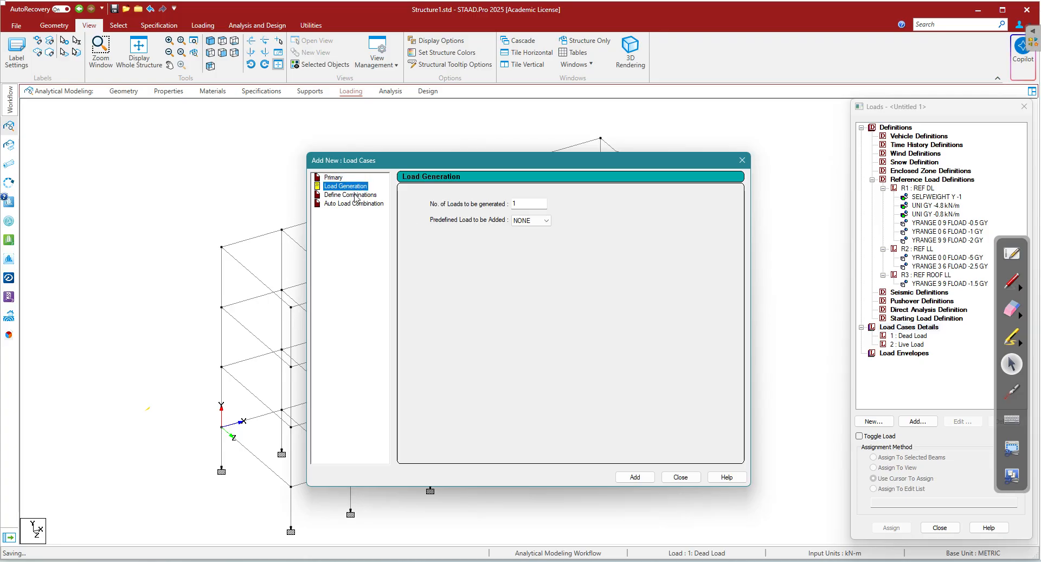
left_click(356, 195)
left_click(371, 203)
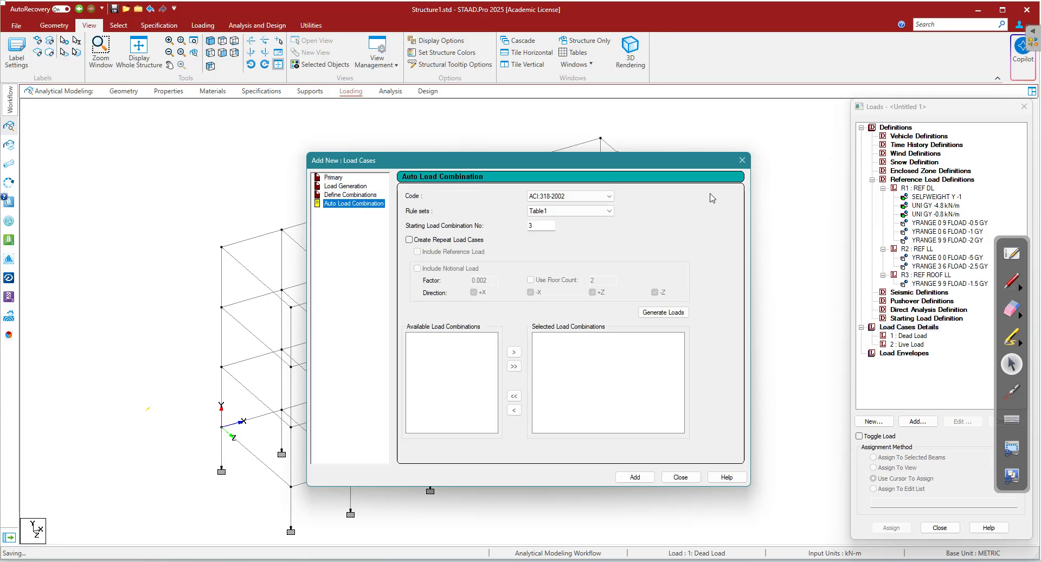
left_click(742, 160)
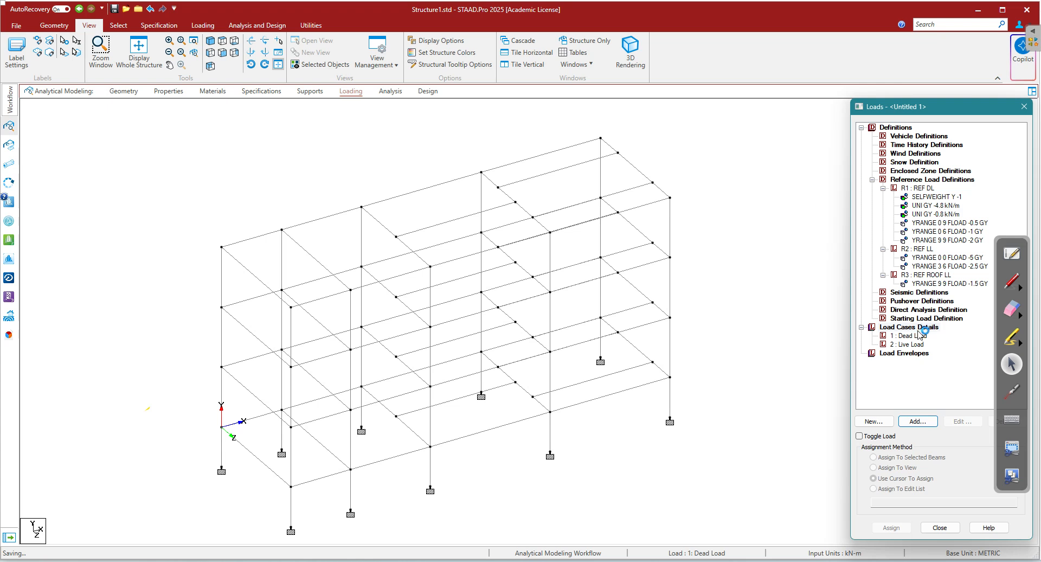
Add a reference load item to the Dead Load case that references R1: REF DL with factor 1.
left_click(912, 327)
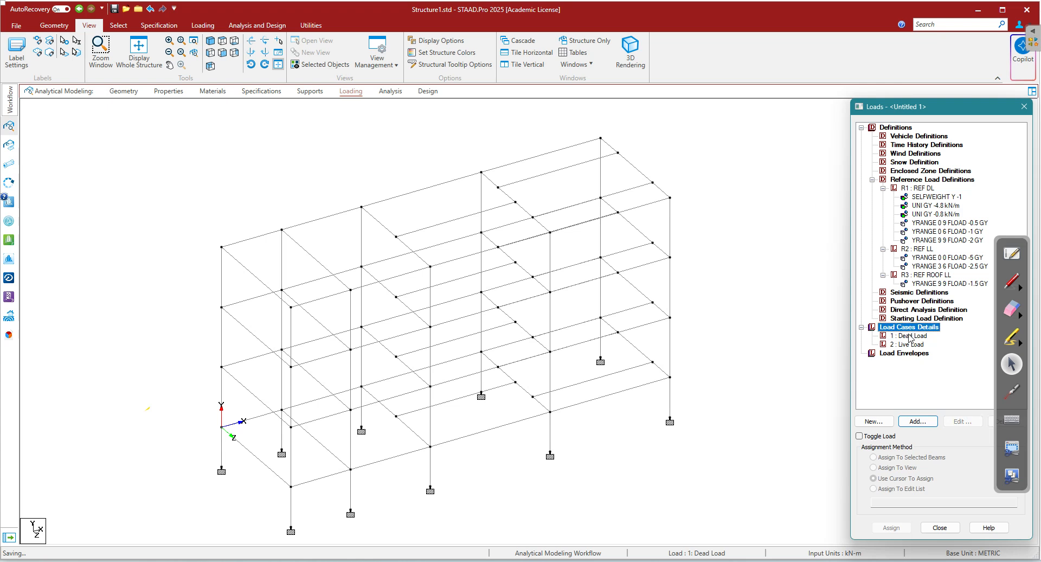
left_click(911, 336)
left_click(914, 422)
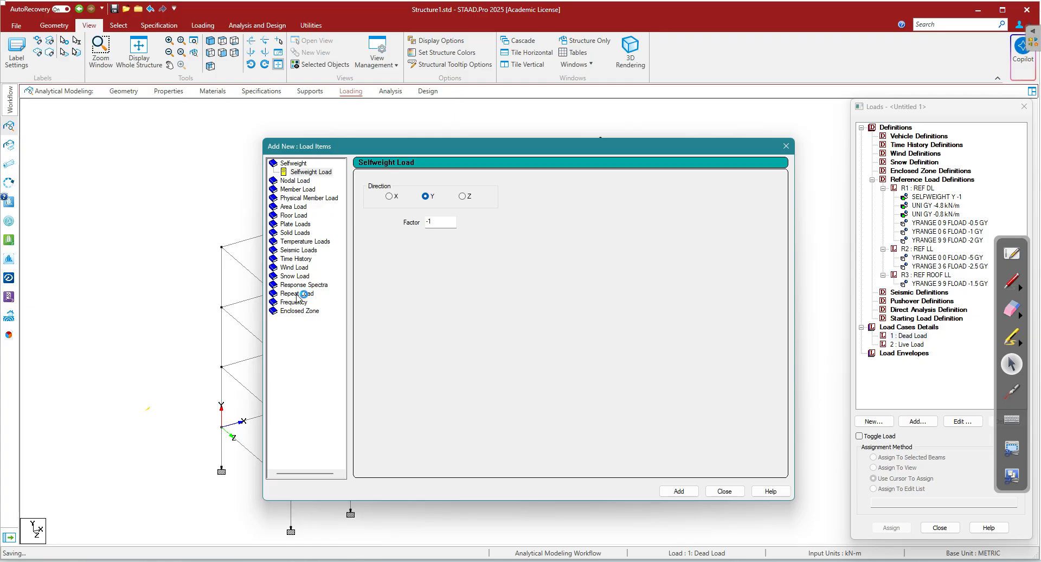
left_click(296, 293)
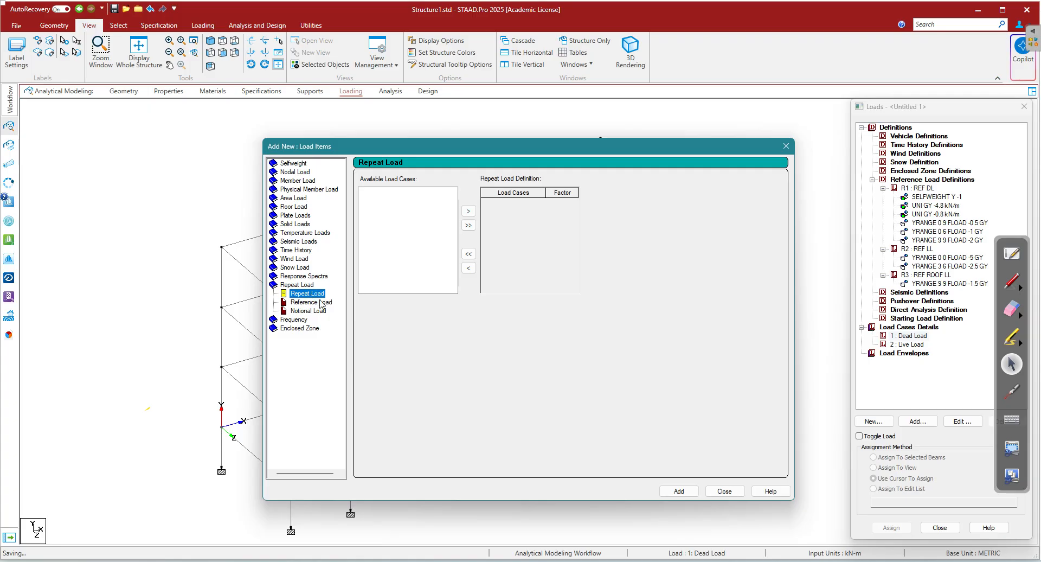
left_click(321, 302)
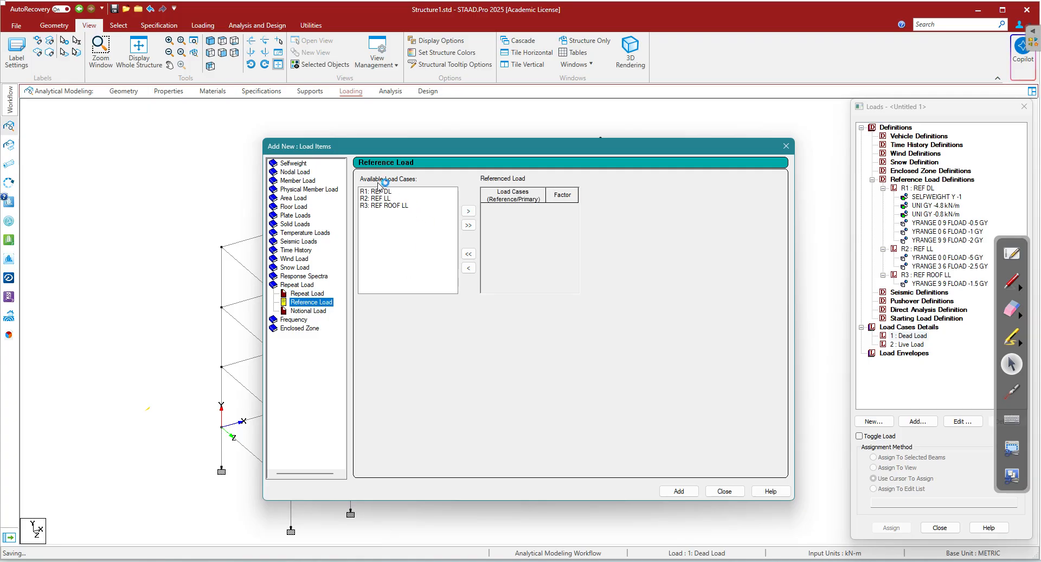
left_click(388, 194)
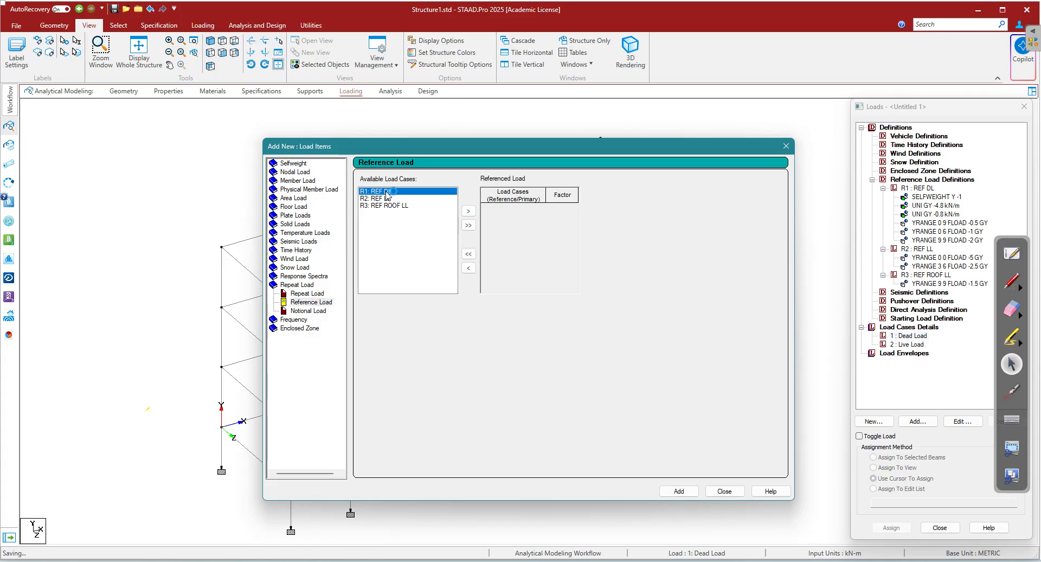
left_click(469, 210)
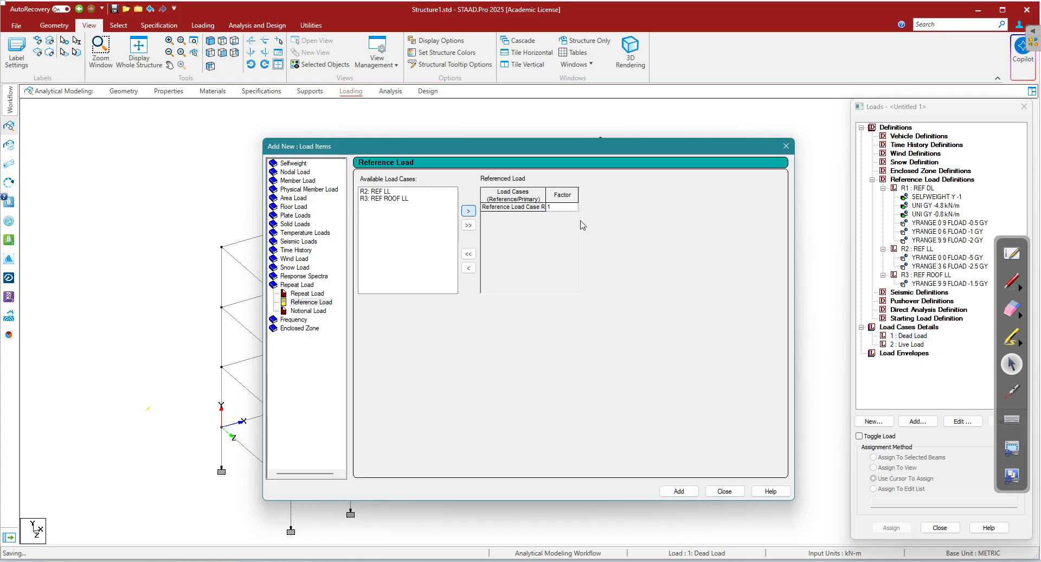
left_click(677, 491)
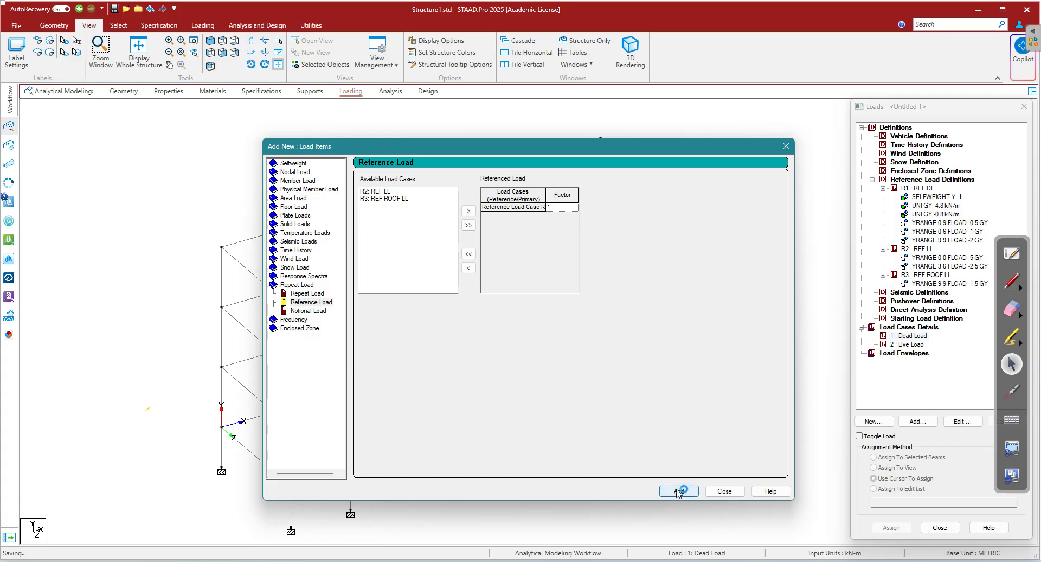
left_click(724, 491)
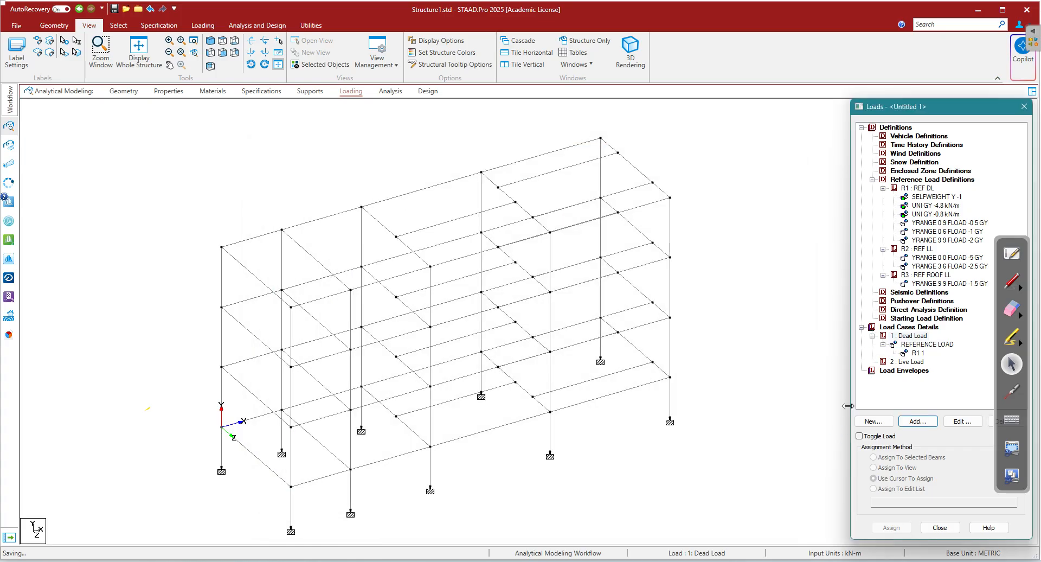
Add a reference load item to the Live Load case that references R2: REF LL and R3: REF ROOF LL, each with factor 1.
left_click(910, 361)
left_click(921, 421)
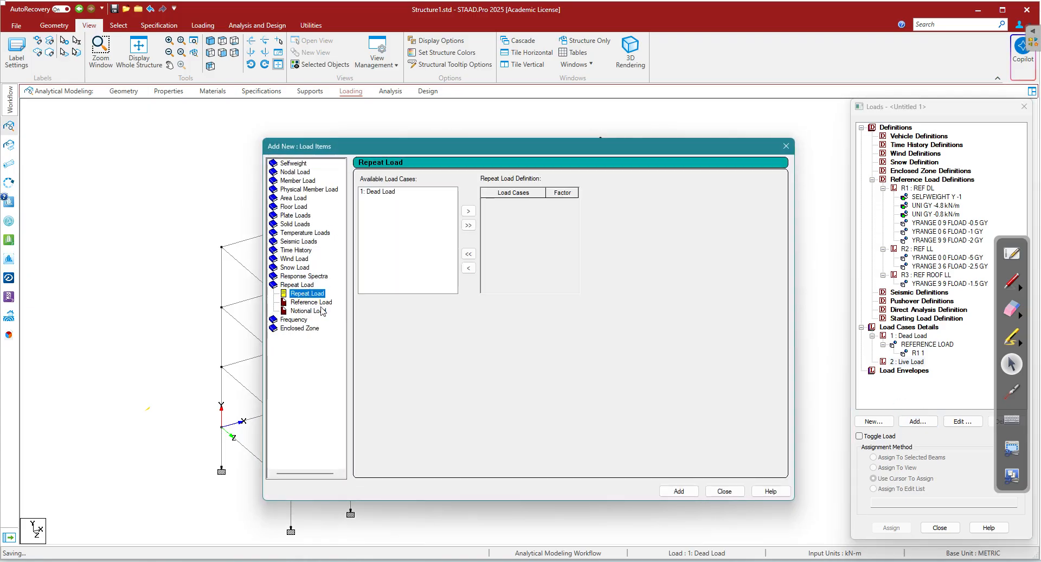
left_click(307, 301)
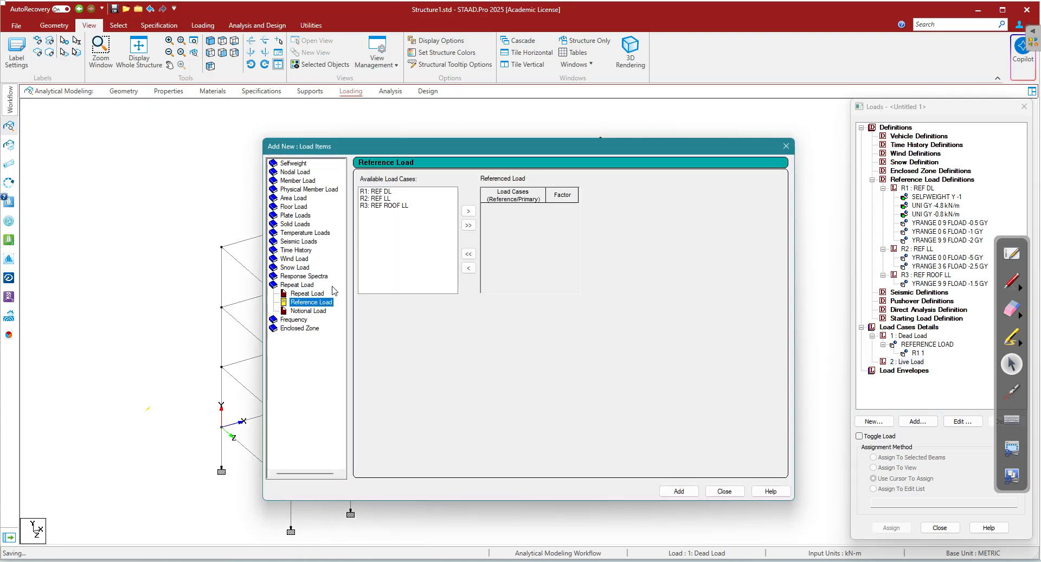
left_click(382, 192)
left_click(382, 199)
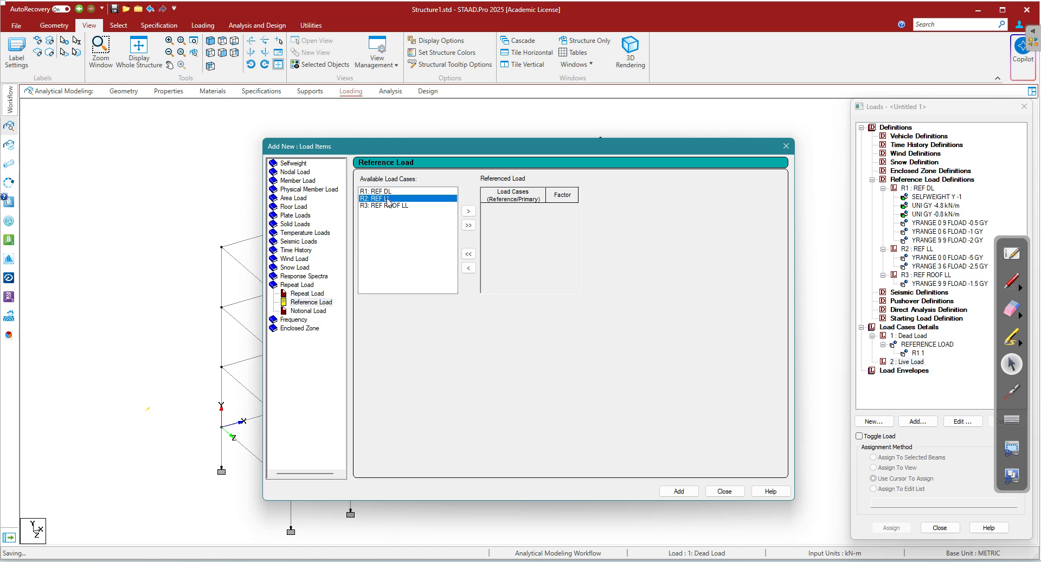
left_click(468, 211)
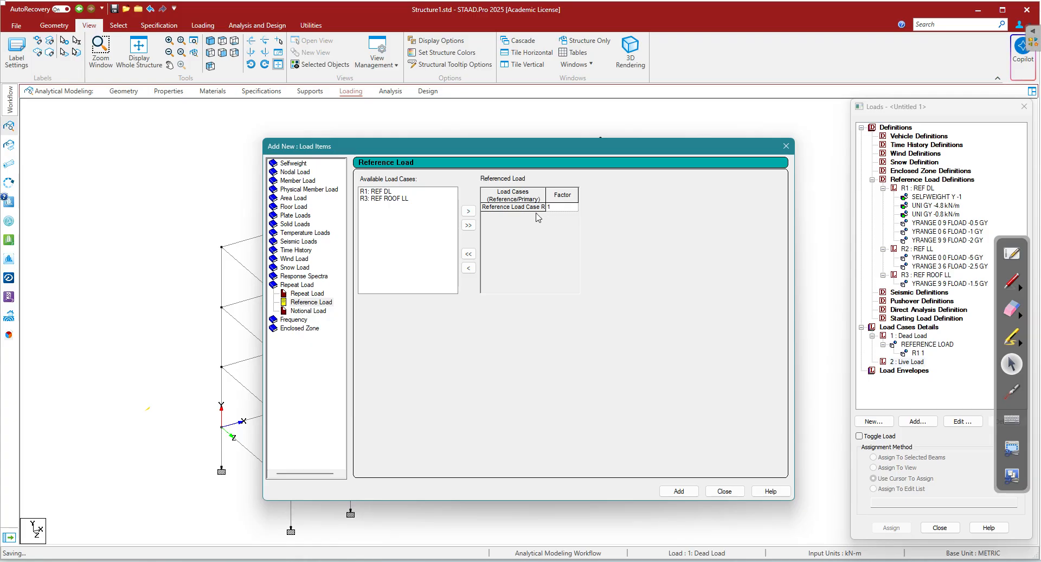
left_click(413, 198)
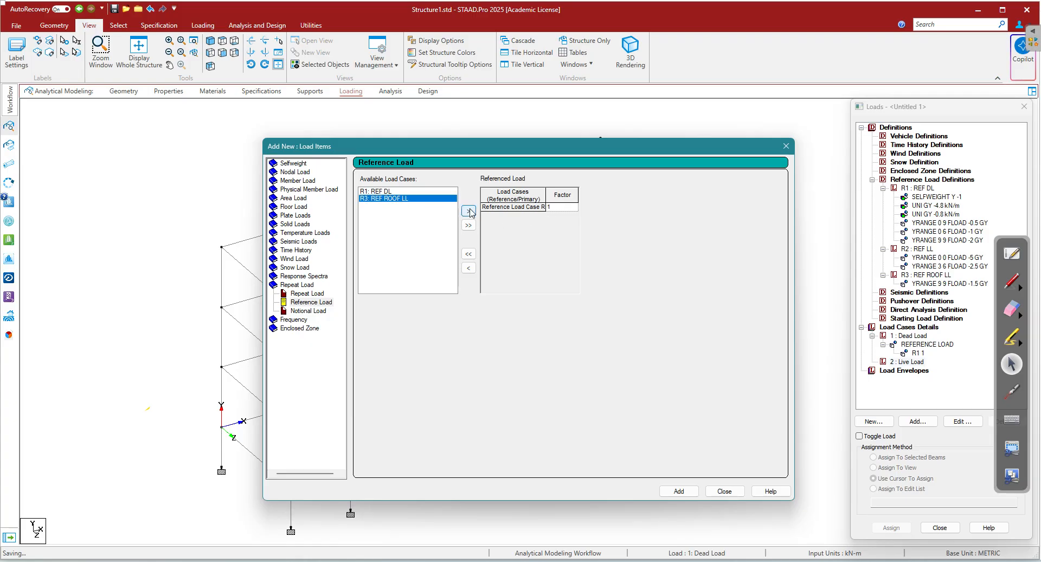
left_click(468, 211)
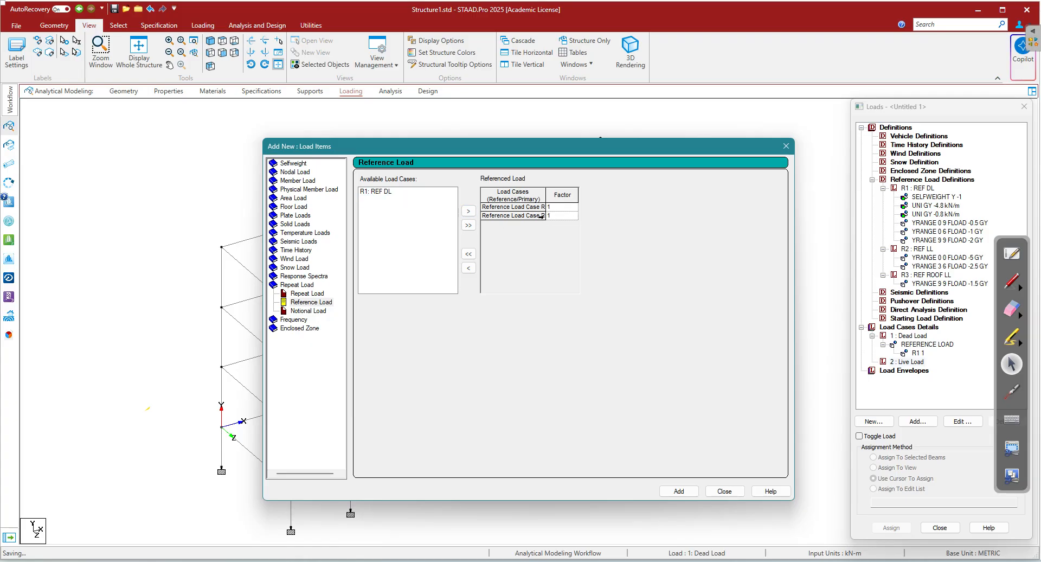
left_click(671, 492)
left_click(725, 490)
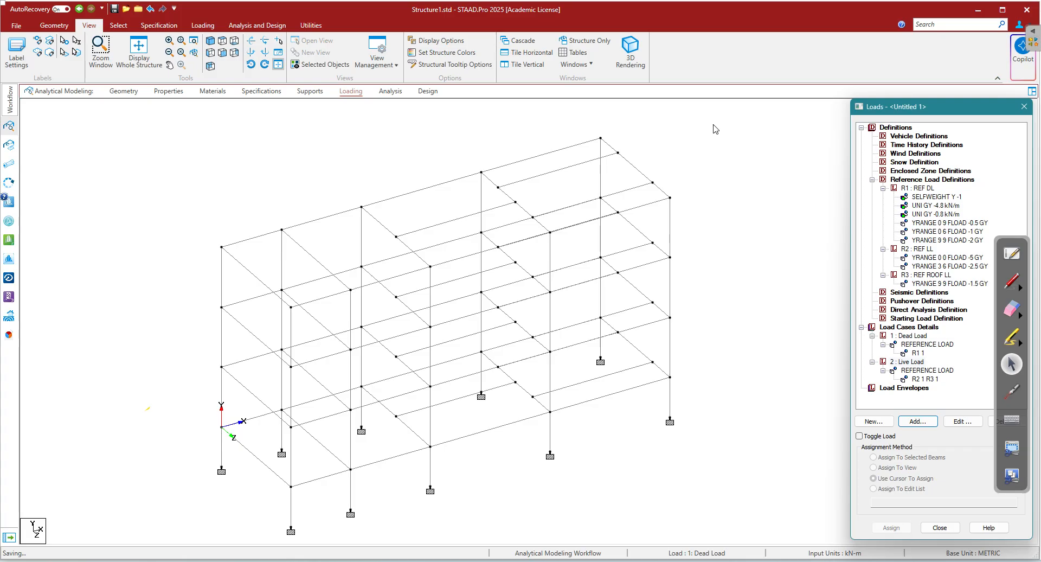
Review on the frame, one by one, every load item defined under REF DL, REF LL and REF ROOF LL.
left_click(948, 197)
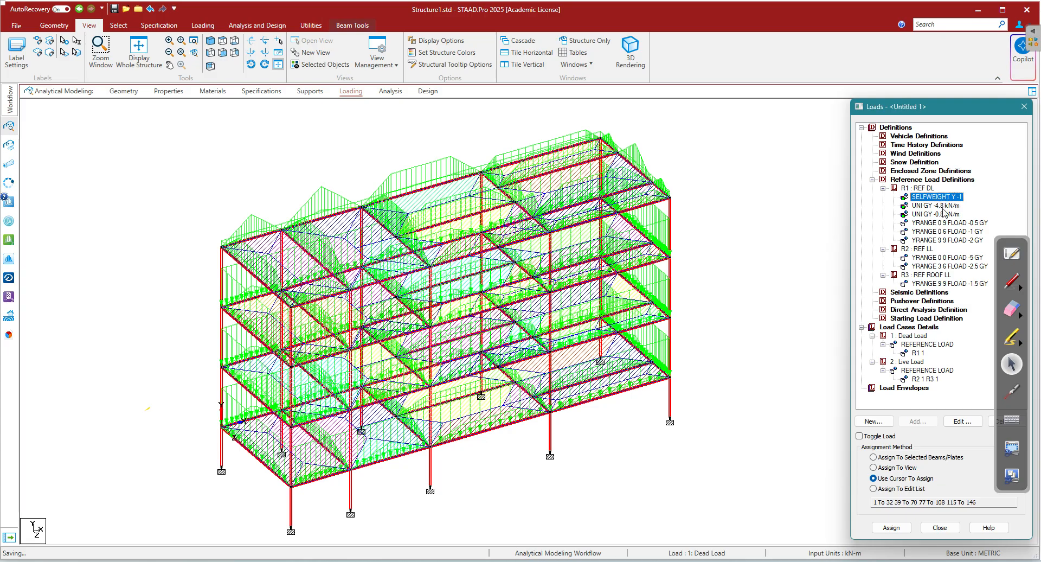
left_click(943, 208)
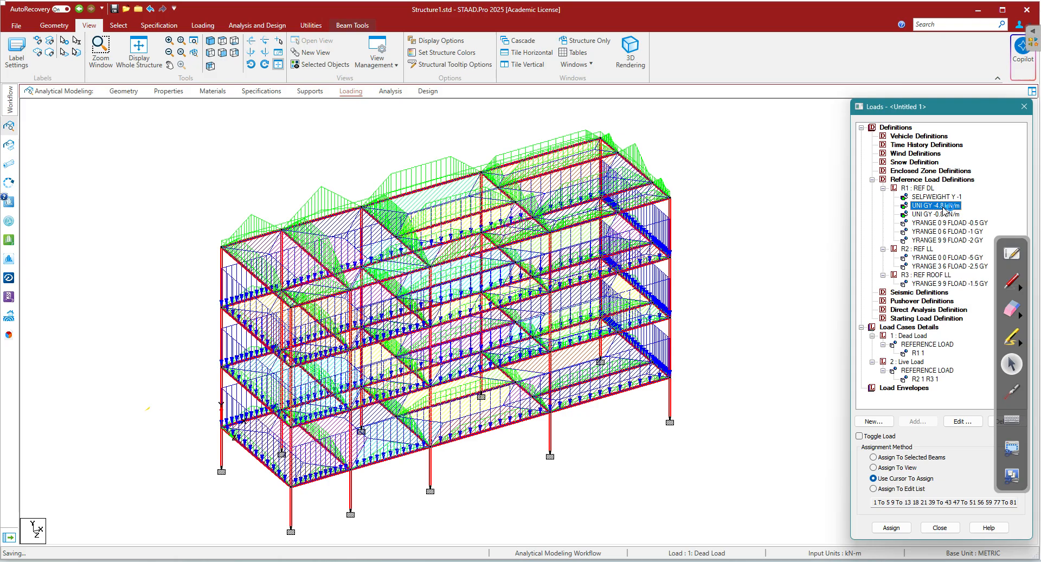
left_click(943, 214)
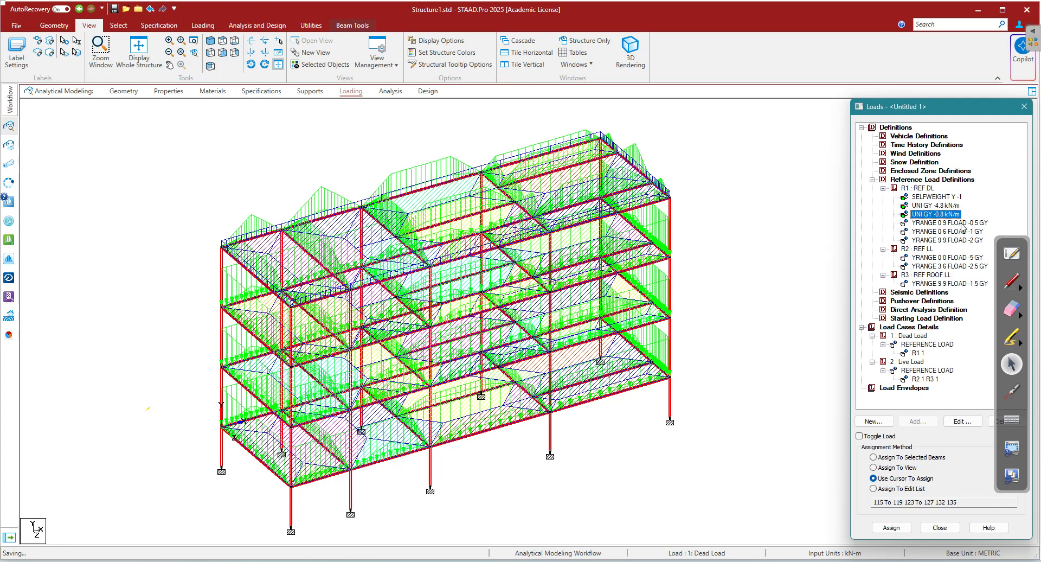
left_click(962, 223)
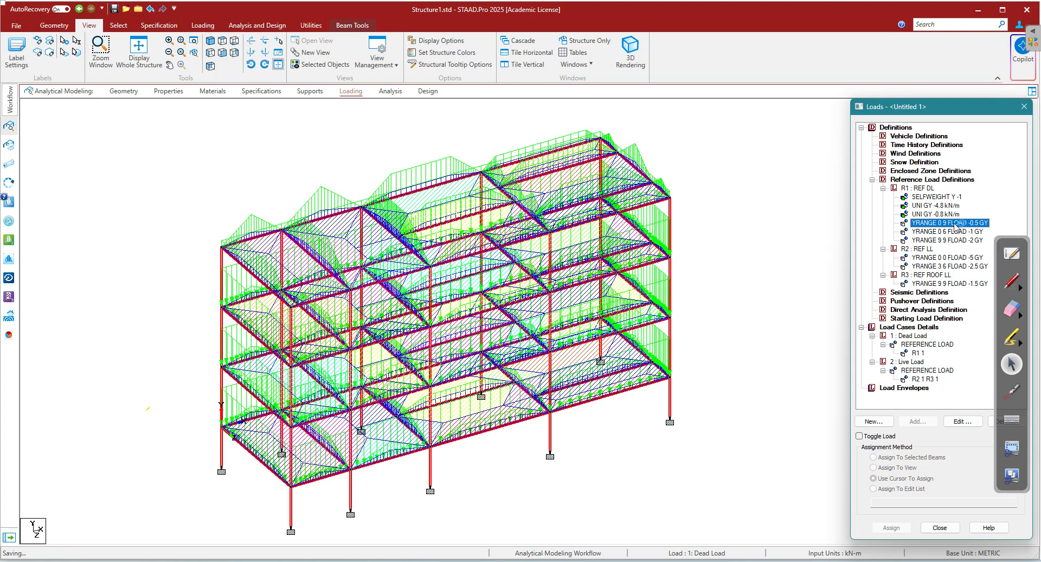
left_click(969, 232)
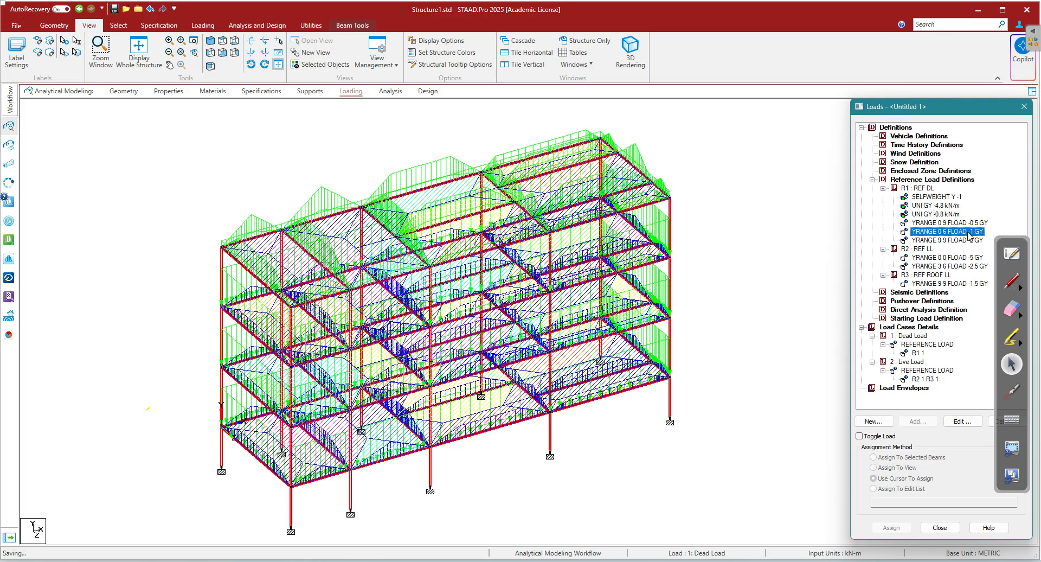
left_click(969, 240)
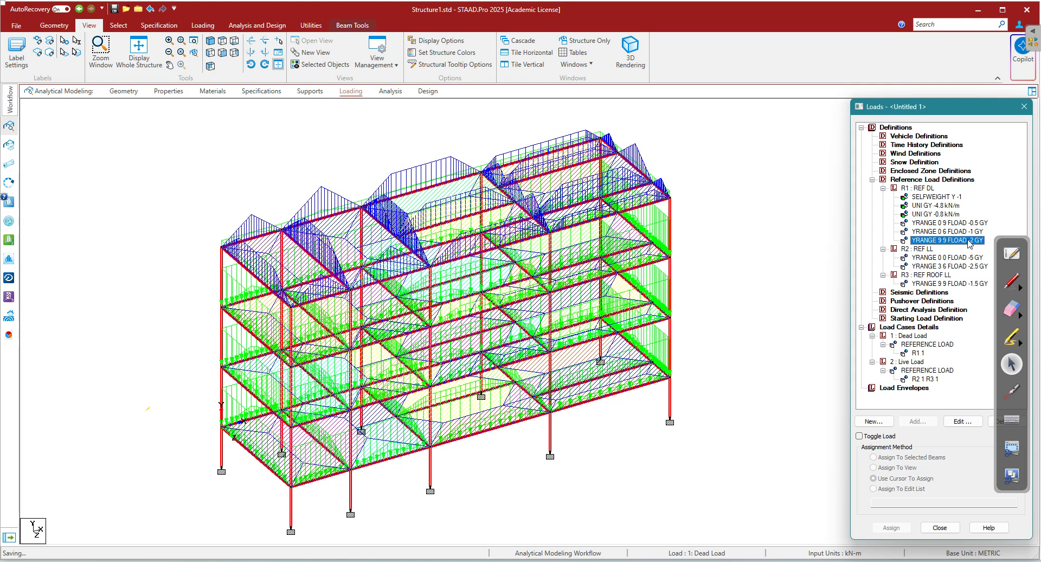
left_click(946, 258)
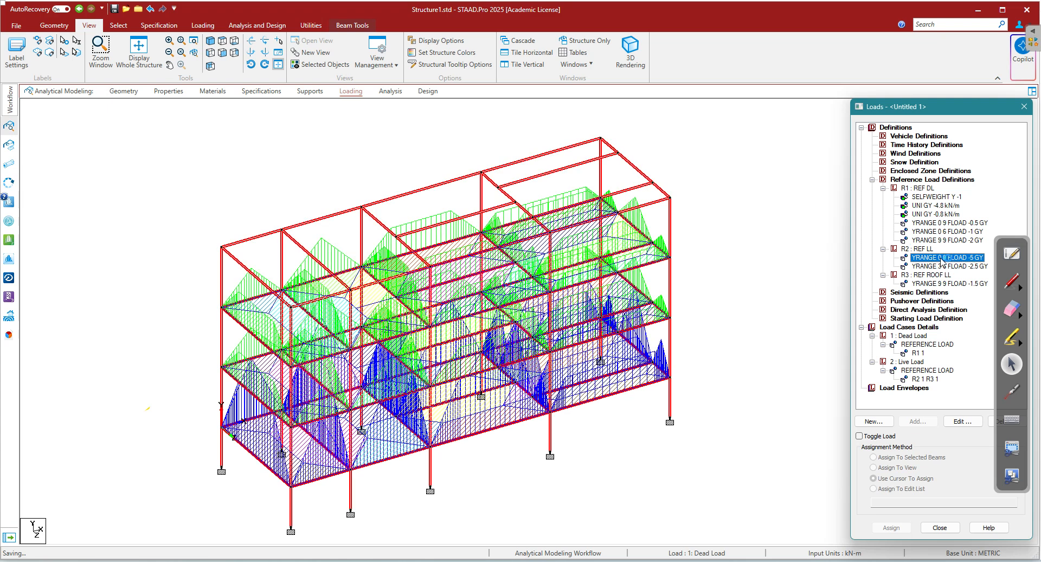
left_click(966, 267)
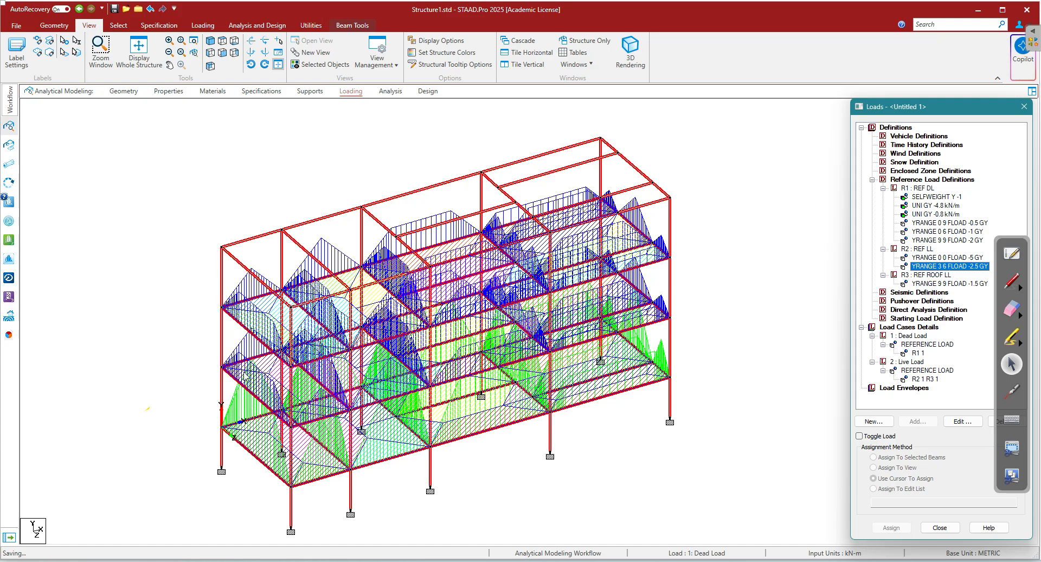
left_click(950, 284)
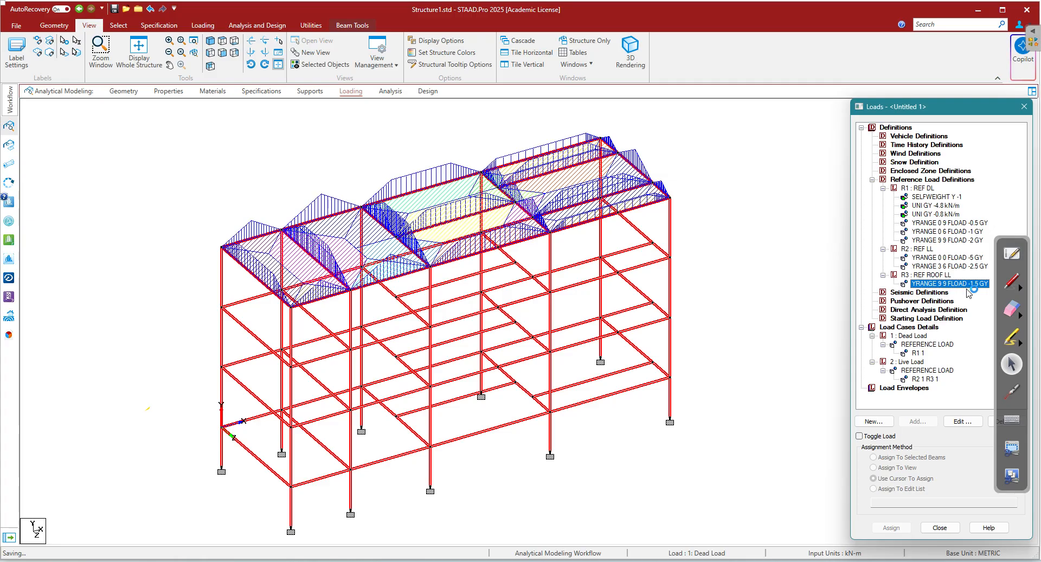
Clear the load item selection and save the modified structure.
left_click(748, 264)
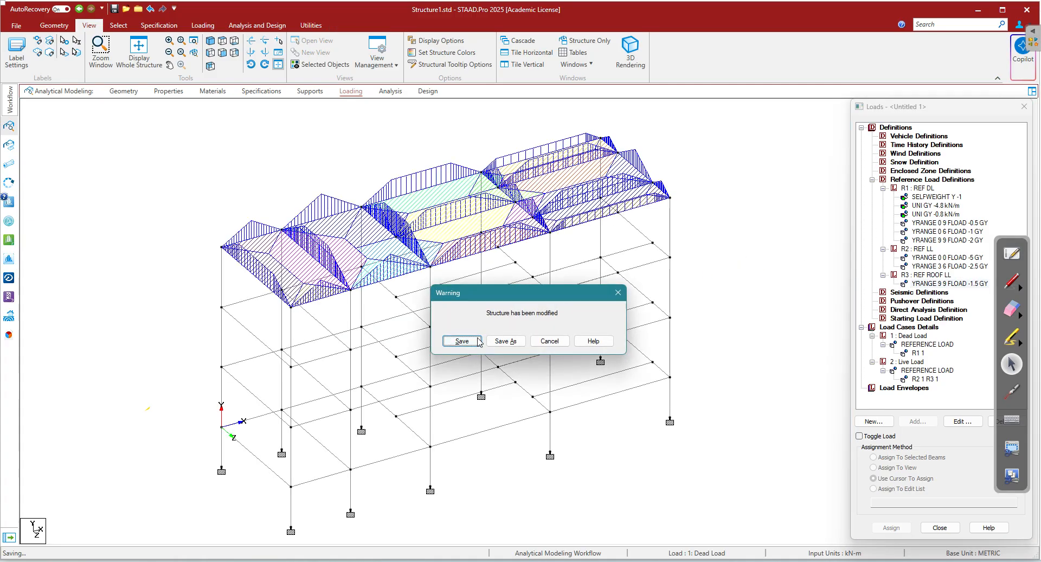
left_click(468, 340)
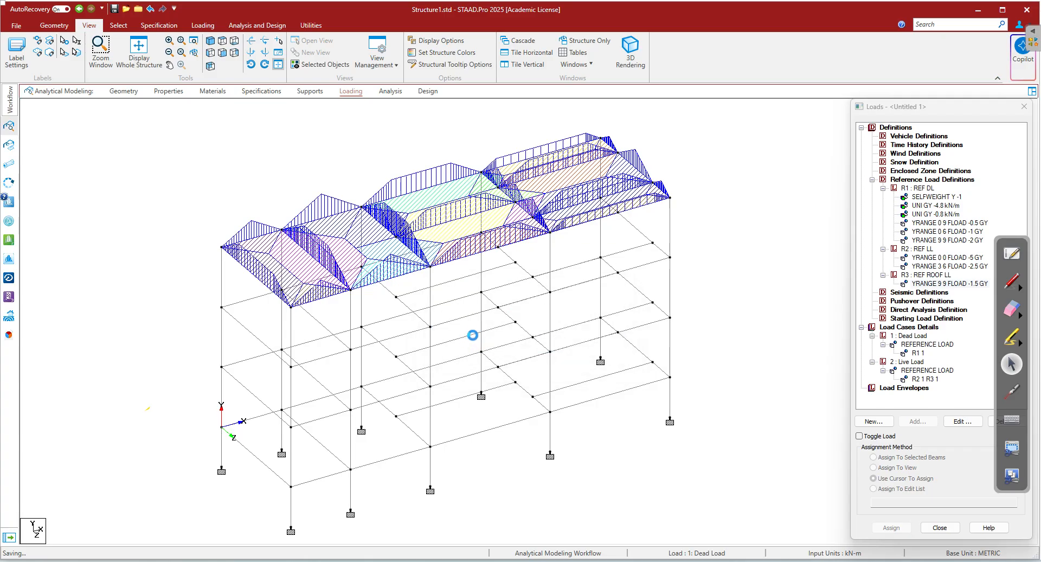